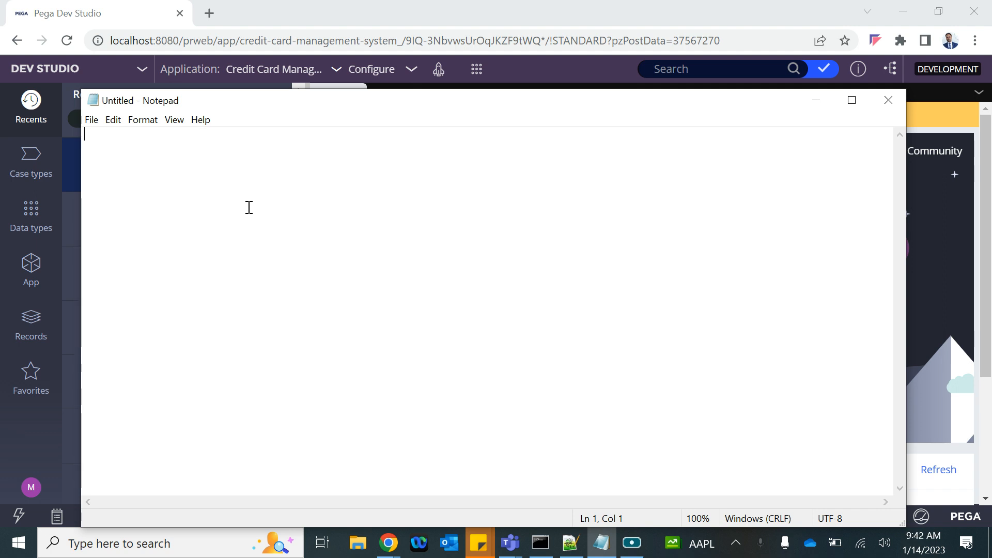
Step: Type the heading 'Business Scenario' with the indented line 'Routing of the assignments', then begin a dashed line
type("Bu")
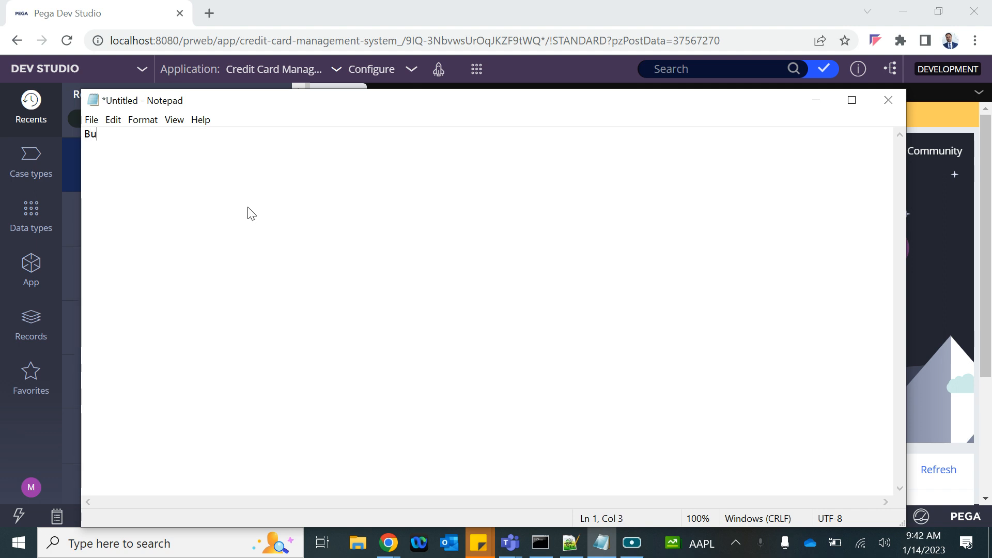
type("siness Scenario")
key("Return")
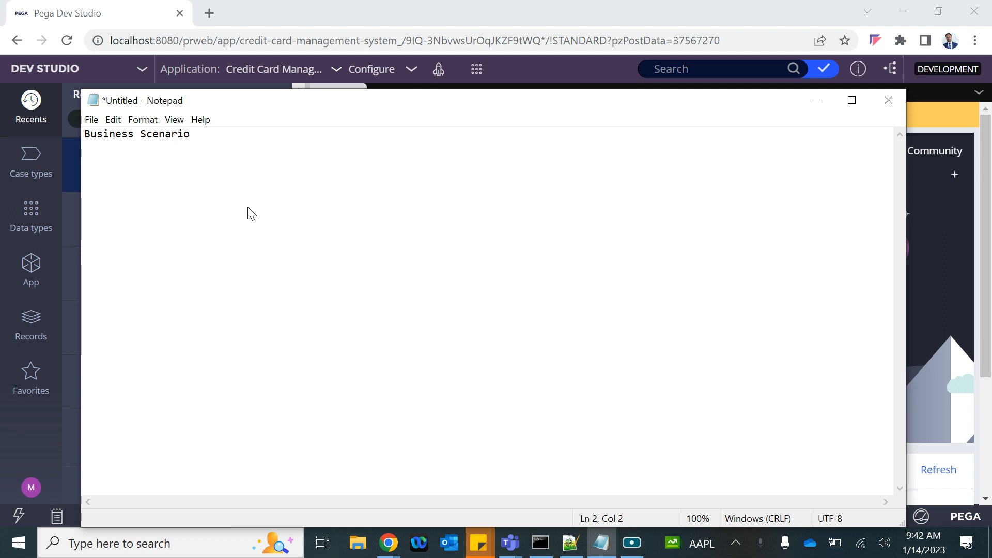
key("Tab")
type("Route")
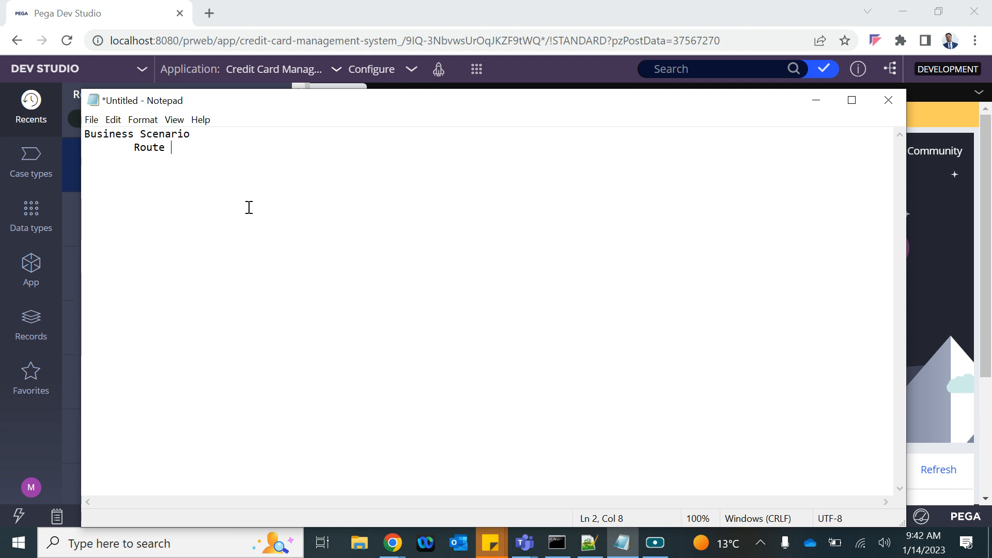
key("BackSpace")
key("BackSpace")
type("ing of th")
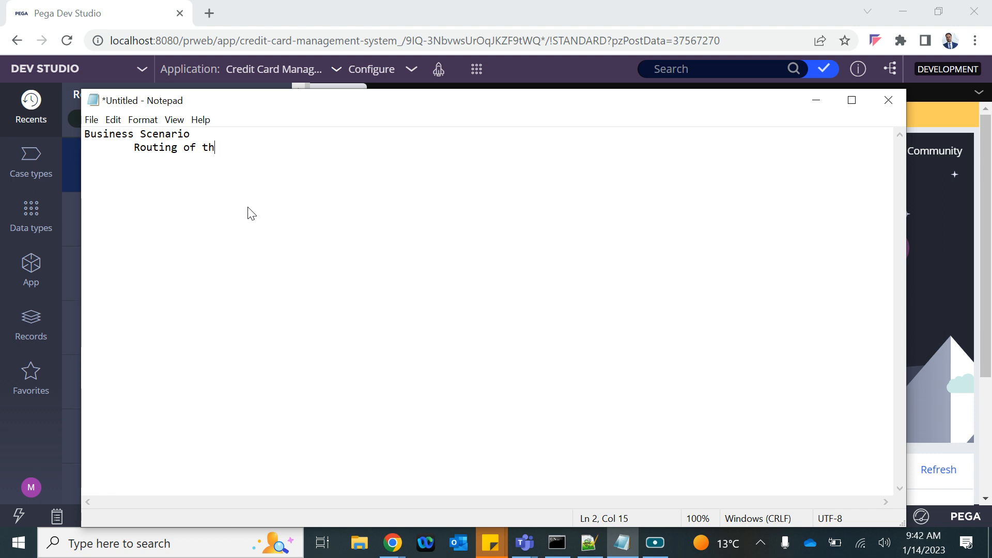
type("e assignmn")
key("BackSpace")
type("ents")
key("Return")
key("Return")
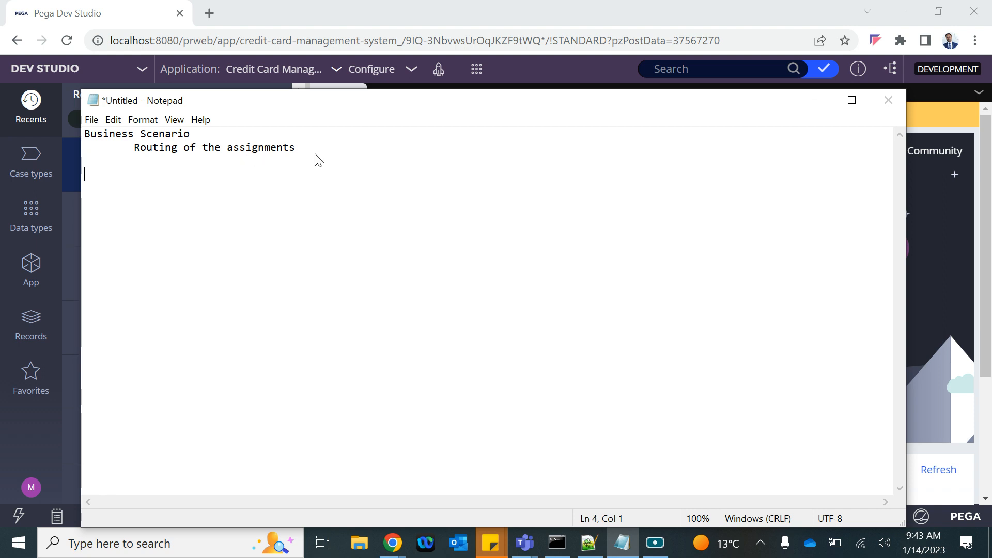
type("---- Application sub")
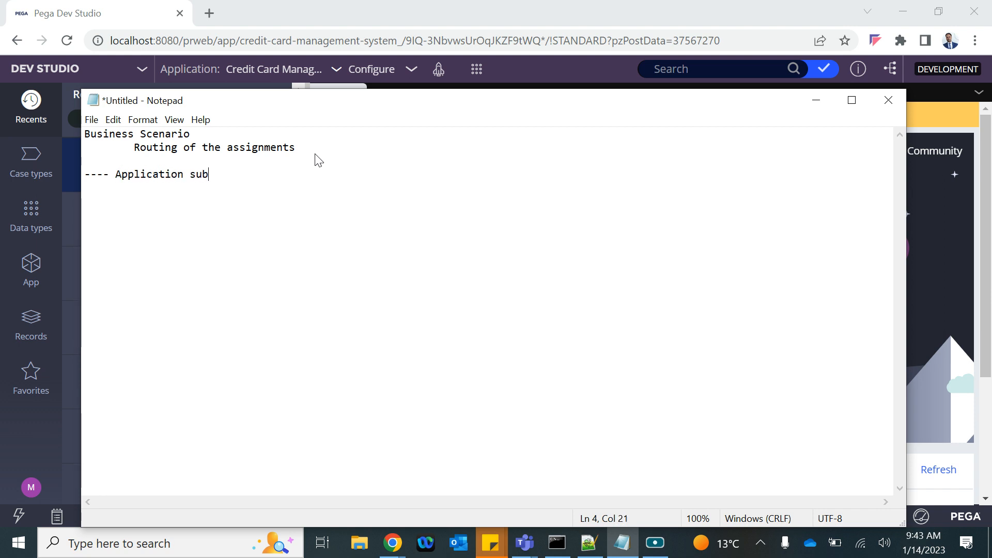
Step: Complete the line '---- Application submisison ---- Customer'
type("misison -")
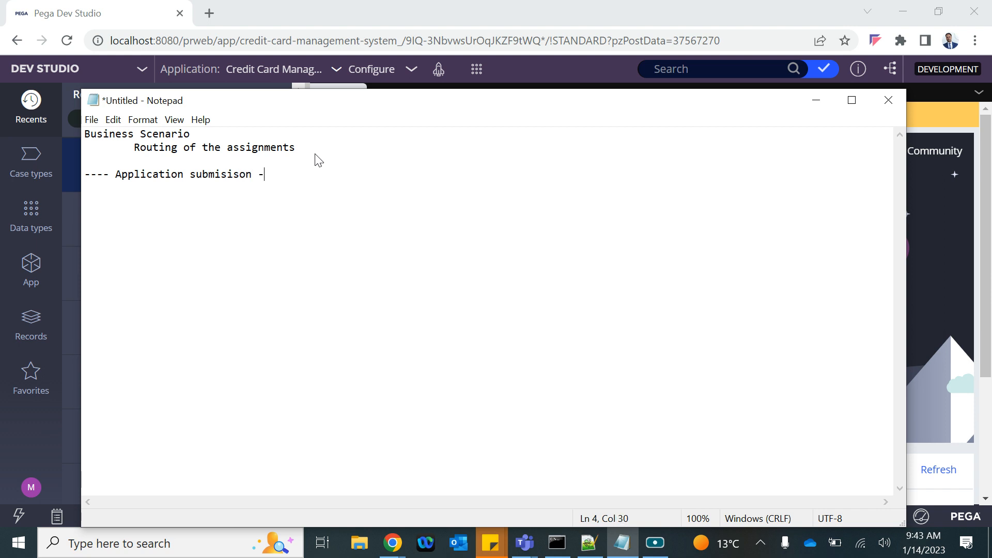
type("--- Customer")
key("Return")
Step: Add '---- Review ------- Bank Offcials : Indvisual/Team (An indivisual from the team will complete the task)'
type("---- Review ------- Bank ")
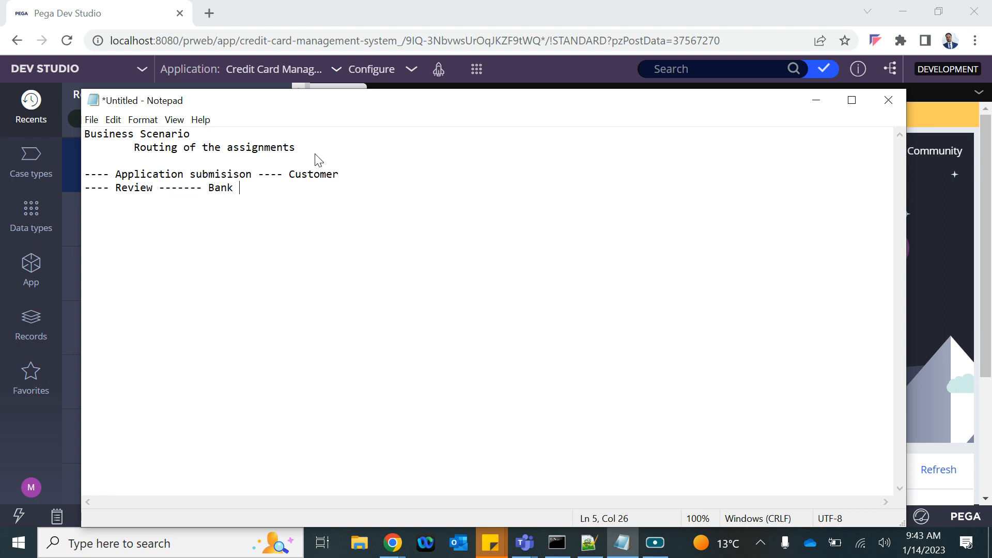
type("Offcials :")
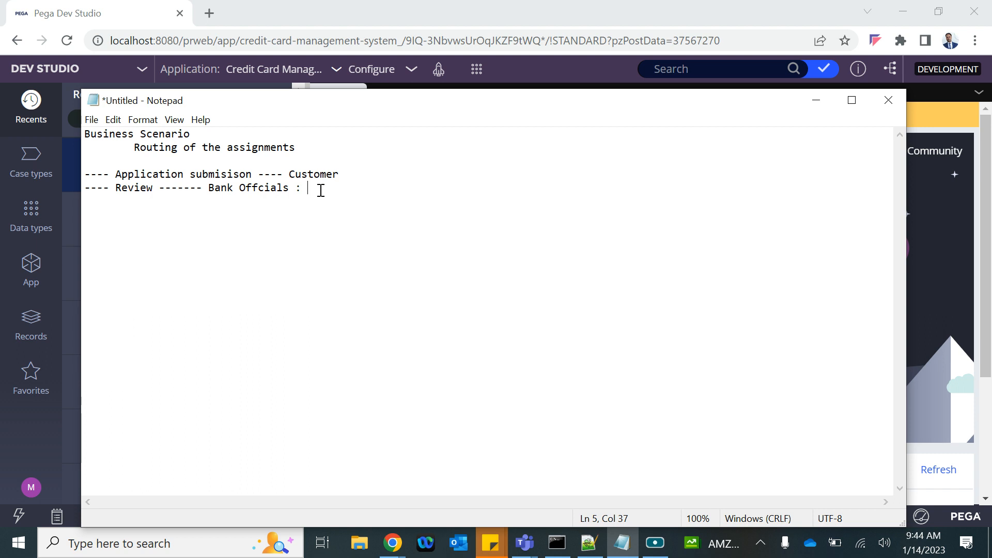
type("Indvisual/Team B")
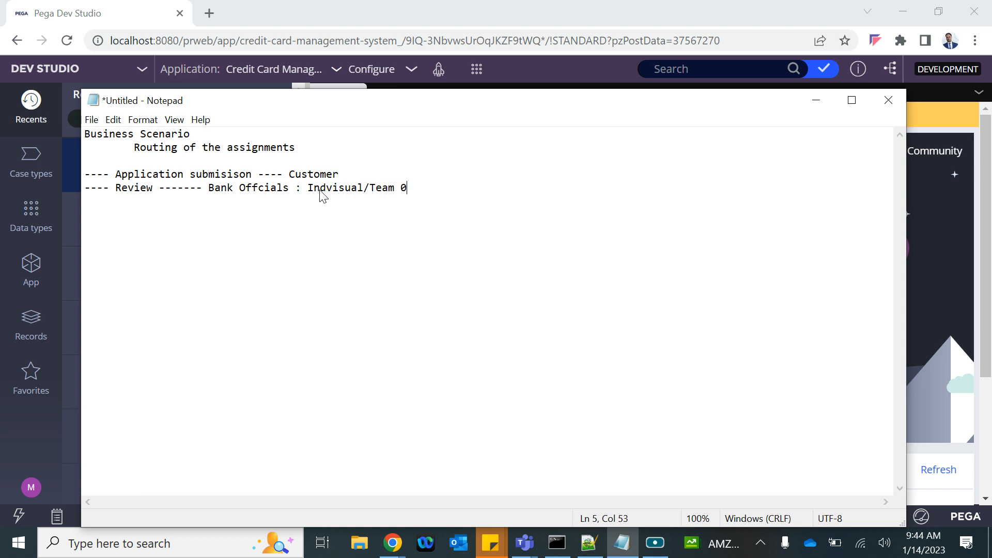
key("BackSpace")
key("BackSpace")
type("(An indivisu")
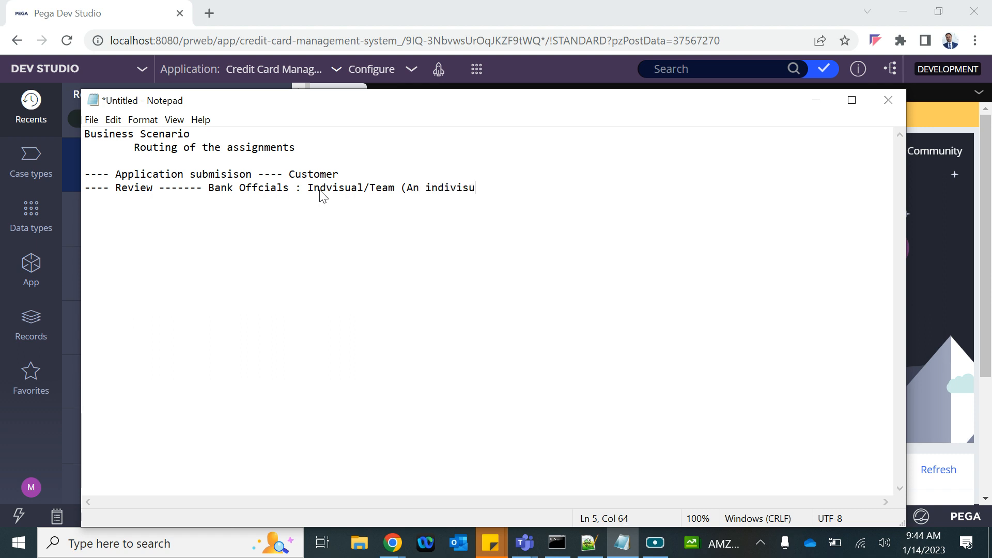
type("al form the")
key("BackSpace")
key("BackSpace")
key("BackSpace")
key("BackSpace")
key("BackSpace")
key("BackSpace")
key("BackSpace")
key("BackSpace")
type("rom the t")
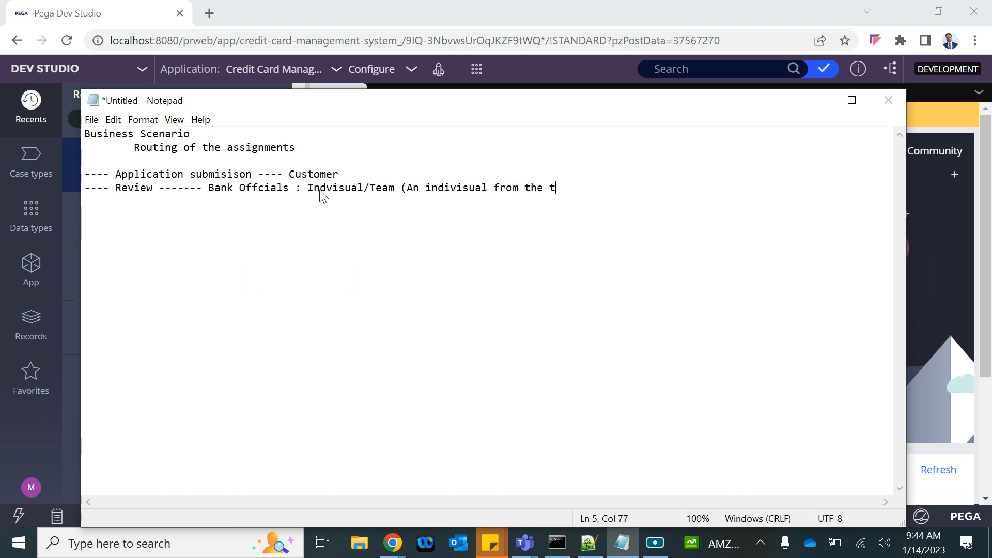
type("eam will comp")
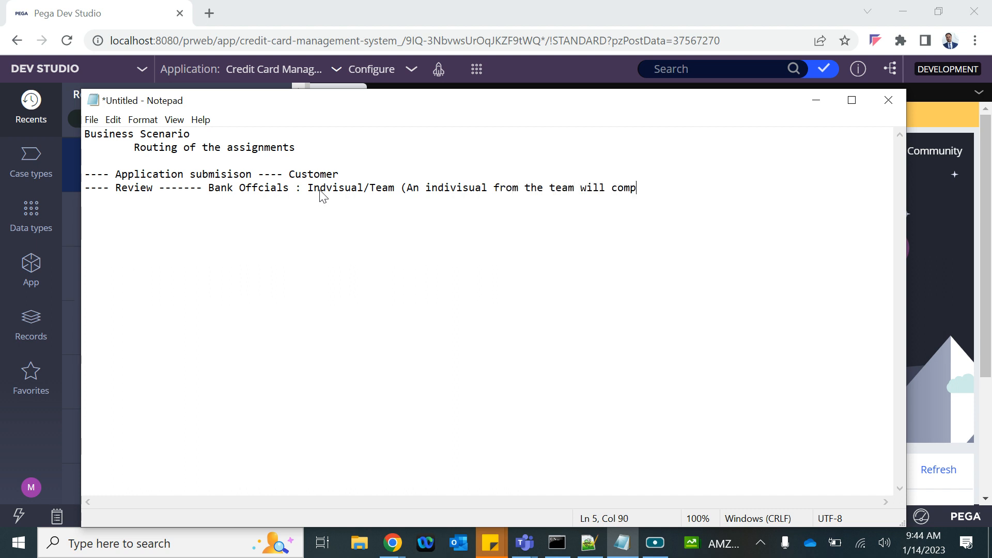
type("lete the tsk")
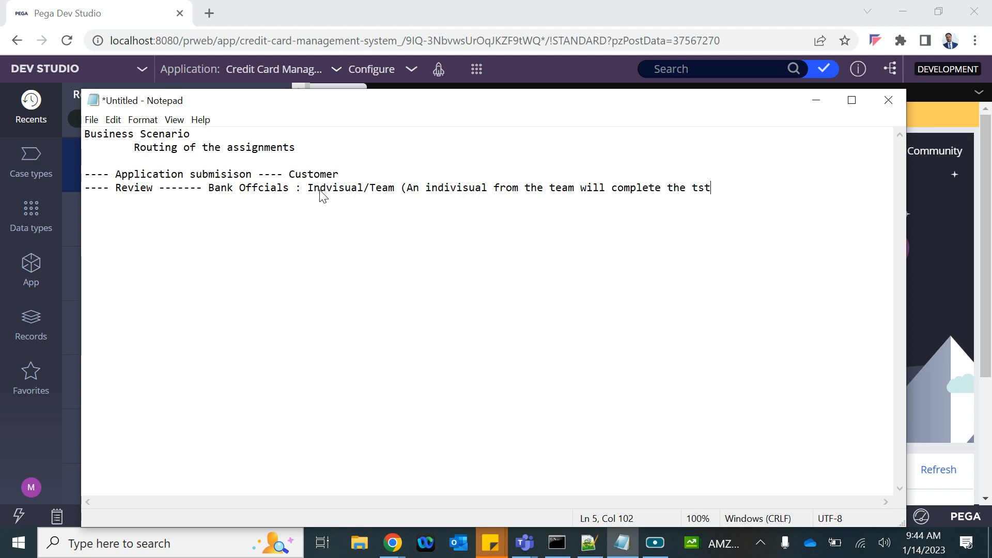
key("BackSpace")
key("BackSpace")
type("ask)")
left_click_drag(366, 190, 308, 192)
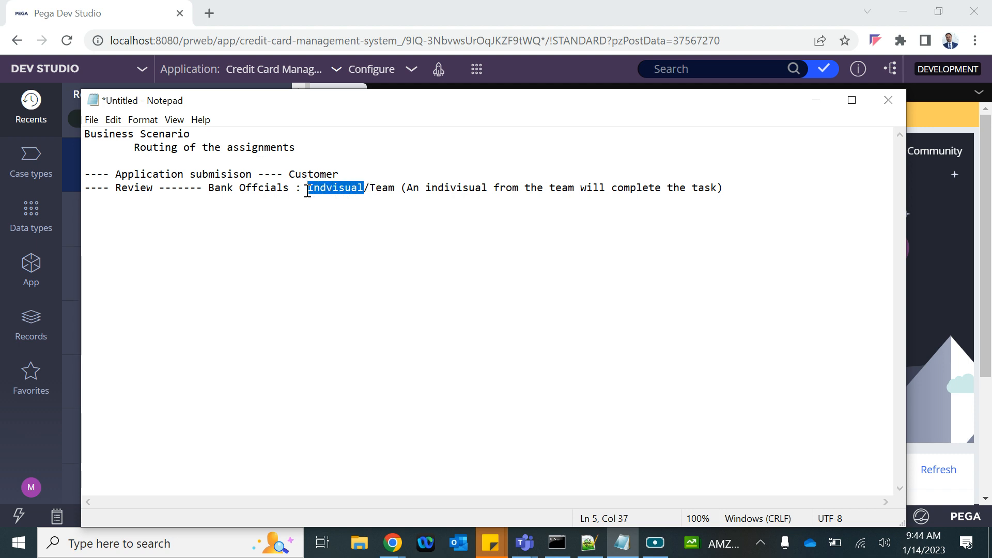
left_click(369, 190)
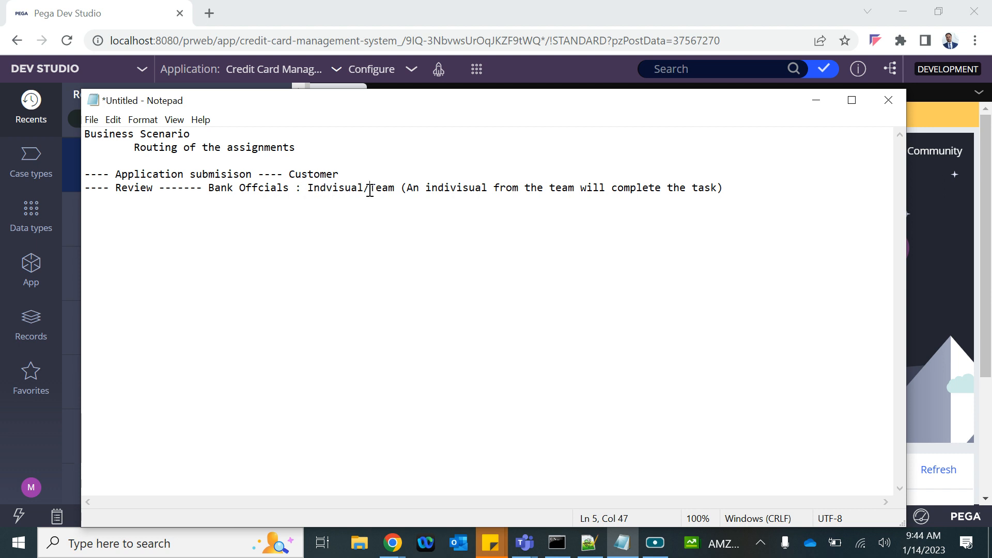
left_click_drag(371, 190, 733, 195)
left_click(733, 195)
left_click_drag(371, 187, 723, 183)
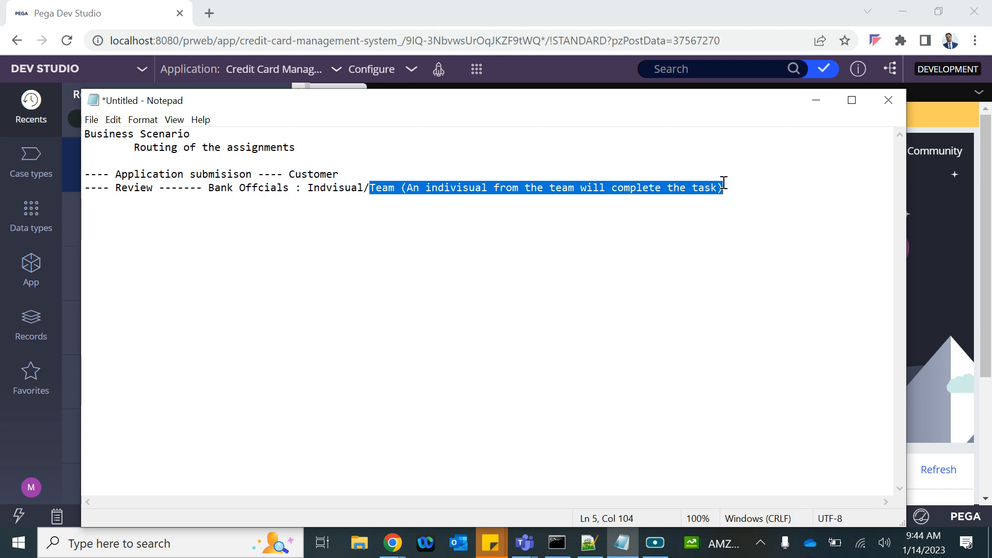
left_click(739, 189)
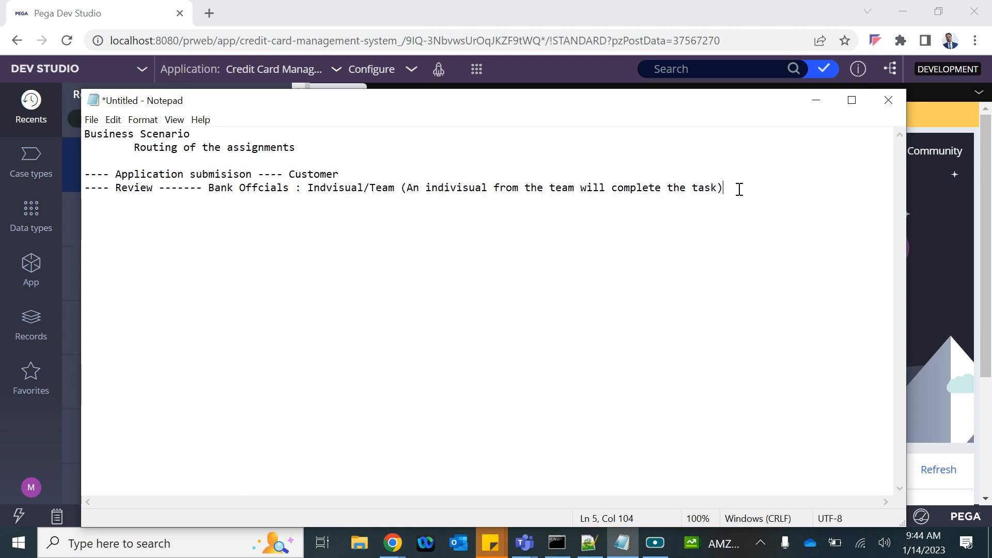
key("Return")
key("Return")
Step: Add the line 'Indivisual assignments : Work List -' and highlight 'Work List'
type("Indivisual ")
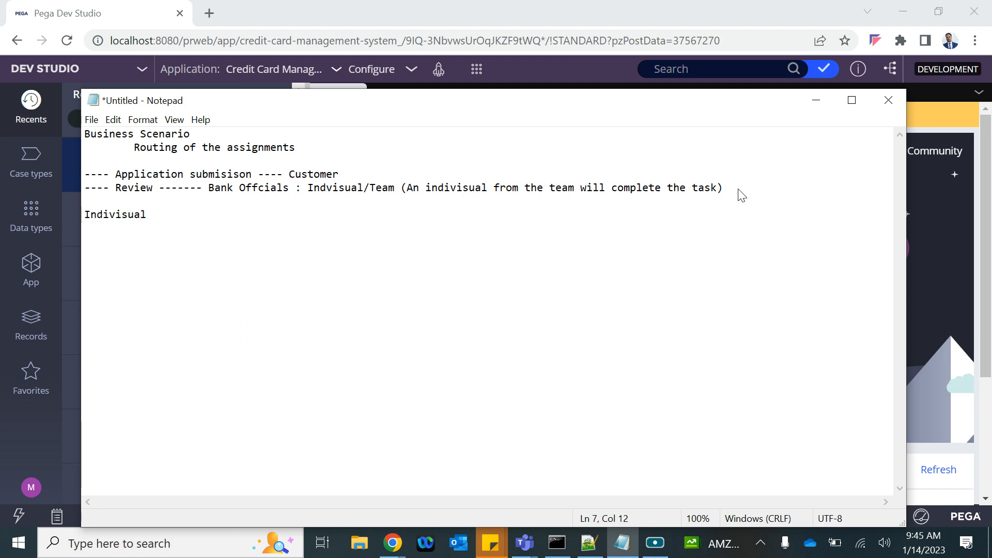
type("assignments : Work Li")
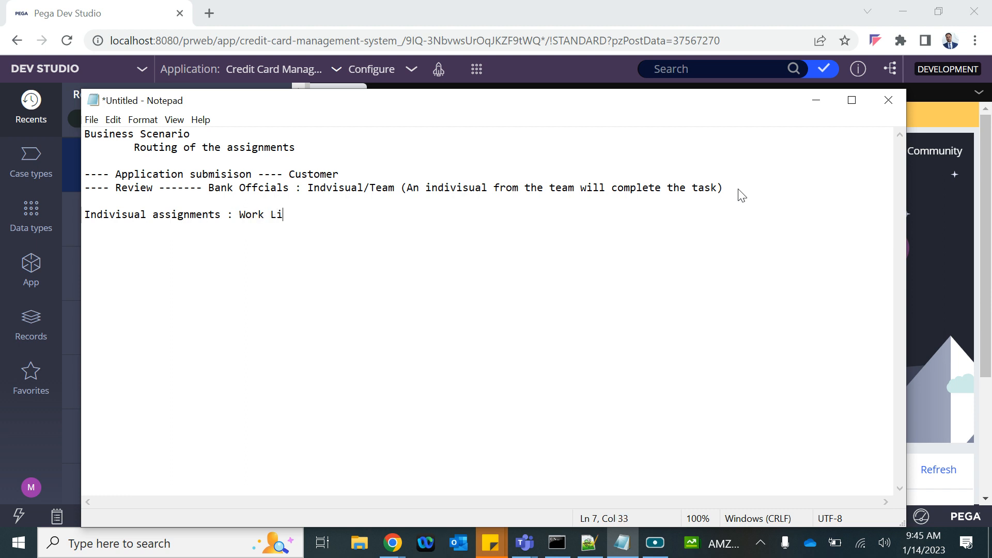
type("st -")
left_click(240, 215)
left_click_drag(240, 215, 295, 212)
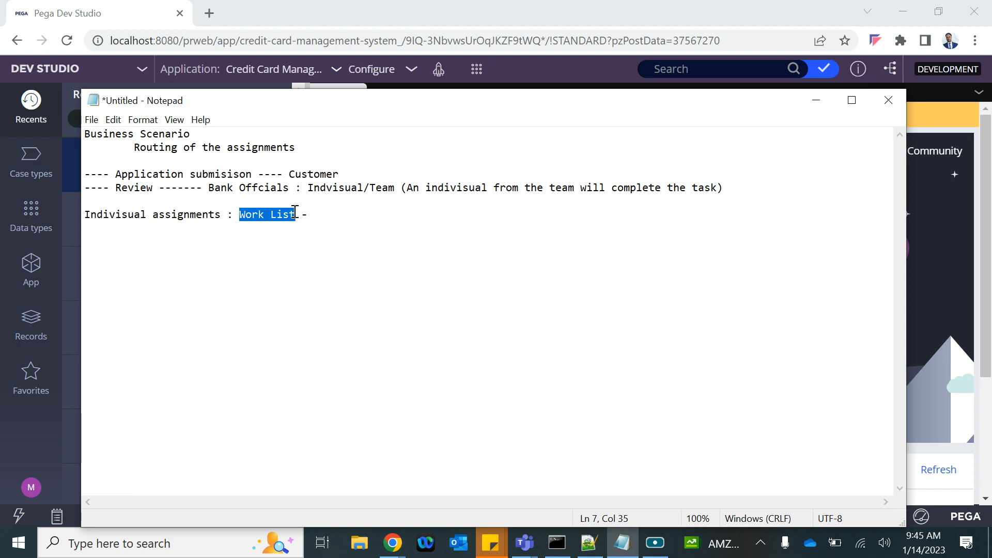
left_click(31, 488)
Step: Open the current operator's record, select its operator ID value, and bring Notepad back in front
mouse_move(32, 449)
left_click(39, 406)
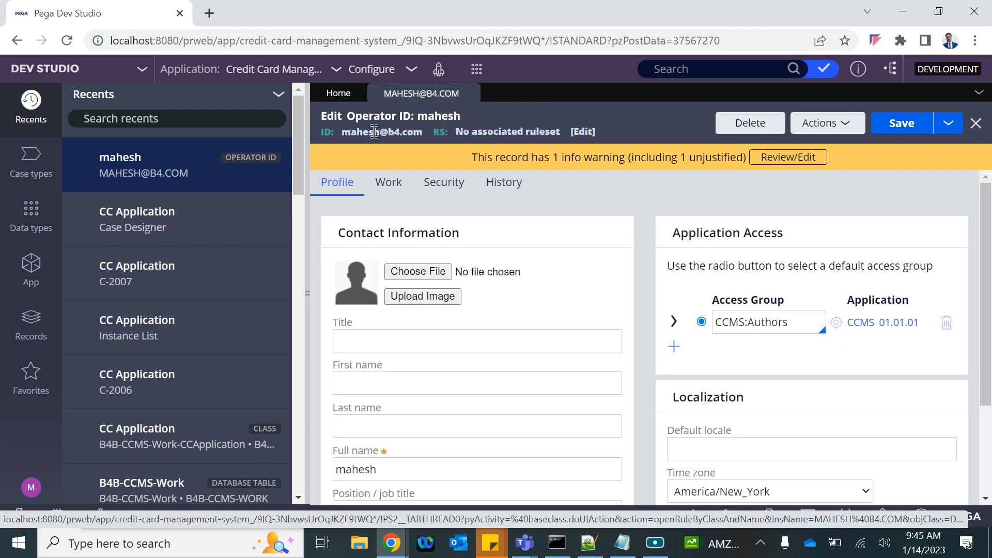
triple_click(374, 132)
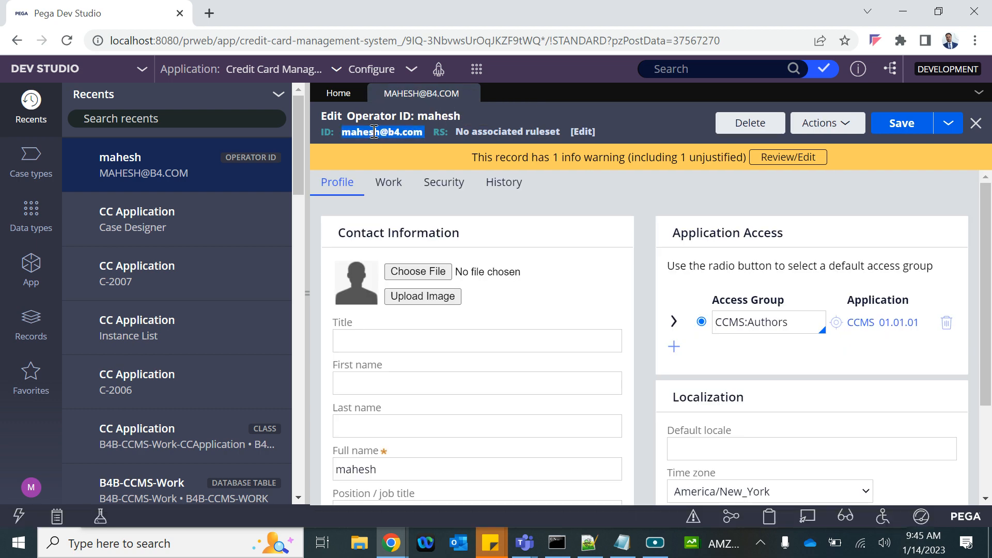
left_click(623, 543)
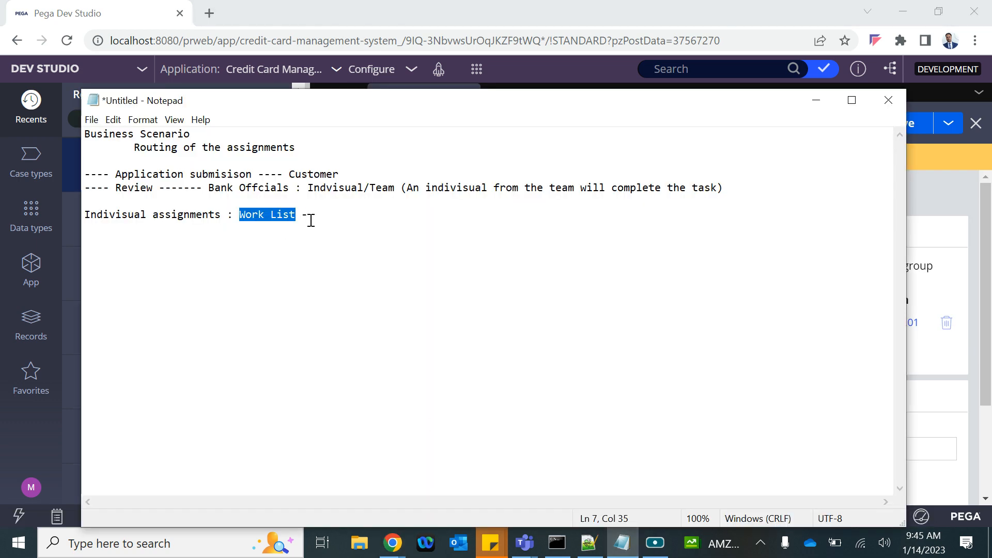
Step: Add 'Team Assignments : Work Basket/Work Queue : A queue of assignments visible /accessible to team members'
left_click(310, 220)
key("Return")
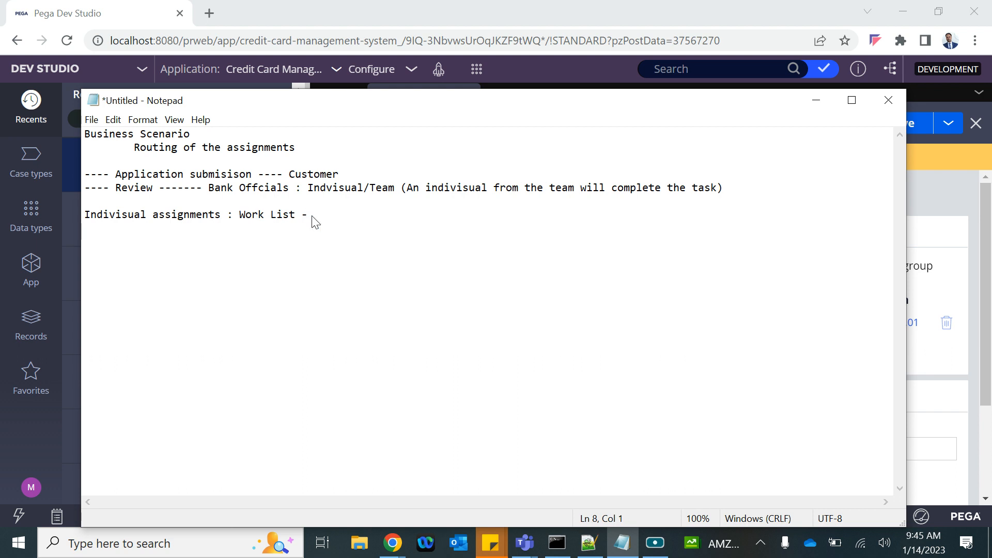
key("Return")
type("Team ")
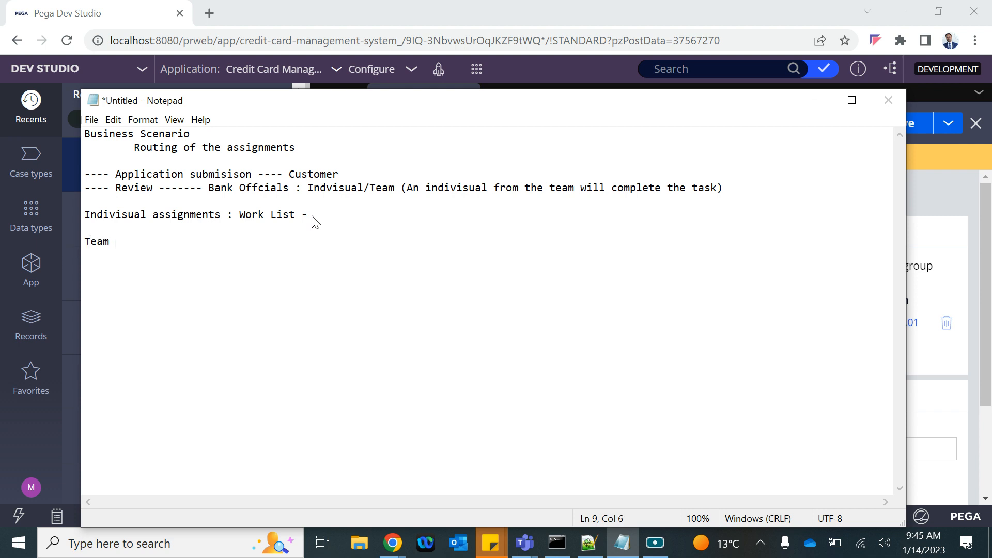
type("Assignments : Work Basket")
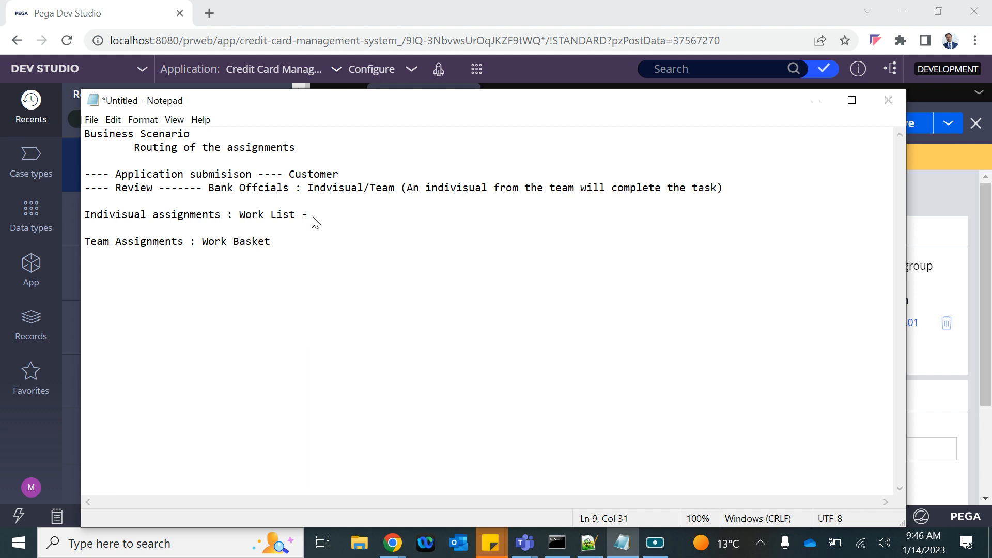
type("/Work Queue :")
left_click_drag(275, 241, 340, 242)
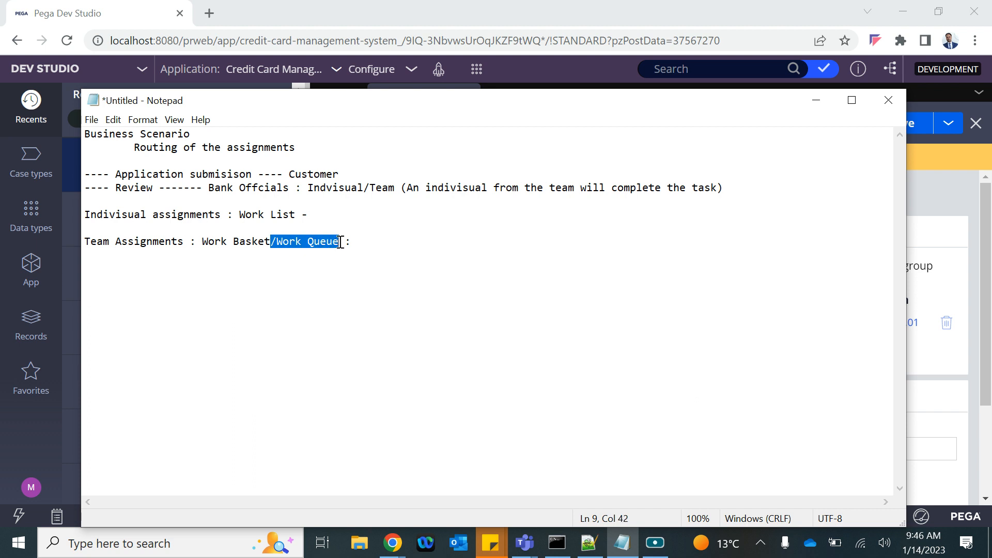
left_click(378, 241)
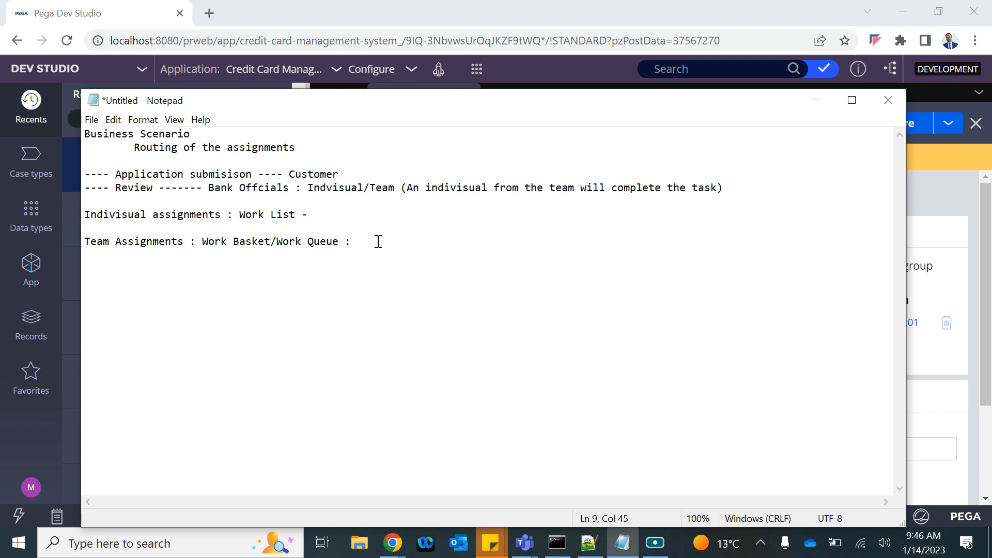
type("A queue of assignments visibl")
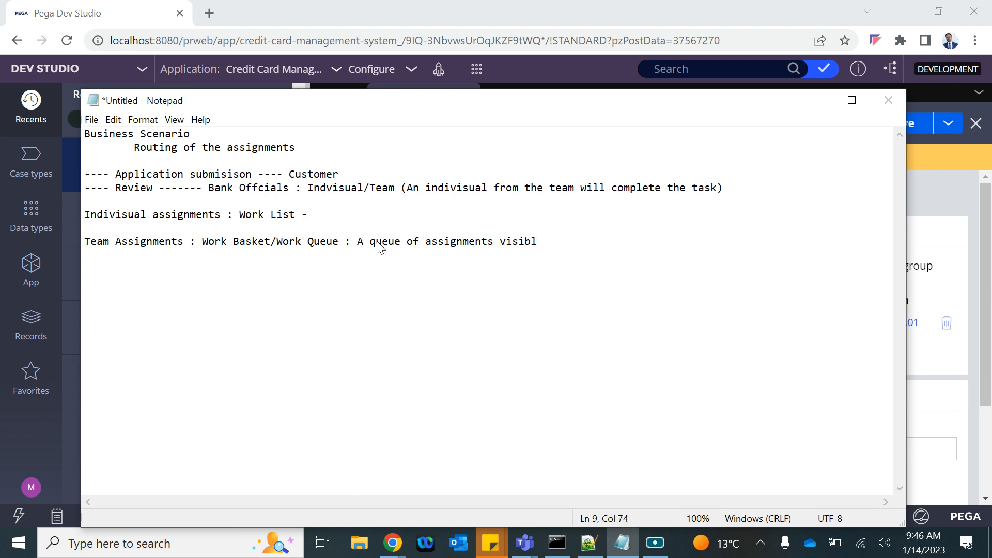
type("e /accessible to team mem")
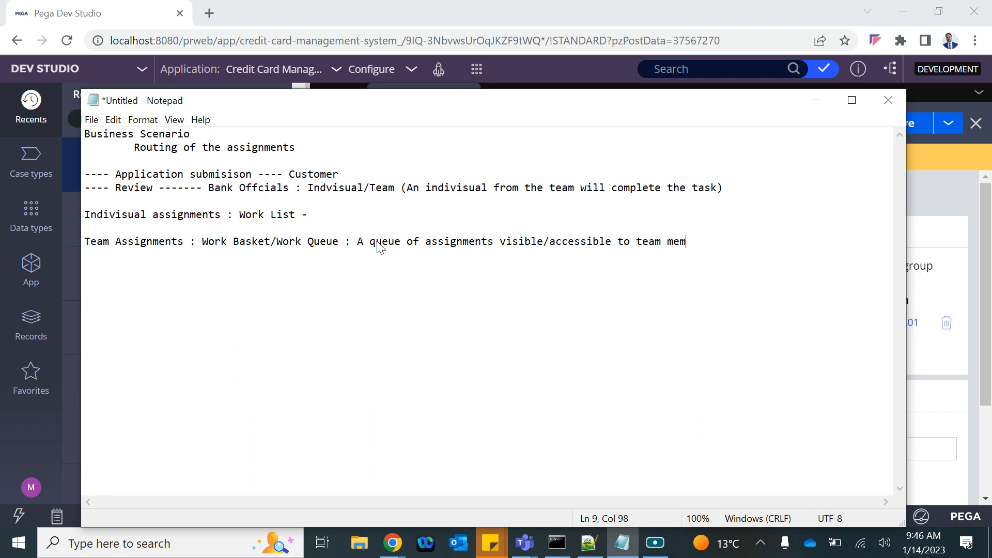
type("bers")
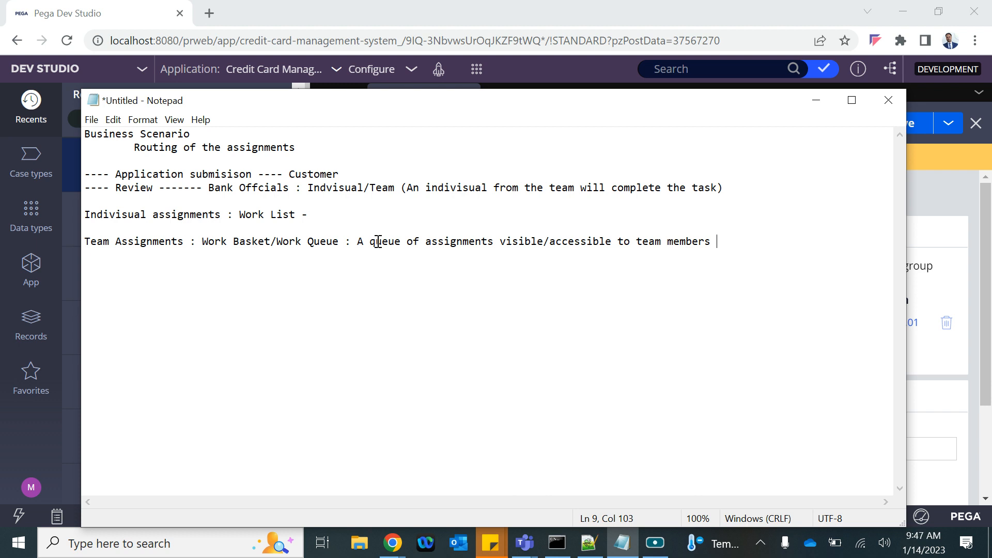
key("Return")
key("Return")
Step: Add the line 'Define a team : Work Group : Manager, Work Basket/Queue'
left_click_drag(308, 212, 62, 198)
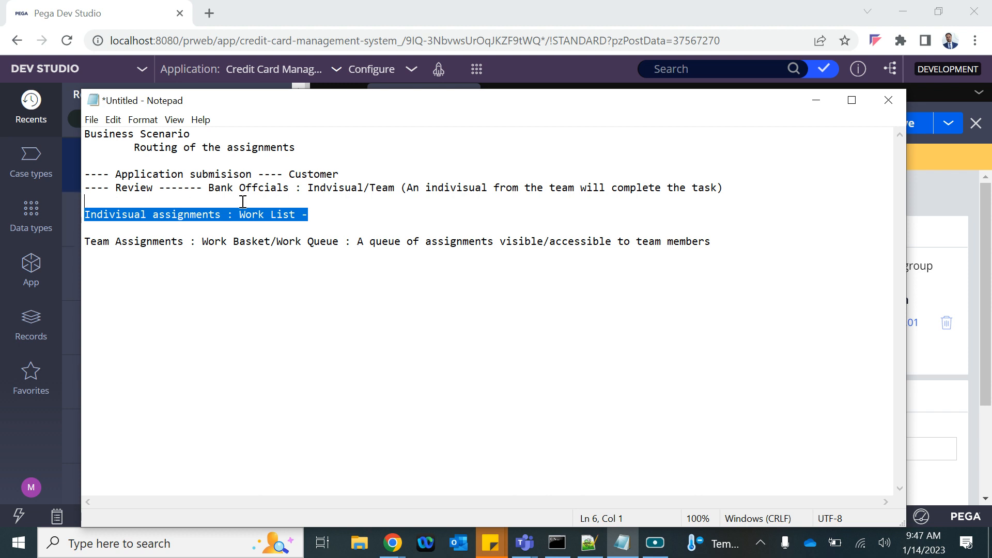
left_click_drag(239, 214, 324, 215)
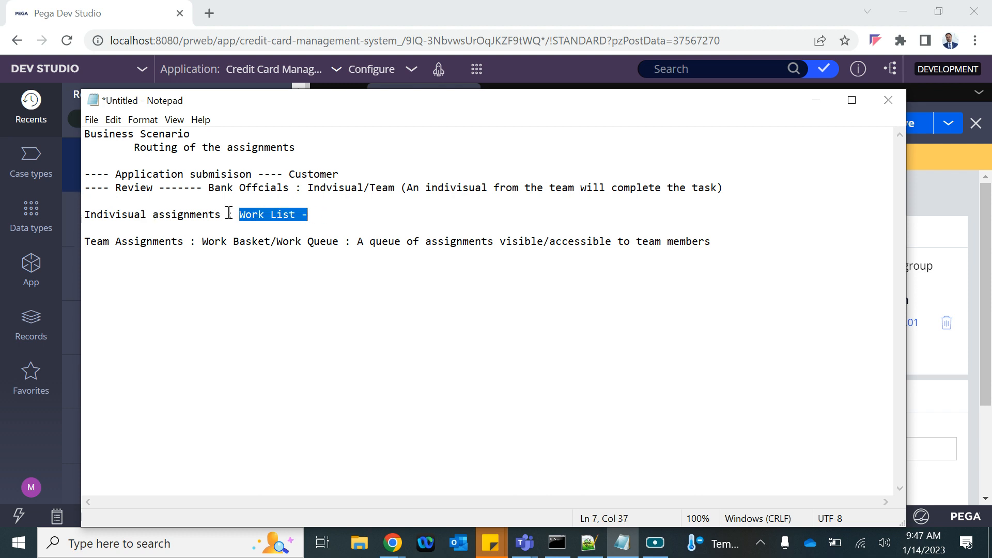
left_click_drag(225, 216, 64, 220)
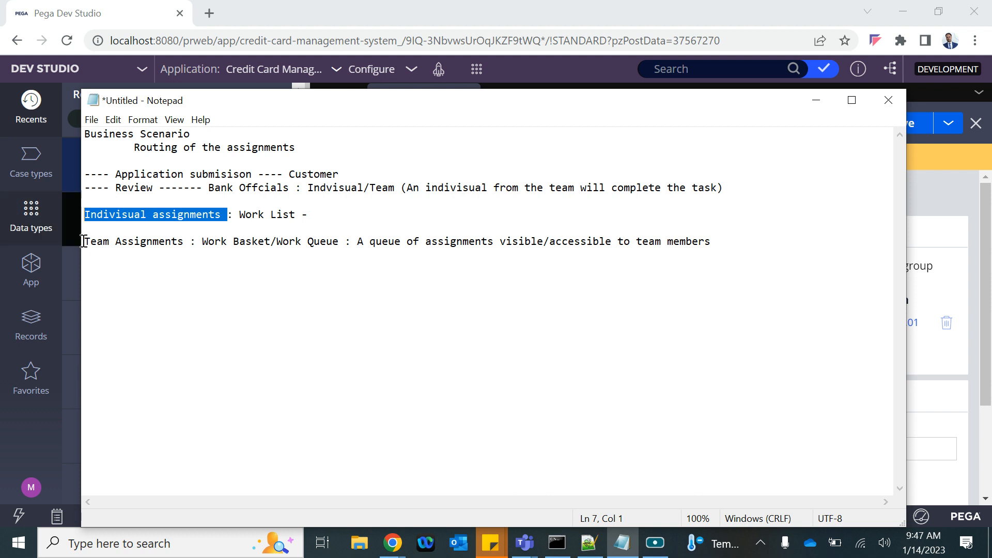
left_click(112, 261)
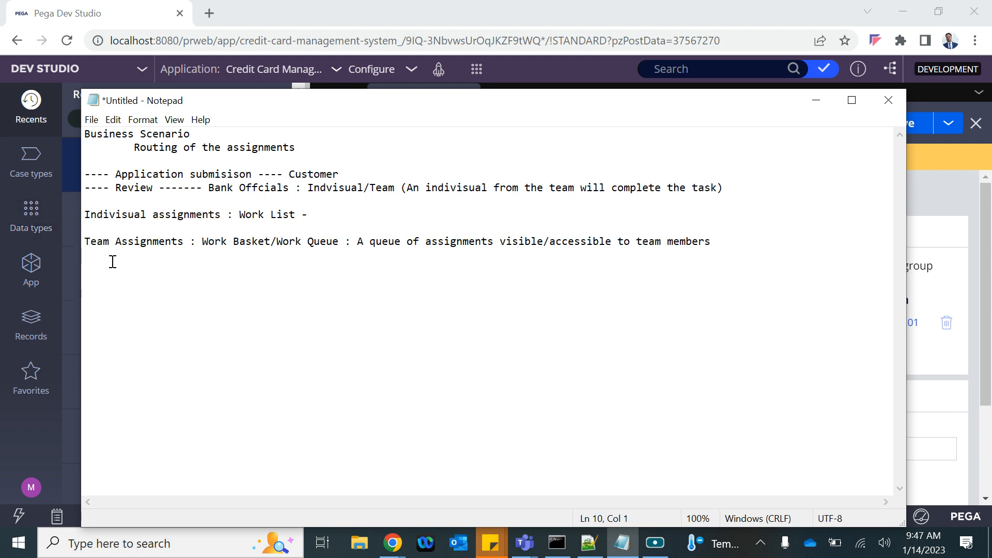
key("Return")
type("Team")
key("BackSpace")
key("BackSpace")
key("BackSpace")
key("BackSpace")
type("Define a team : Work Group")
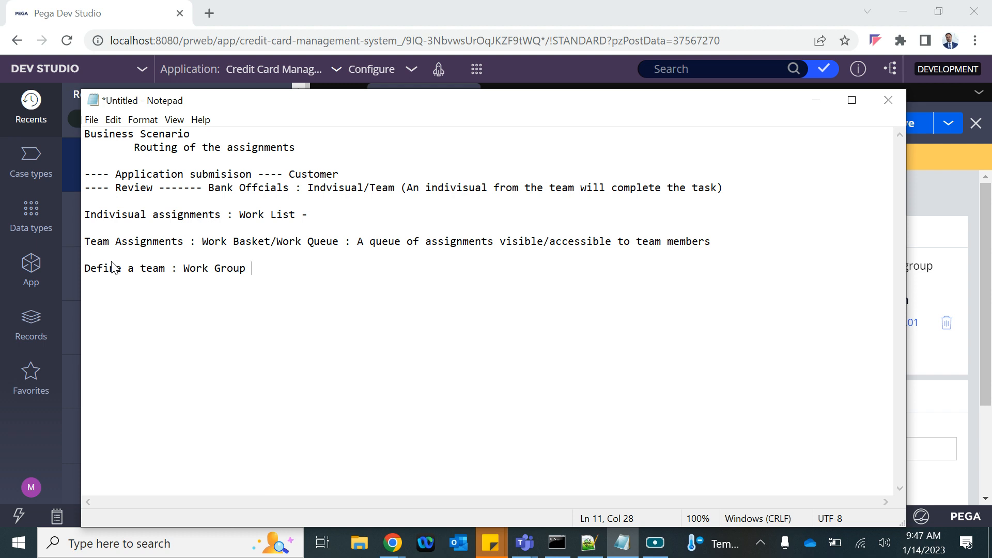
type(": Manager/")
key("BackSpace")
key("BackSpace")
type(", Work Basket/")
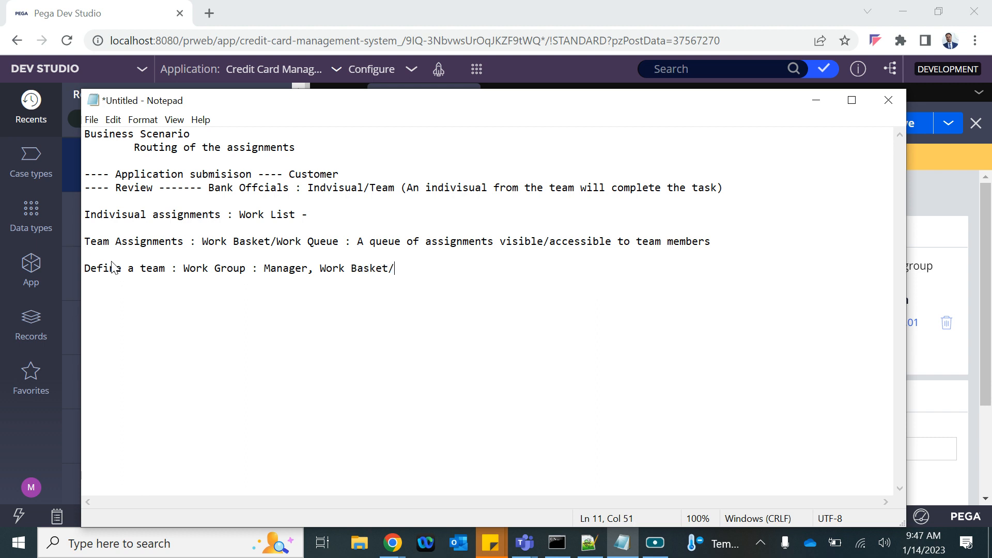
type("Queue")
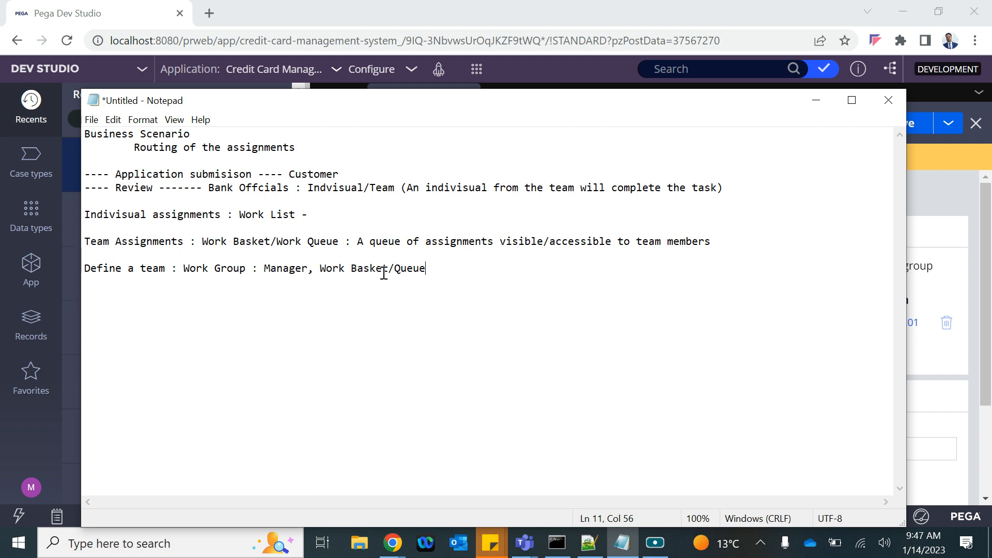
Step: Begin the line 'Define work Queue : Need to define which...'
key("Return")
type("Define work ")
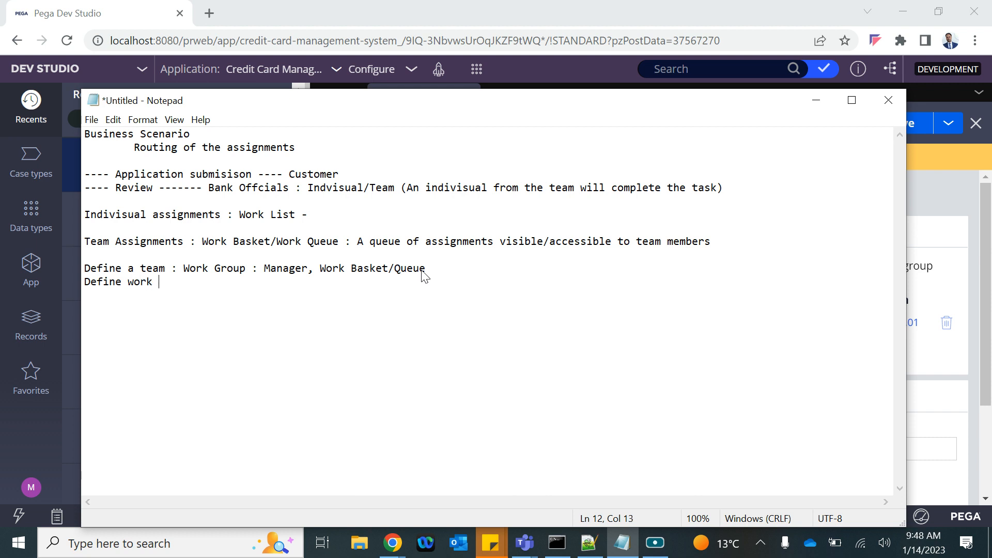
type("Queue ")
type(":")
type("Nee f")
key("BackSpace")
key("BackSpace")
type("d t")
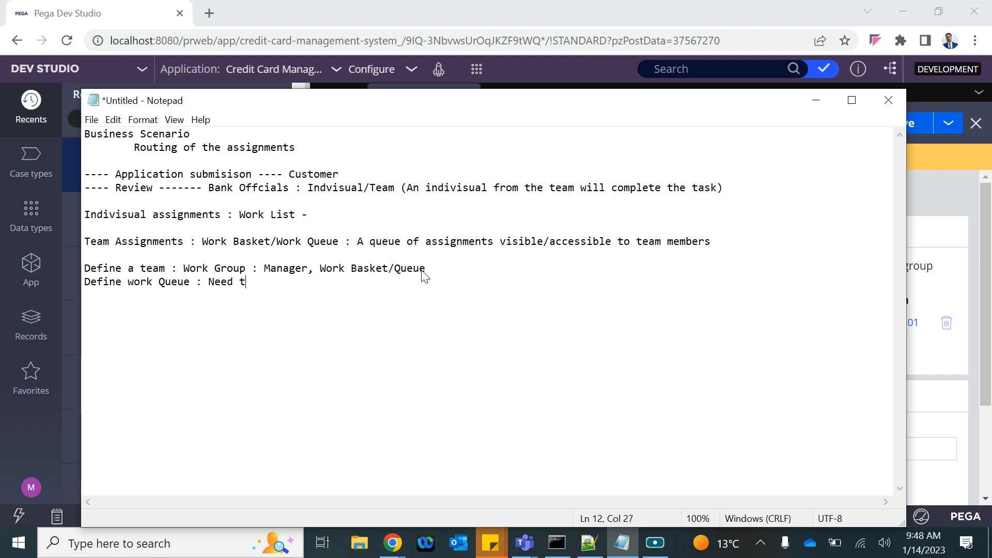
type("o define which wo")
Step: Insert the abbreviations (WG), (WB) and (WQ) into the work group line
left_click(246, 269)
type("(WG")
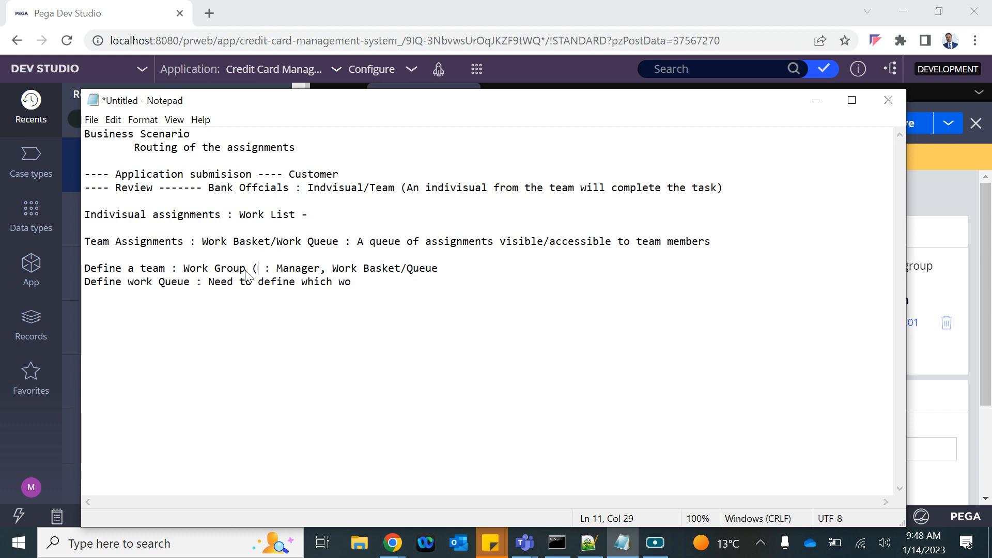
type(")")
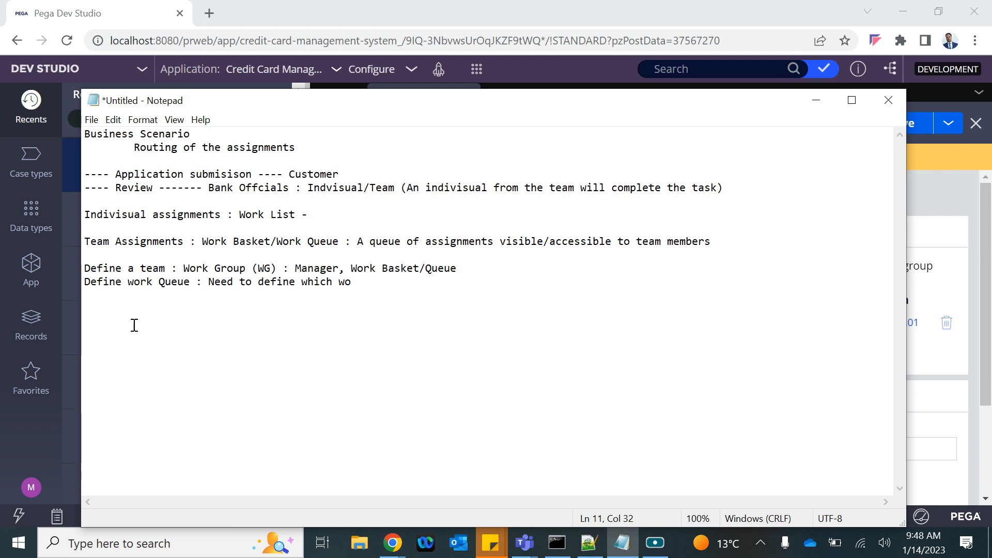
left_click(419, 269)
type("(WB")
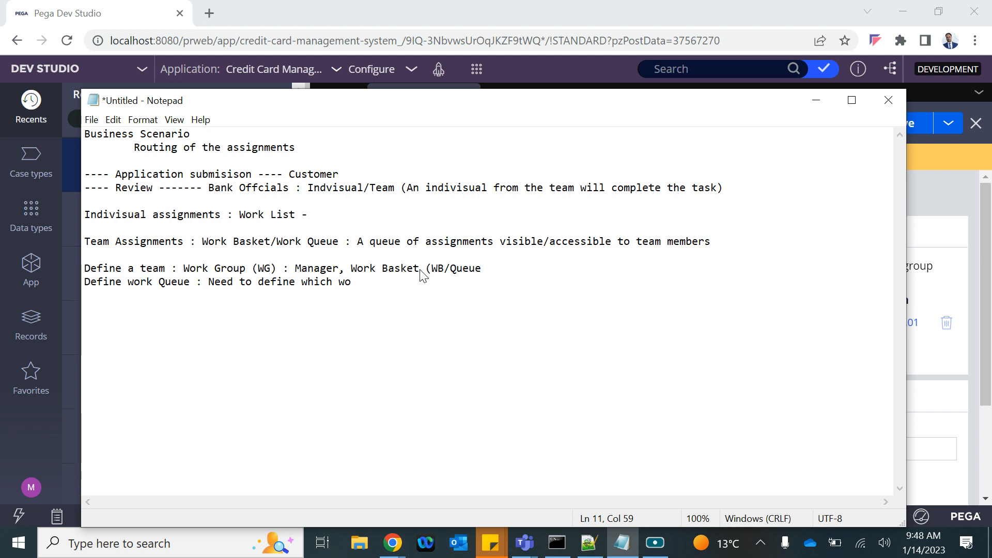
type(")")
left_click(519, 265)
type("(WQ)")
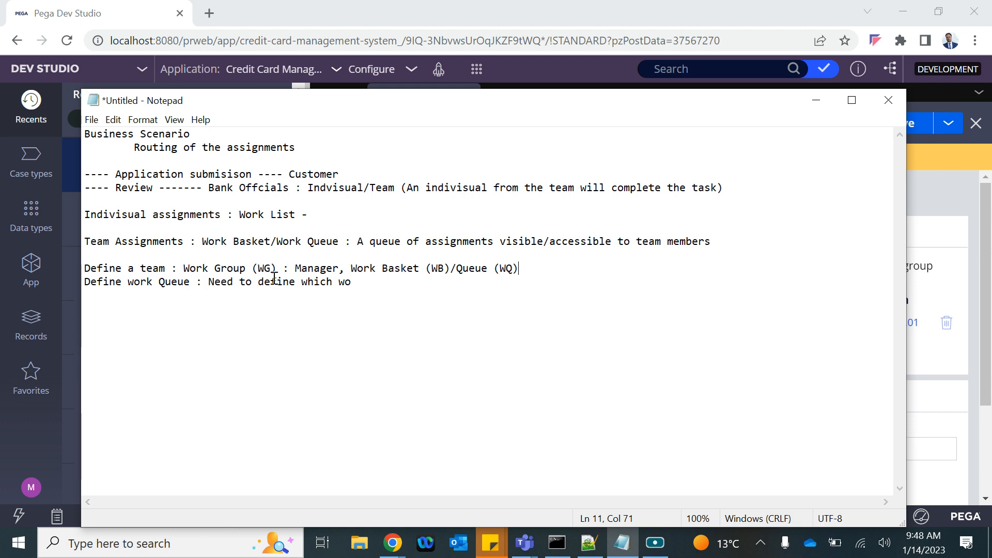
Step: Finish the queue line as 'Need to define which WG the WQ belongs', then switch to Pega Dev Studio
left_click(357, 279)
key("BackSpace")
type("hich WG the WQ belongs")
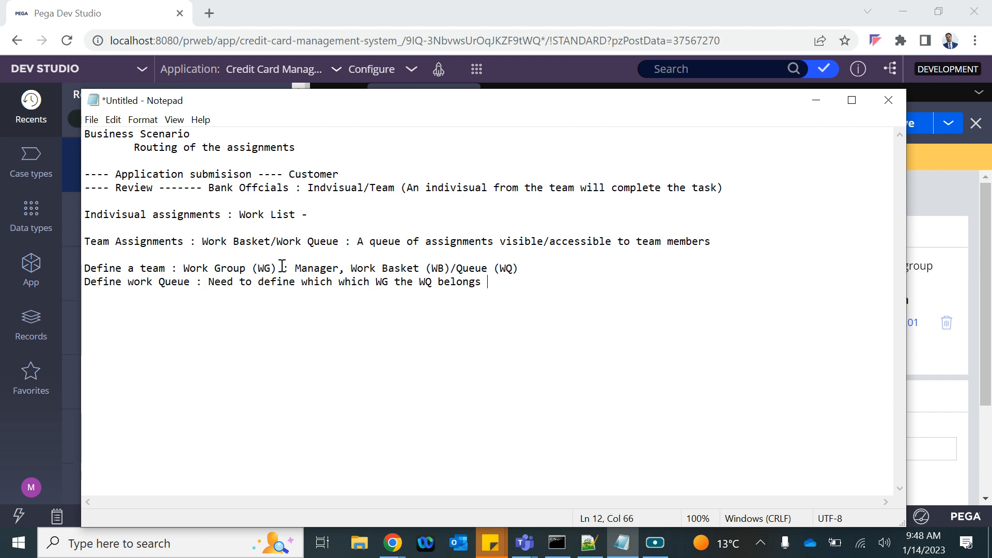
left_click_drag(153, 269, 257, 268)
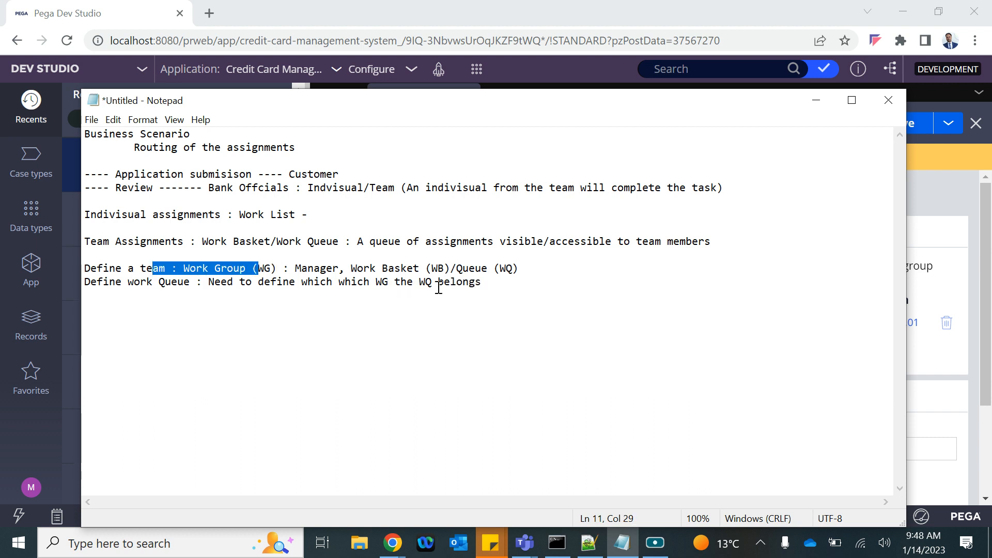
left_click_drag(394, 283, 432, 283)
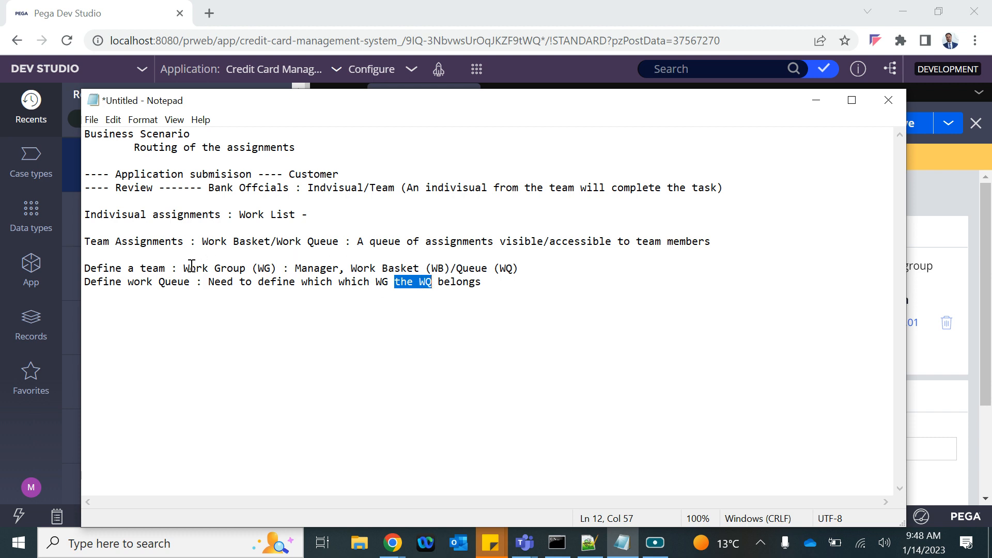
left_click_drag(190, 269, 290, 282)
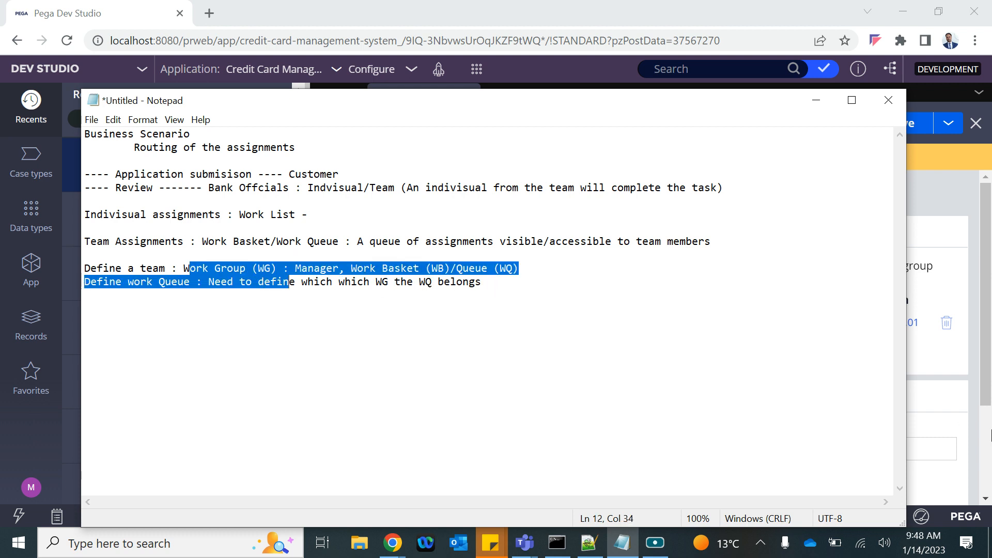
left_click(951, 363)
left_click(31, 267)
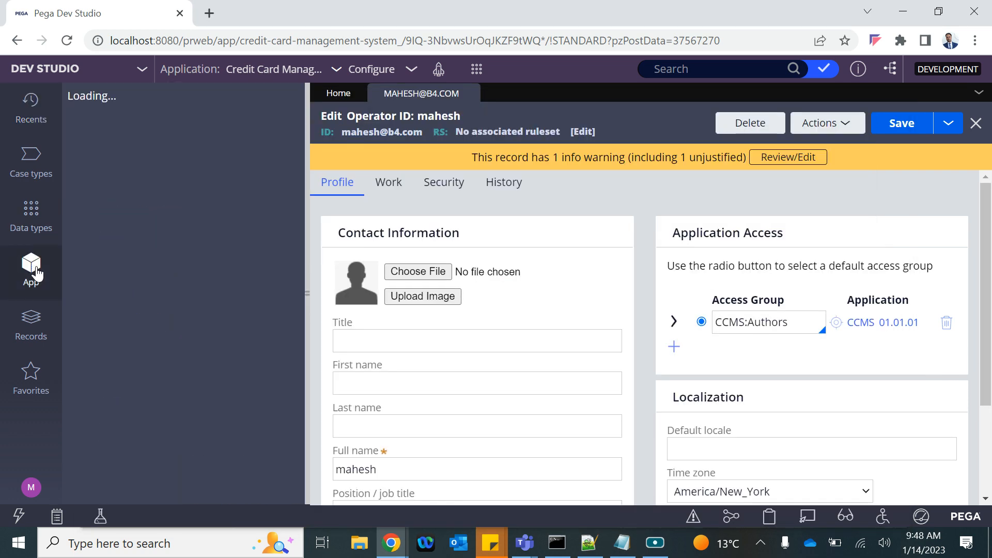
Step: View the CC Application case type's stages under Case types, then reopen the current operator's record
left_click(28, 165)
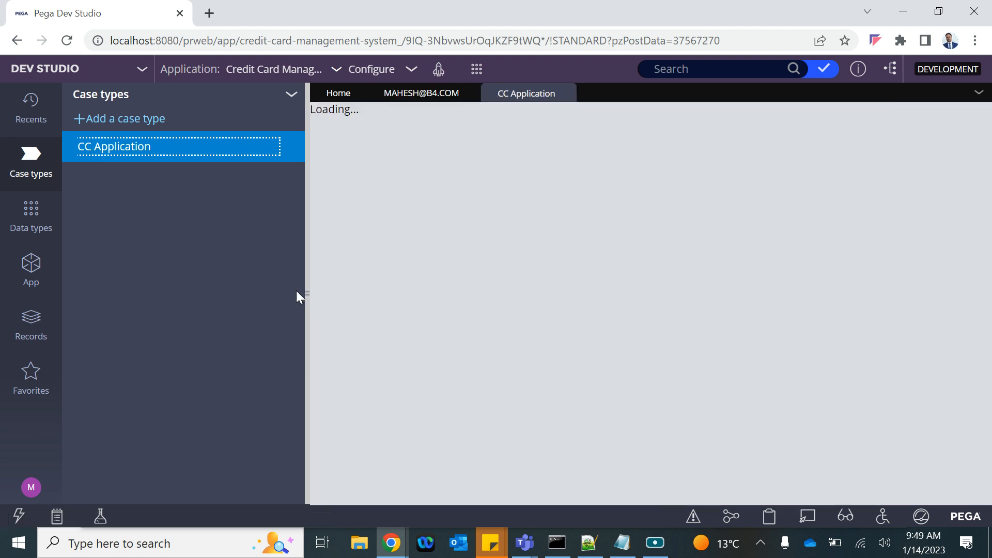
left_click(305, 292)
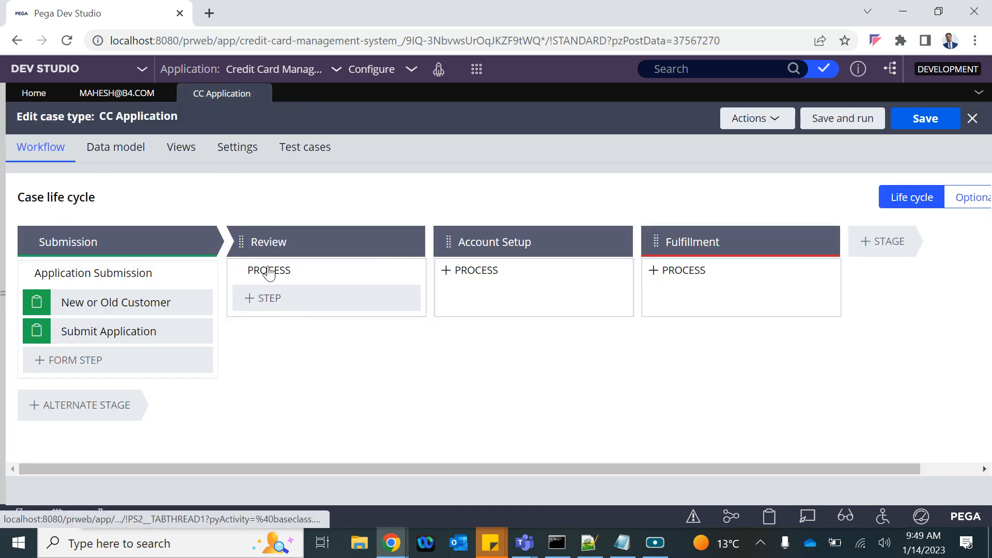
mouse_move(254, 289)
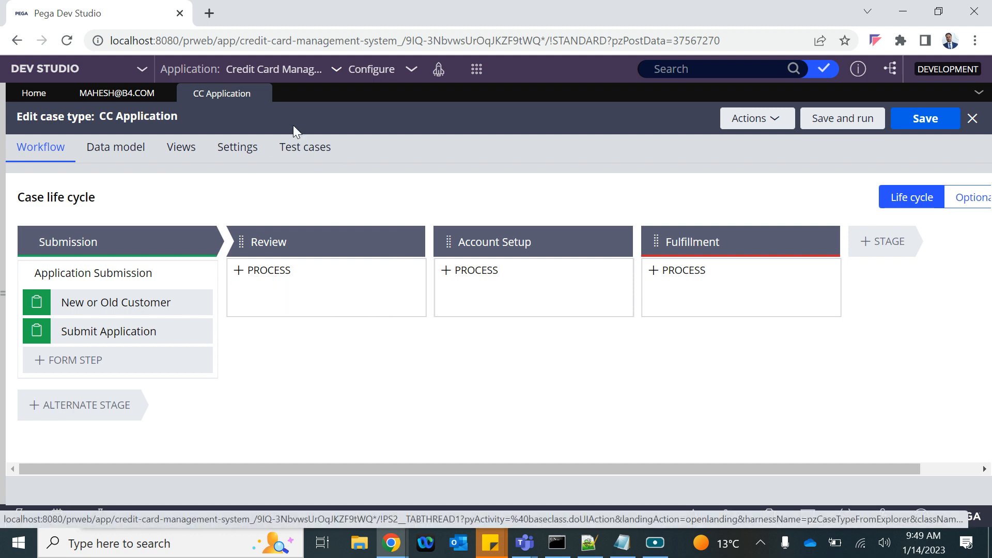
left_click(6, 294)
left_click(31, 487)
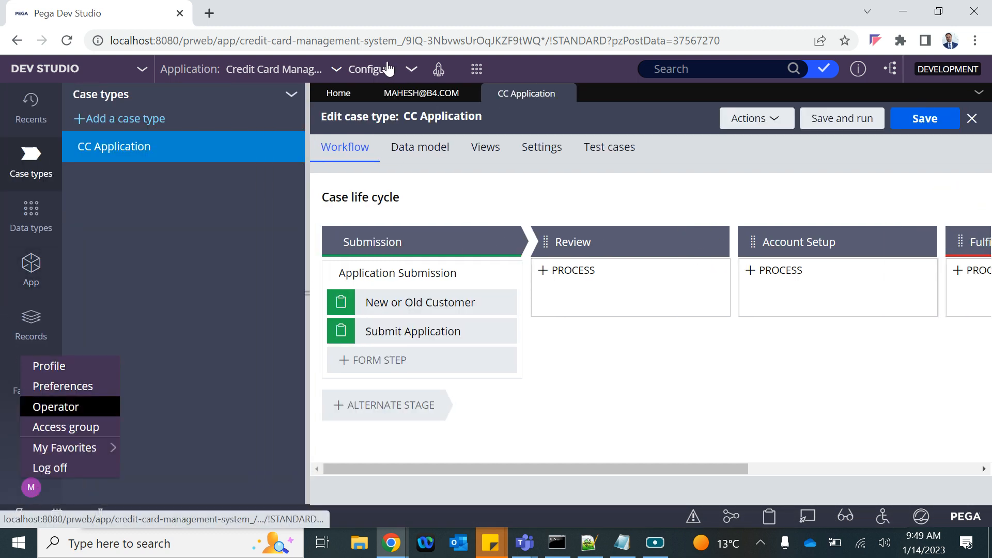
left_click(401, 95)
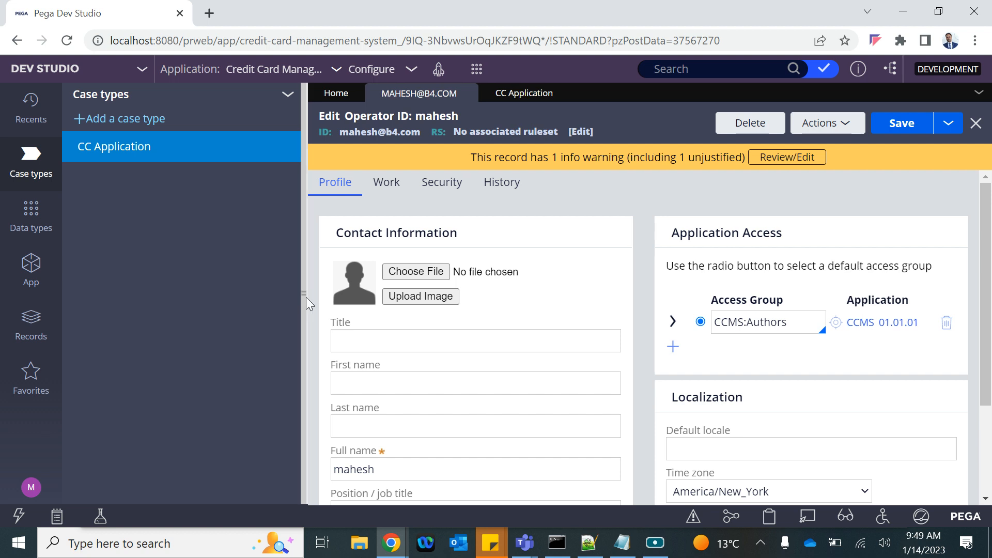
Step: Start saving the operator as a new record with the short description 'Reviewer'
left_click(307, 295)
left_click(947, 128)
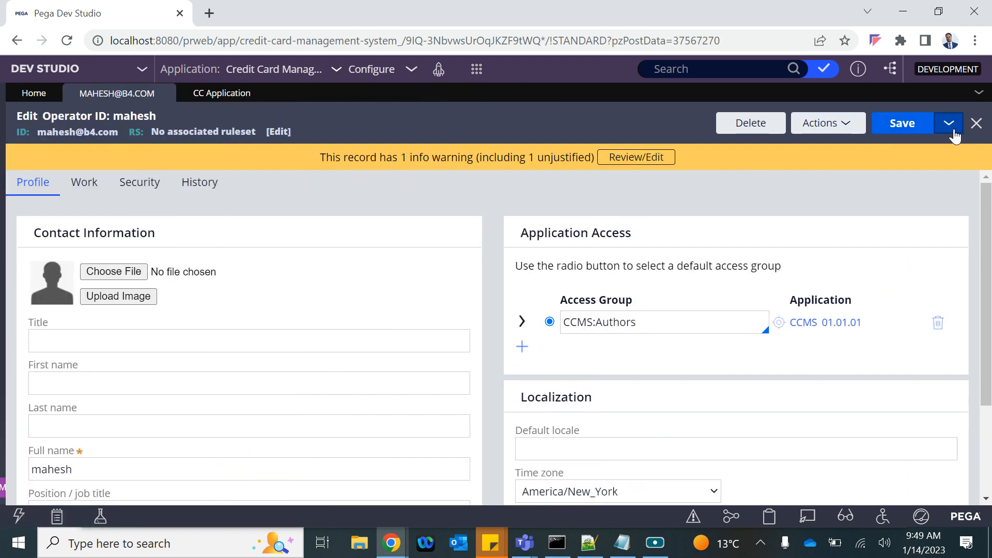
left_click(951, 126)
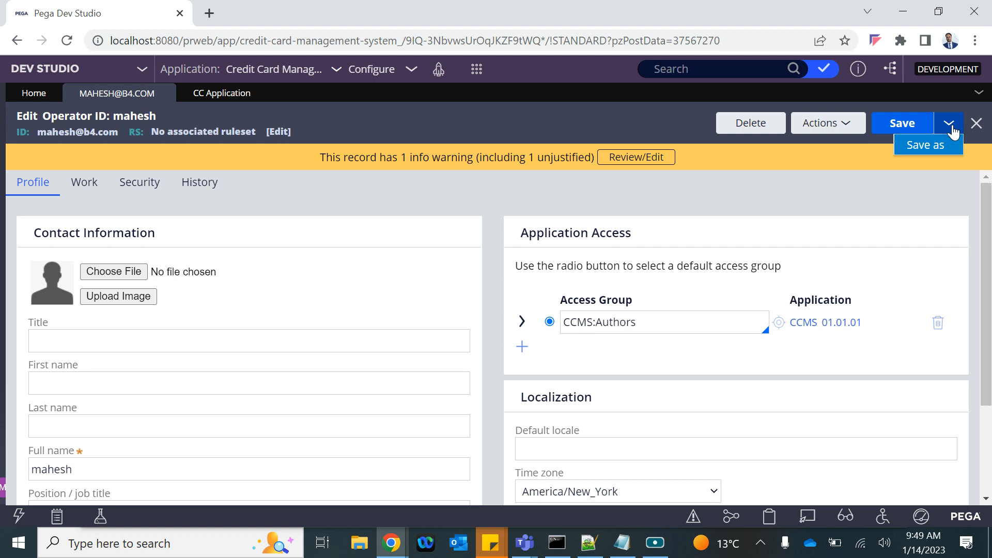
left_click(927, 146)
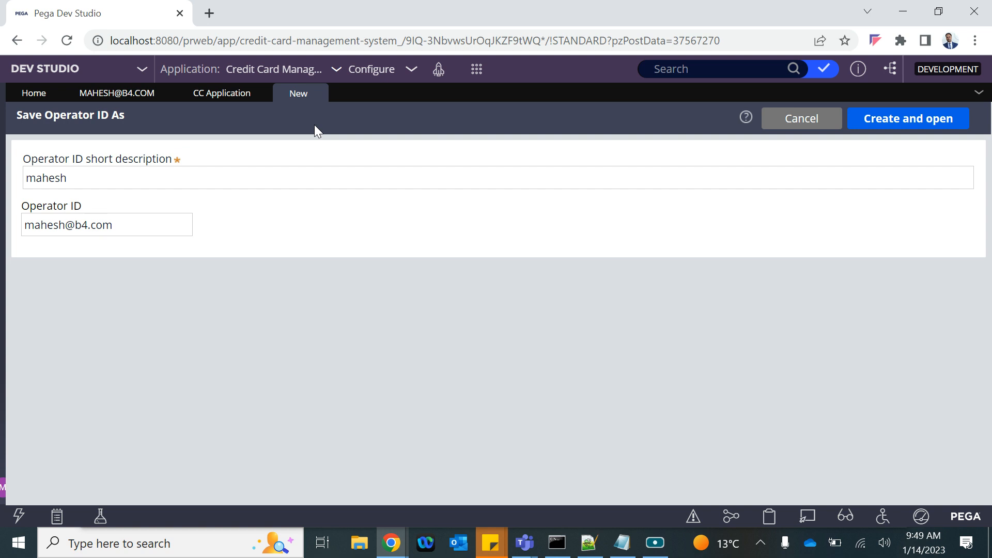
double_click(42, 174)
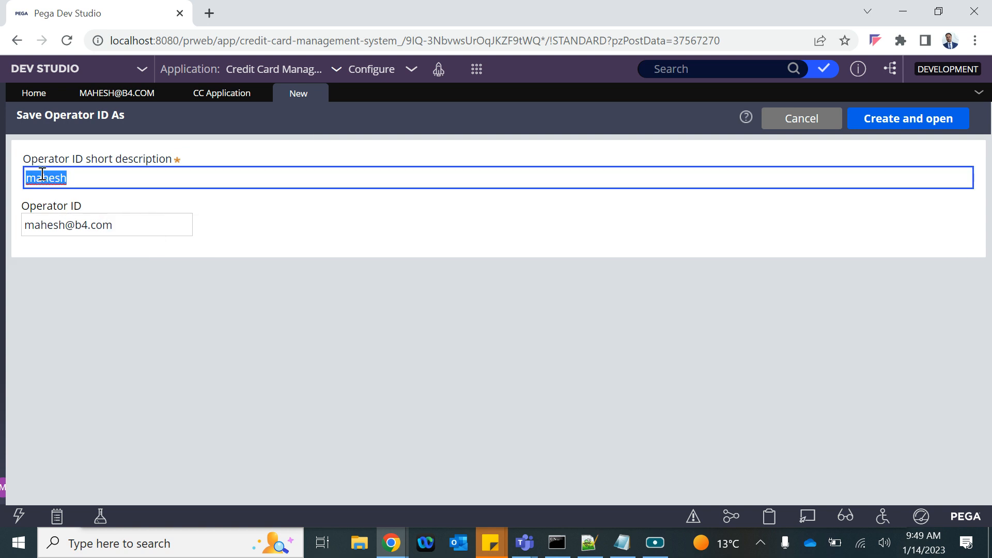
type("R")
type("eviever")
right_click(42, 174)
left_click(64, 186)
left_click(42, 176)
key("BackSpace")
type("v")
left_click(98, 180)
Step: Give the copy a new reviewer Operator ID and create the operator
double_click(50, 224)
key("BackSpace")
type("r1")
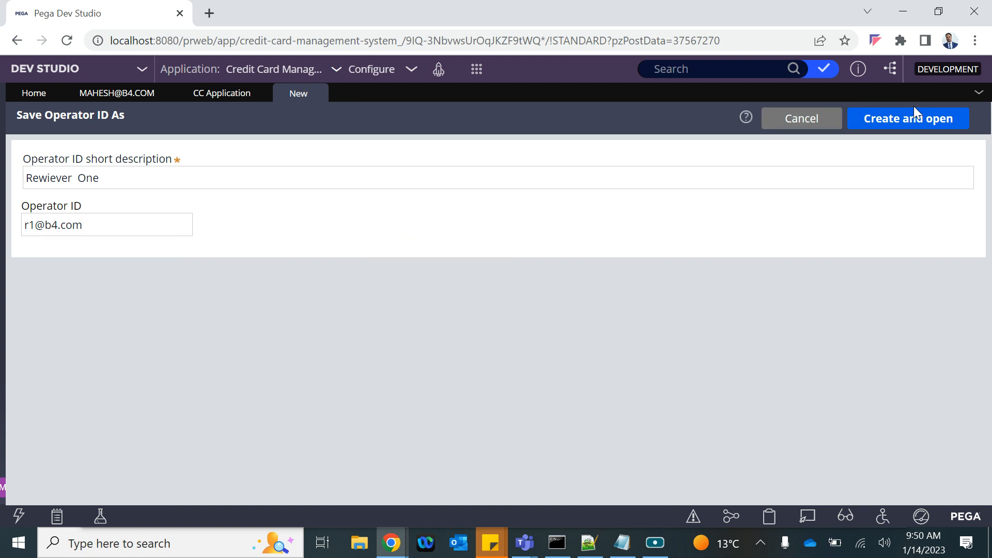
left_click(907, 120)
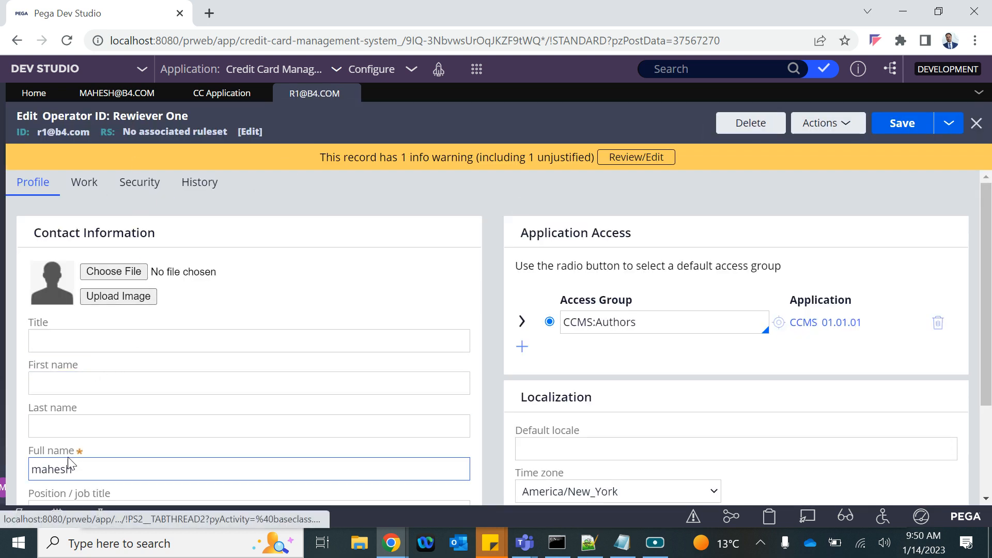
Step: Update the reviewer's full name and e-mail address, then save the operator record
left_click(65, 462)
double_click(65, 463)
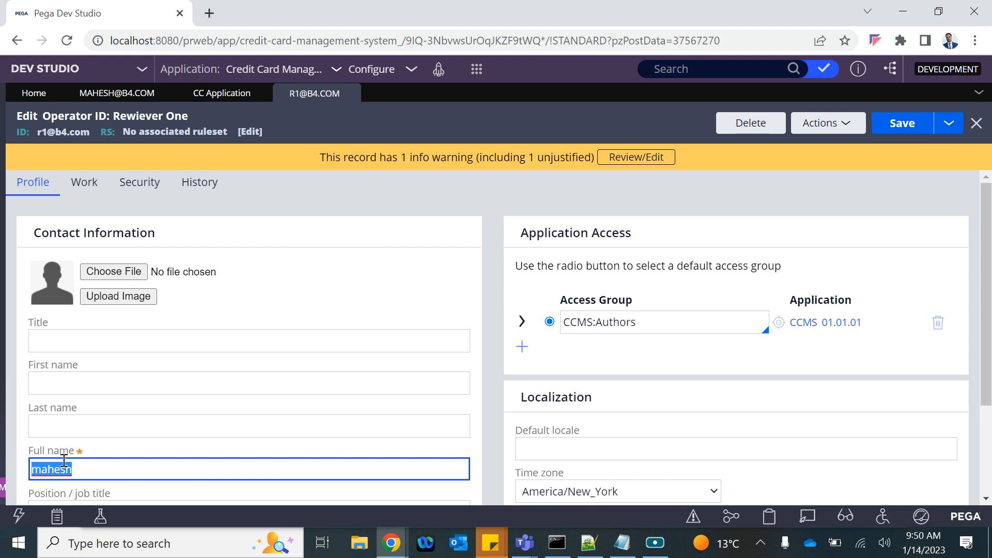
type("Reviewer One")
scroll(64, 459, "down", 3)
double_click(50, 467)
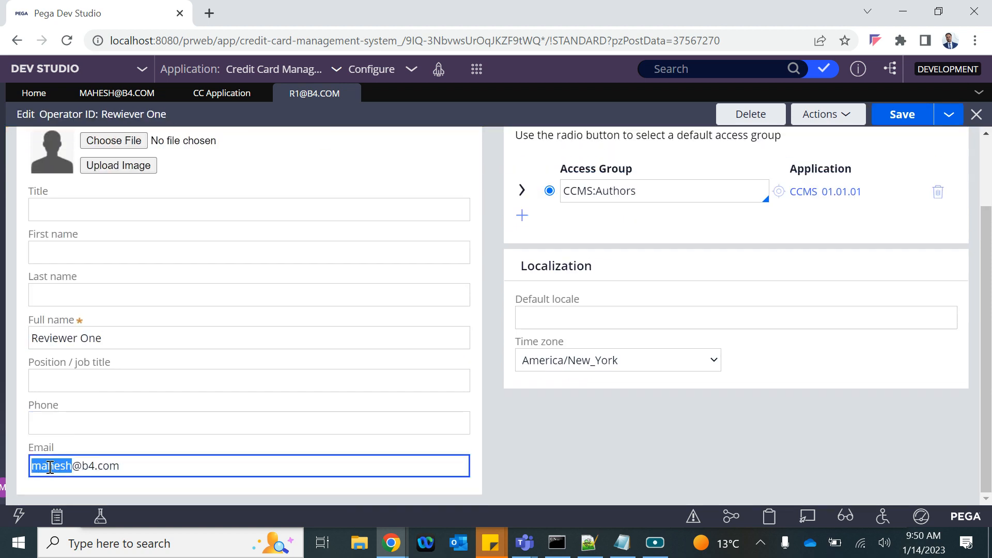
type("r1")
key("ctrl+s")
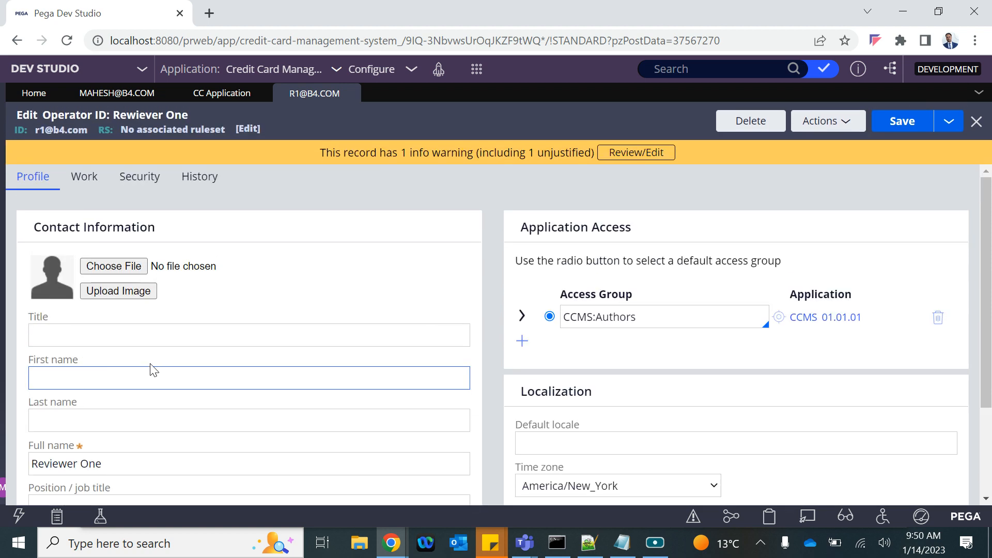
left_click(888, 130)
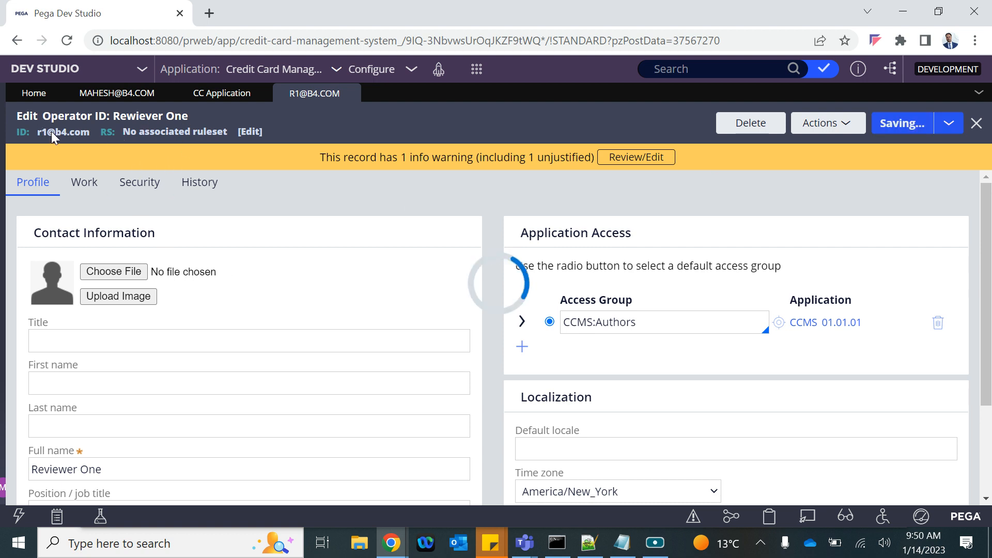
left_click(222, 94)
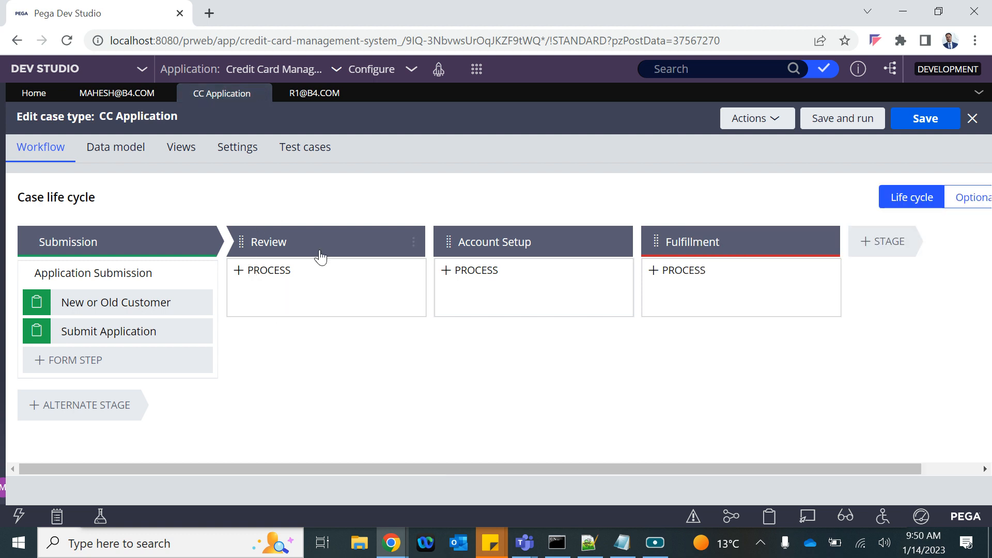
Step: Add an Approve/Reject step under the Review stage, creating the Review (1) process
left_click(270, 239)
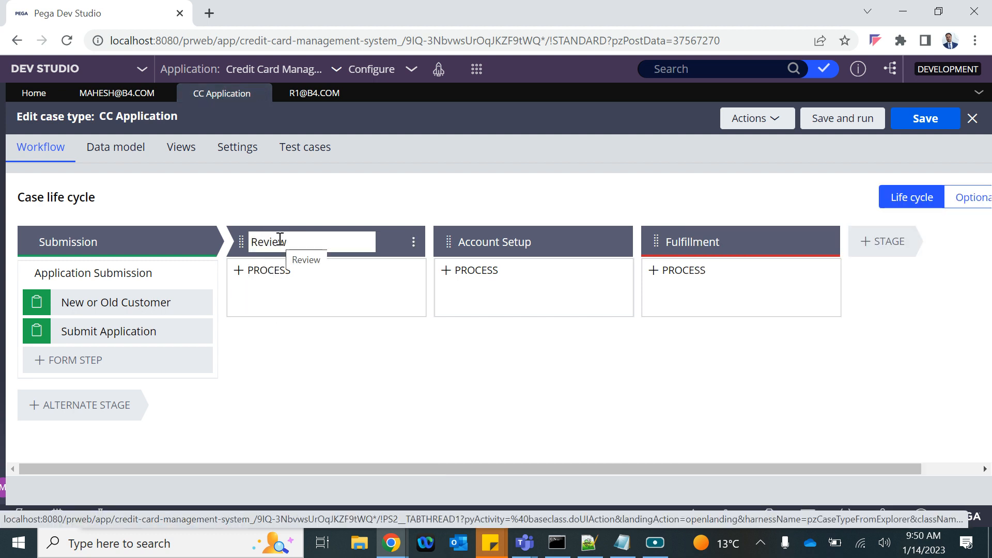
key("Return")
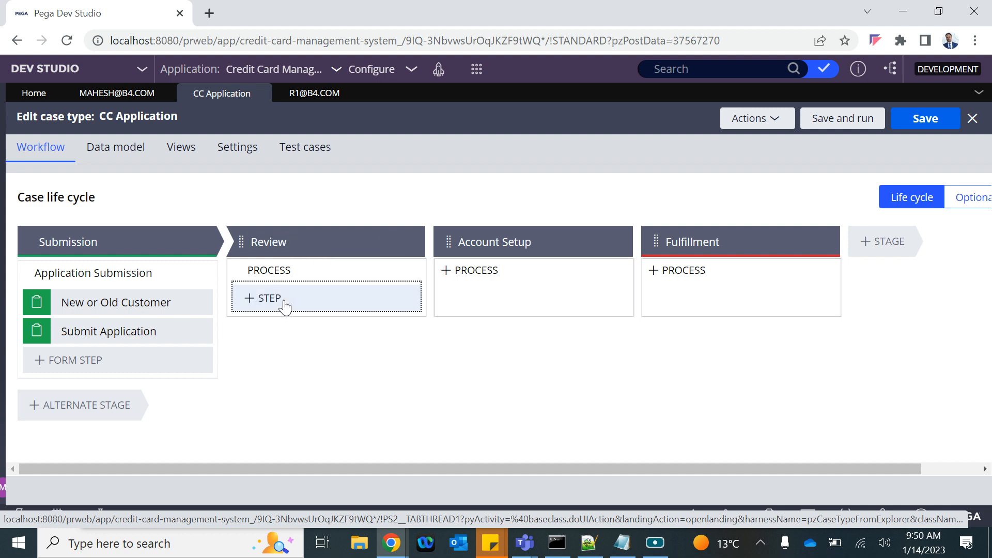
left_click(284, 304)
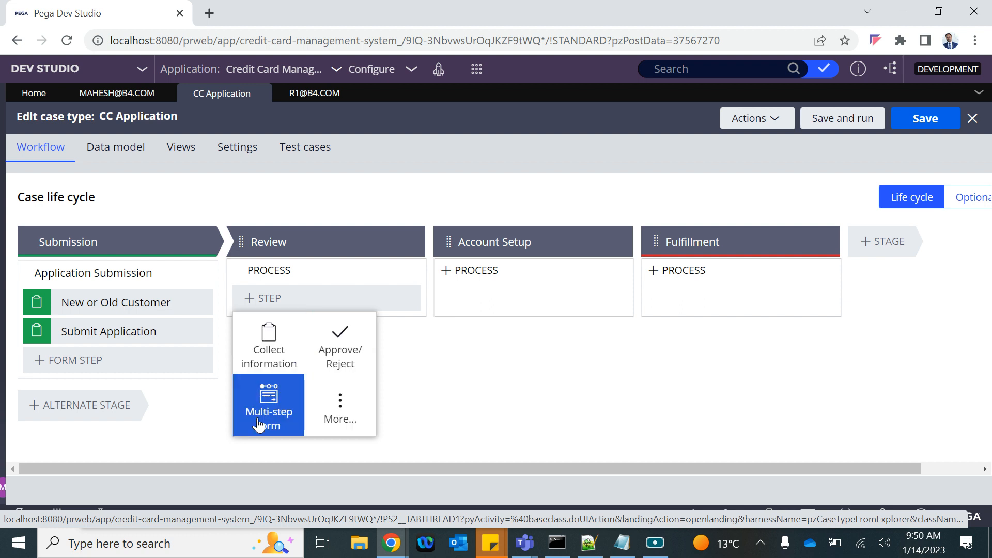
left_click(341, 401)
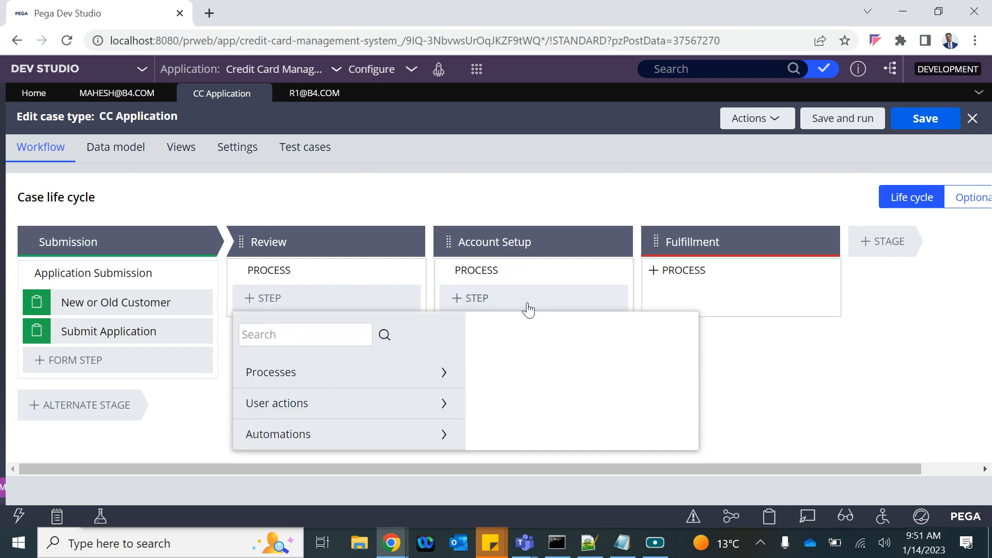
left_click(175, 437)
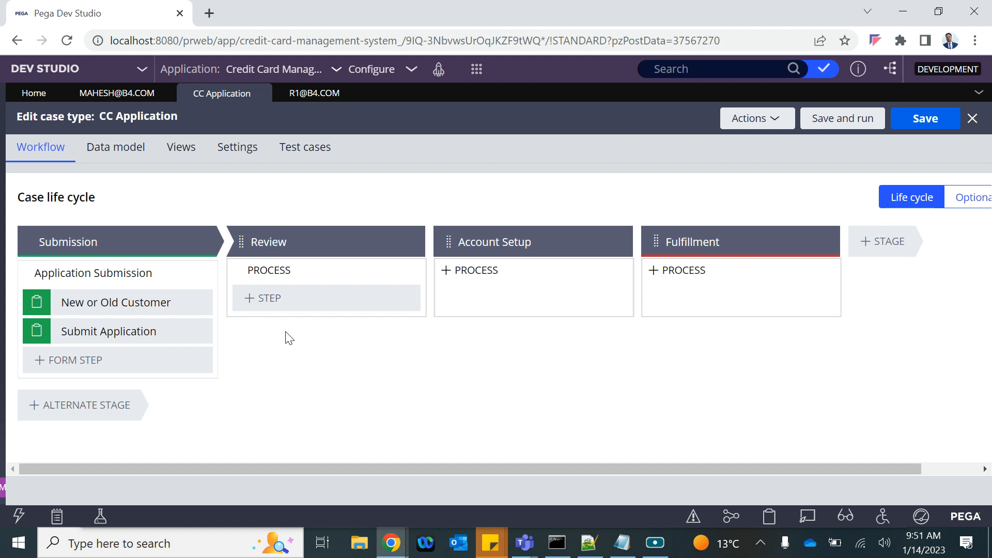
left_click(274, 298)
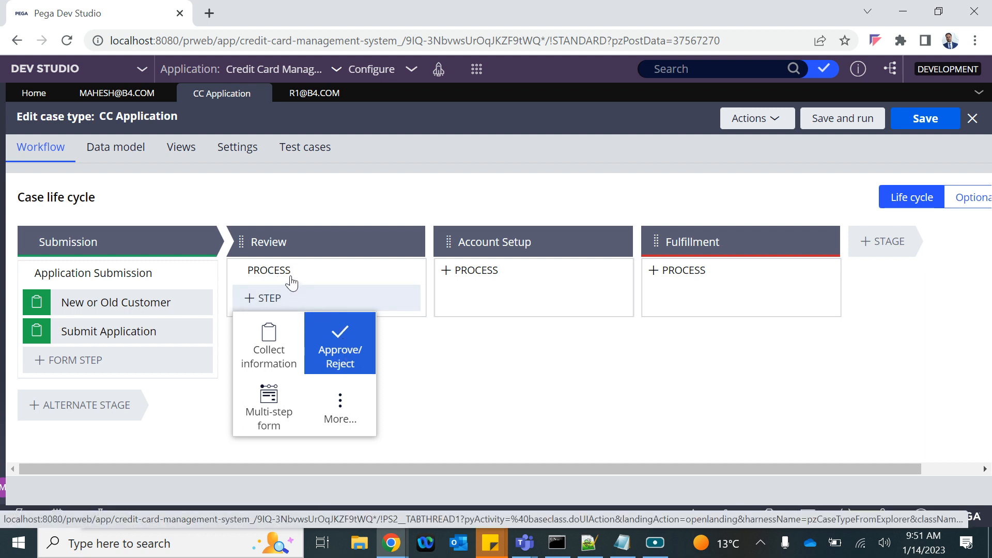
left_click(339, 349)
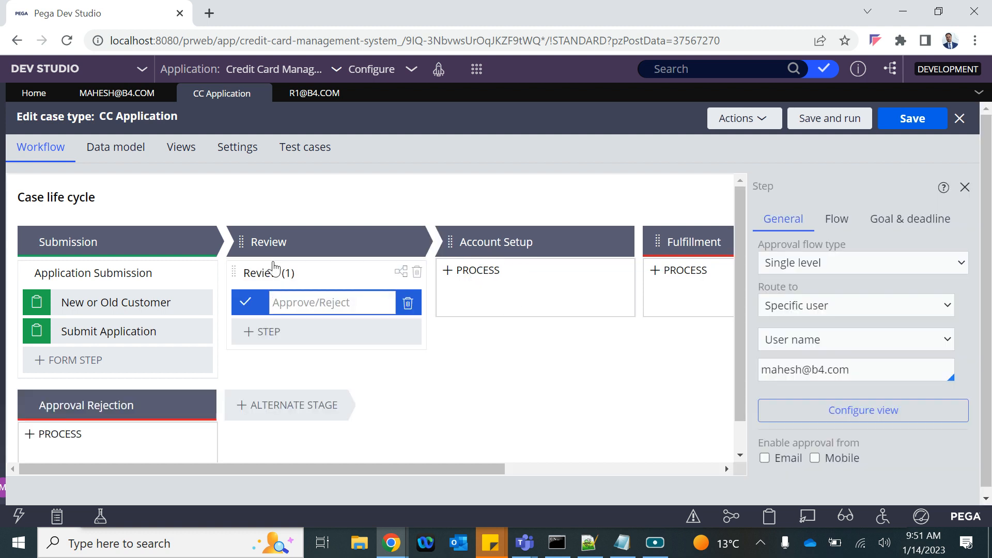
Step: Rename the Review (1) process to 'CC Review'
left_click(300, 274)
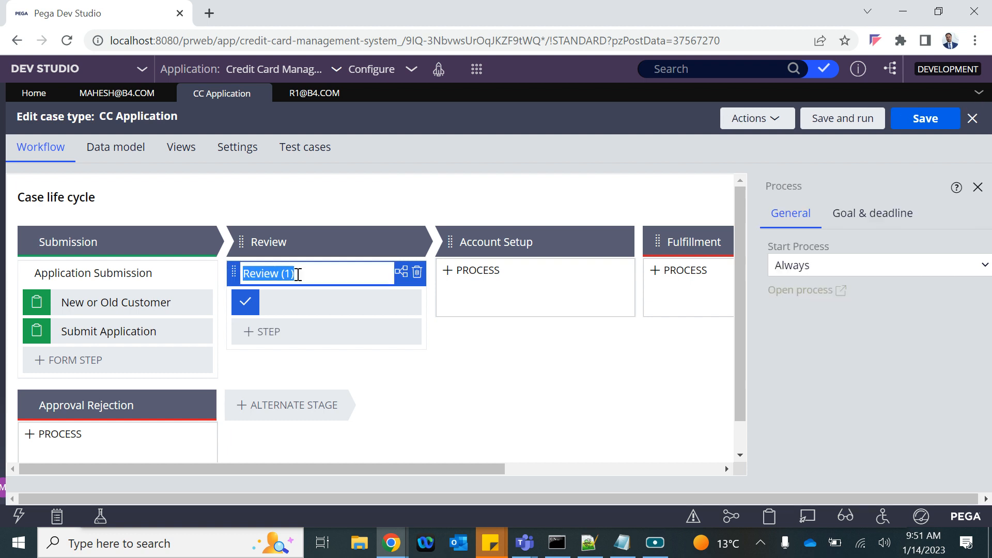
left_click(299, 274)
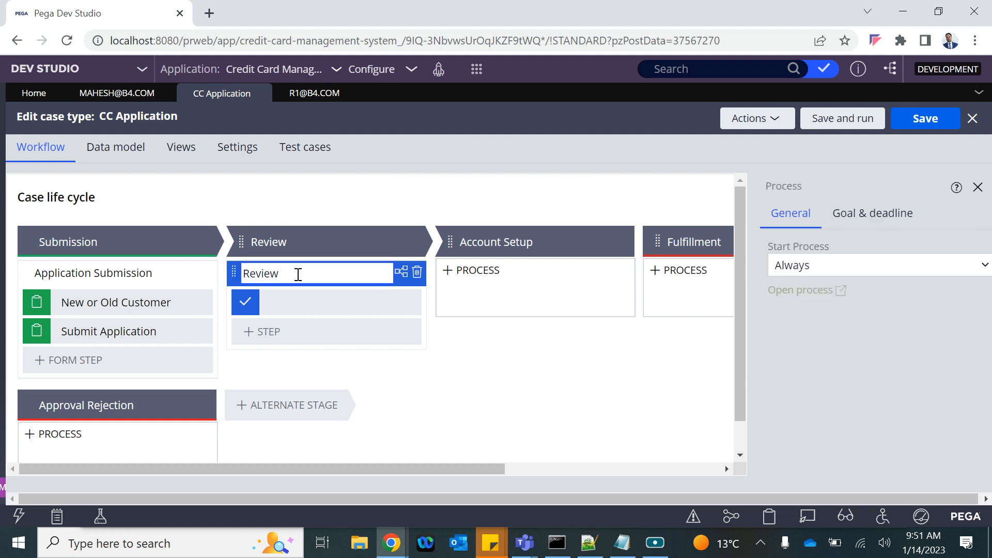
left_click(242, 274)
type("CC")
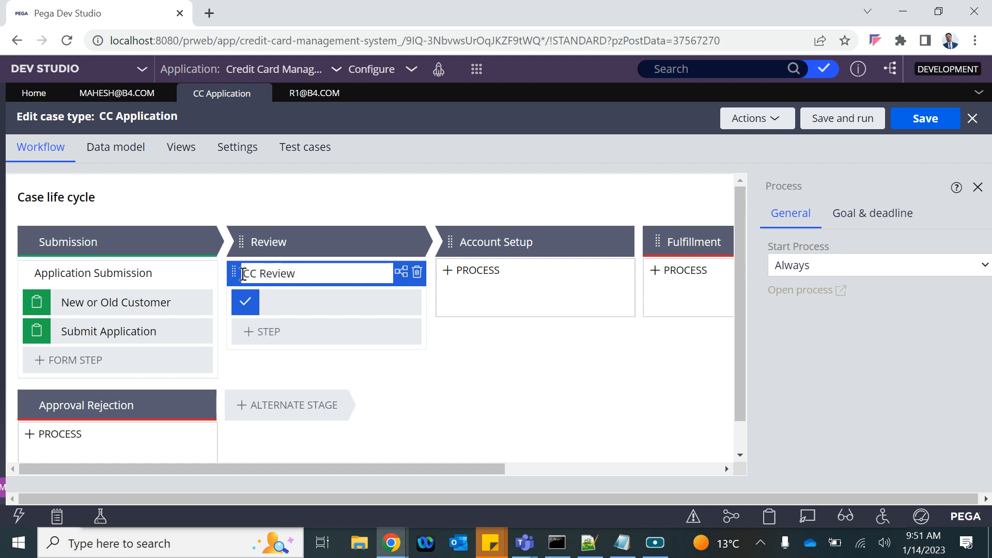
Step: Name the approval step 'Review CC Application'
left_click(282, 297)
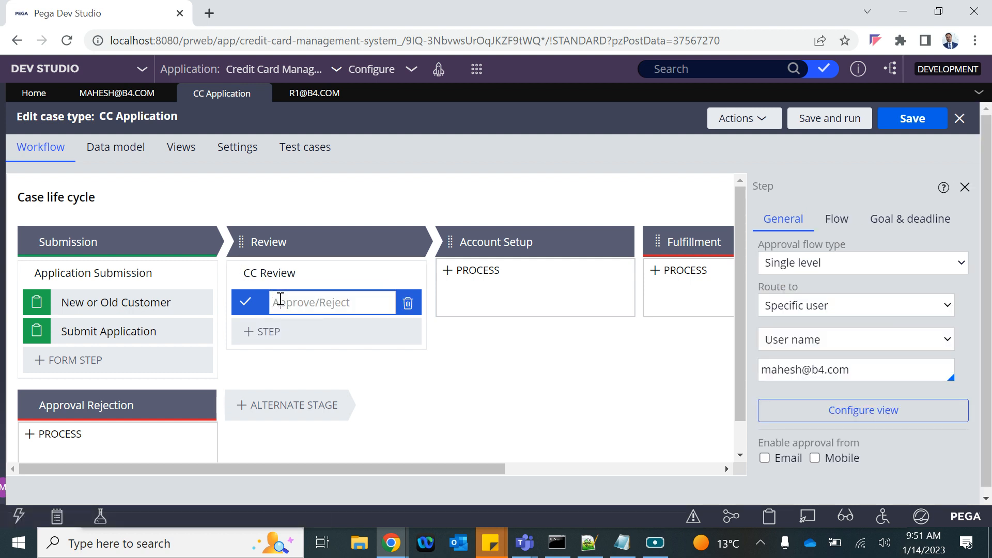
type("CC Review")
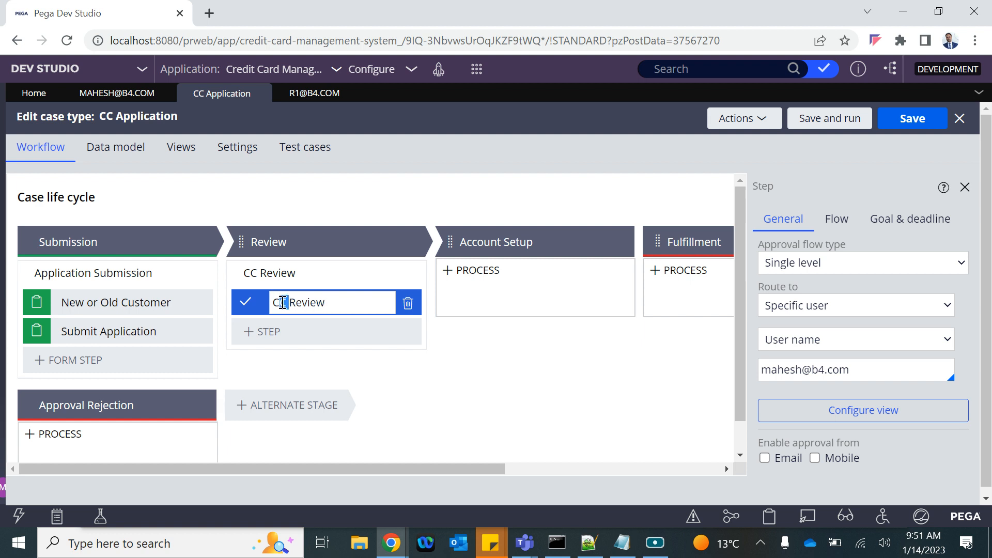
left_click_drag(282, 303, 272, 303)
key("BackSpace")
type("CC Application")
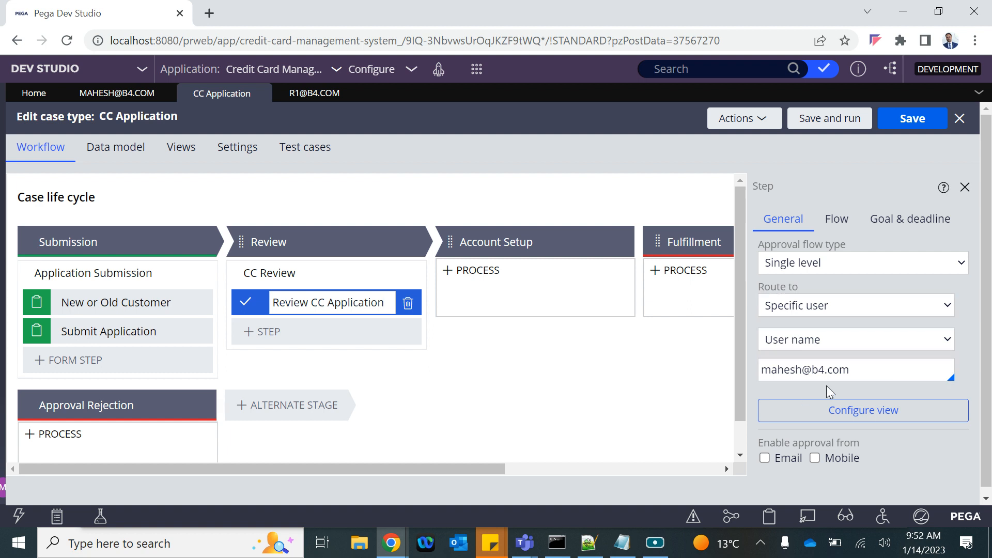
Step: Keep the Review CC Application step routed to a specific user chosen by user name
left_click(828, 347)
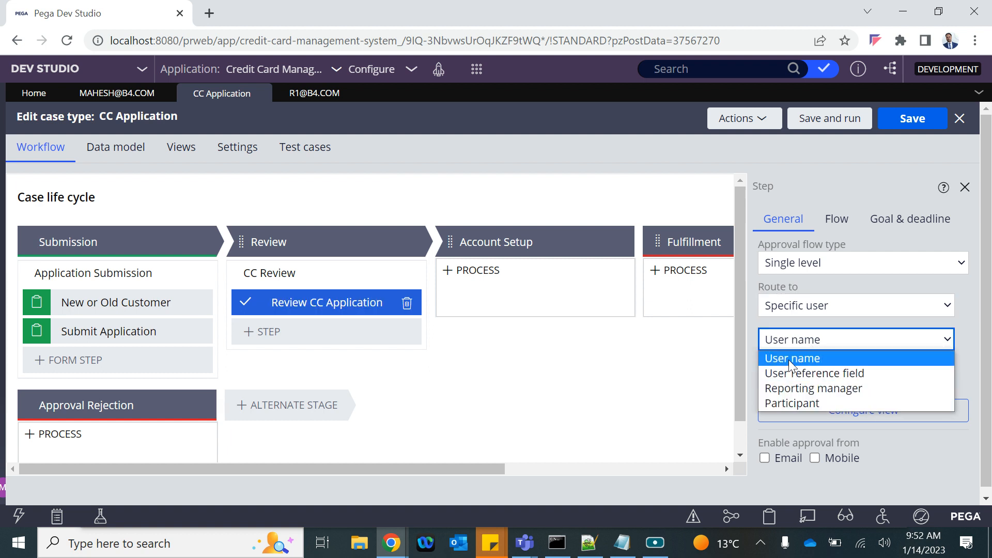
left_click(797, 306)
left_click(797, 306)
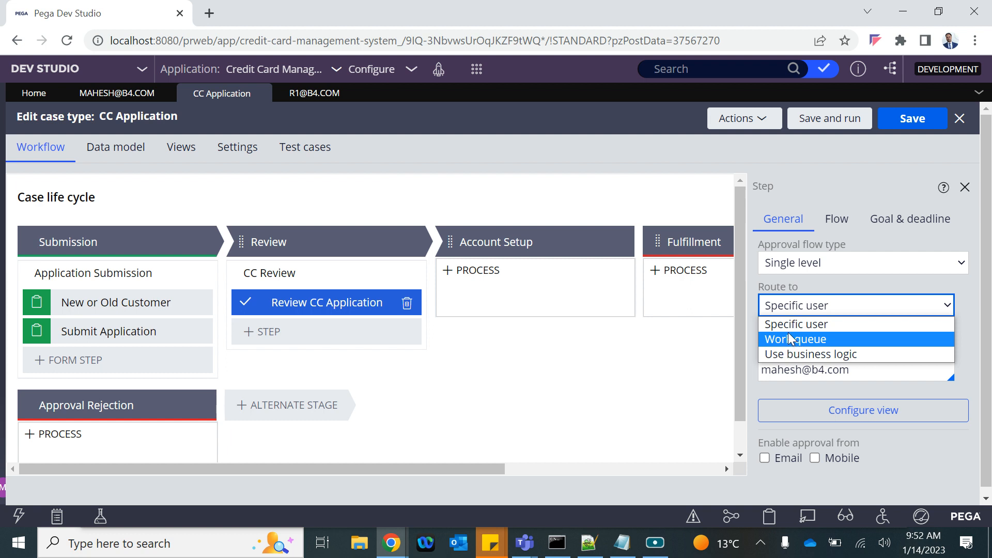
left_click(782, 324)
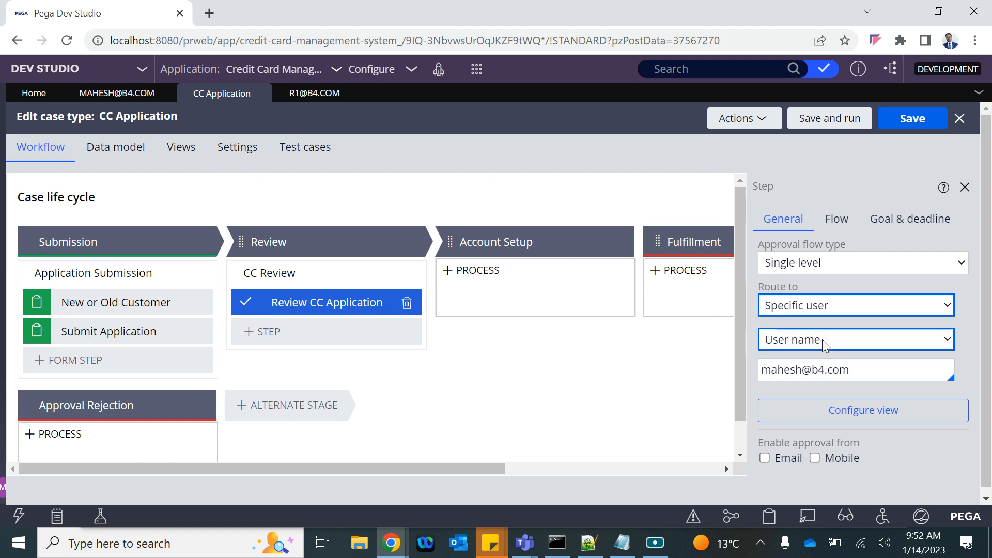
left_click(809, 343)
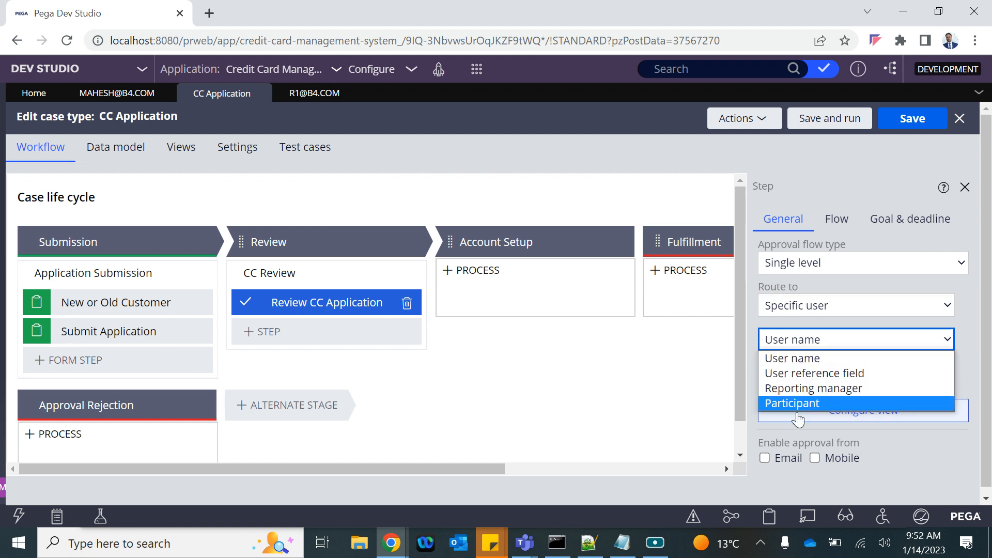
left_click(790, 358)
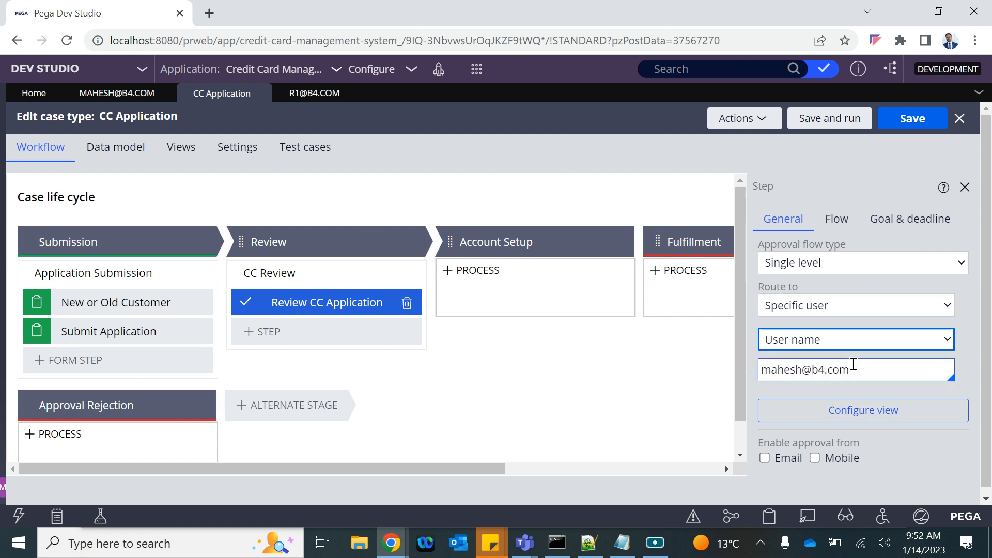
Step: Replace the current assignee with the reviewer operator and save the CC Application case type
left_click_drag(855, 361, 720, 367)
key("BackSpace")
key("Down")
key("Down")
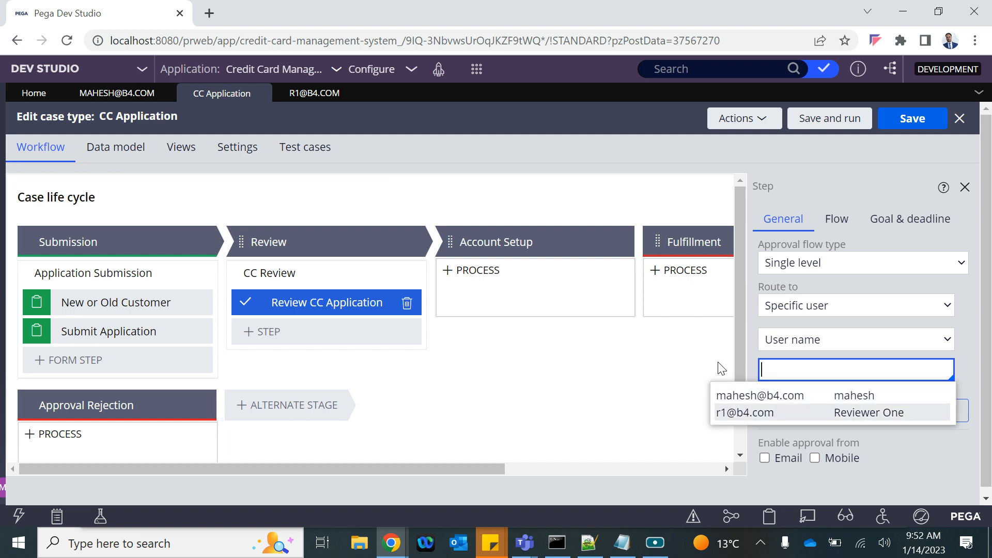
key("Return")
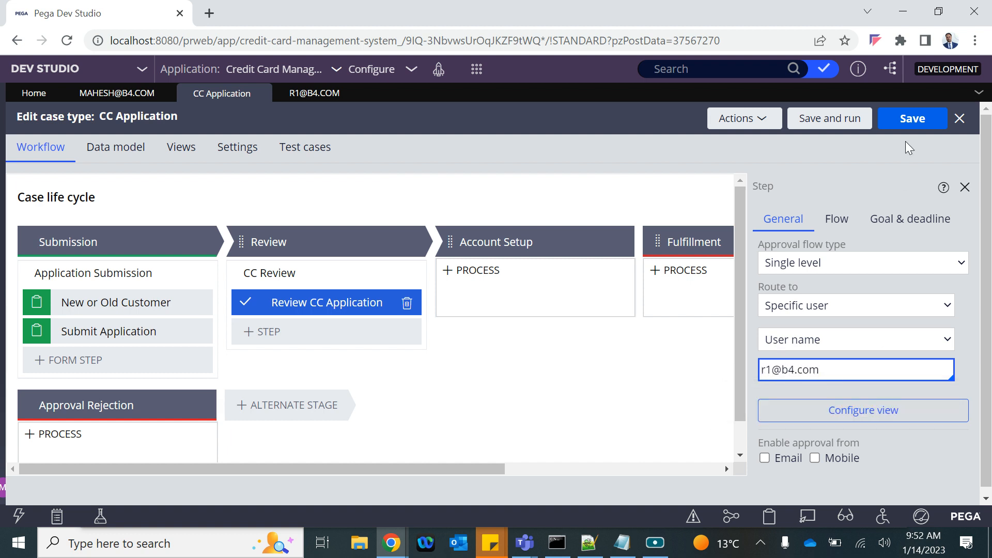
left_click(908, 120)
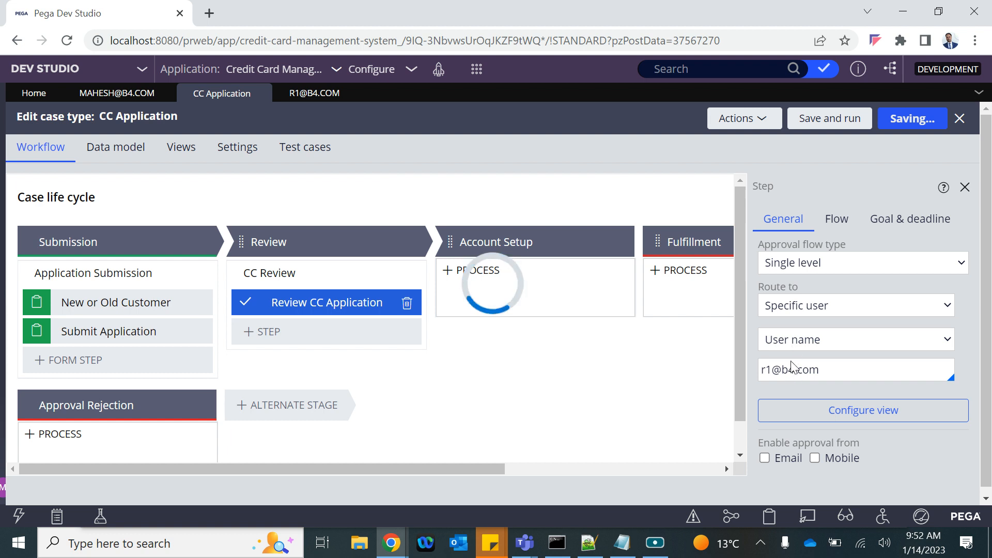
Step: Check the assigned user value, then launch the user portal and close its loading tab
left_click(823, 375)
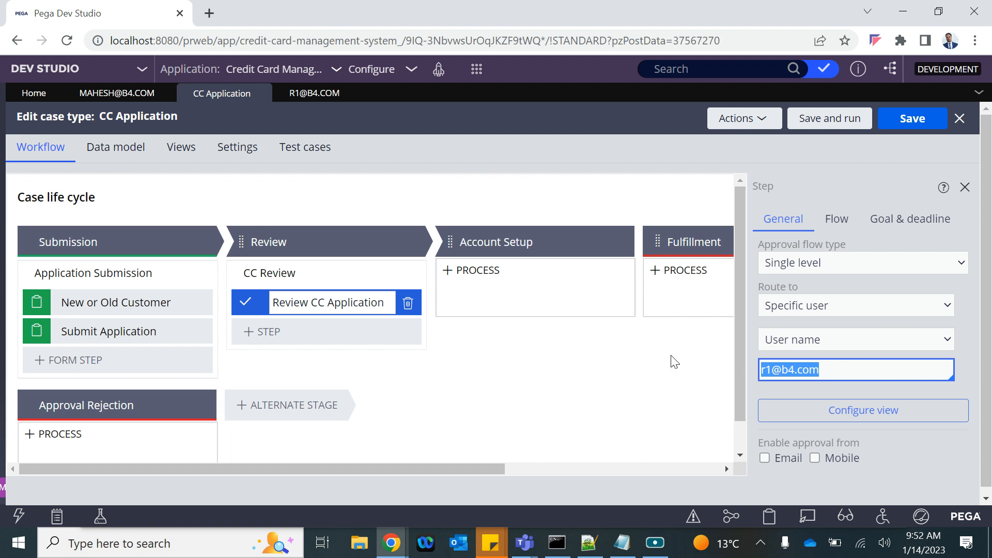
left_click(441, 71)
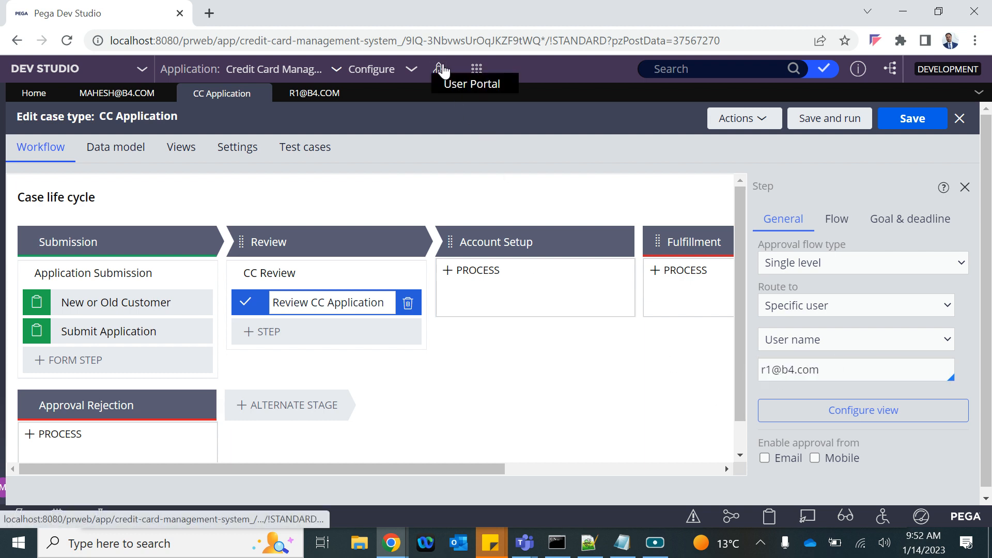
left_click(469, 88)
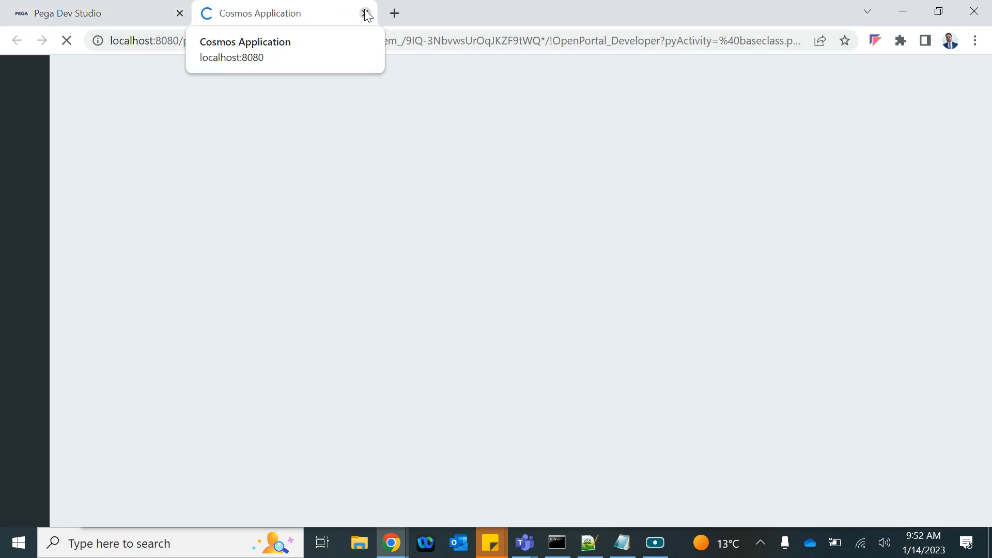
left_click(365, 13)
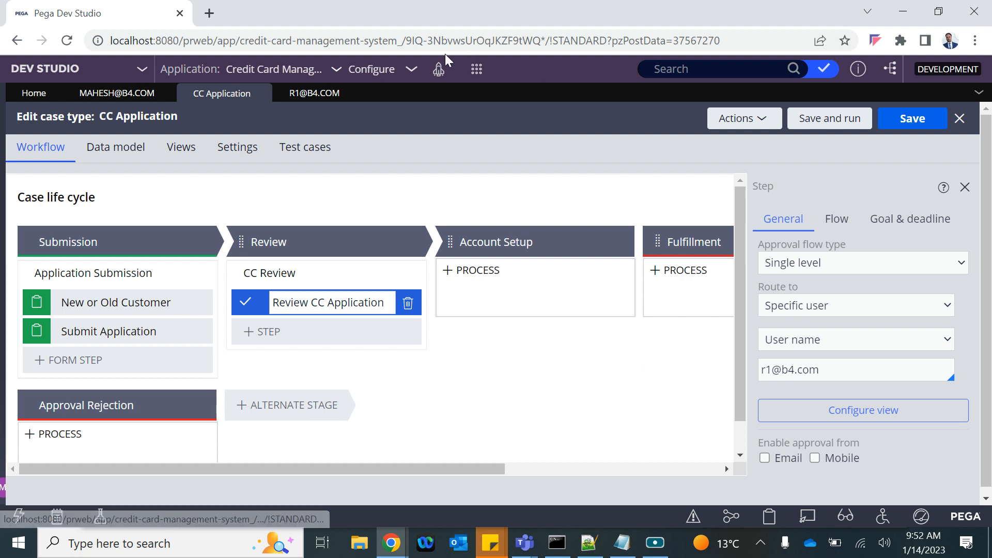
Step: Create and submit a new CC Application case C-3001, then reopen the case type workflow
left_click(475, 75)
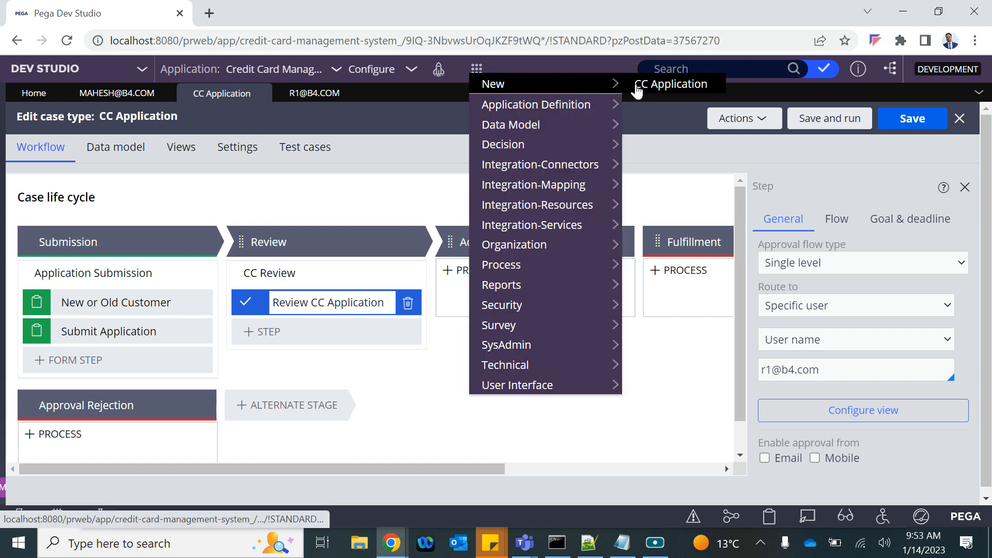
left_click(650, 87)
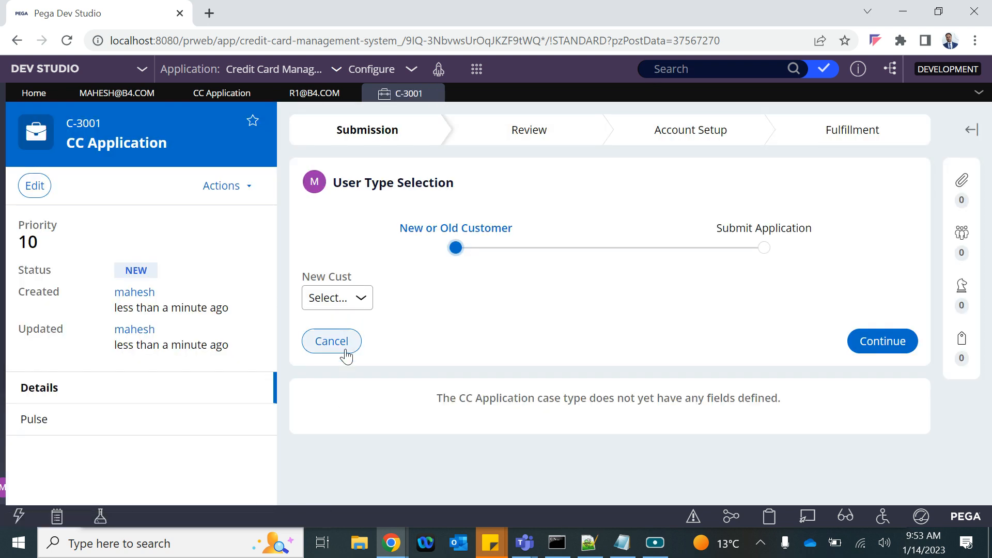
left_click(896, 348)
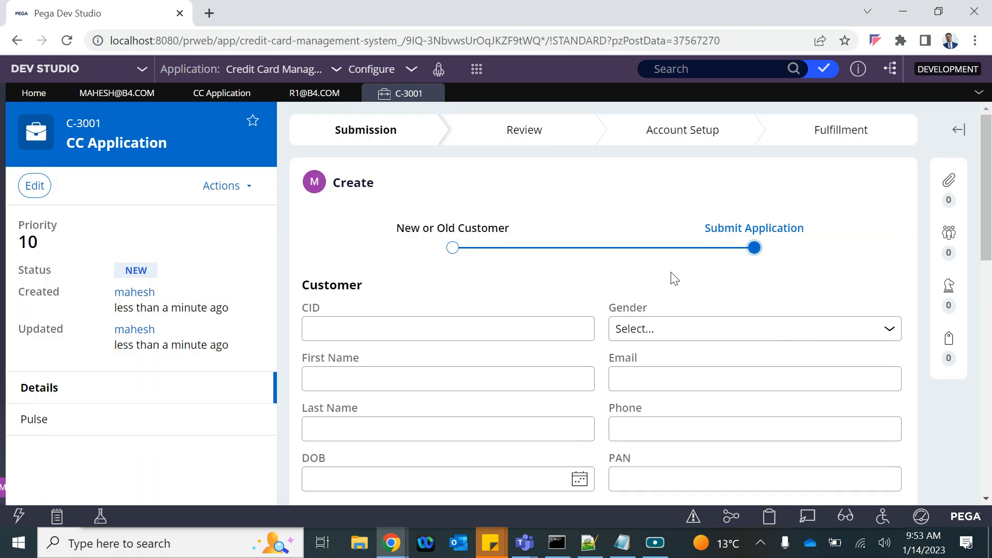
scroll(670, 277, "down", 10)
scroll(698, 385, "down", 1)
left_click(886, 419)
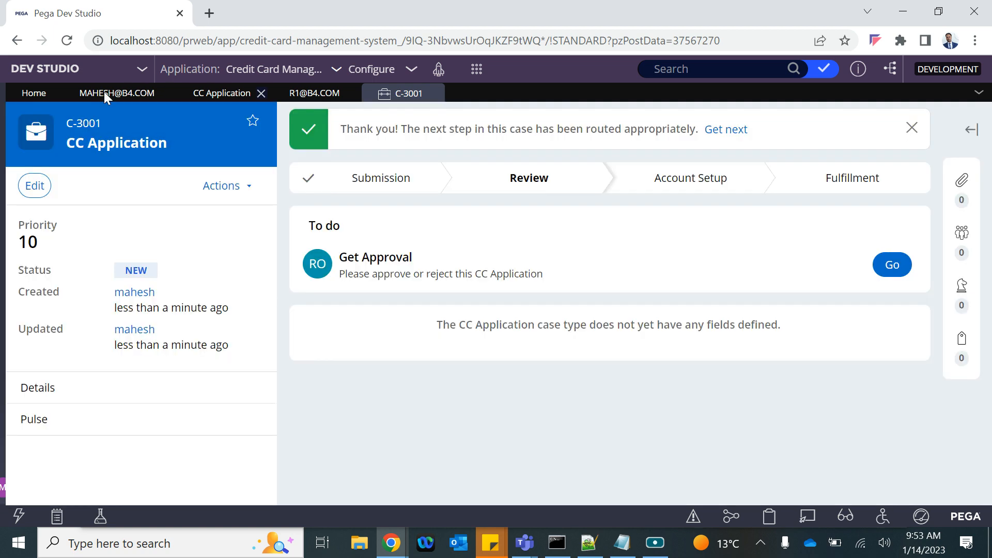
left_click(205, 96)
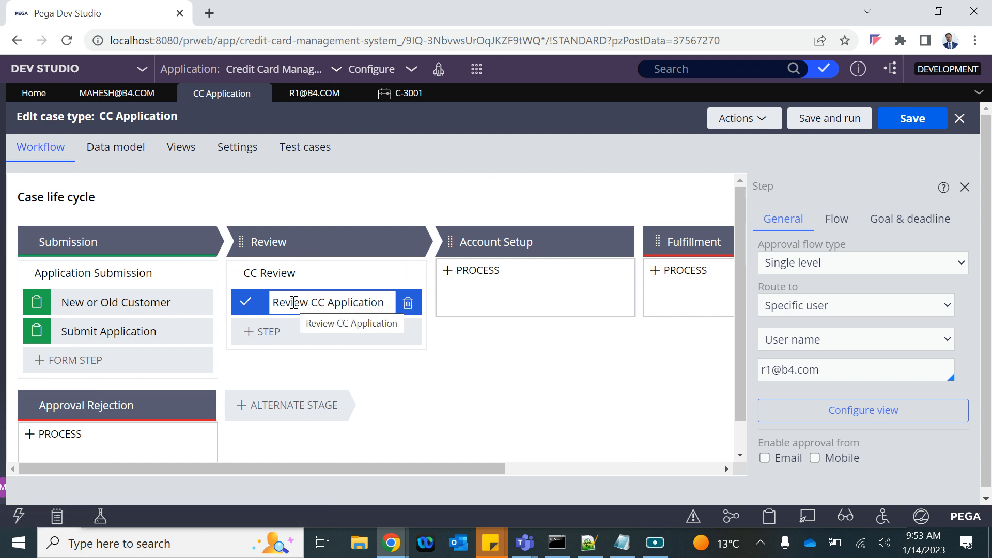
Step: Highlight the approver's user name in the Route to field, then return to case C-3001
left_click_drag(832, 370, 750, 371)
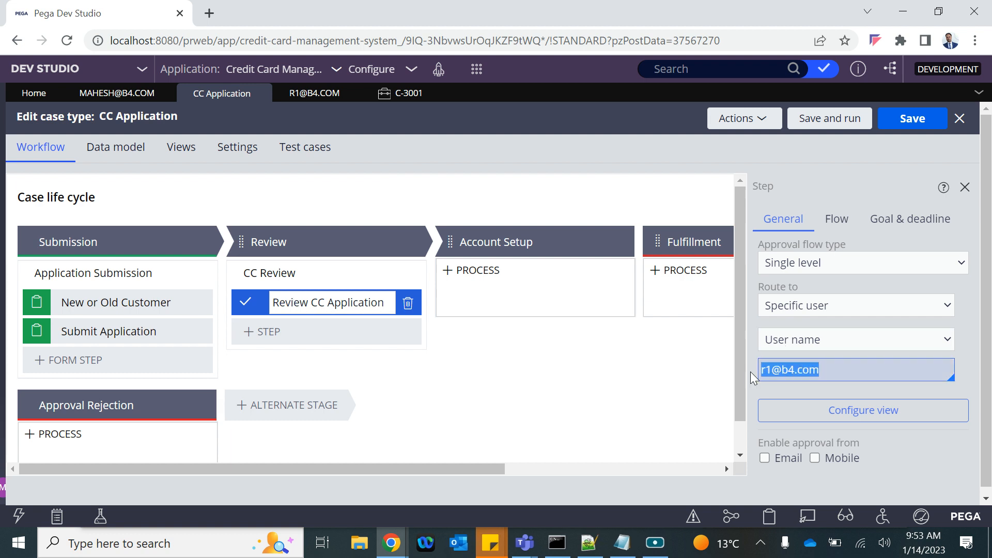
left_click(389, 93)
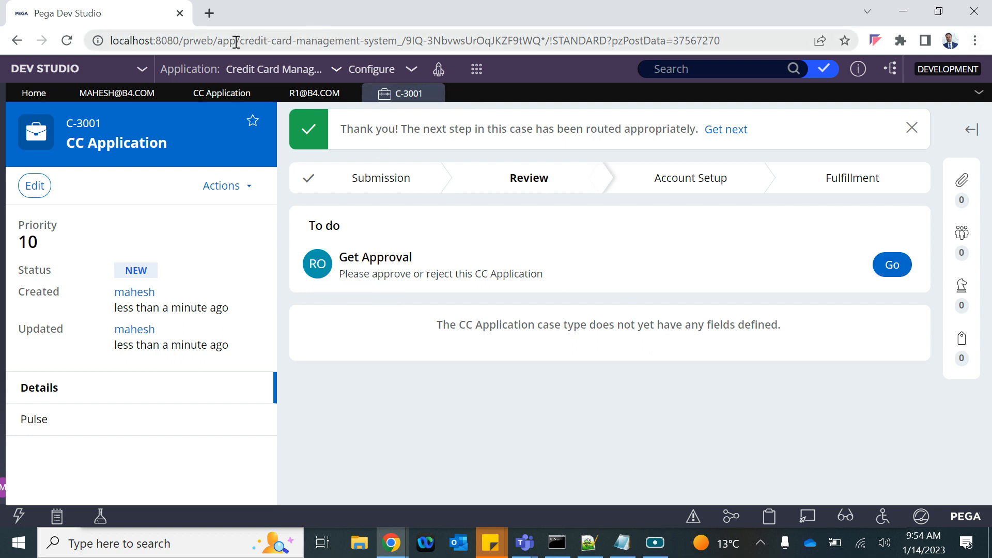
Step: Open a Chrome incognito window with the copied Pega server address to reach the login page
left_click_drag(238, 42, 1, 37)
key("ctrl+c")
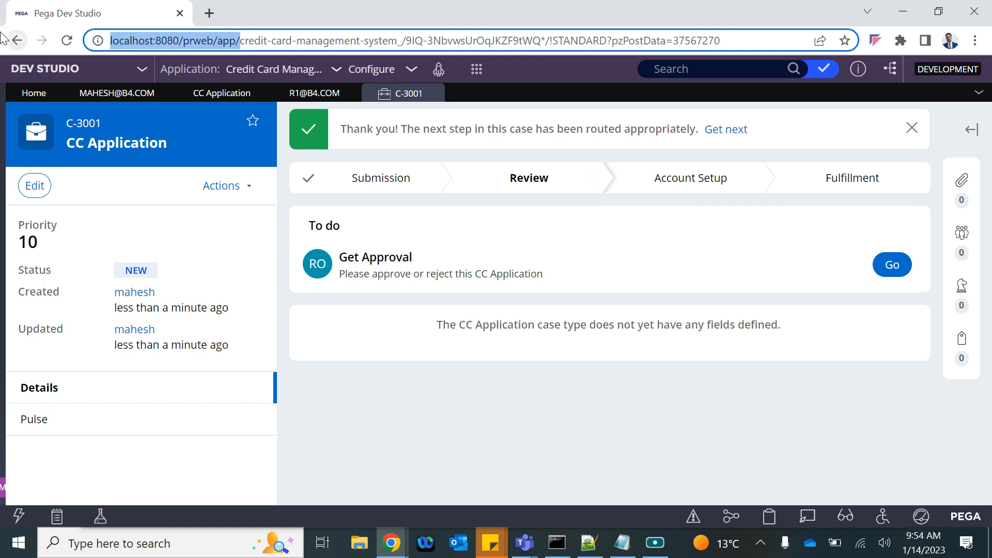
left_click(975, 40)
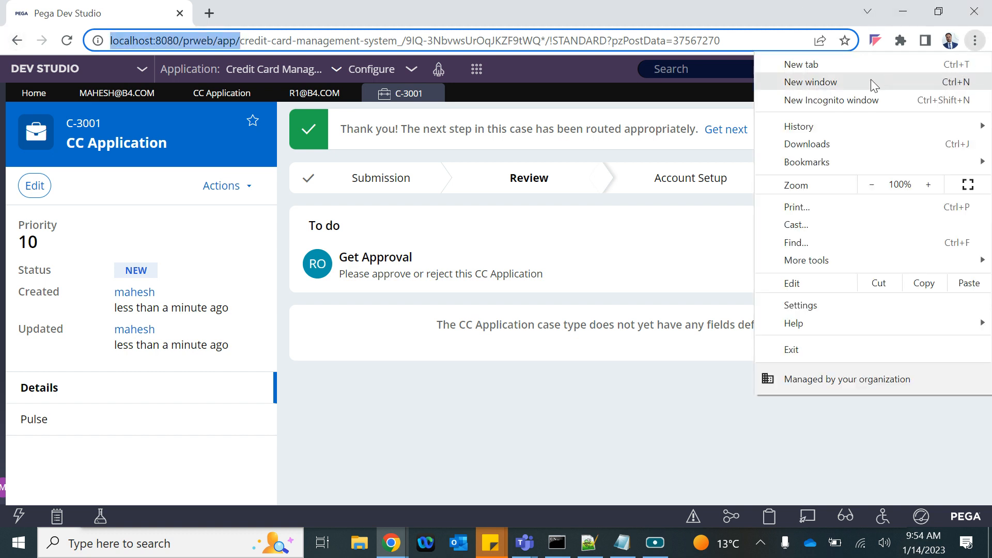
left_click(834, 102)
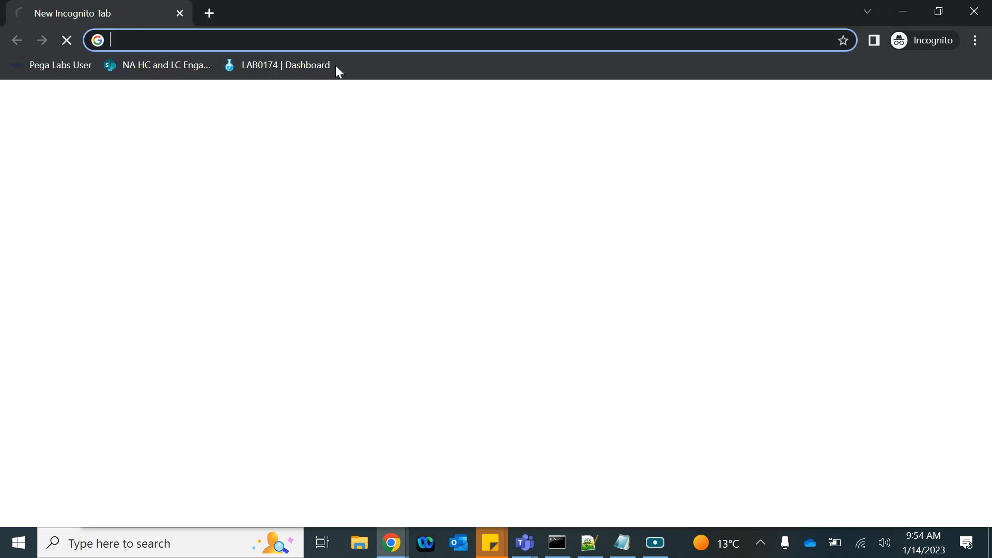
key("ctrl+v")
left_click(336, 66)
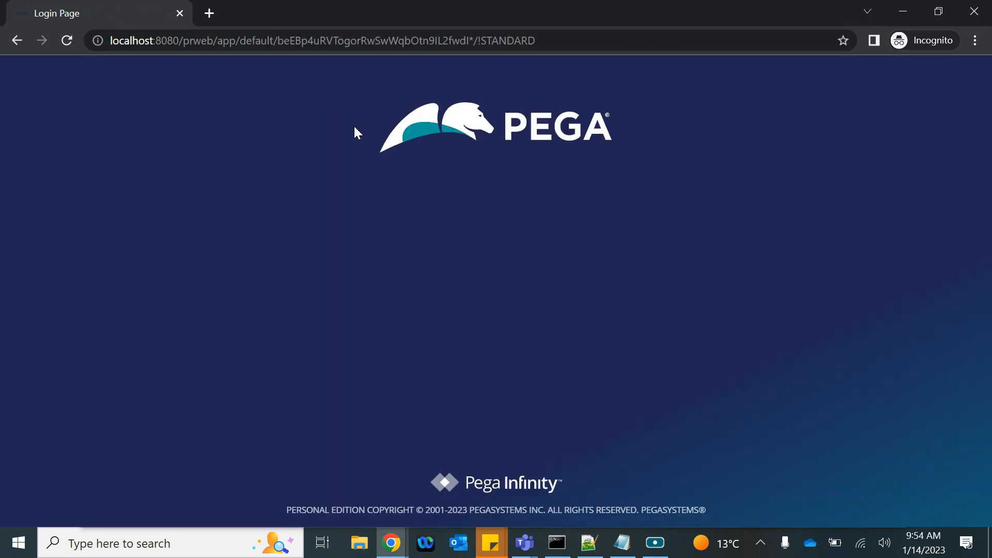
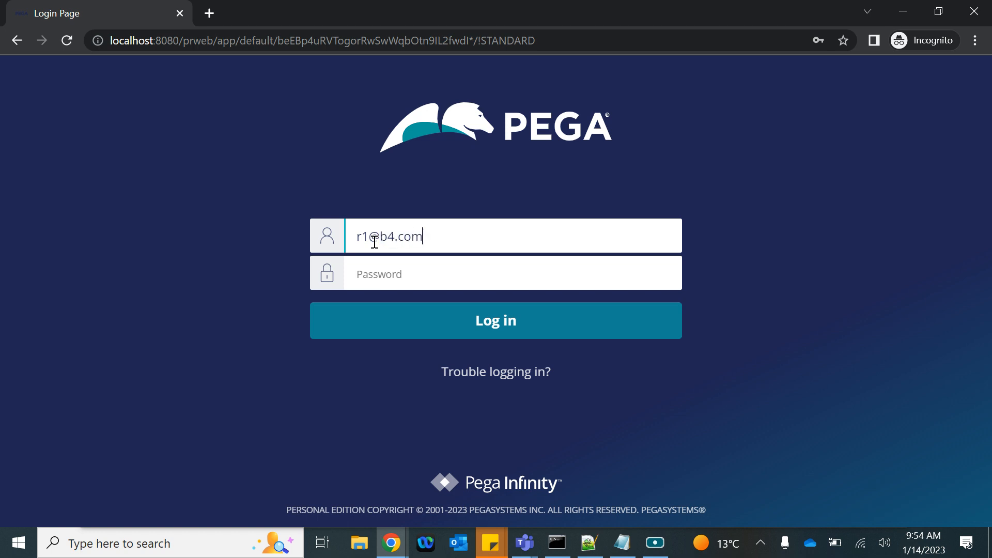
Step: Sign in with the approver operator's credentials and fix the broken address to load App Studio
left_click(378, 267)
type("rules")
left_click(383, 332)
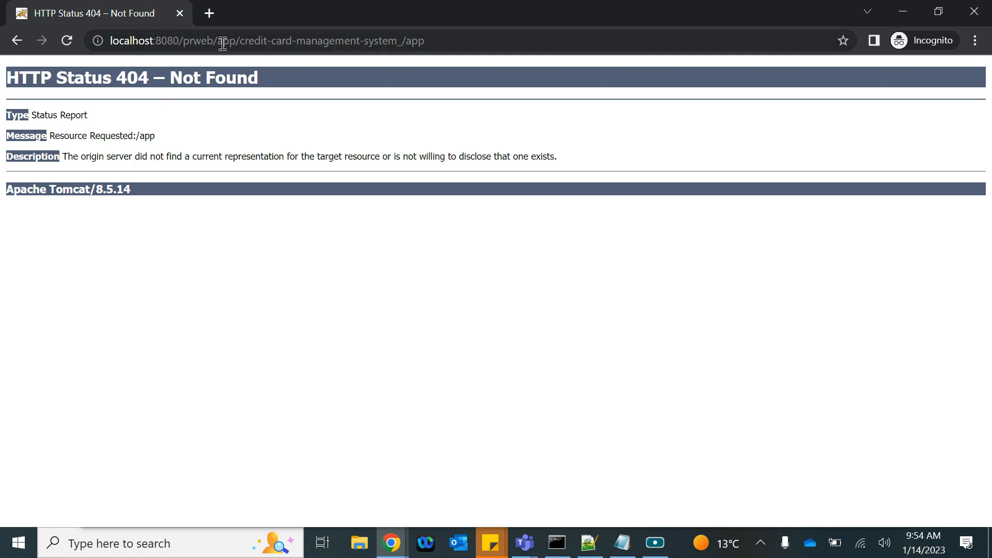
left_click_drag(218, 41, 686, 41)
key("BackSpace")
key("Return")
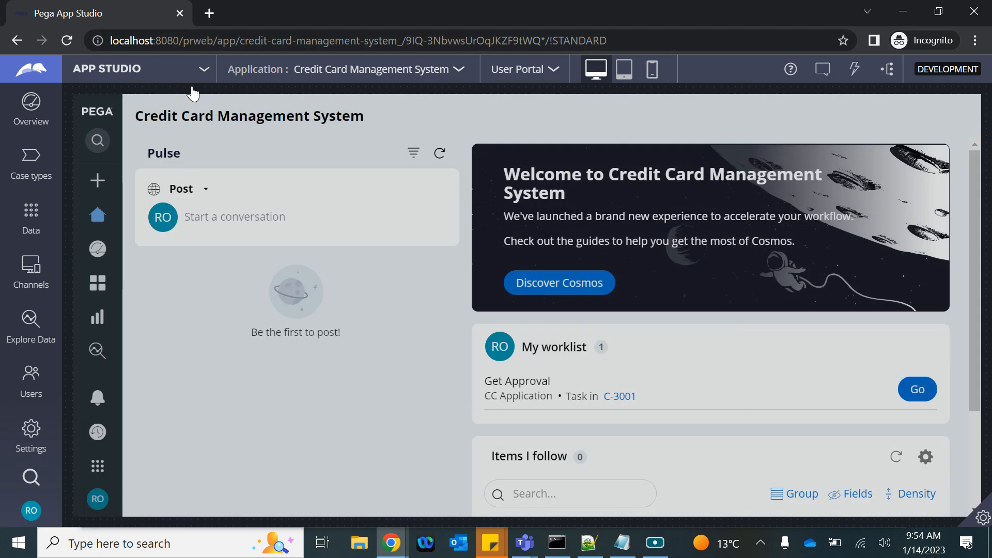
Step: Switch the approver to Dev Studio, launch User Portal showing My worklist, then return to the main window
left_click(152, 76)
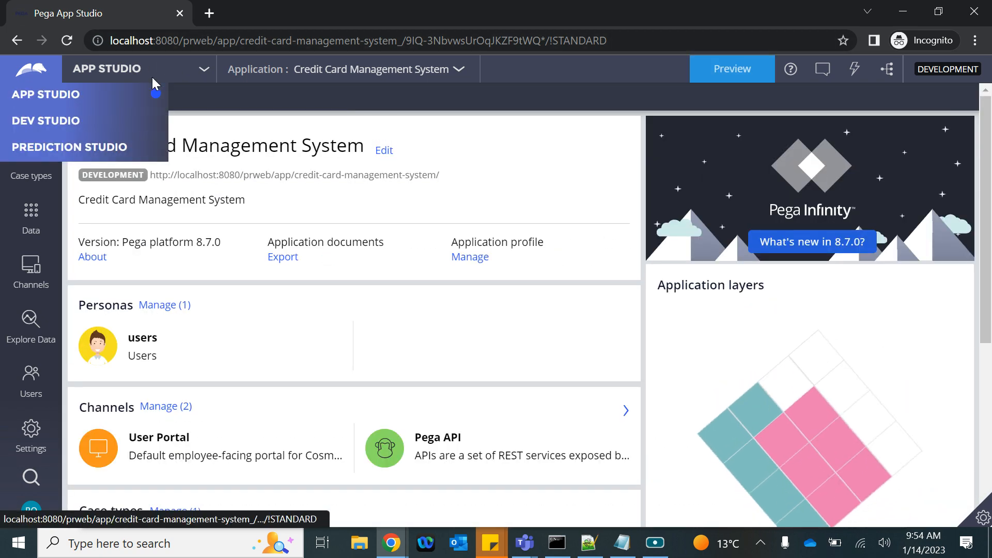
left_click(44, 120)
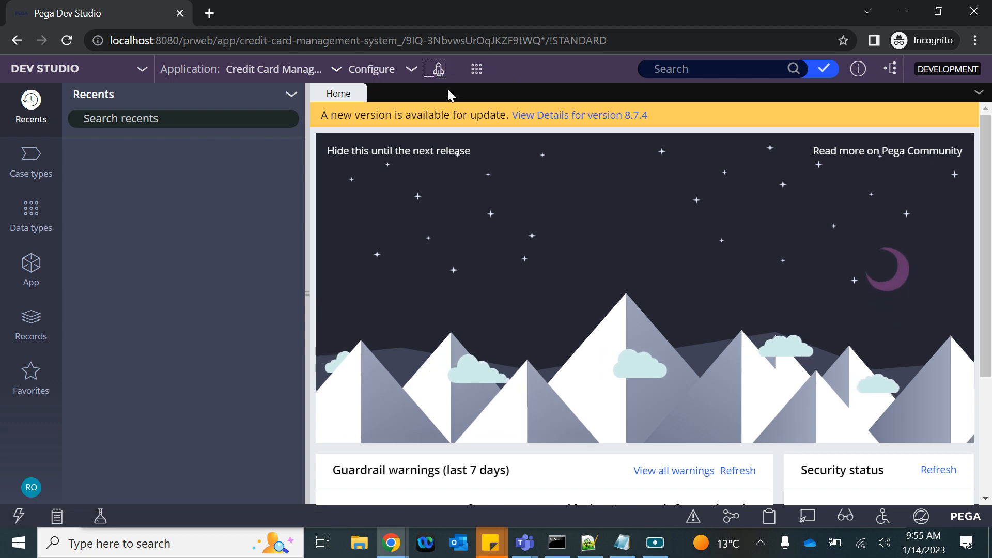
left_click(438, 68)
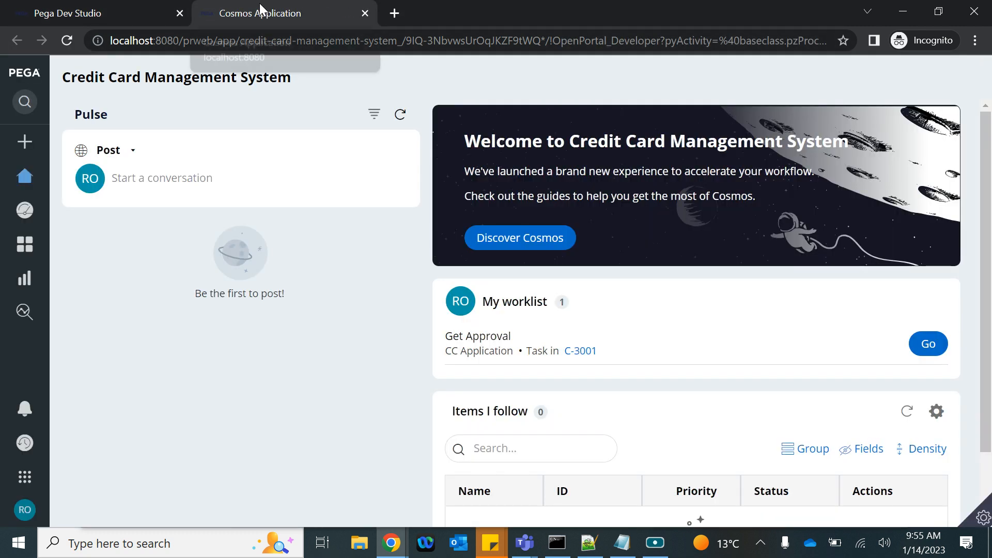
scroll(561, 303, "down", 1)
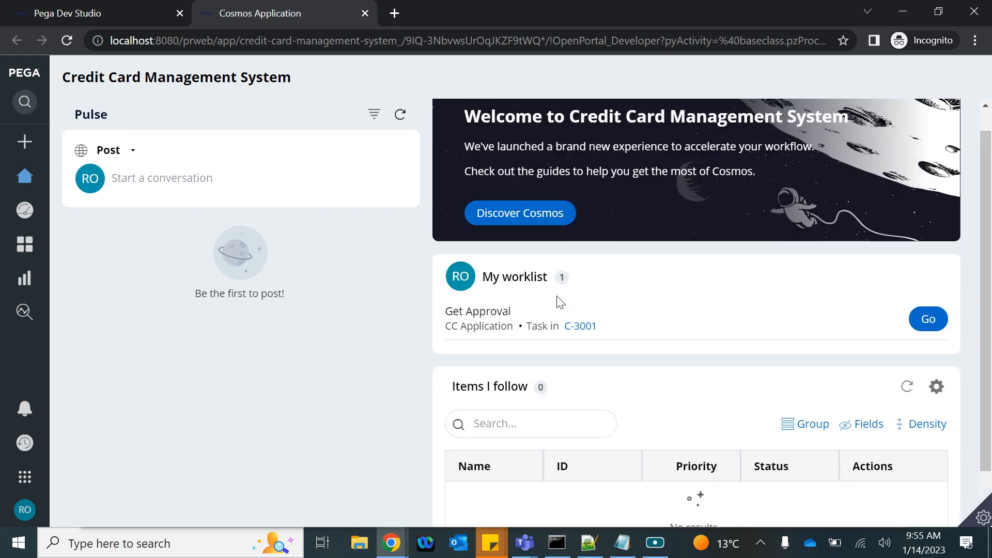
scroll(560, 303, "up", 1)
mouse_move(29, 509)
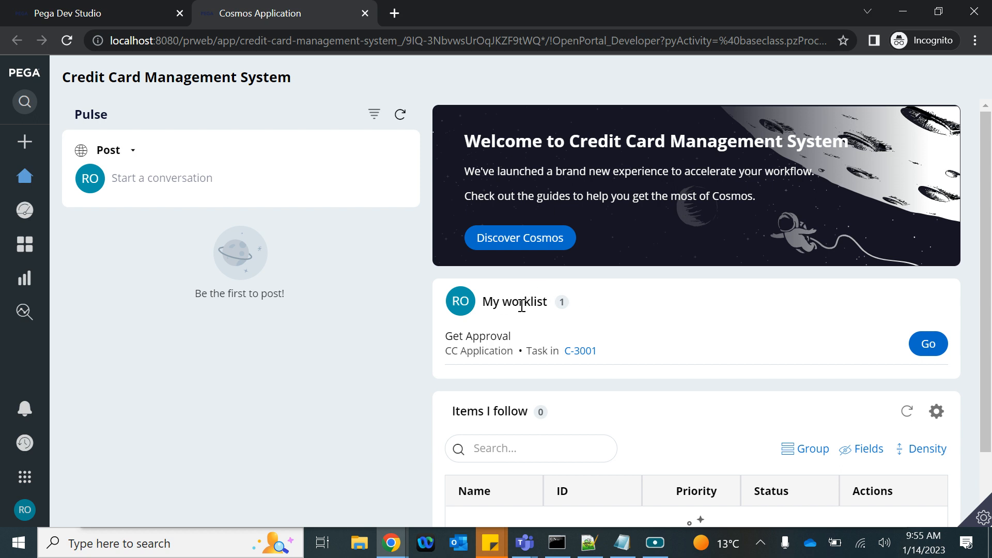
left_click_drag(481, 302, 547, 302)
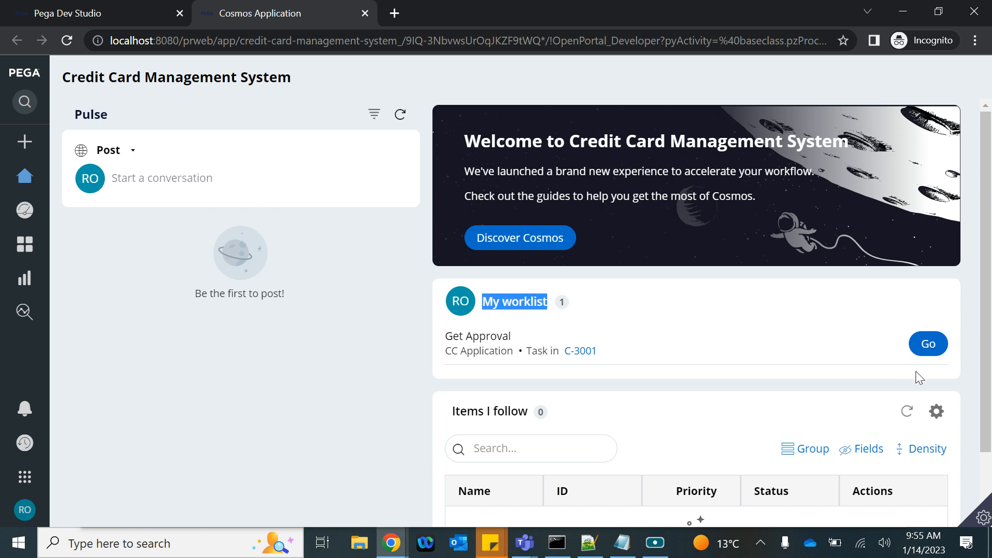
left_click(387, 547)
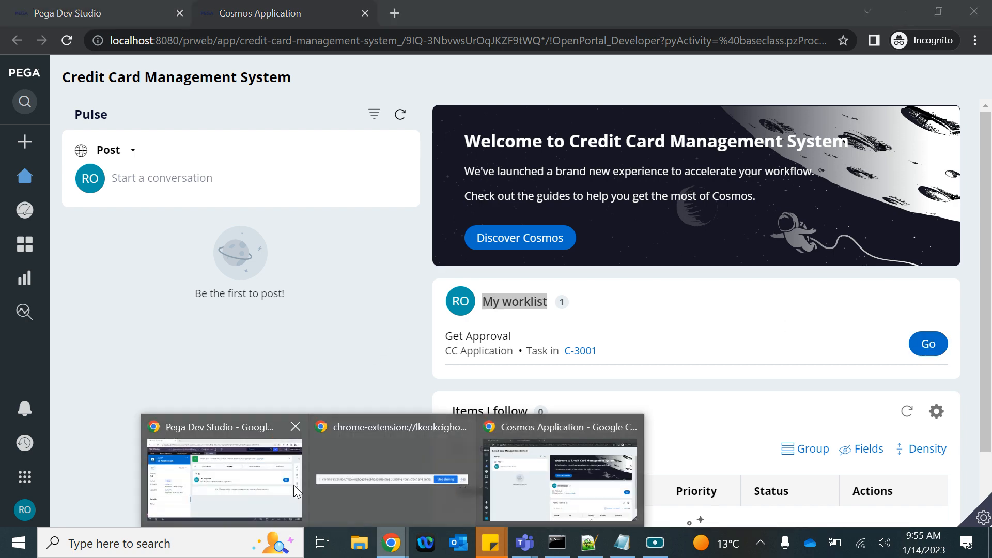
left_click(242, 478)
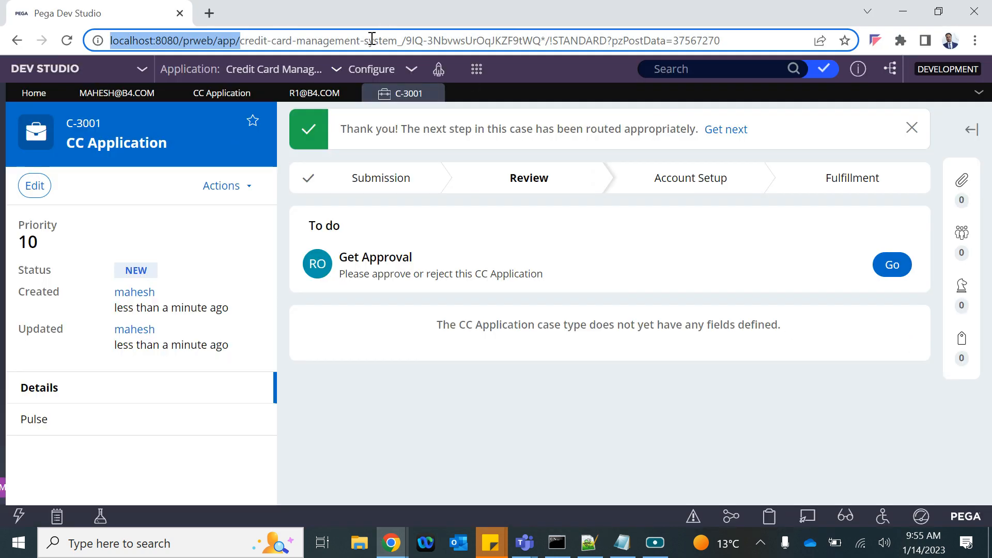
Step: Launch the main user's User Portal and compare it with the Dev Studio case page
left_click(434, 79)
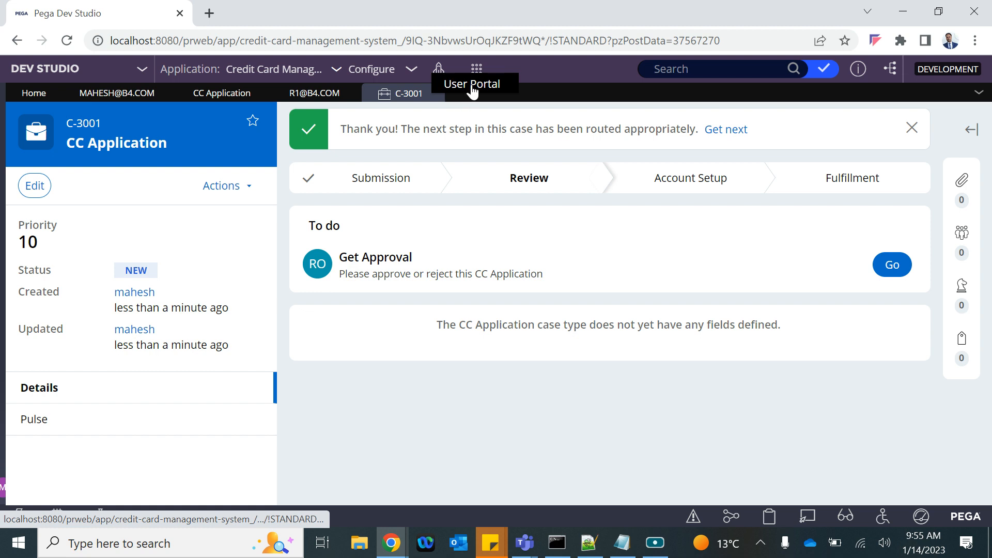
left_click(440, 72)
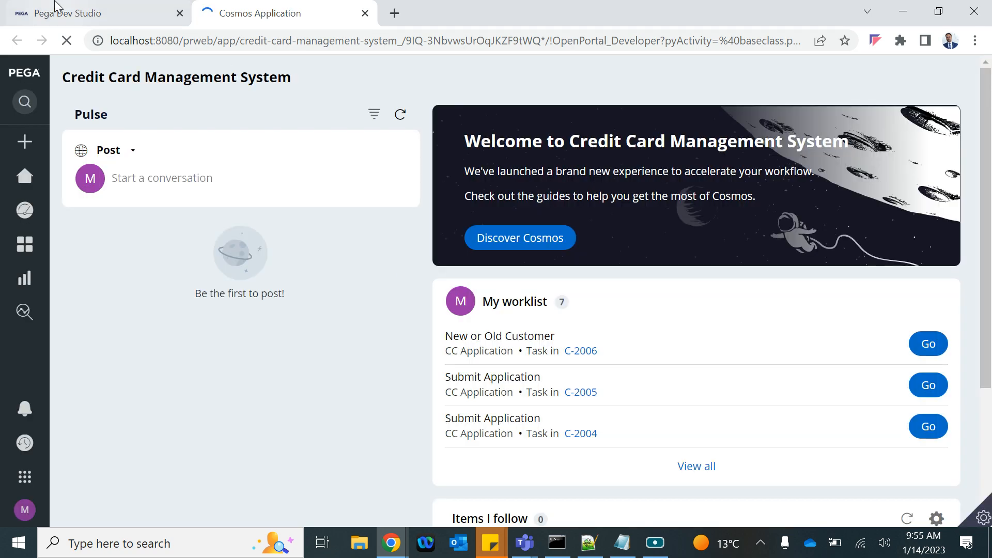
left_click(73, 12)
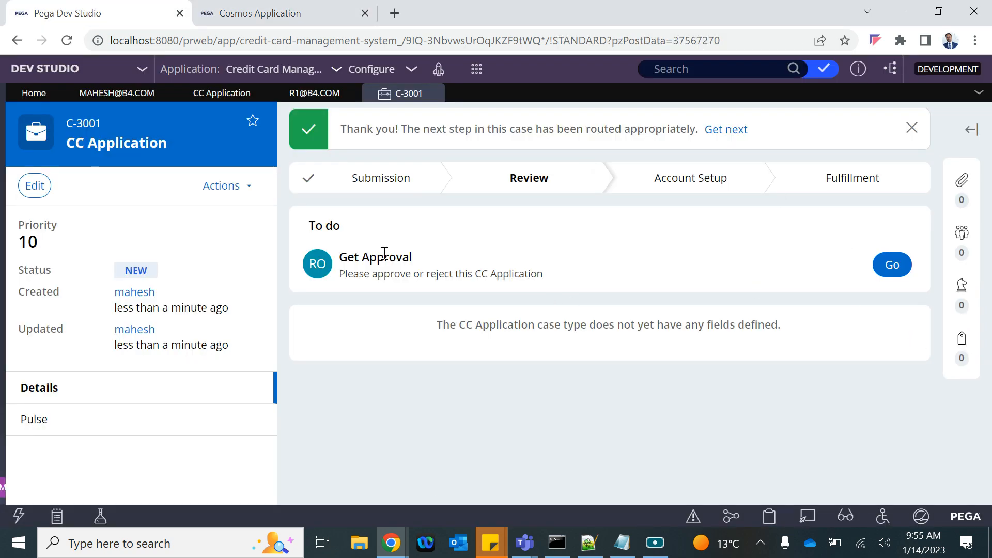
left_click(298, 17)
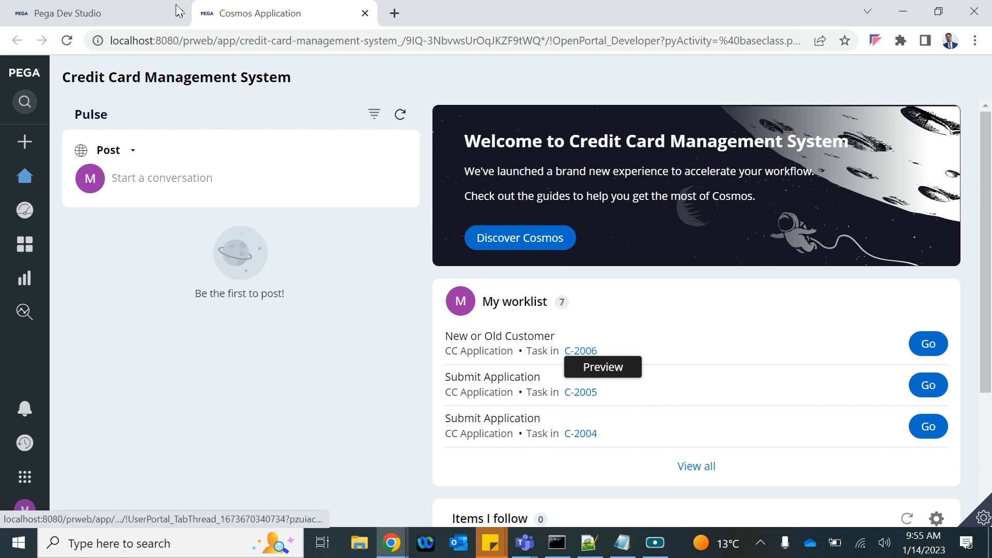
left_click(130, 10)
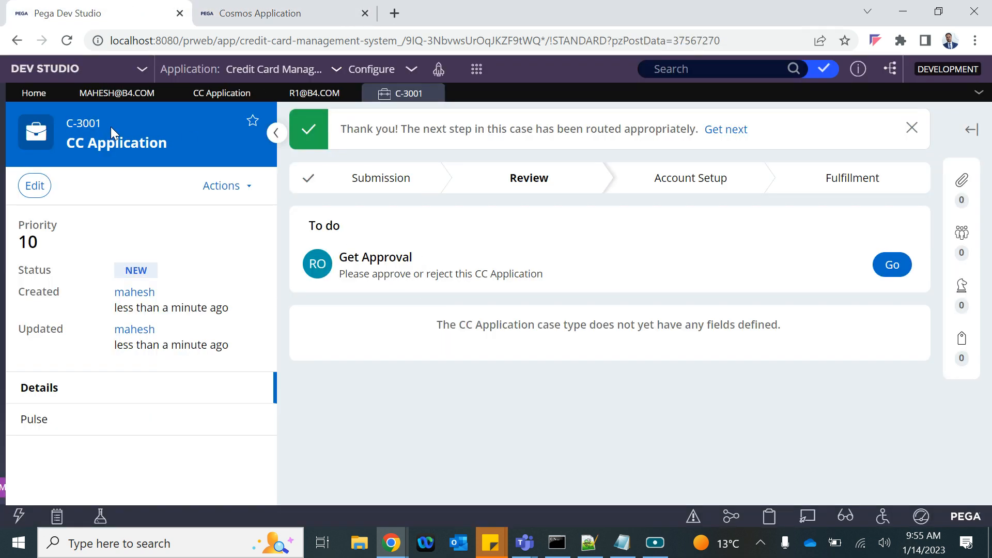
left_click(261, 13)
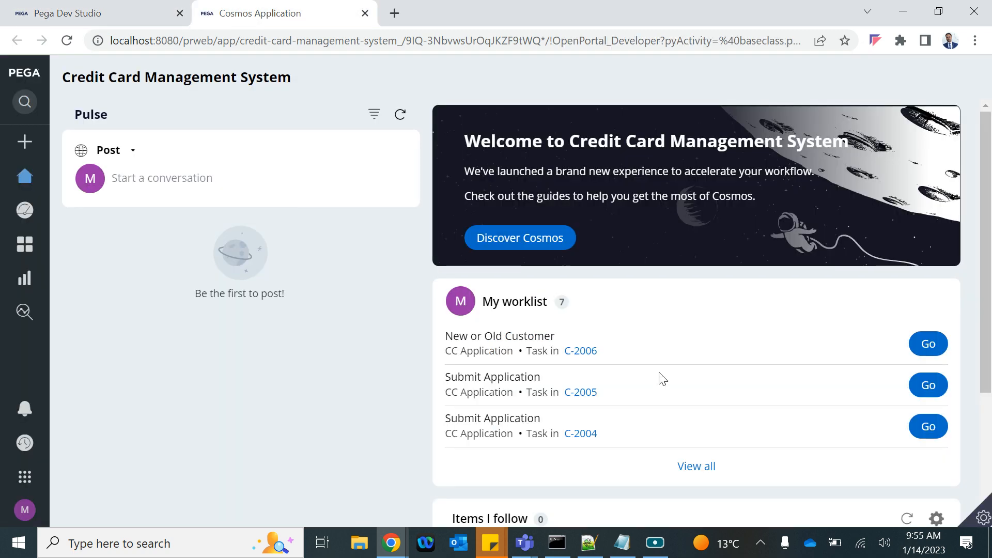
Step: Show all 7 items in the main user's My worklist, then bring the approver's incognito portal forward
left_click(701, 468)
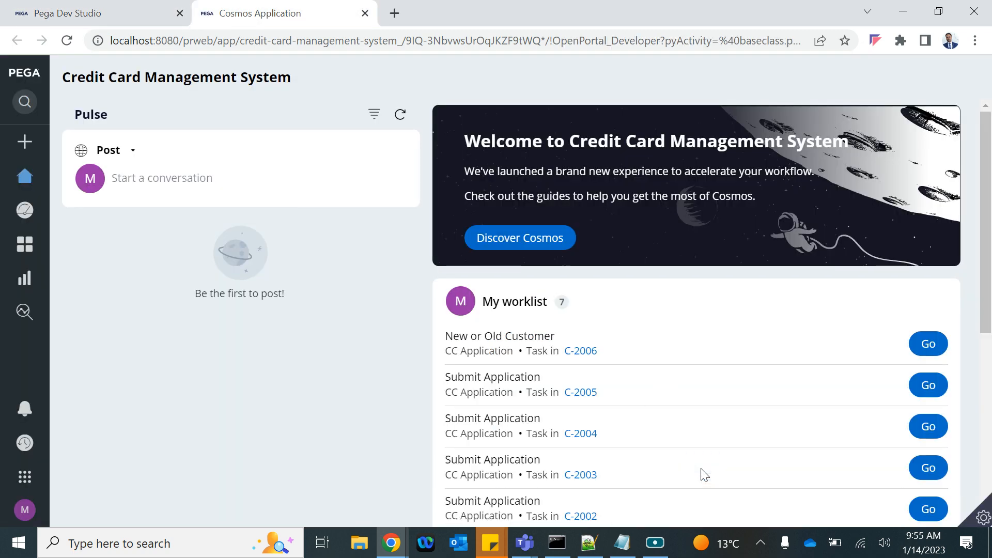
scroll(672, 475, "down", 2)
scroll(657, 478, "down", 1)
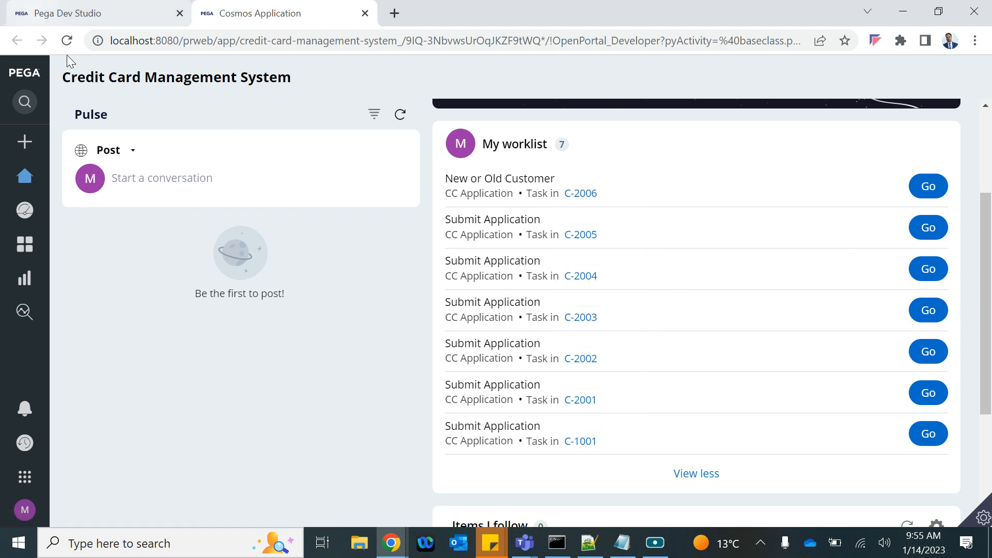
mouse_move(391, 543)
left_click(557, 472)
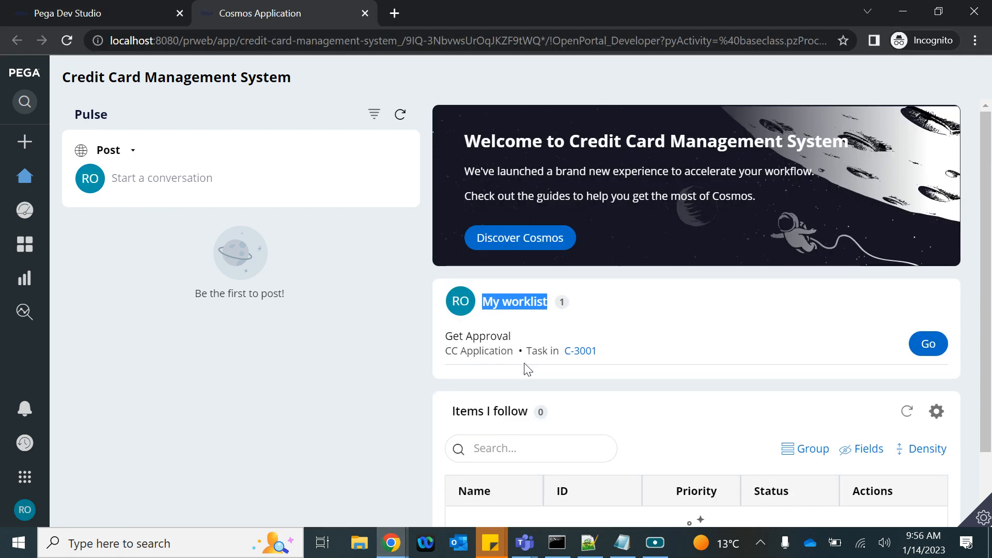
Step: Open the C-3001 Get Approval task, note 'approved', approve it, and switch to the main window
scroll(546, 377, "down", 1)
scroll(547, 377, "up", 1)
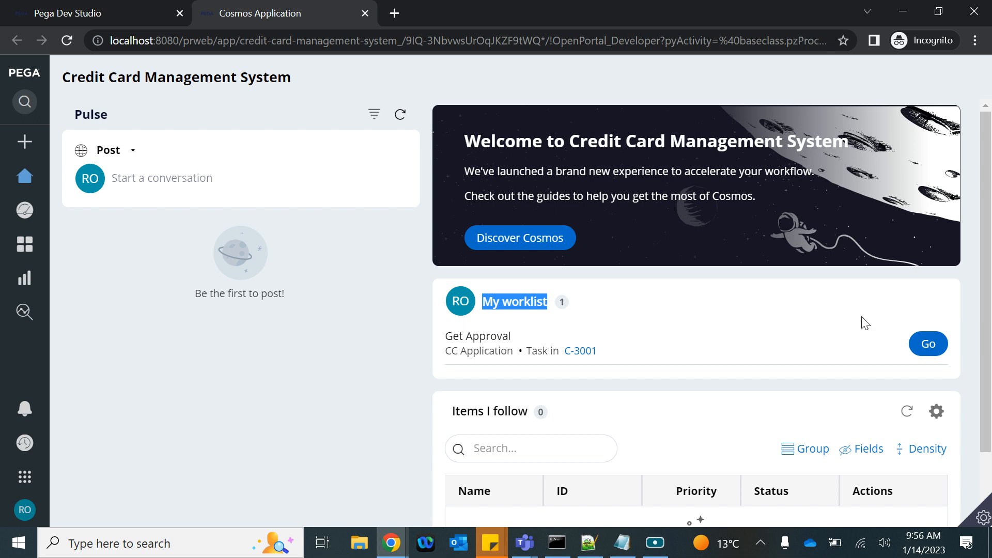
left_click(926, 348)
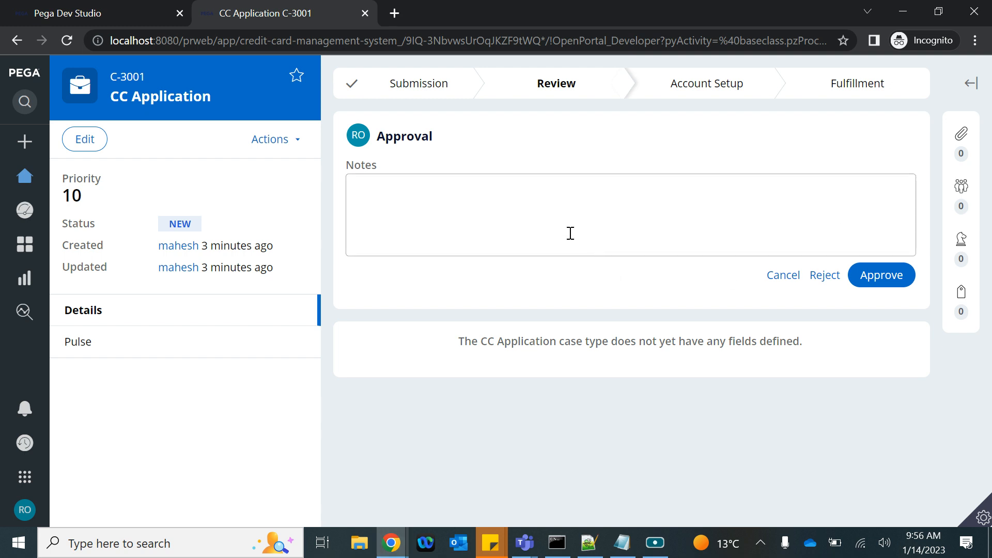
left_click(536, 187)
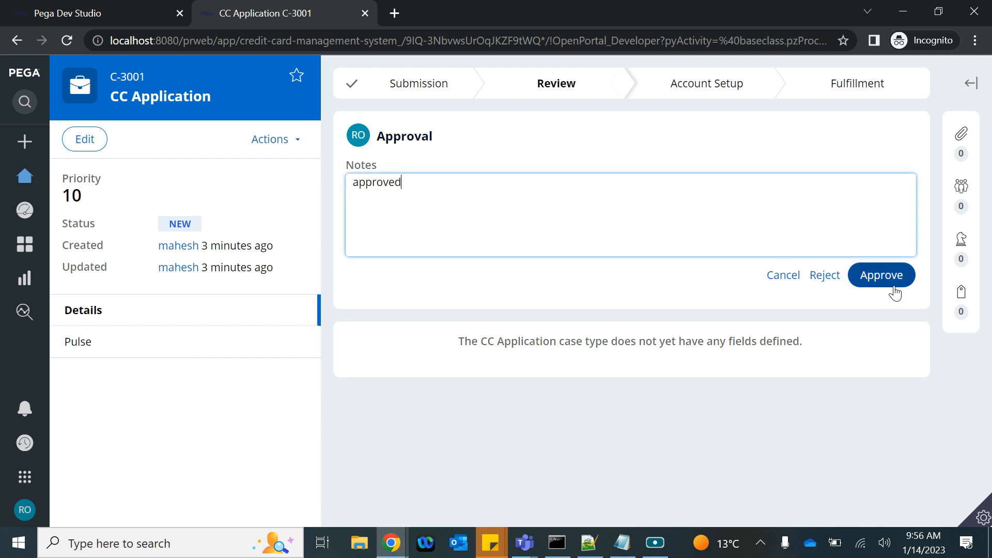
left_click(880, 278)
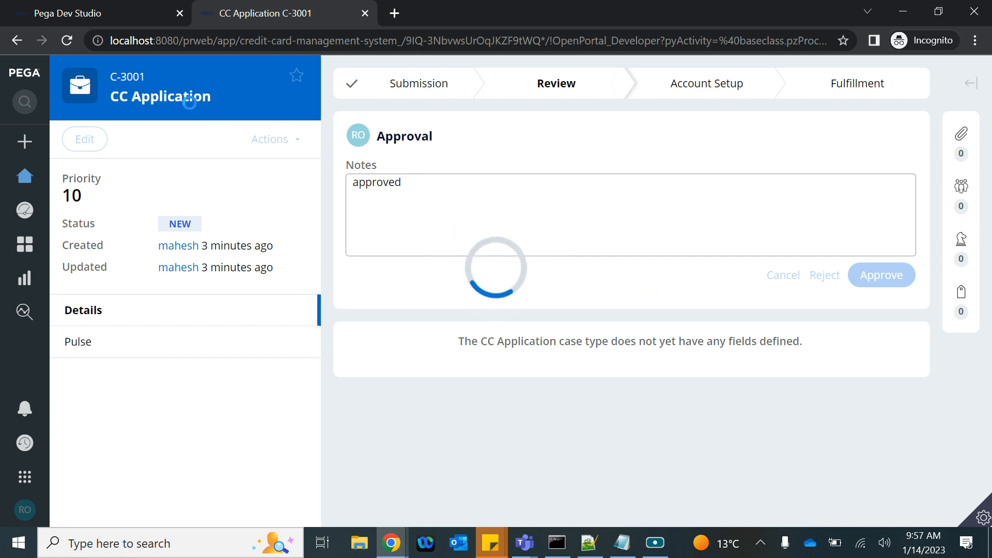
left_click(392, 551)
left_click(255, 465)
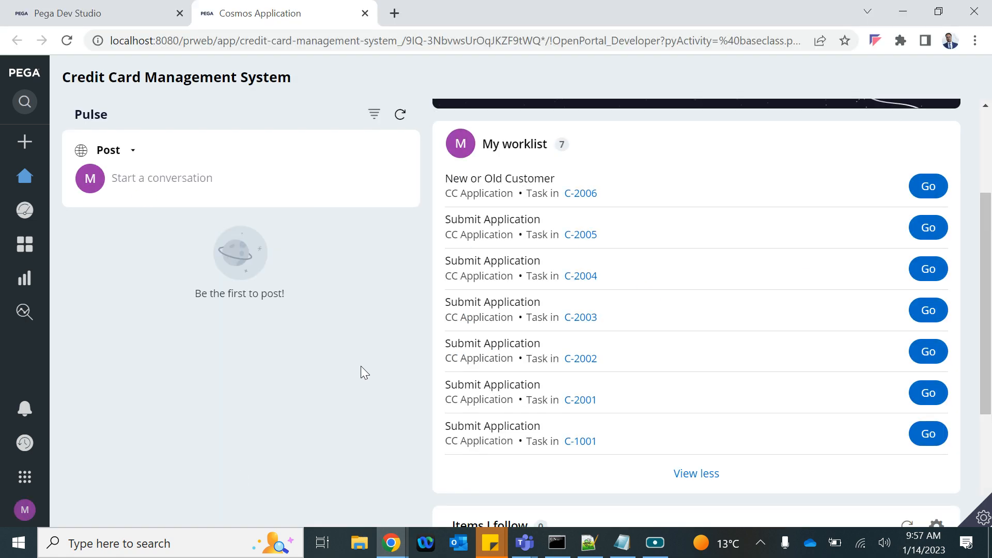
Step: Route the Review CC Application step by user reference field Create Operator, then bring Notepad forward
left_click(88, 15)
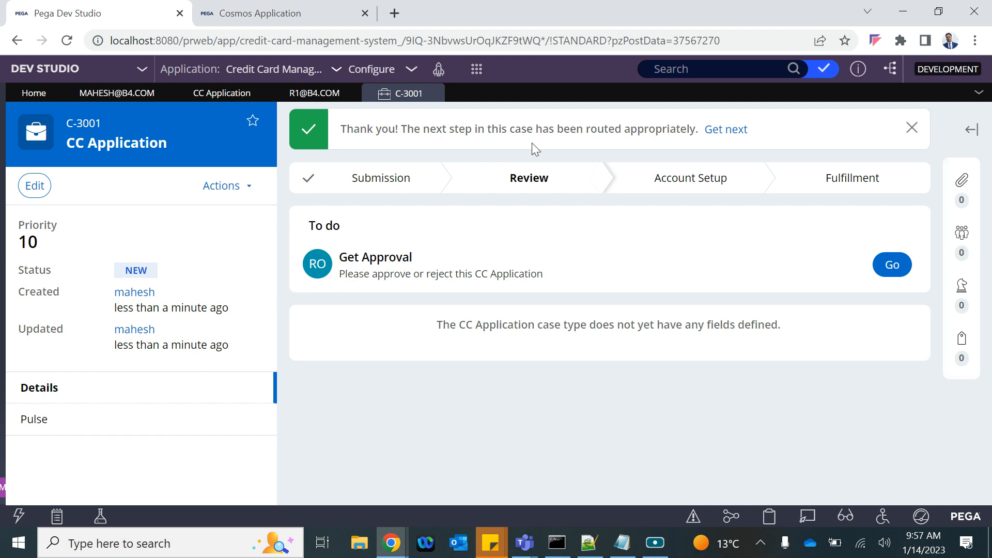
left_click(114, 95)
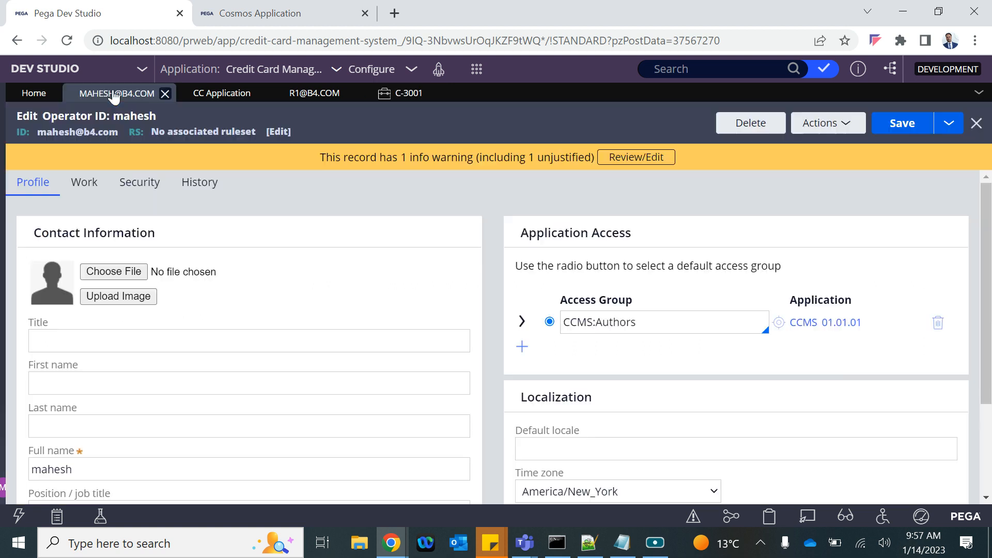
left_click(217, 93)
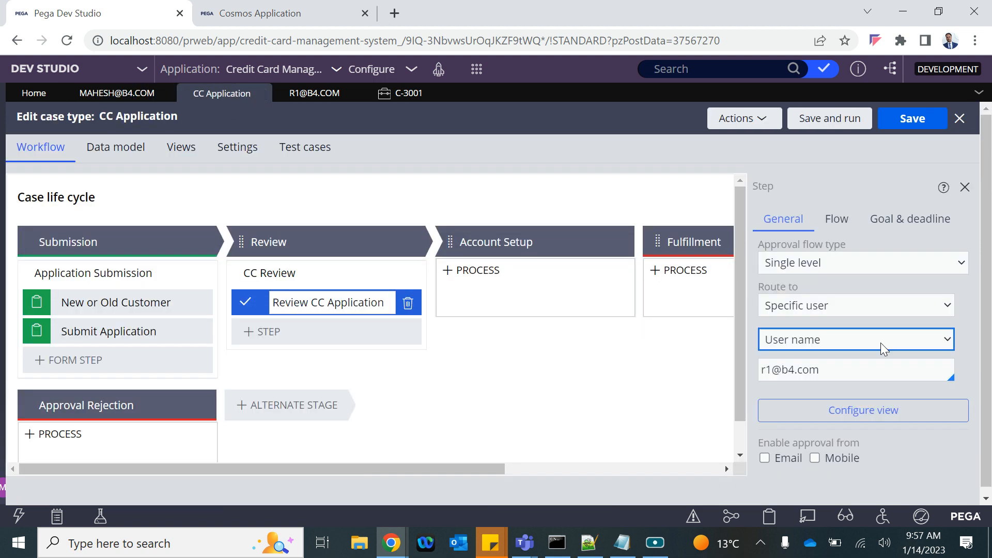
left_click(815, 344)
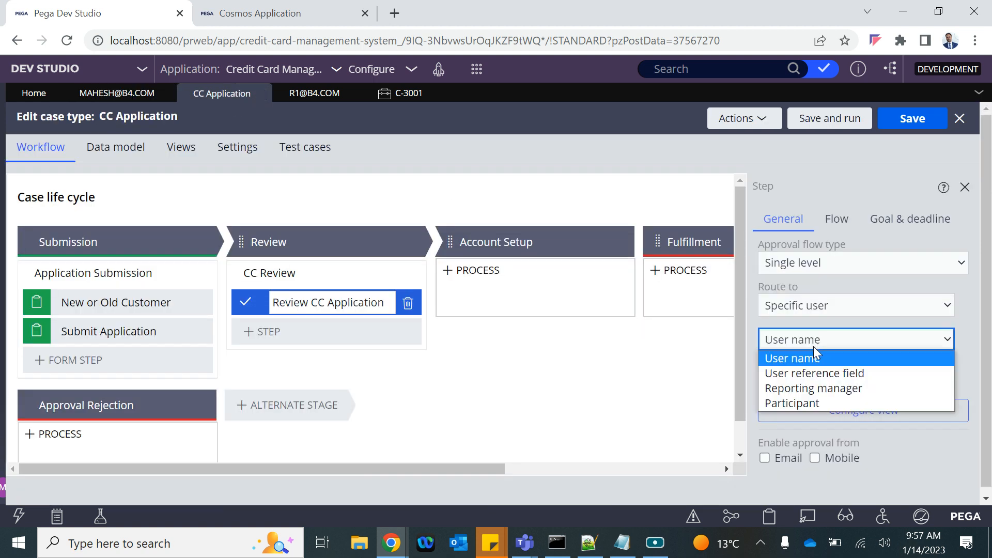
left_click(800, 381)
triple_click(799, 372)
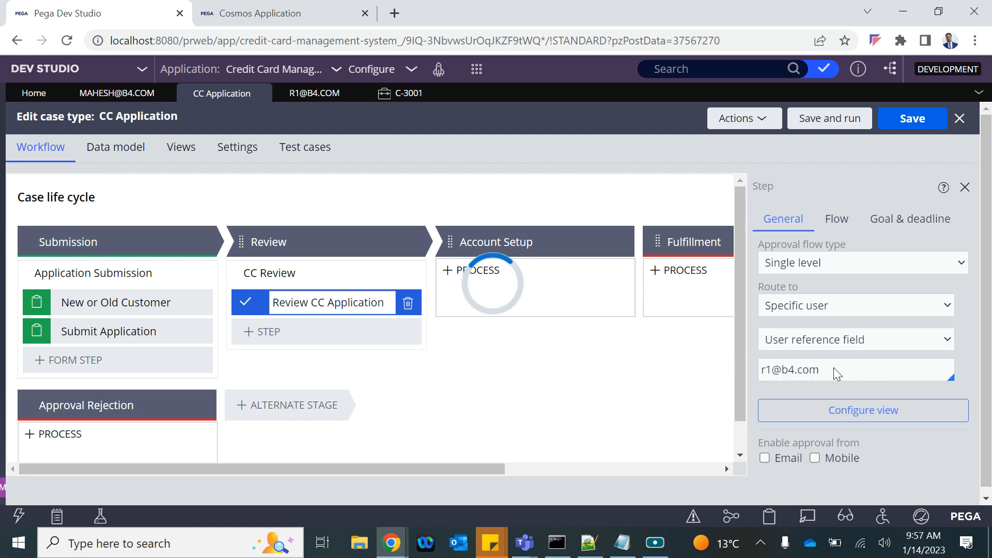
left_click(814, 340)
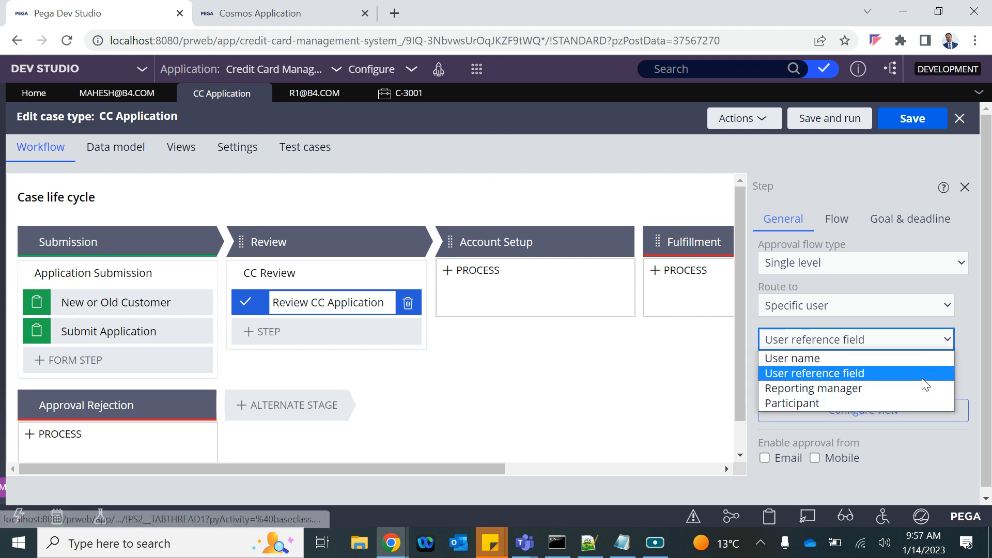
left_click(381, 206)
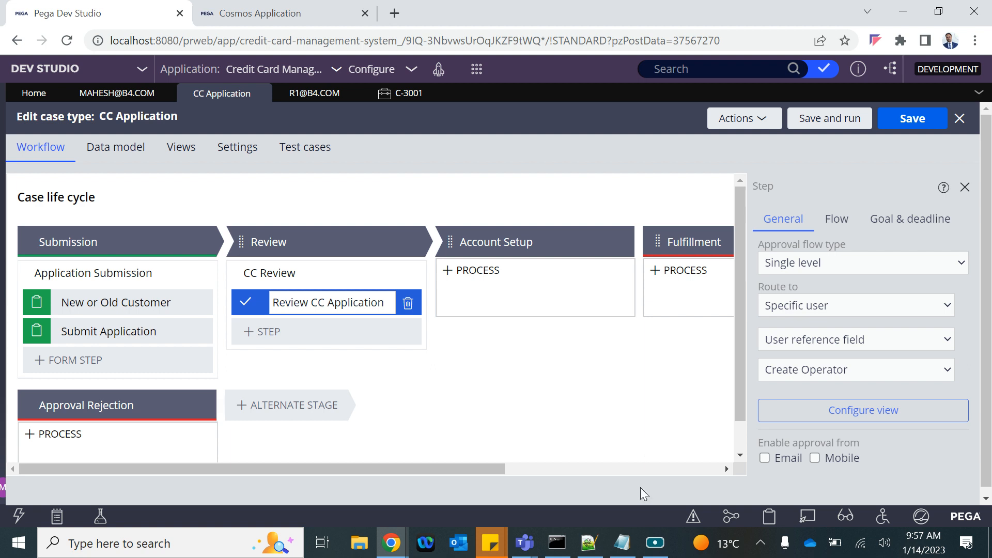
left_click(631, 533)
left_click(208, 281)
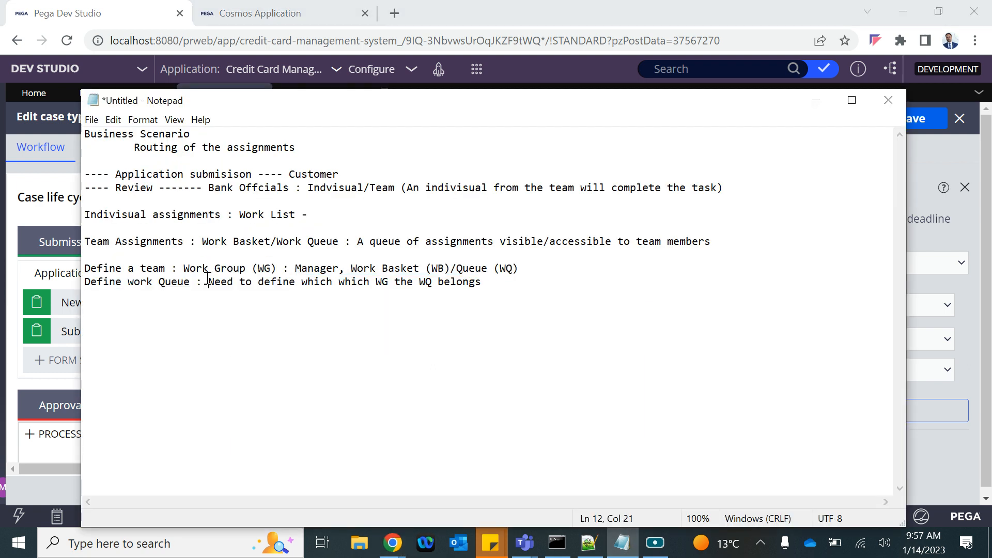
Step: Highlight the Team Assignments, Define a team and Define work Queue lines and the work group definition
left_click_drag(86, 240, 693, 252)
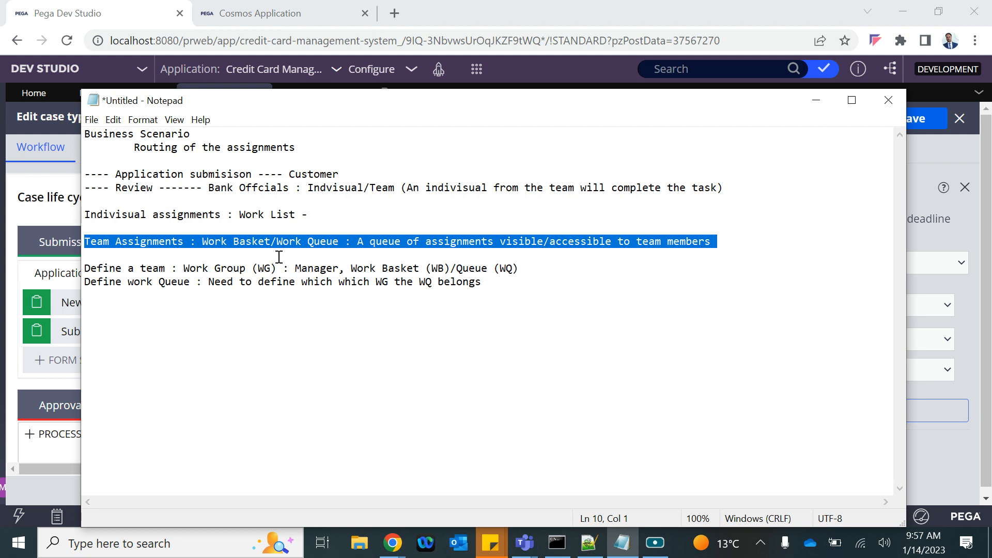
left_click_drag(172, 269, 83, 269)
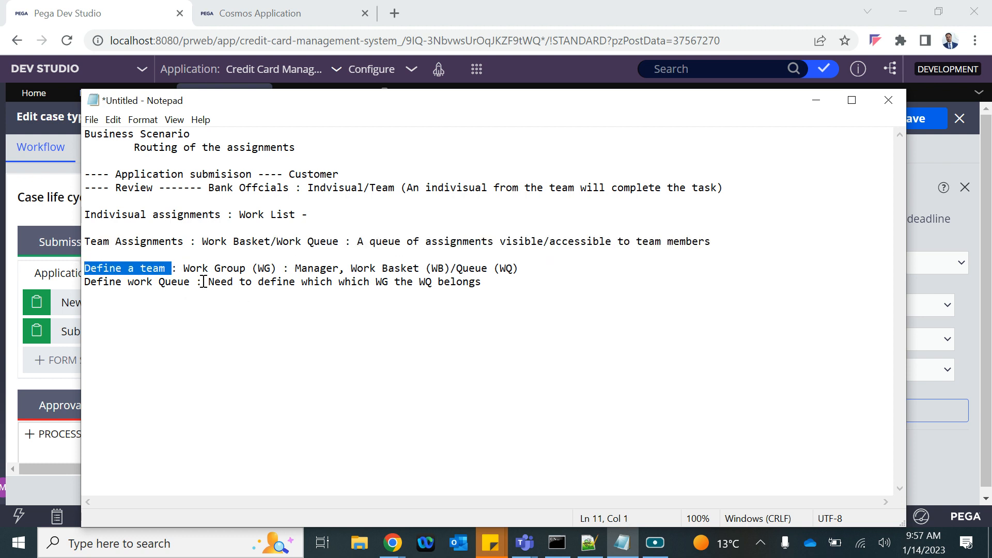
left_click_drag(204, 281, 90, 287)
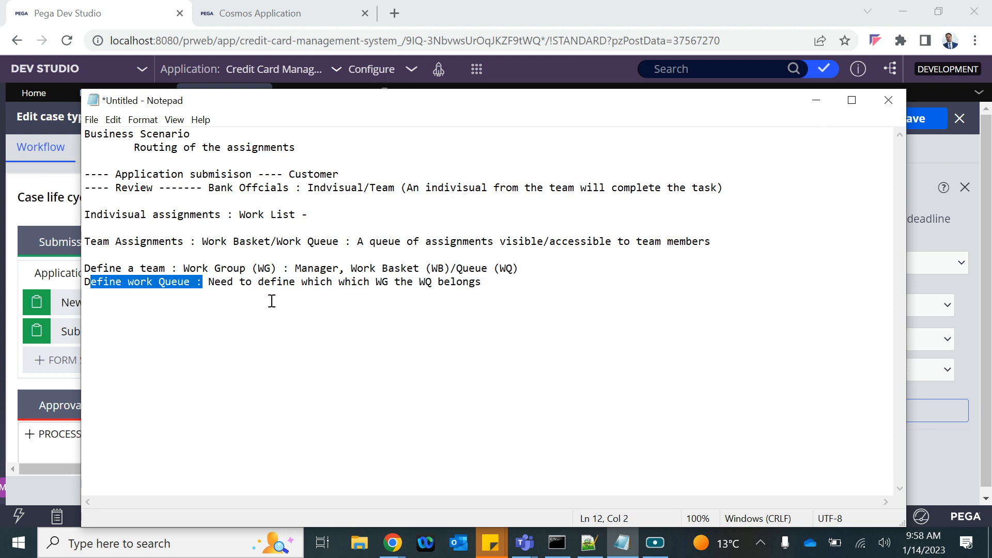
left_click(177, 272)
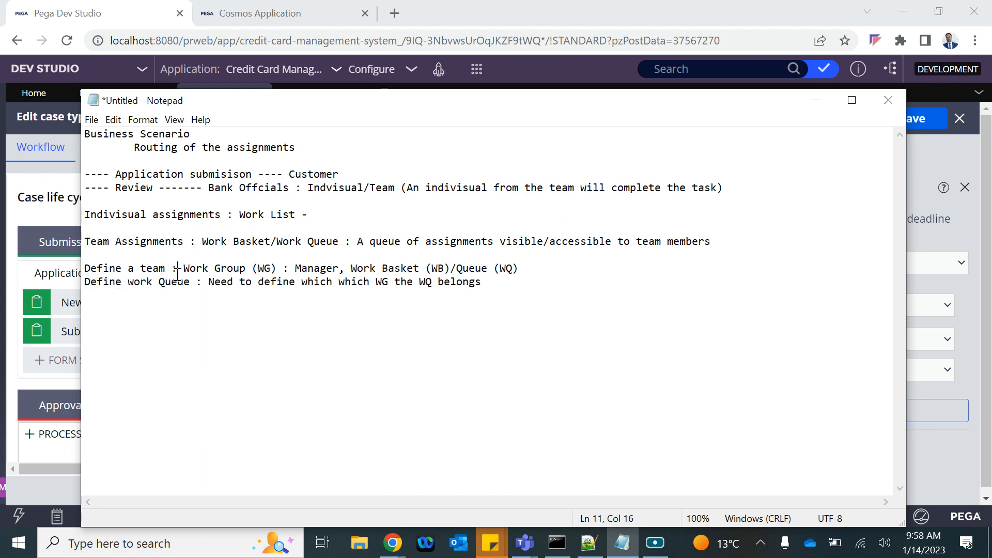
left_click_drag(185, 273, 290, 284)
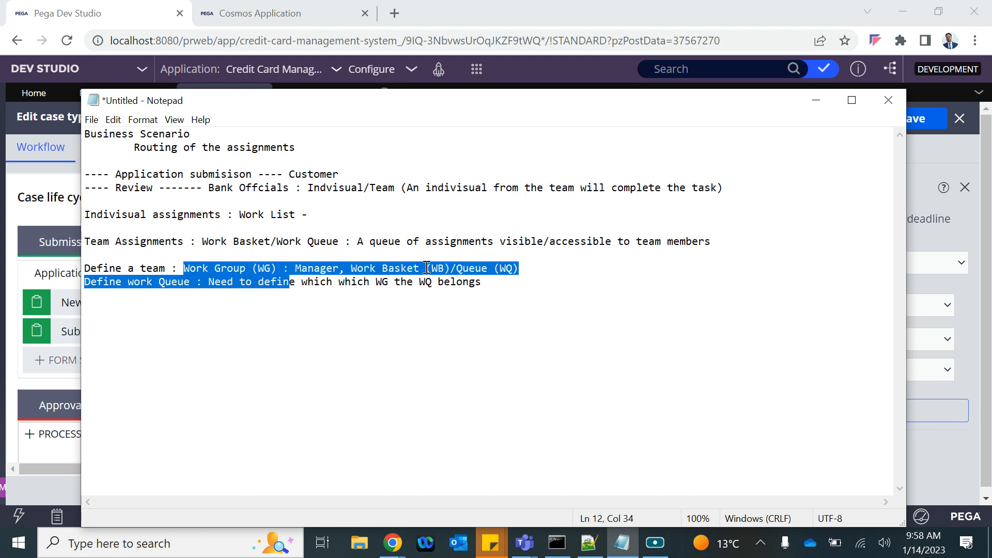
left_click(427, 268)
Step: Highlight the Work Group (WG), Manager and Work Basket (WB) terms, then return to Dev Studio
left_click_drag(427, 269, 436, 268)
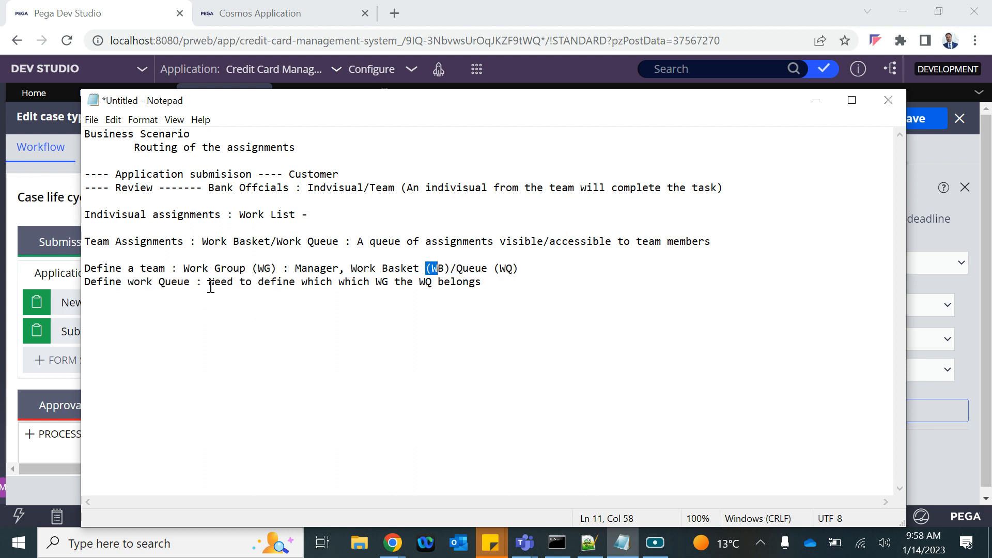
left_click_drag(190, 268, 281, 269)
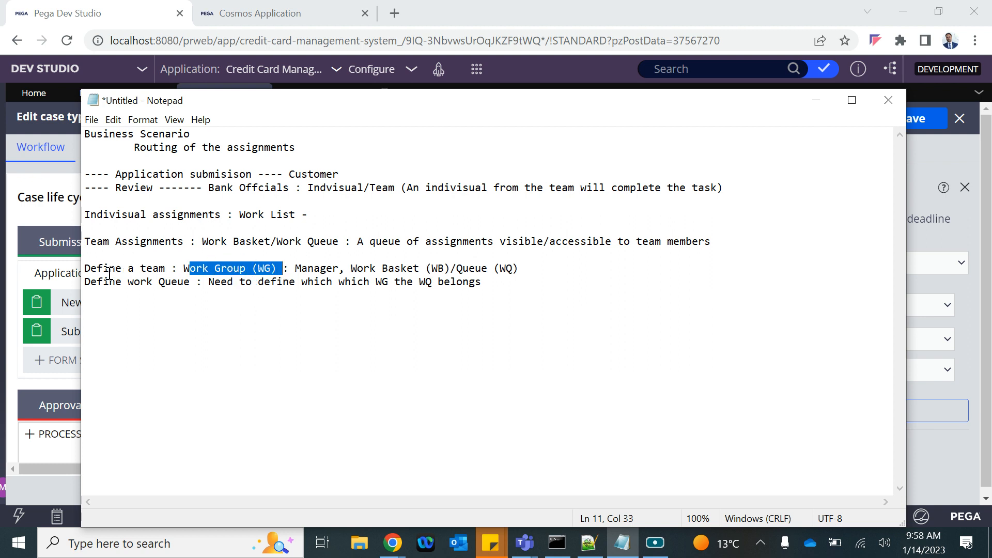
left_click_drag(352, 268, 443, 269)
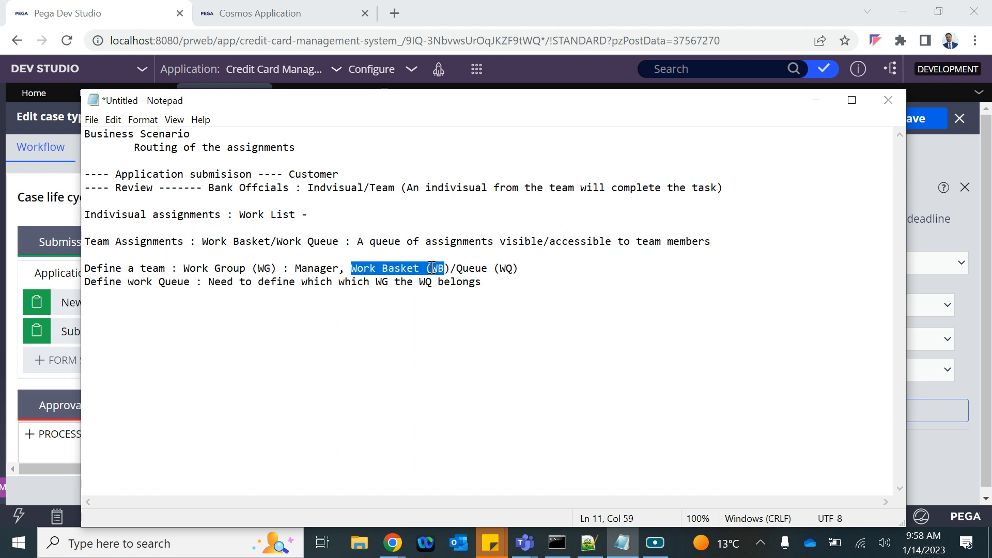
left_click(193, 293)
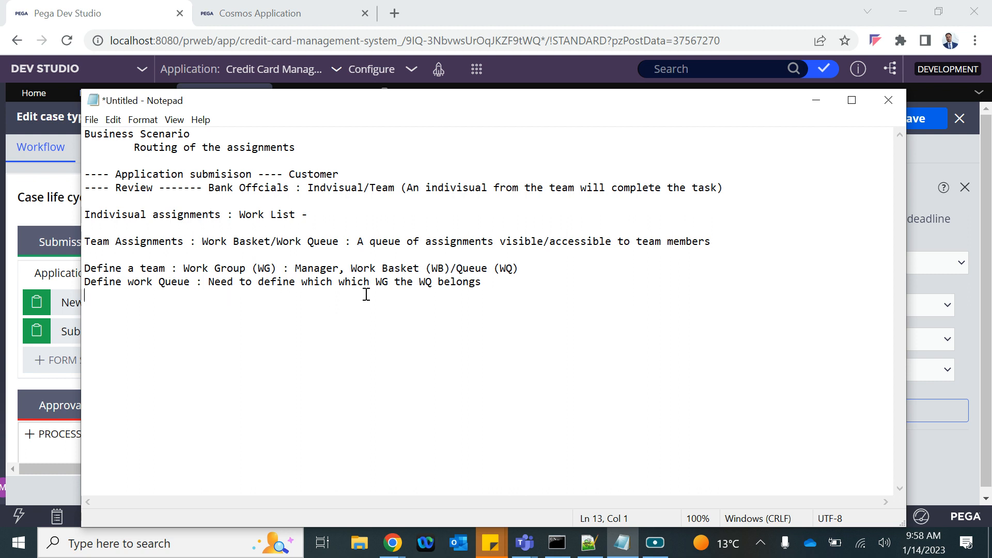
left_click_drag(284, 267, 444, 268)
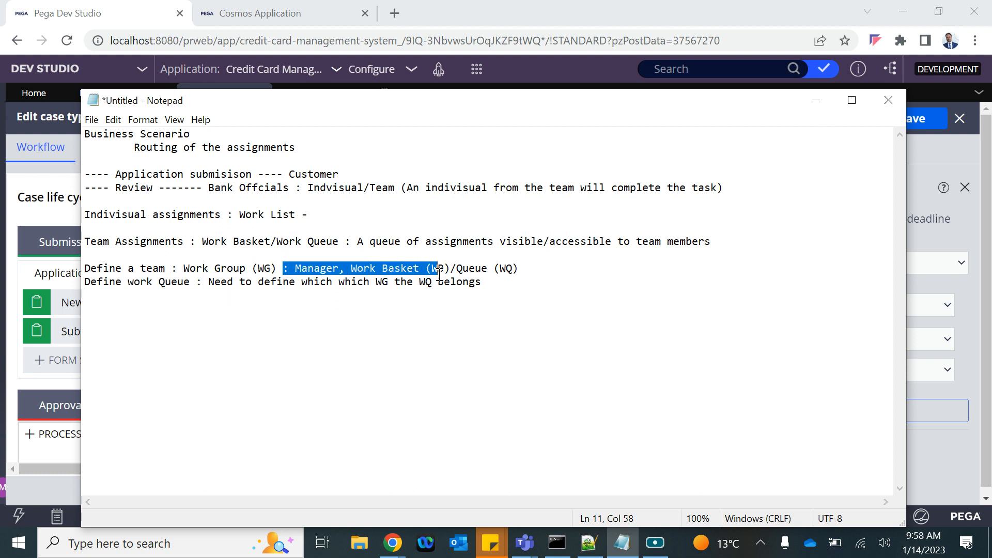
left_click(96, 14)
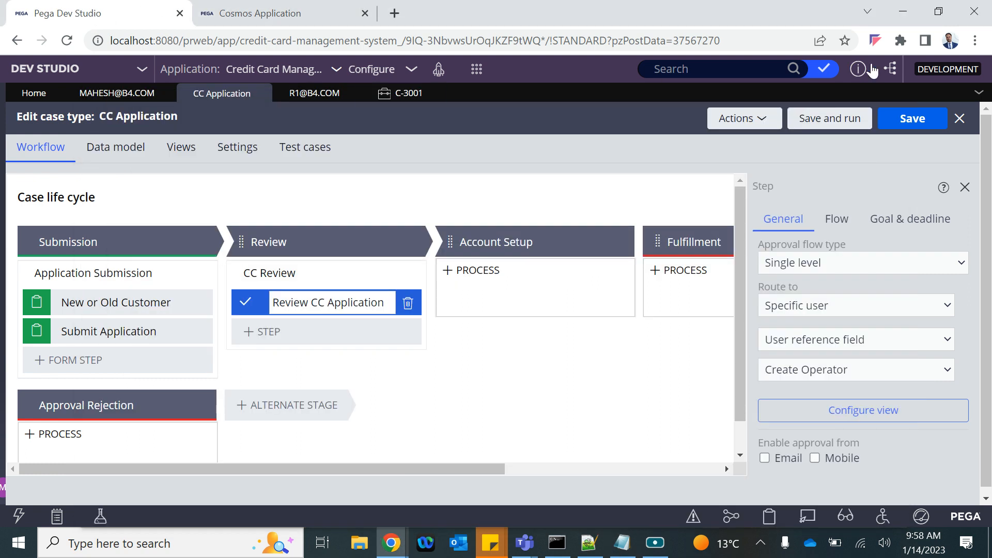
Step: In the Records explorer, expand Organization and list the existing Work Group instances
left_click(938, 15)
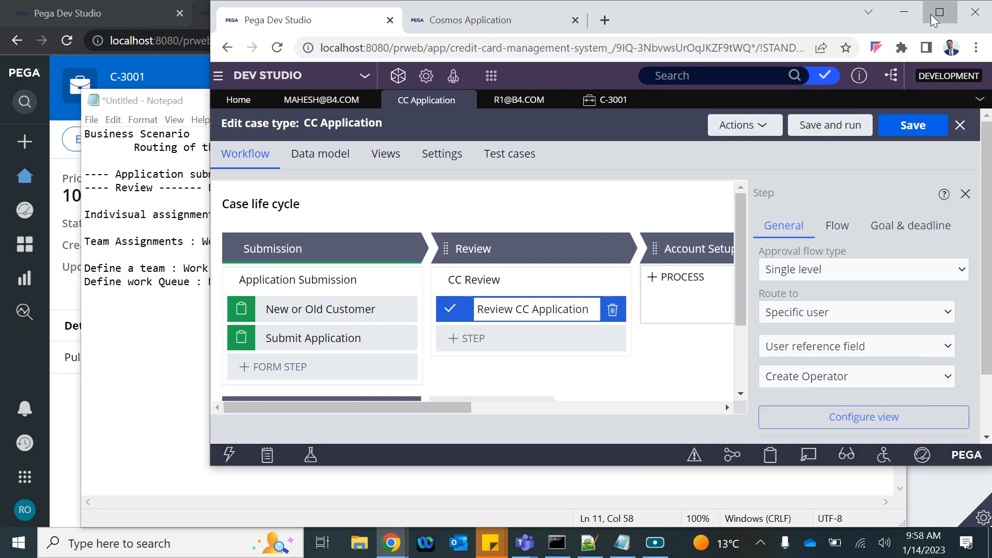
left_click(938, 16)
left_click(4, 287)
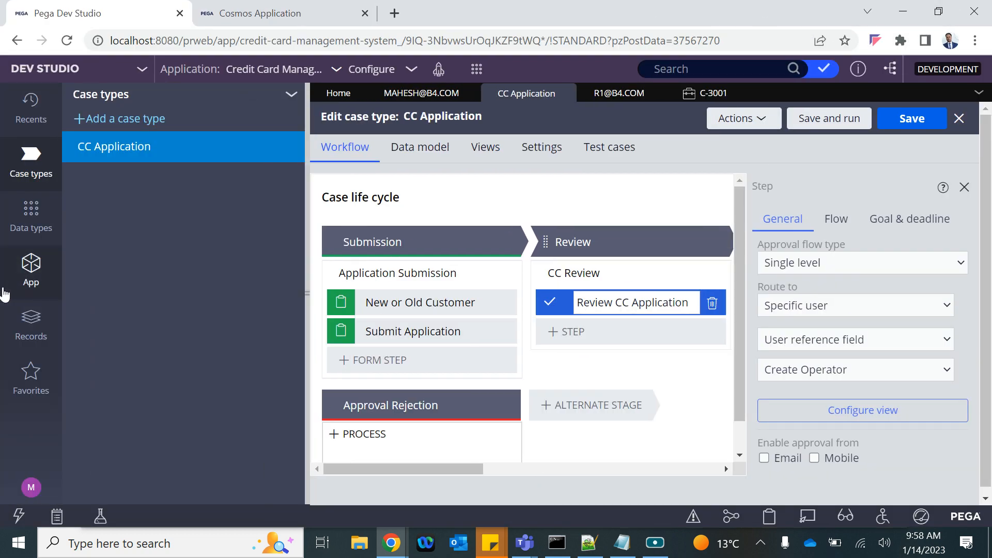
left_click(30, 325)
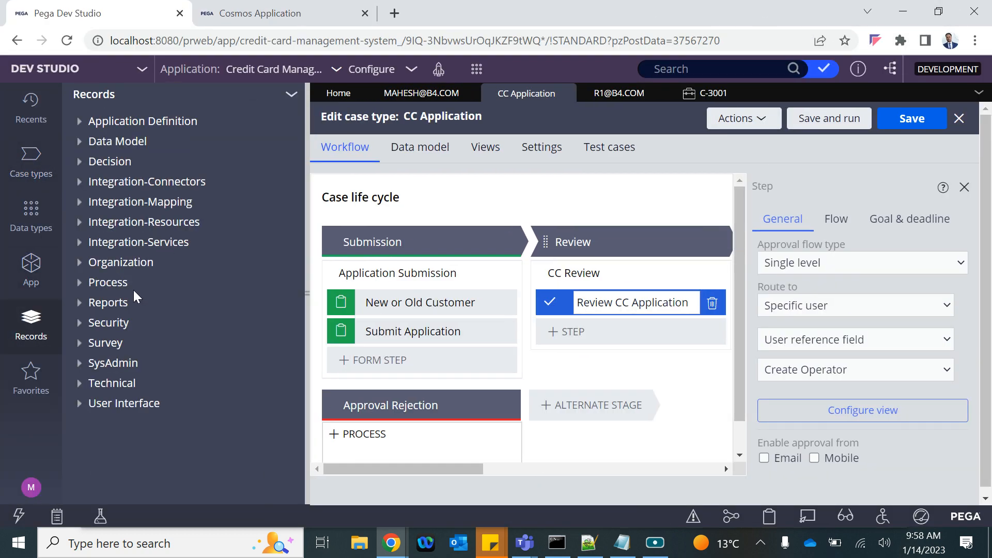
left_click(80, 265)
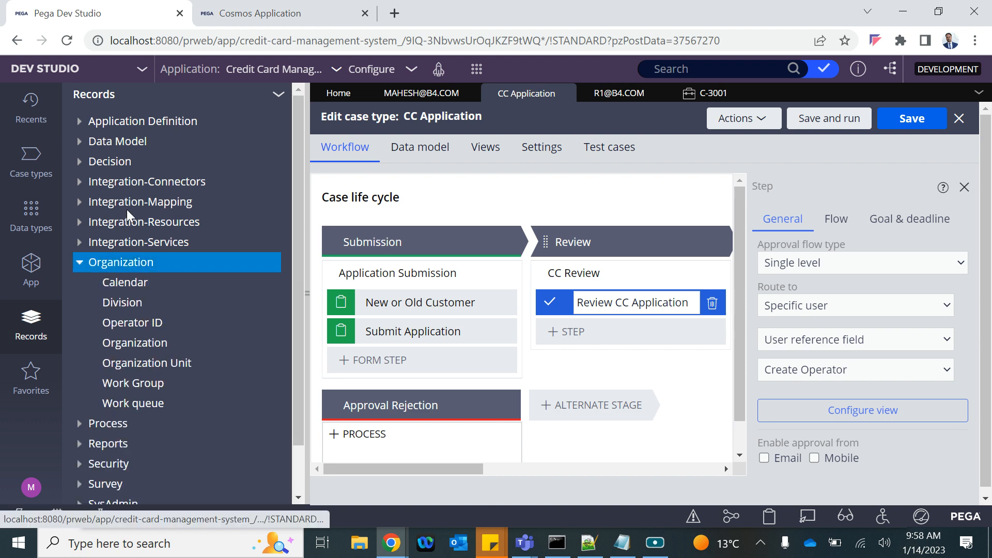
left_click(142, 388)
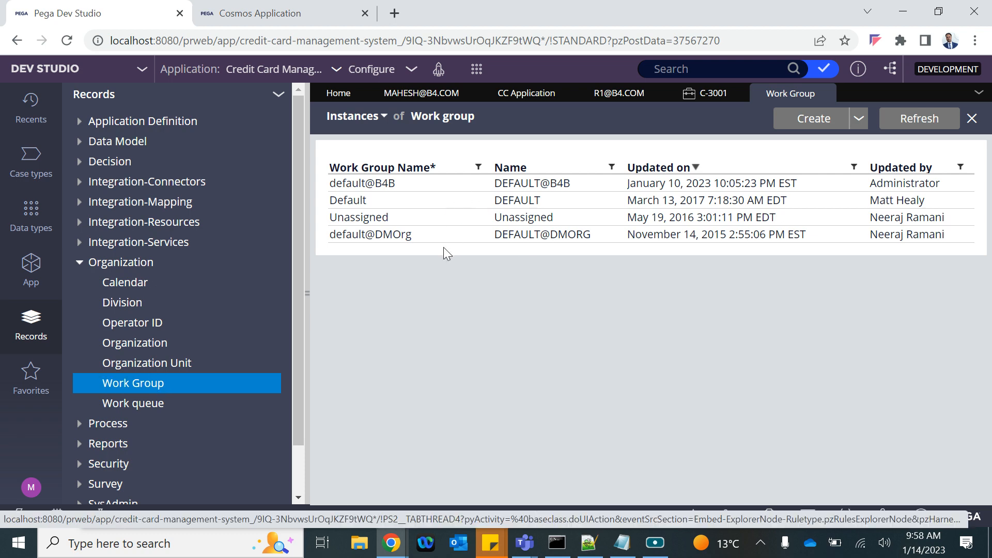
Step: List and review the Work queue instances, close both lists, and bring Notepad forward
left_click(126, 403)
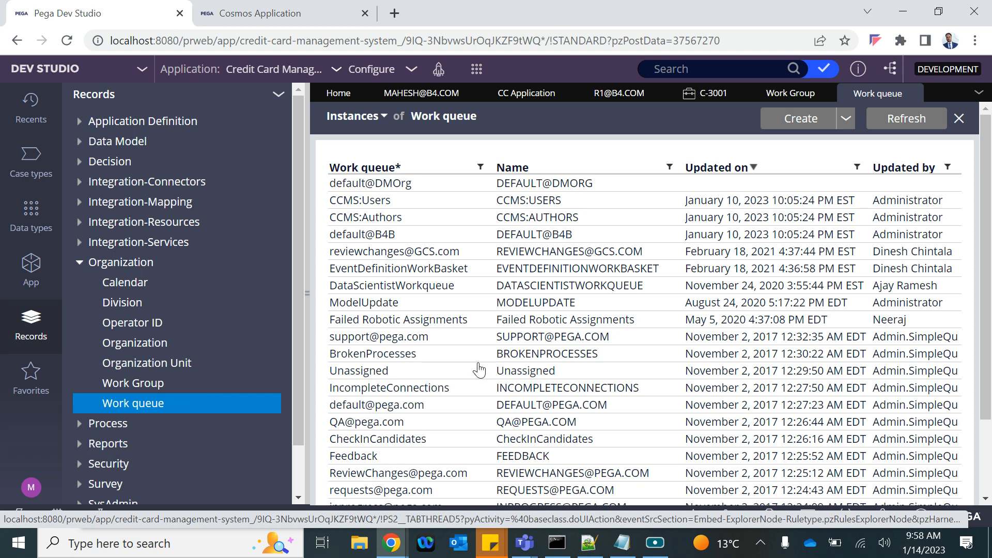
scroll(509, 357, "down", 2)
scroll(524, 341, "up", 2)
left_click(913, 94)
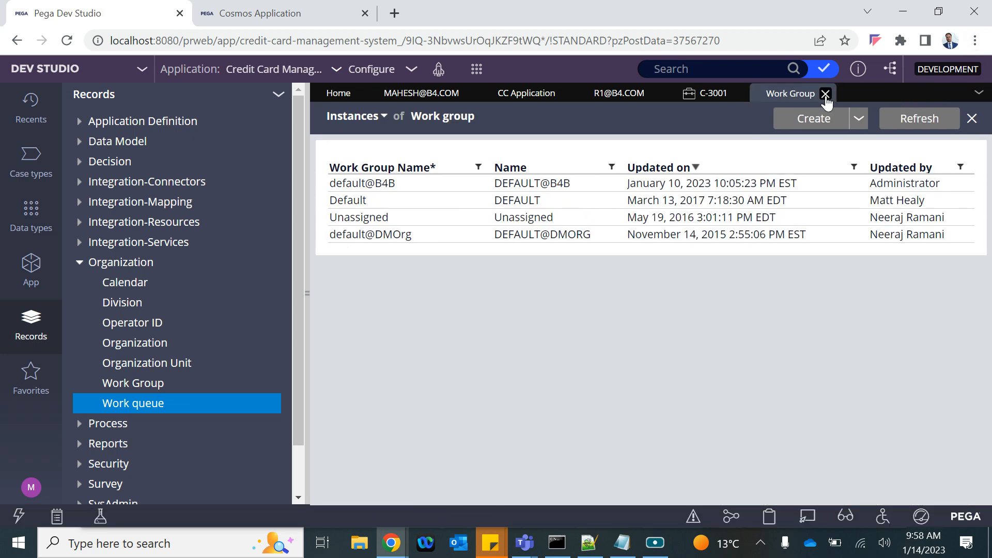
left_click(826, 93)
left_click(622, 542)
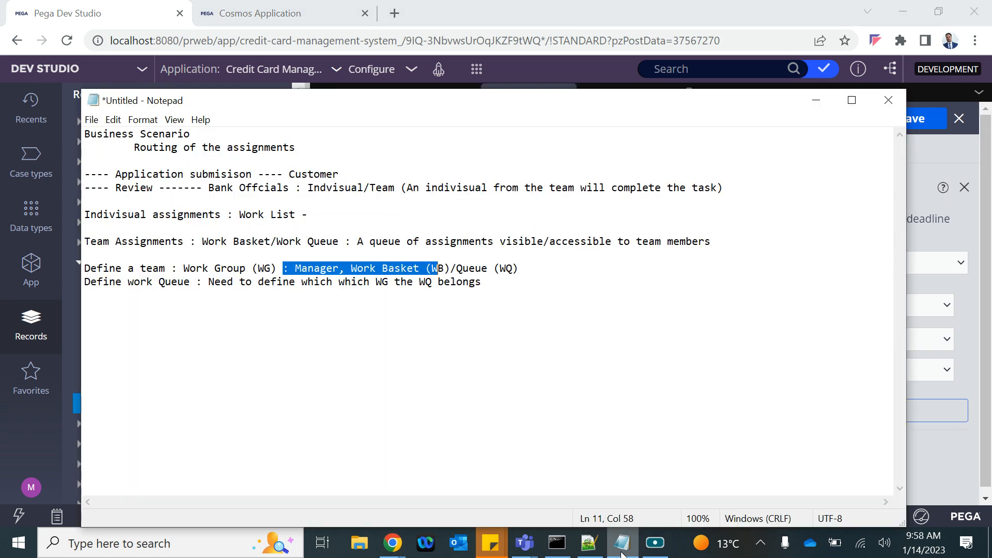
Step: Add the Notepad line 'Add users/oprs in team' below the notes and return to the browser
left_click(508, 293)
key("Return")
key("Return")
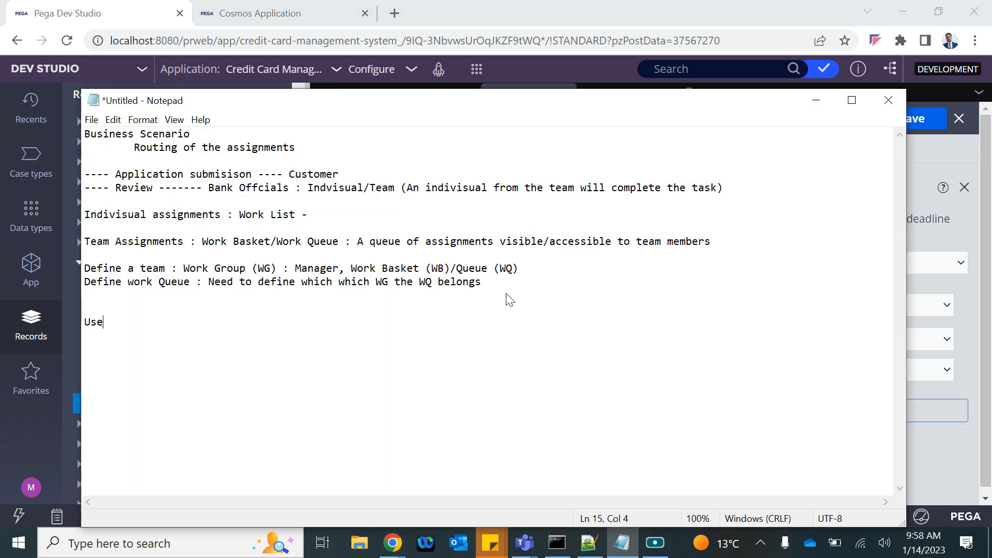
key("BackSpace")
key("BackSpace")
key("BackSpace")
type("Add users/oprs in te")
type("am")
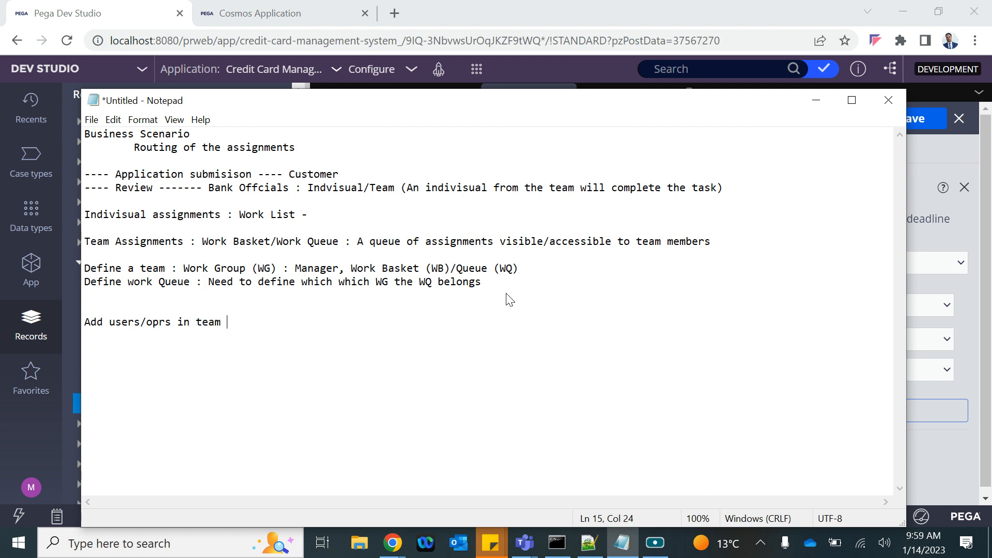
key("alt+Tab")
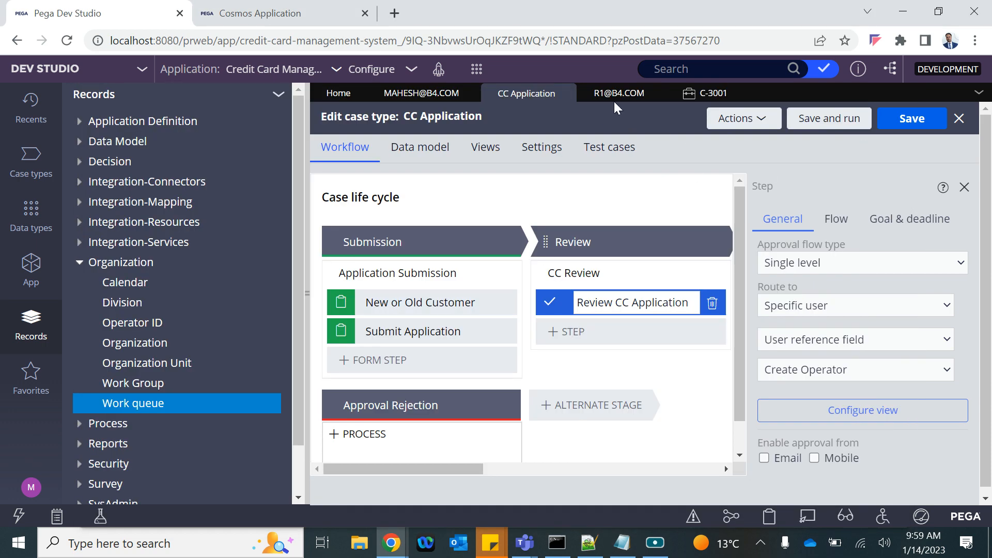
Step: Close the C-3001 case, review the existing work queues and work groups, and start a new Work Group record
left_click(730, 93)
left_click(737, 94)
left_click(129, 404)
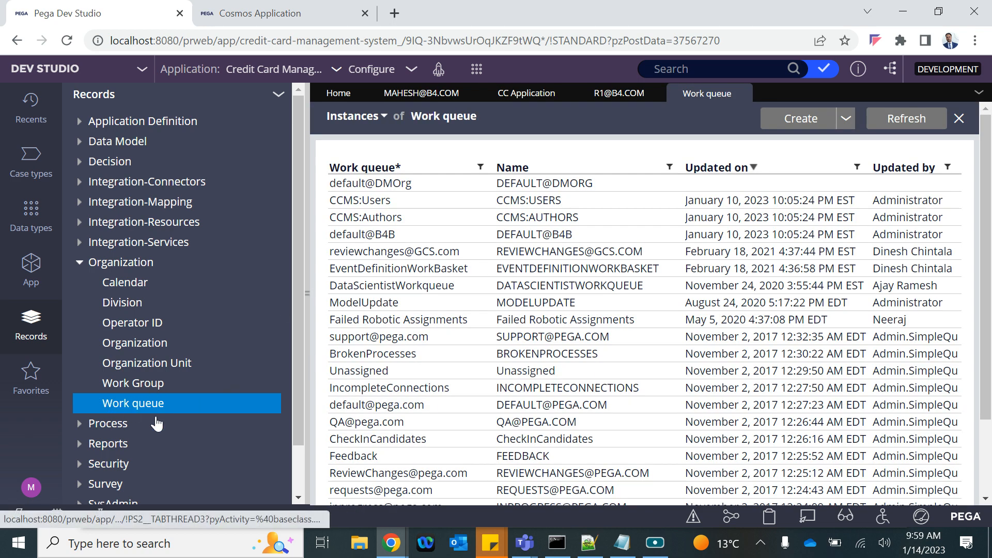
left_click(125, 385)
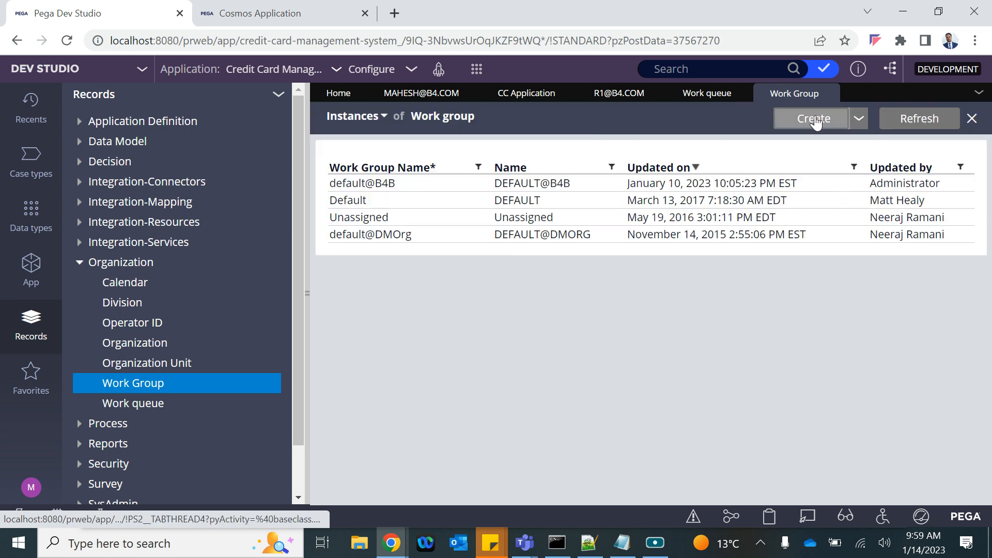
left_click(477, 68)
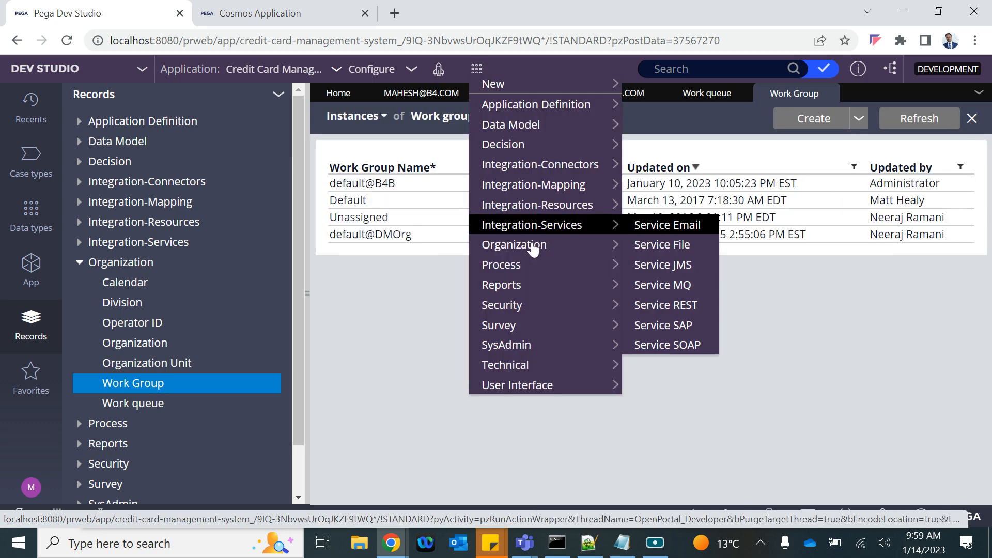
mouse_move(515, 282)
mouse_move(548, 255)
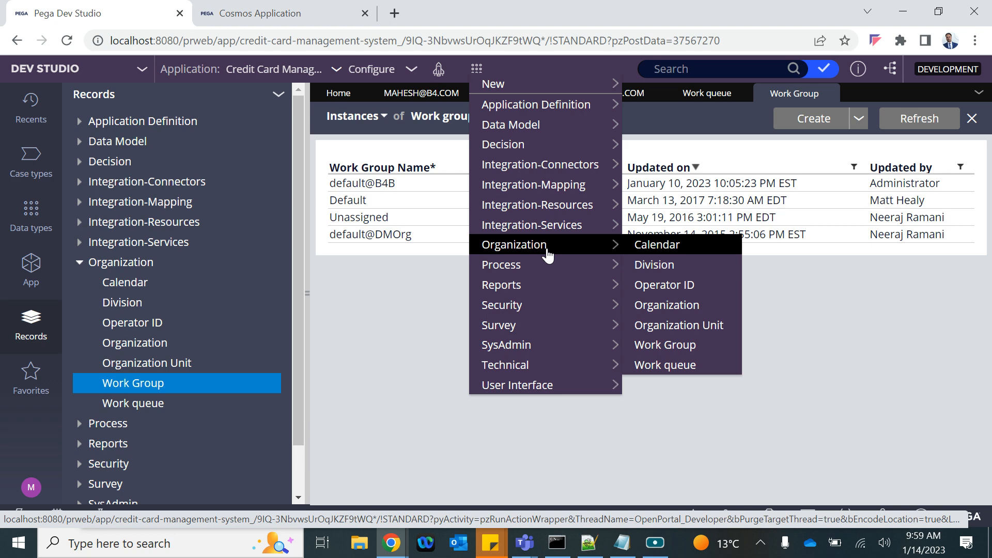
left_click(660, 346)
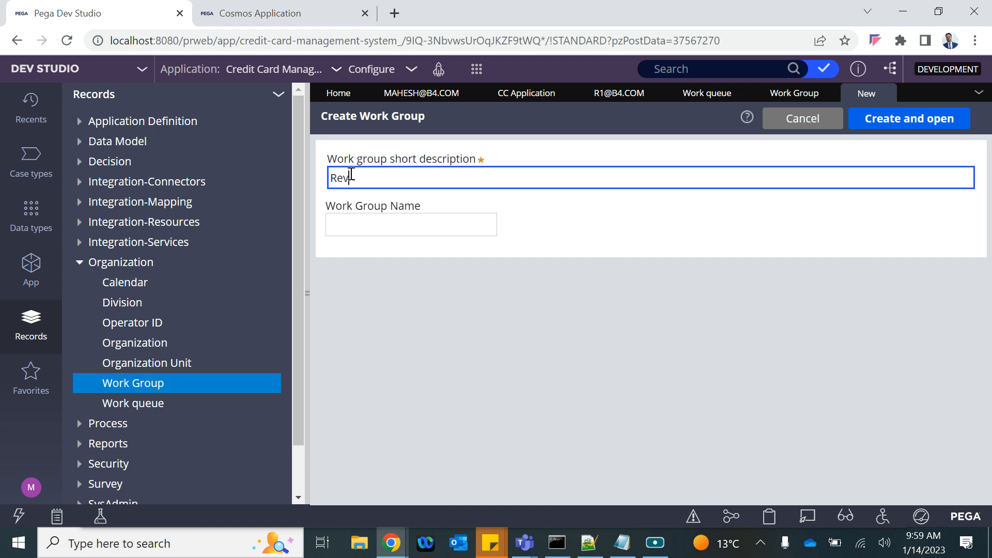
Step: Enter description 'Reviewers WG' and name 'ReviewersWG', then create and open the work group
type("Reviewers WG")
key("ctrl+a")
key("ctrl+c")
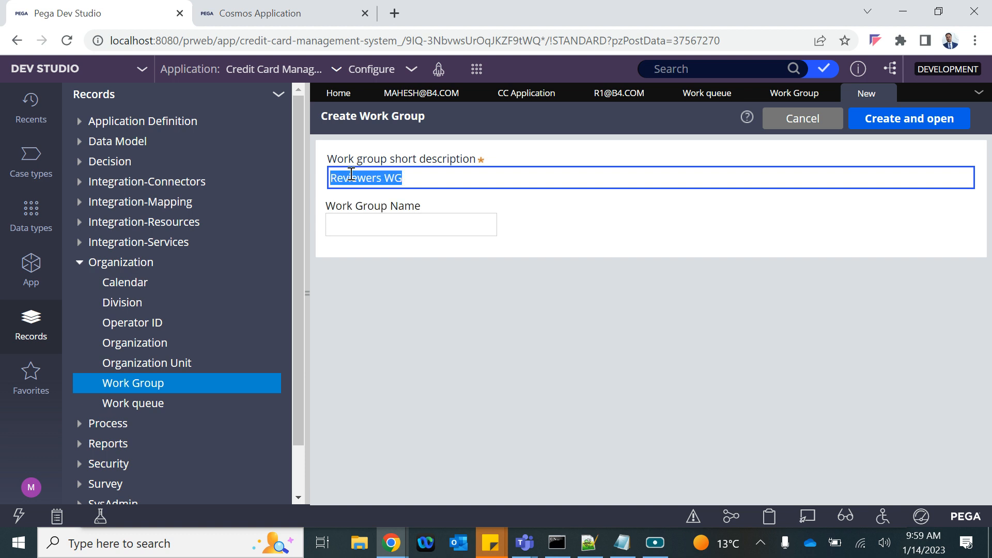
left_click(336, 225)
key("ctrl+v")
left_click(383, 226)
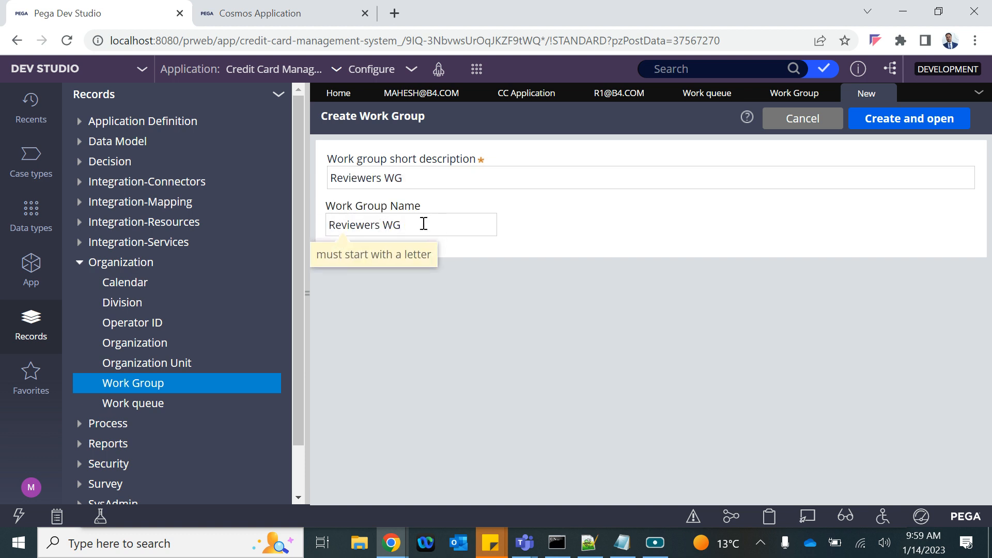
key("BackSpace")
type("_")
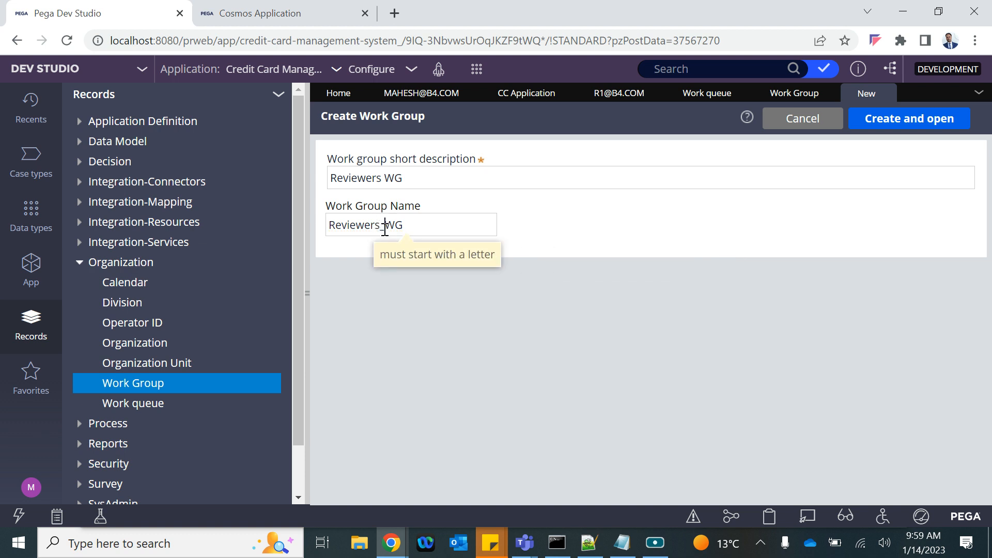
key("BackSpace")
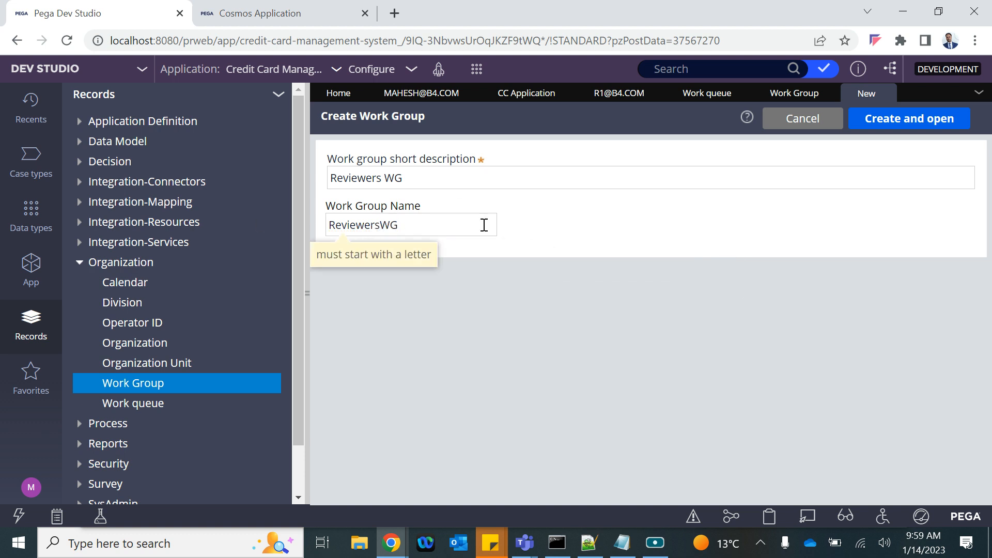
left_click(894, 124)
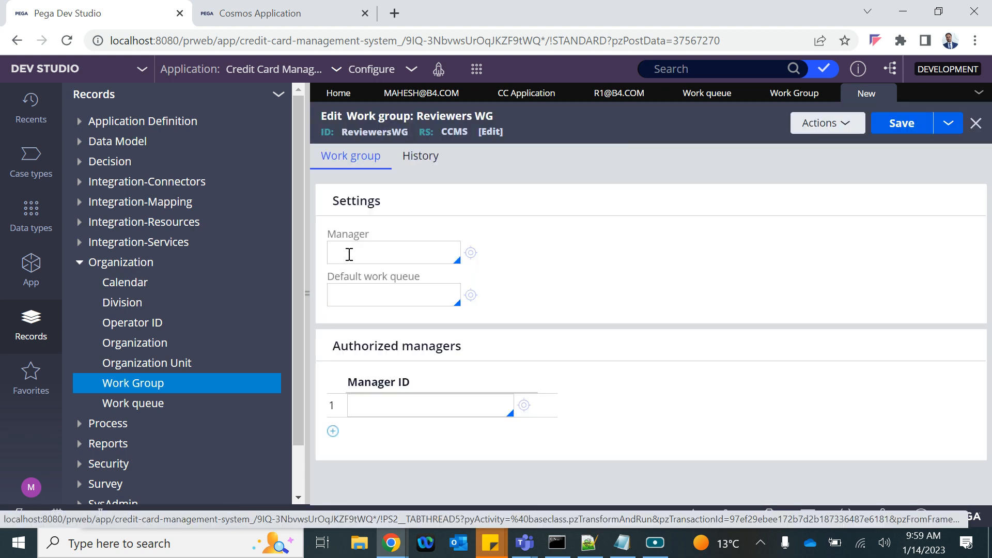
Step: Set the developer's operator as the Reviewers WG manager and save
left_click(349, 251)
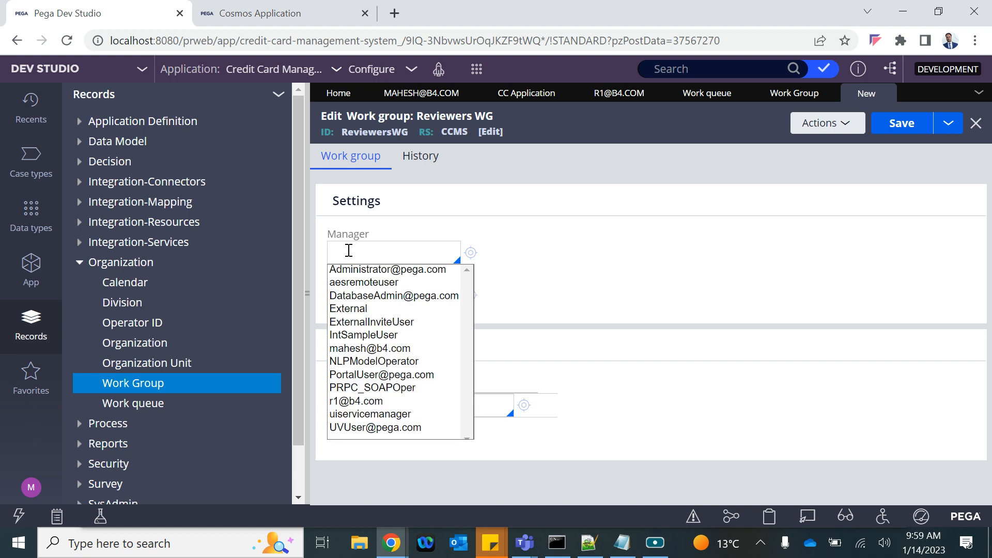
key("Down")
key("Down")
key("Down")
key("Down")
key("Down")
key("Down")
key("Down")
key("Up")
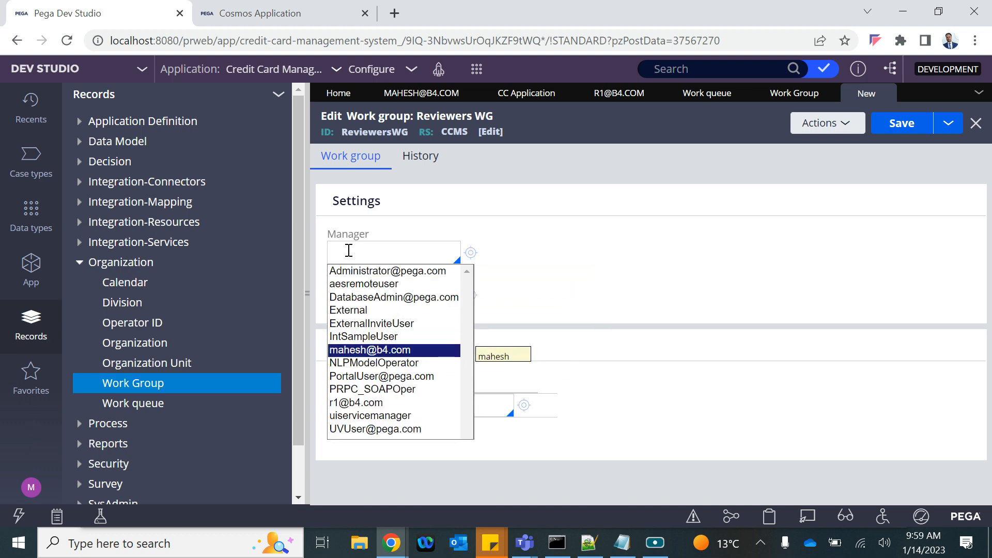
key("Return")
left_click(380, 297)
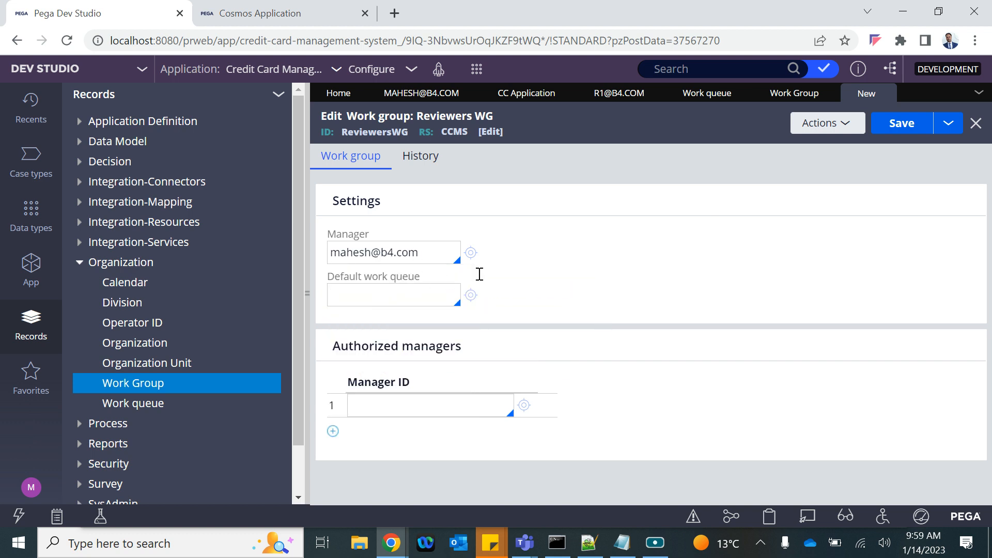
left_click(914, 127)
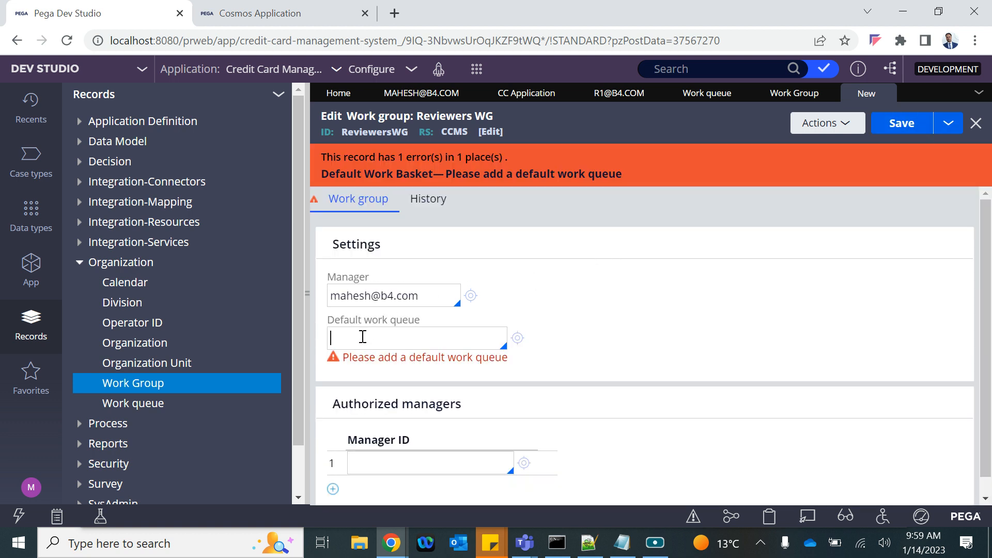
Step: Choose default@B4B as the default work queue and save the work group
left_click_drag(364, 321, 420, 321)
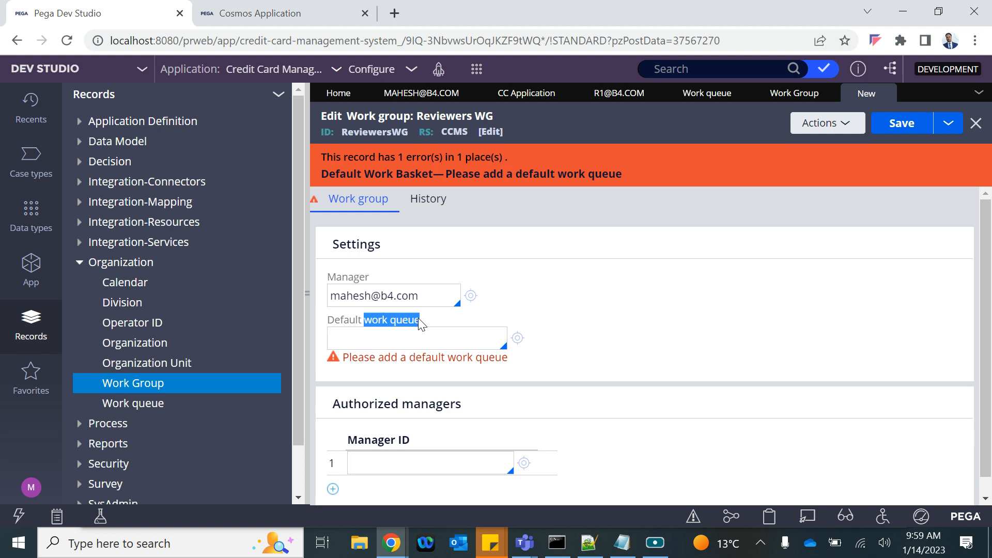
left_click(348, 343)
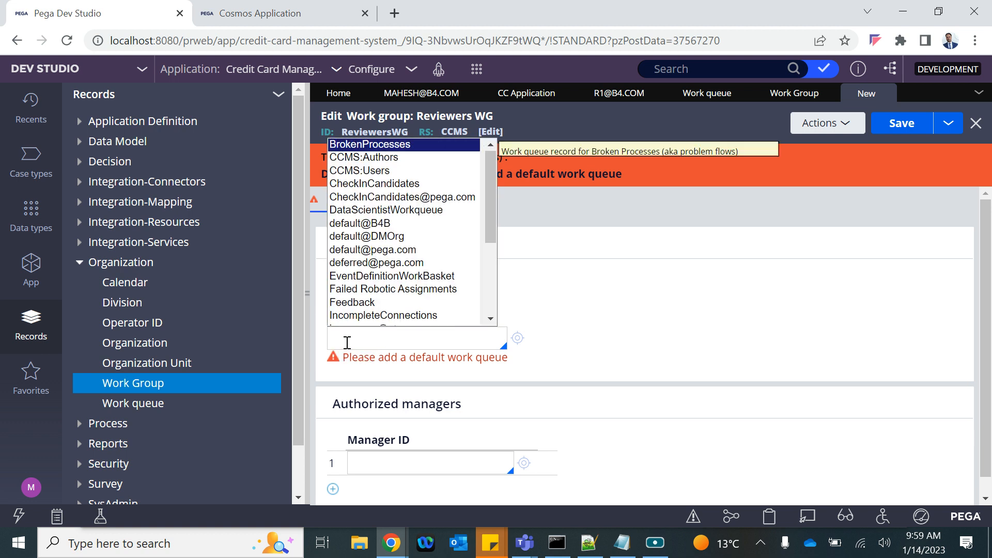
key("Down")
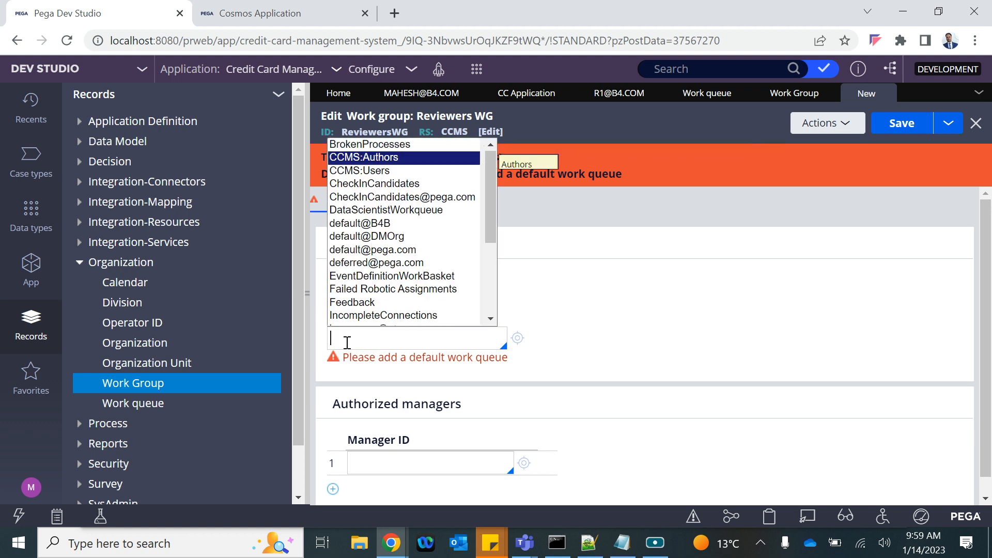
key("Down")
key("Down")
key("Down")
key("Down")
key("Down")
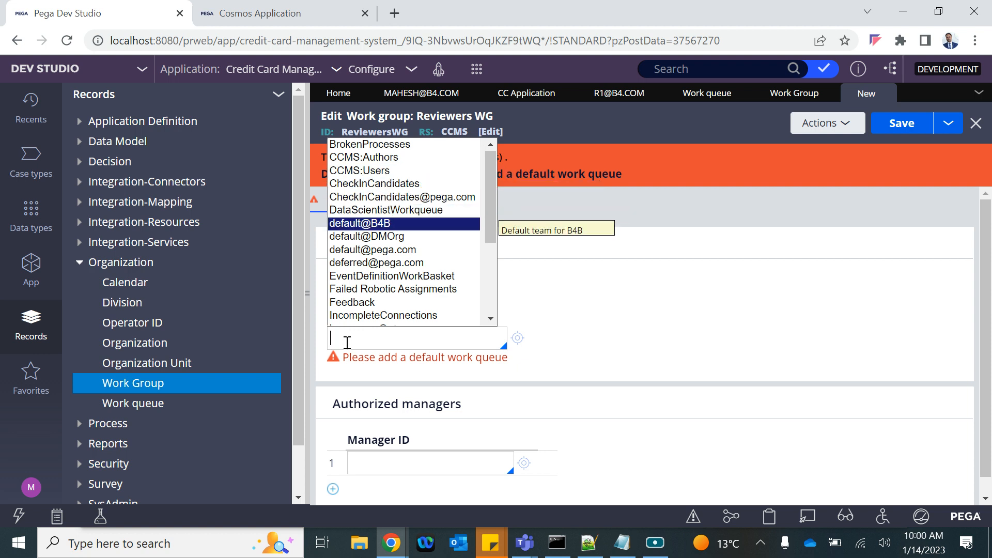
key("Return")
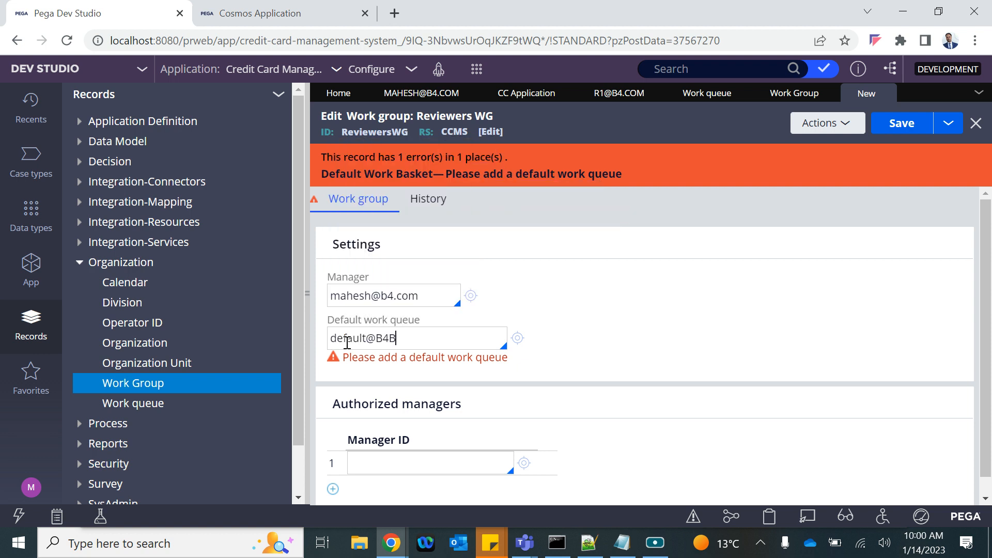
left_click(902, 124)
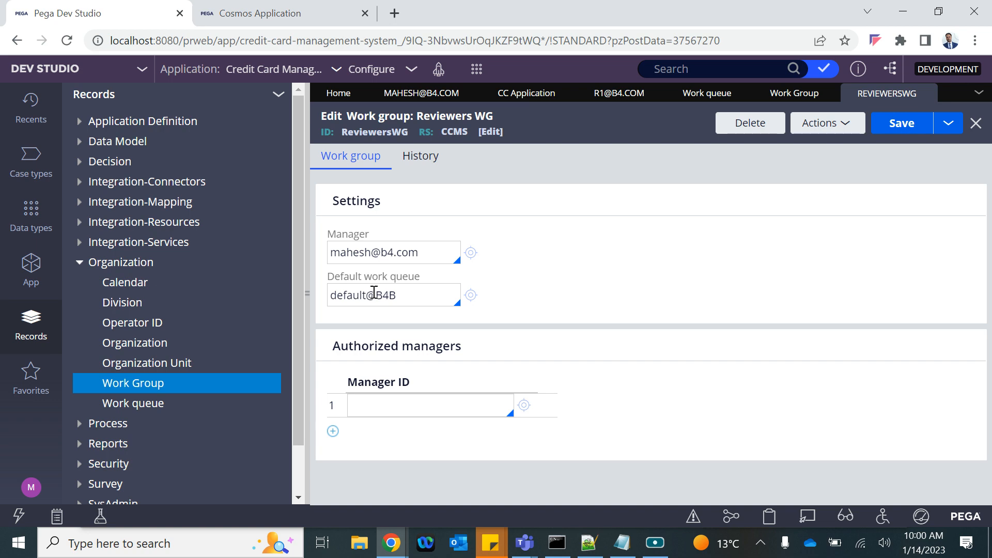
Step: Start a new Work Queue record from Organization > Work Queue
left_click(476, 74)
mouse_move(512, 92)
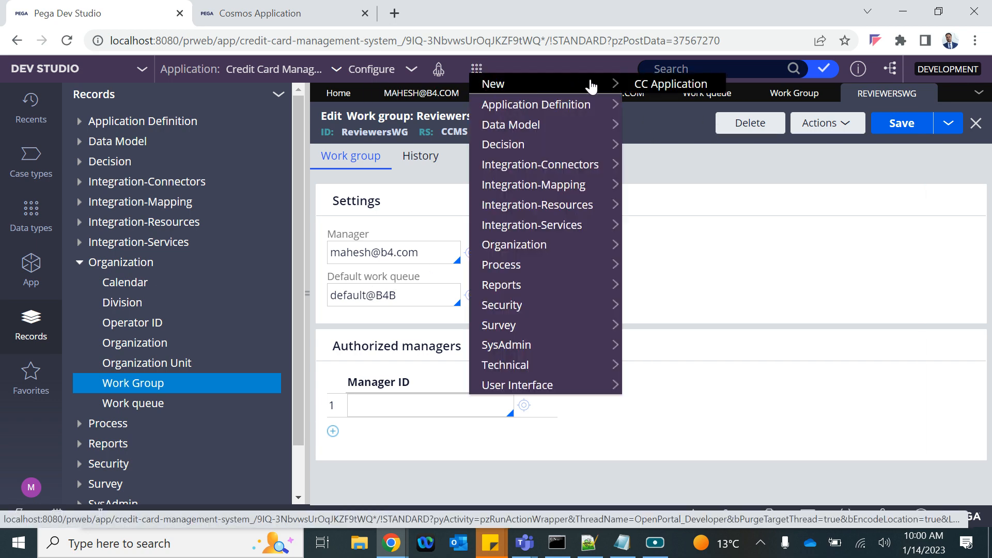
mouse_move(500, 253)
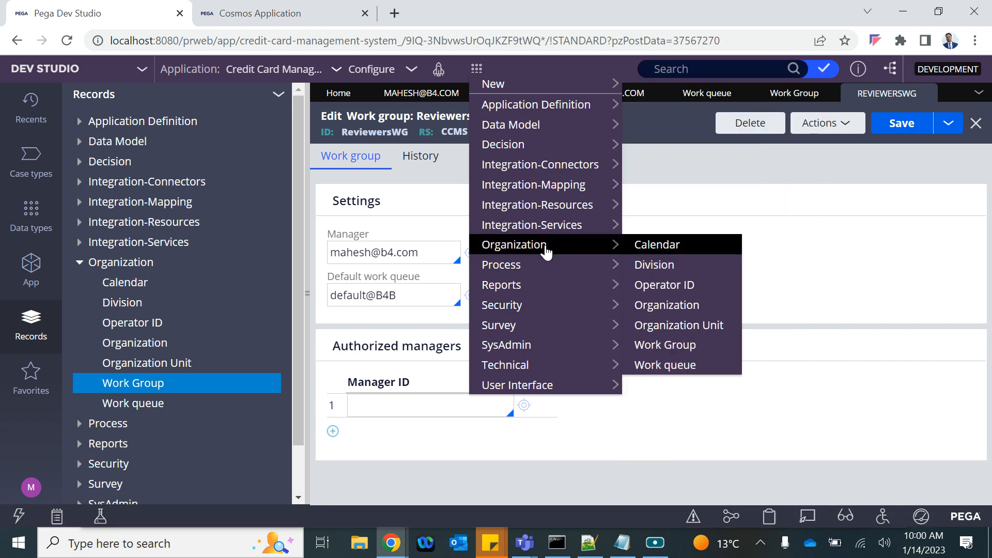
left_click(688, 368)
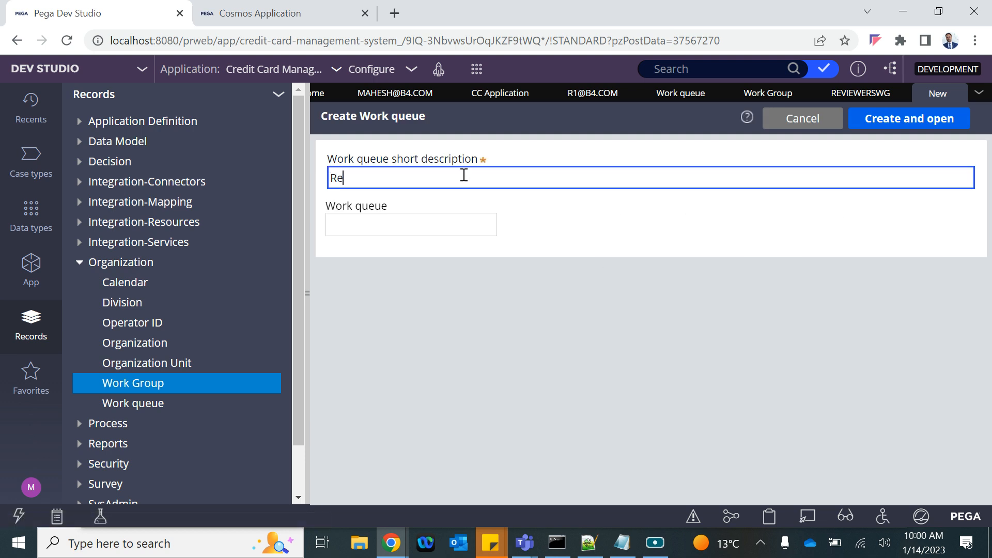
Step: Enter description 'Reviewer WB' and queue name 'ReviewerWB', then create and open it
type("Reviewer WB")
key("ctrl+a")
key("ctrl+c")
left_click(345, 234)
key("ctrl+v")
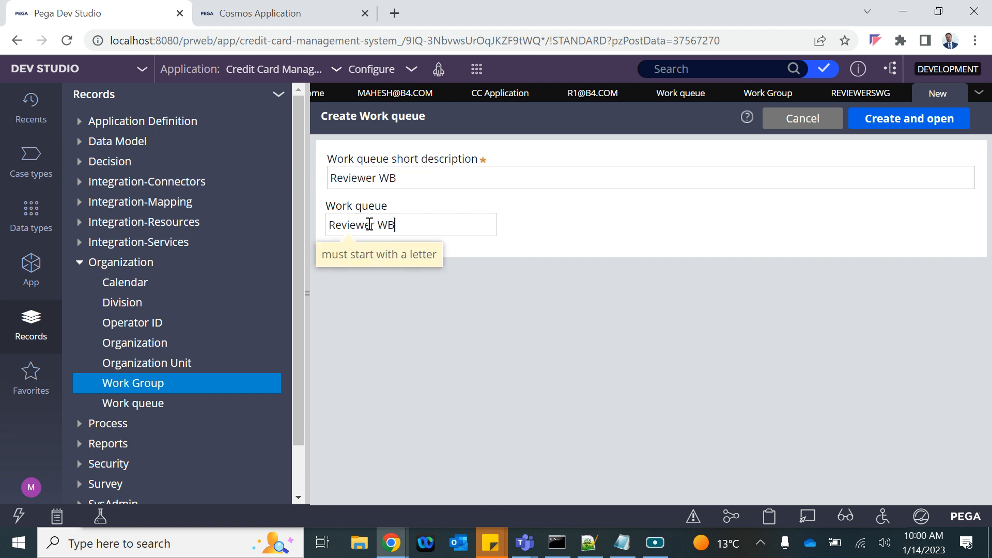
left_click(377, 225)
key("BackSpace")
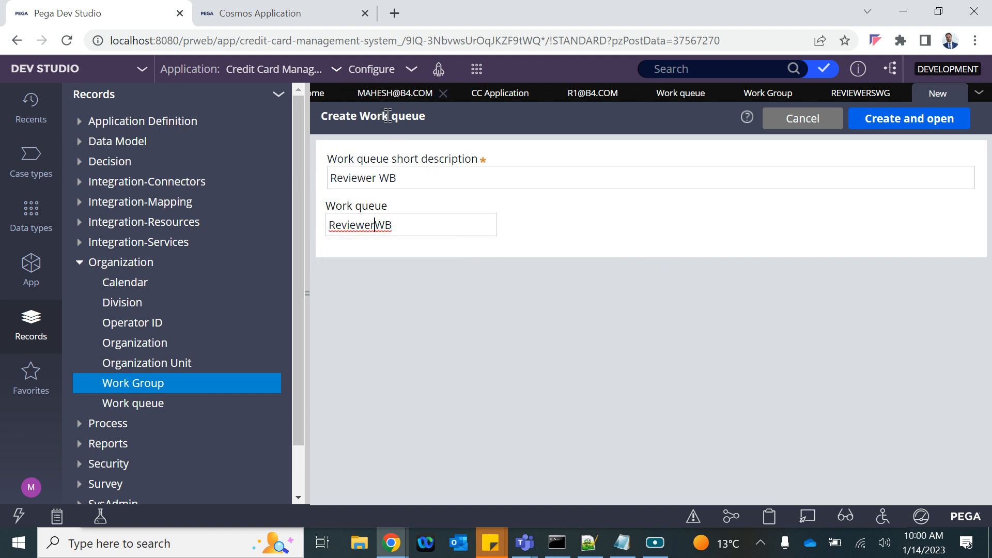
left_click_drag(364, 110, 482, 112)
left_click(912, 125)
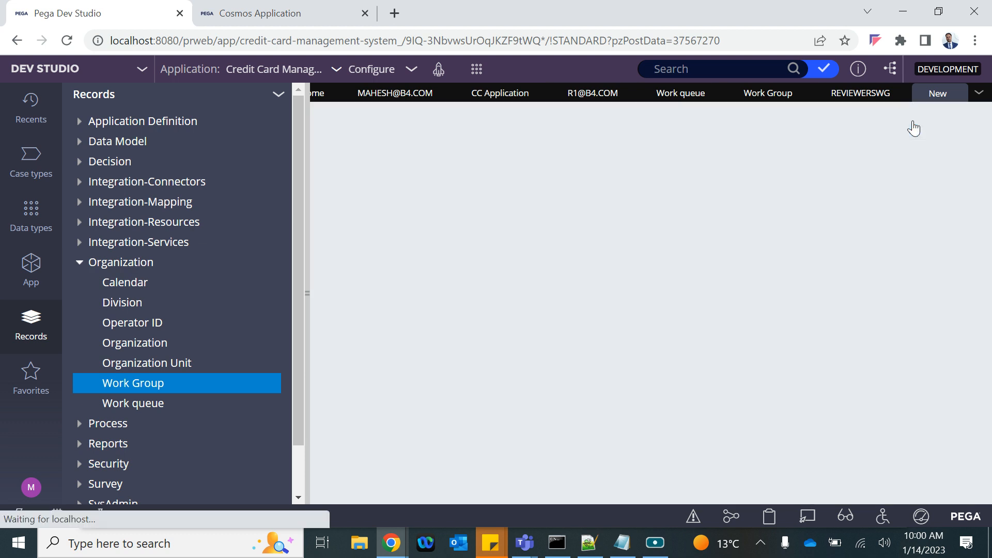
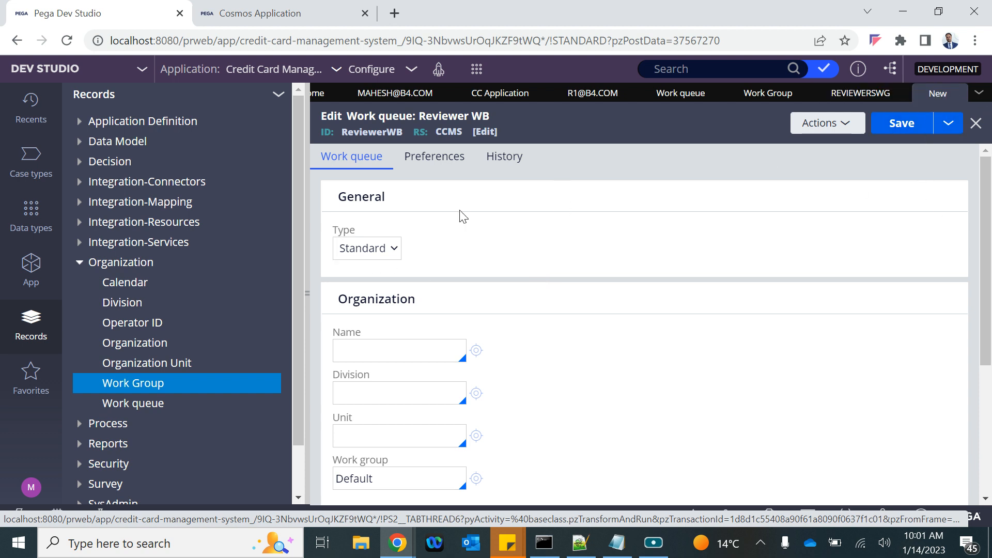
Step: Keep work queue type Standard and set organization B4B, division Div, unit Unit
left_click(365, 250)
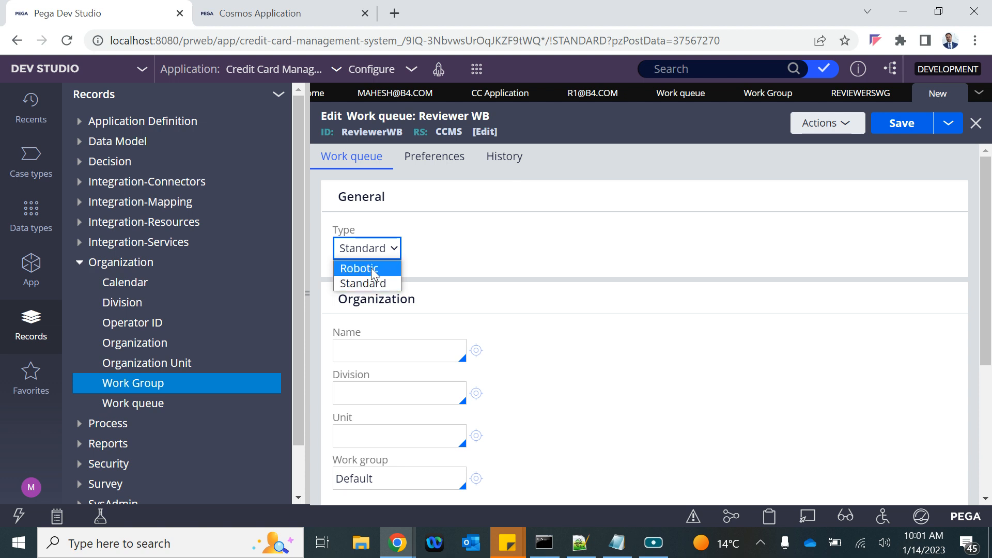
left_click(357, 283)
scroll(421, 337, "down", 1)
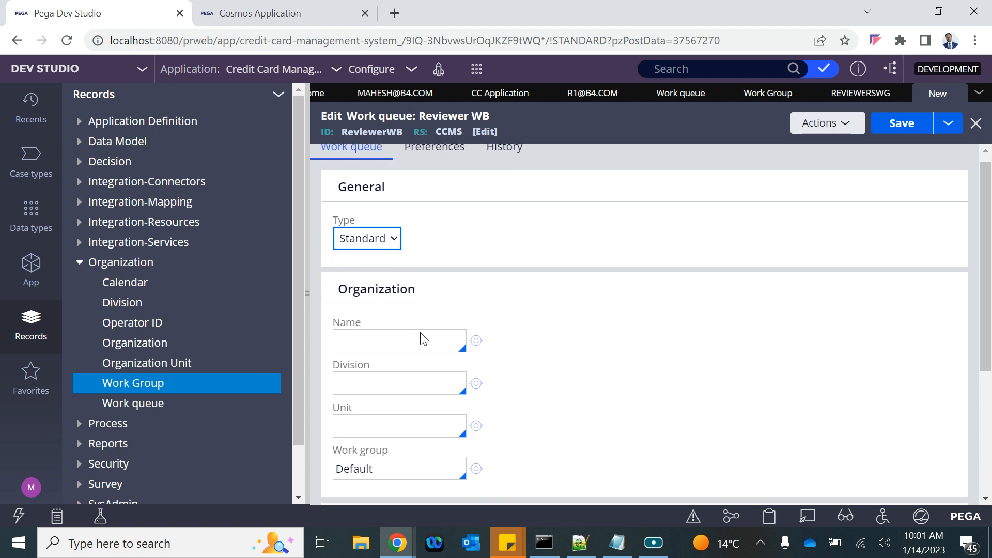
left_click(368, 274)
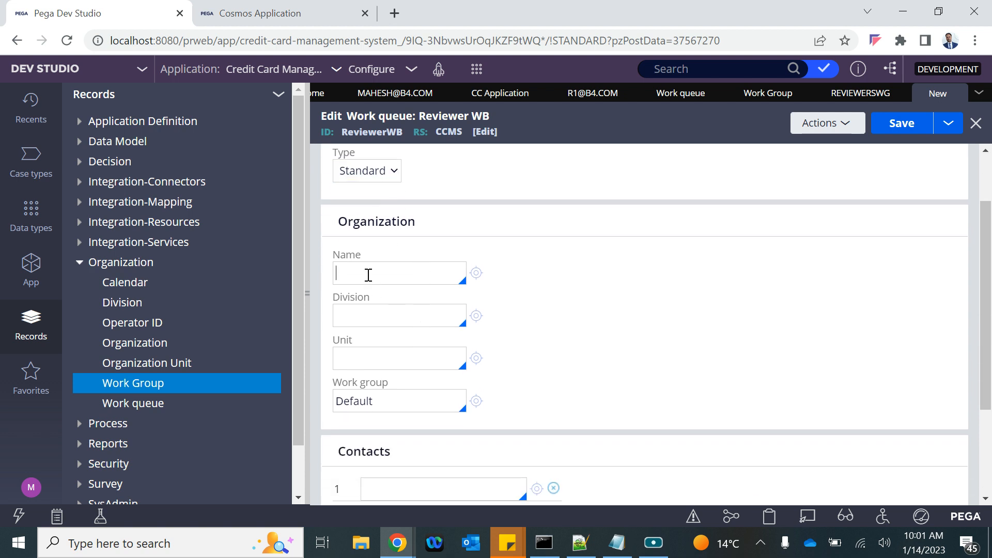
key("Return")
key("Return")
left_click(360, 351)
key("Return")
Step: Replace the Default work group with ReviewersWG and save the ReviewerWB work queue
double_click(378, 406)
key("BackSpace")
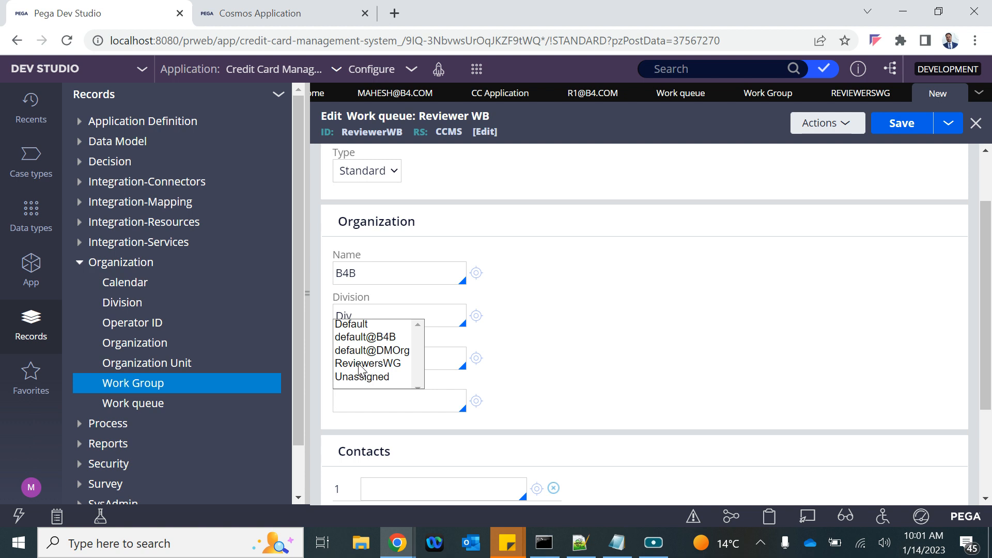
left_click(362, 363)
scroll(479, 451, "down", 3)
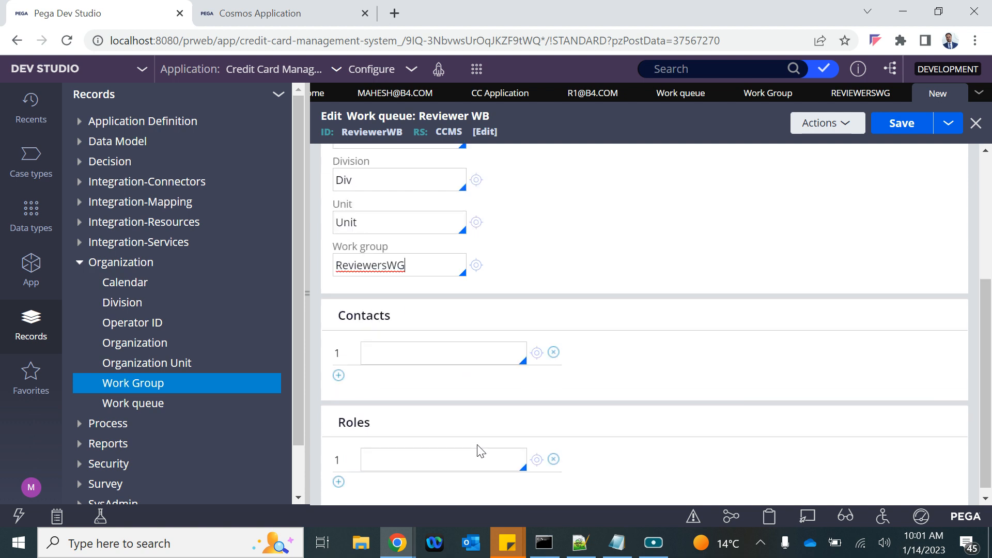
scroll(654, 222, "up", 4)
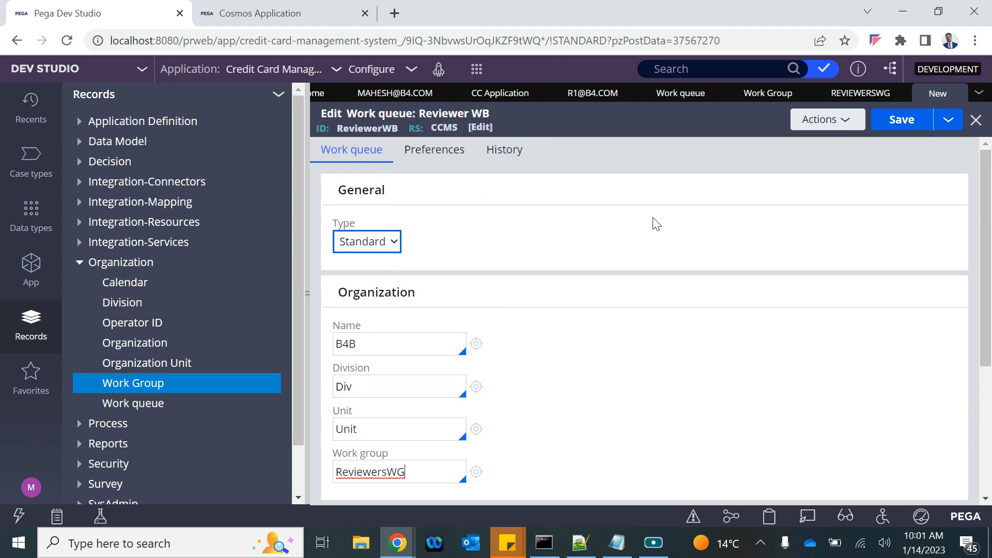
left_click(897, 124)
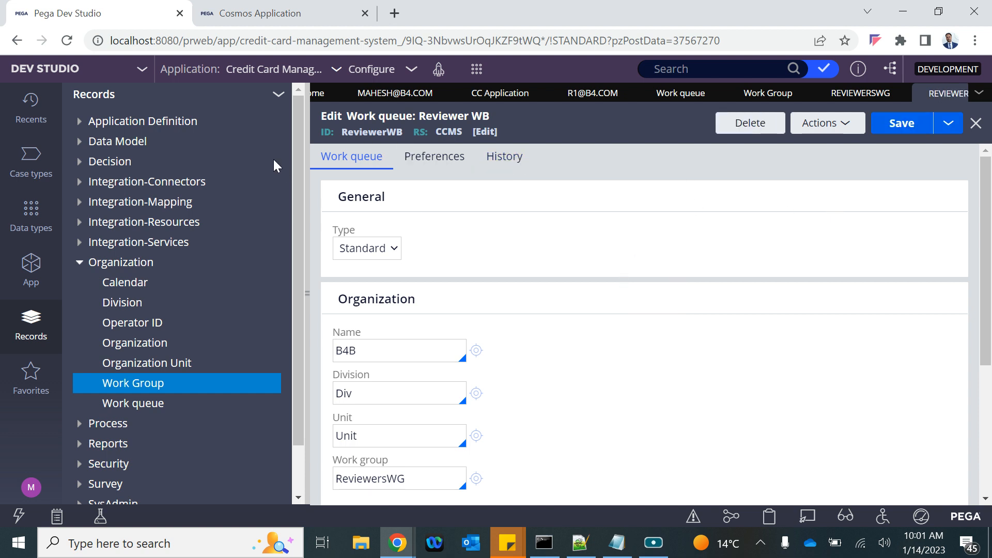
double_click(389, 133)
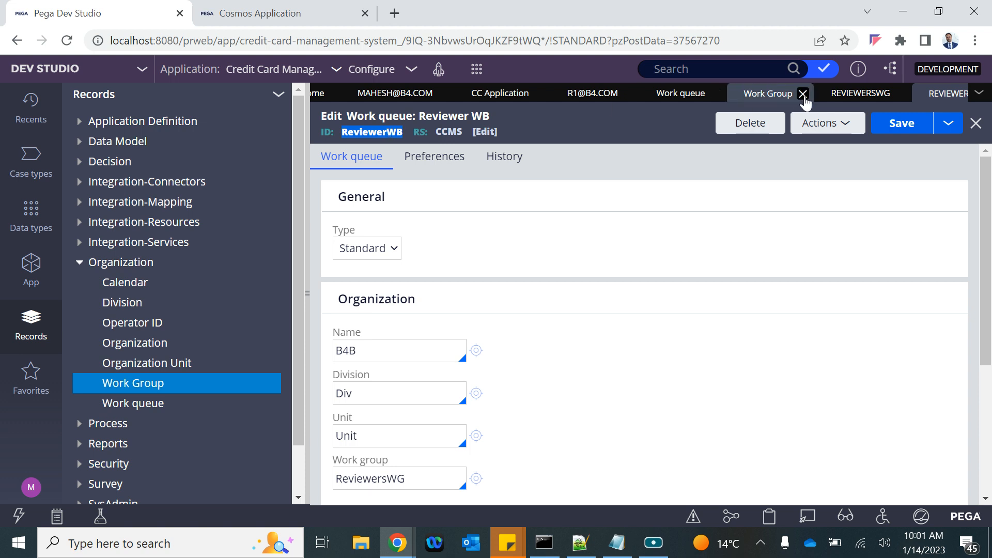
Step: On the REVIEWERSWG work group, set the default work queue to ReviewerWB, save, and collapse the Records explorer
left_click(845, 98)
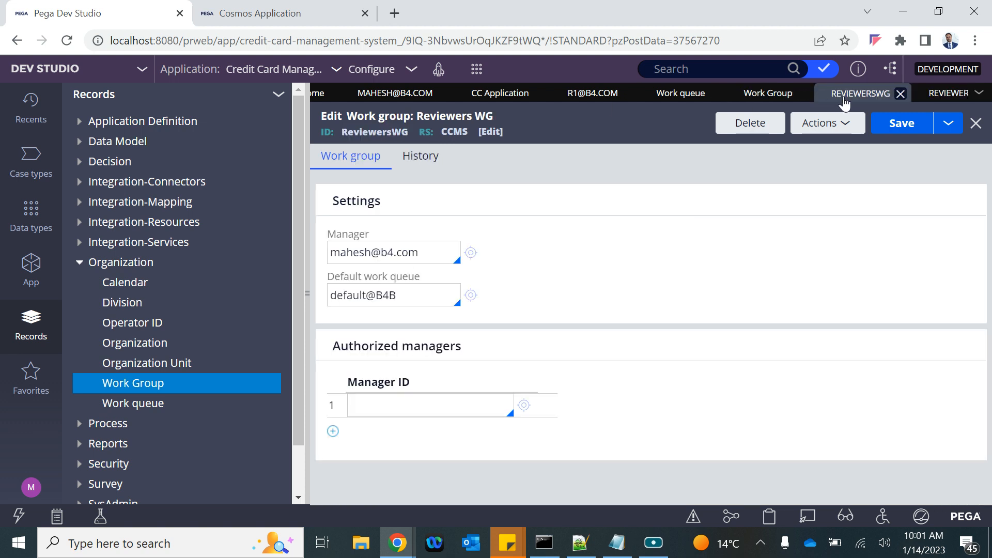
triple_click(401, 298)
key("BackSpace")
key("Down")
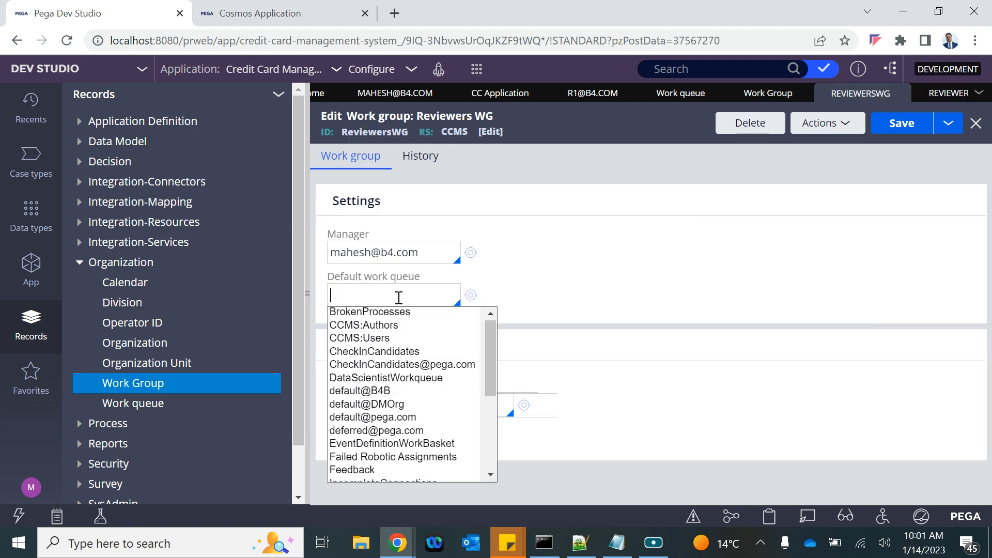
key("Down")
key("Down")
key("Down")
key("Down")
key("Down")
key("Down")
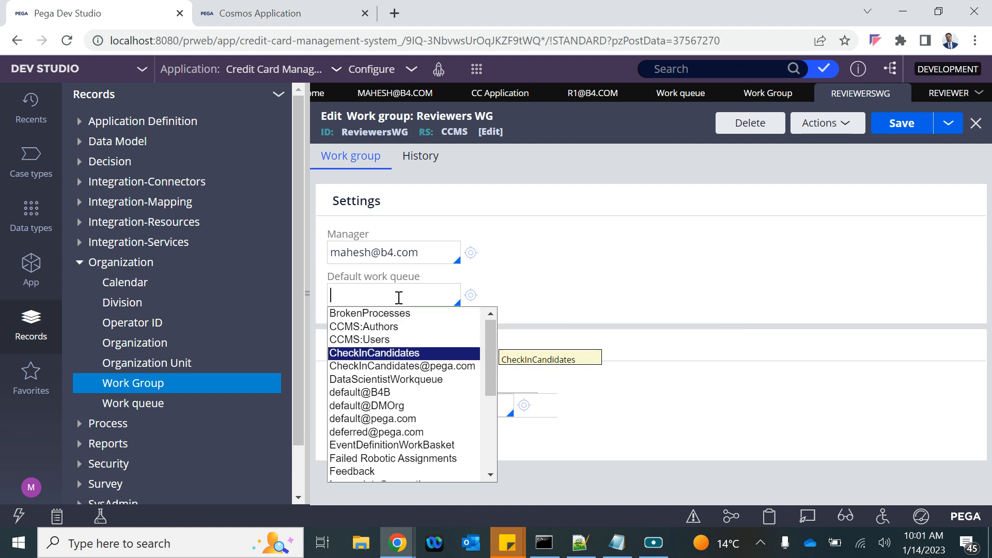
key("Down")
key("Down")
key("Down")
key("Down")
key("Down")
key("Down")
key("Down")
key("Down")
key("Down")
key("Down")
key("Down")
key("Down")
key("Down")
key("Down")
key("Down")
key("Down")
key("Down")
key("Down")
key("Down")
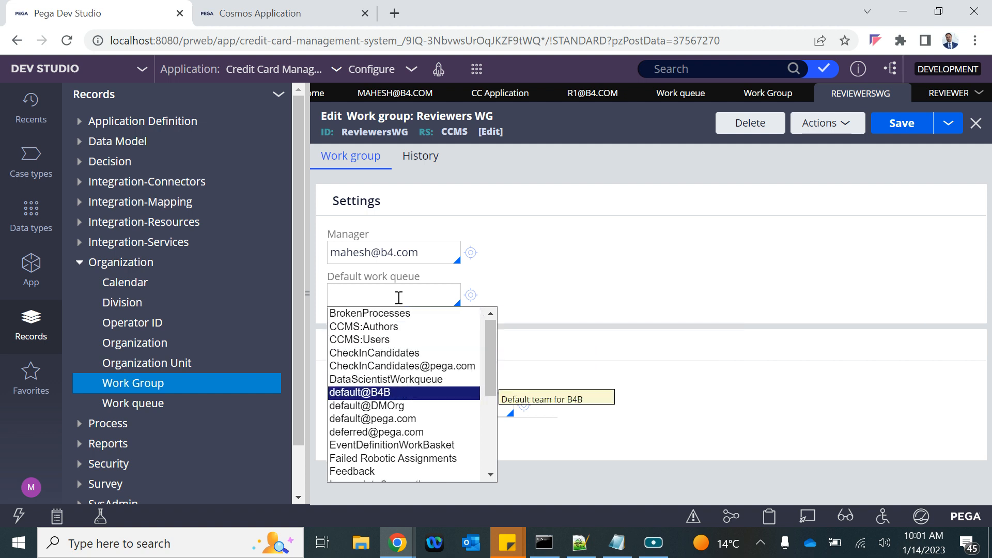
key("Up")
key("Up")
key("Up")
key("Up")
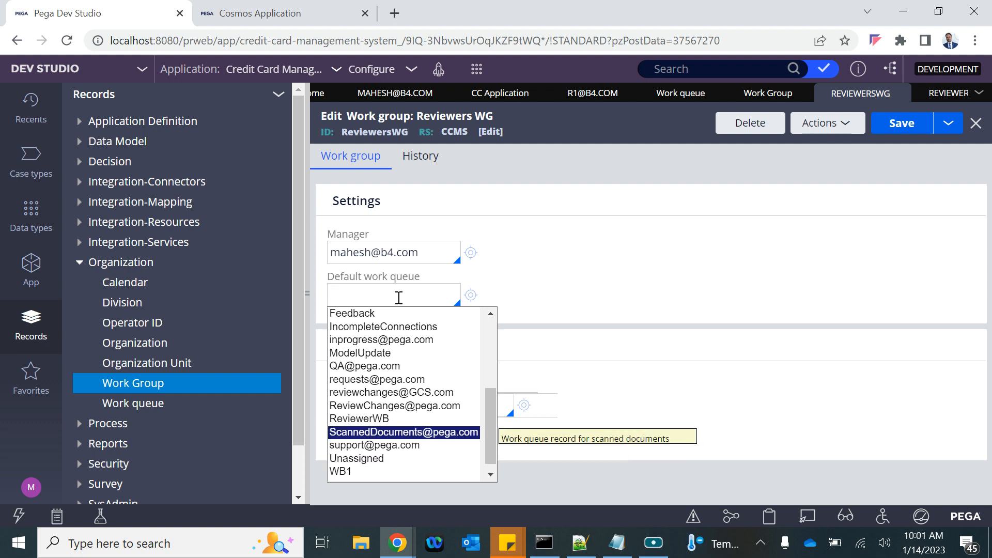
key("Return")
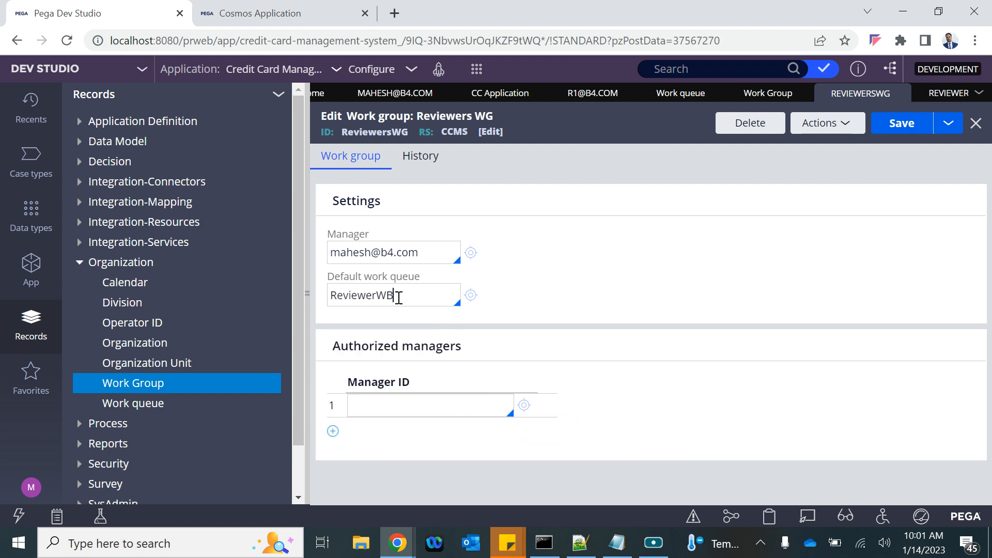
left_click(919, 132)
left_click(306, 293)
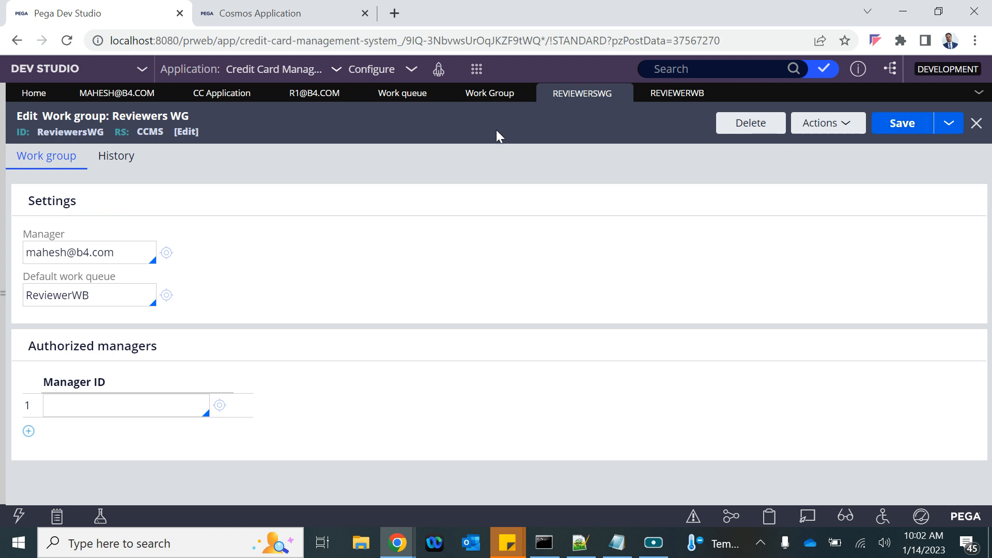
Step: In the CC Application case type, route the Review CC Application step to the ReviewerWB work queue and save
left_click(193, 89)
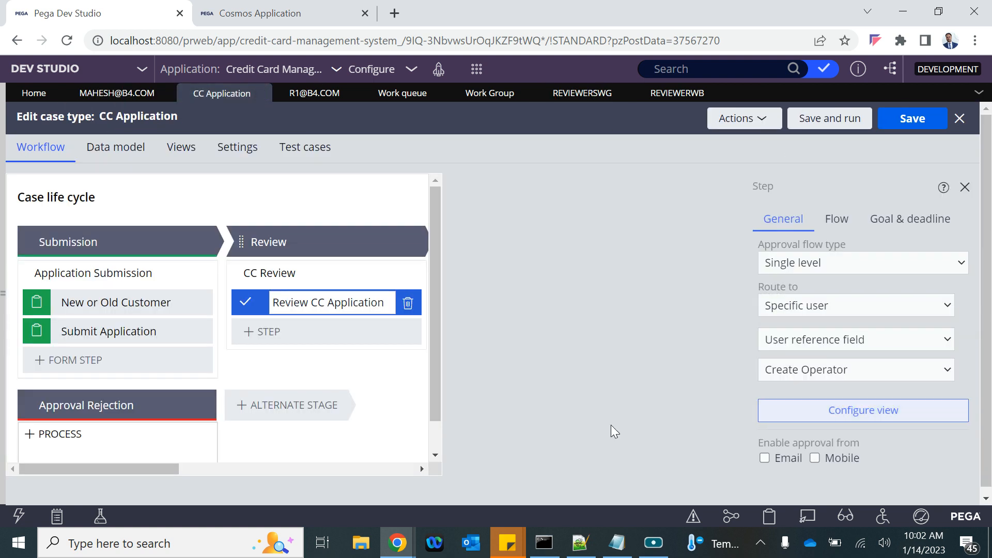
left_click(796, 305)
left_click(797, 338)
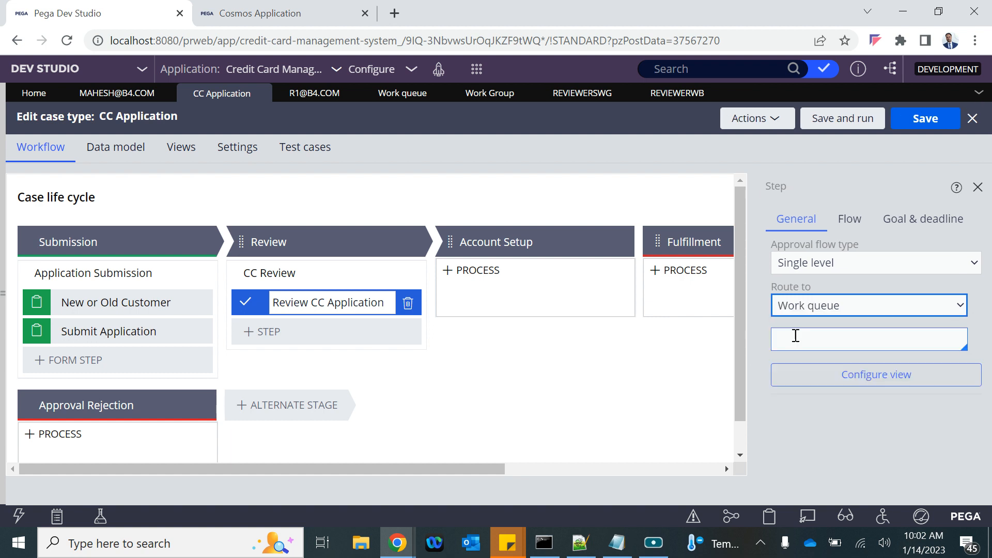
left_click(848, 337)
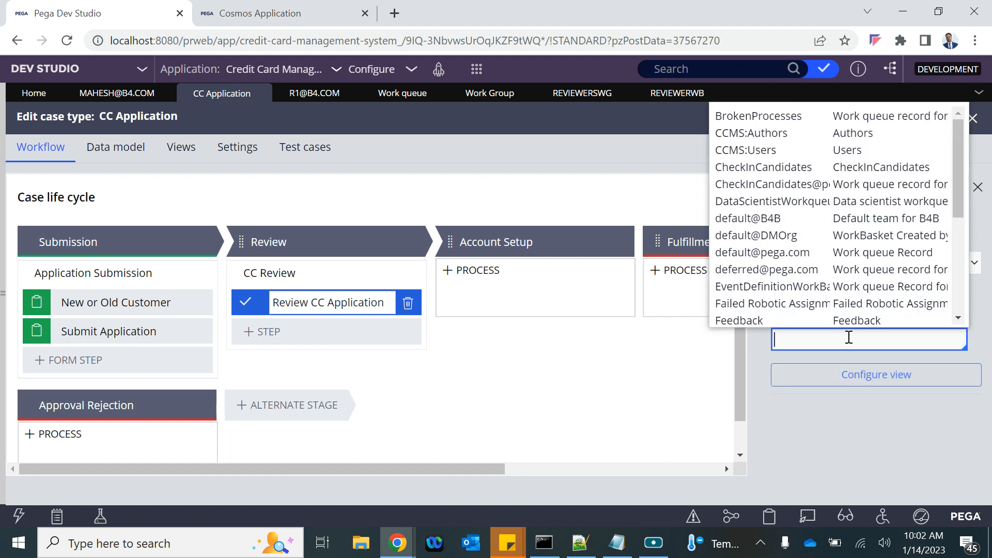
type("re")
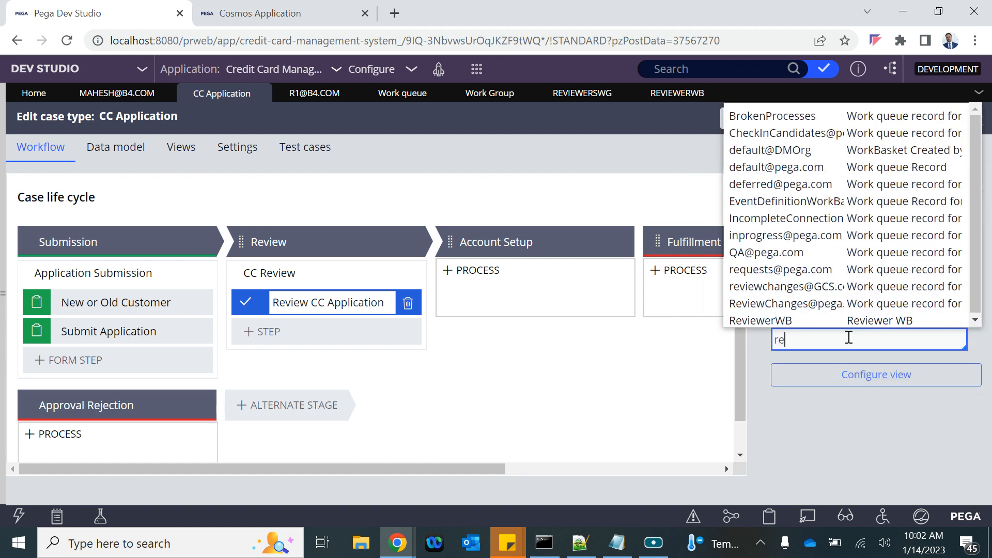
left_click(790, 320)
left_click(930, 119)
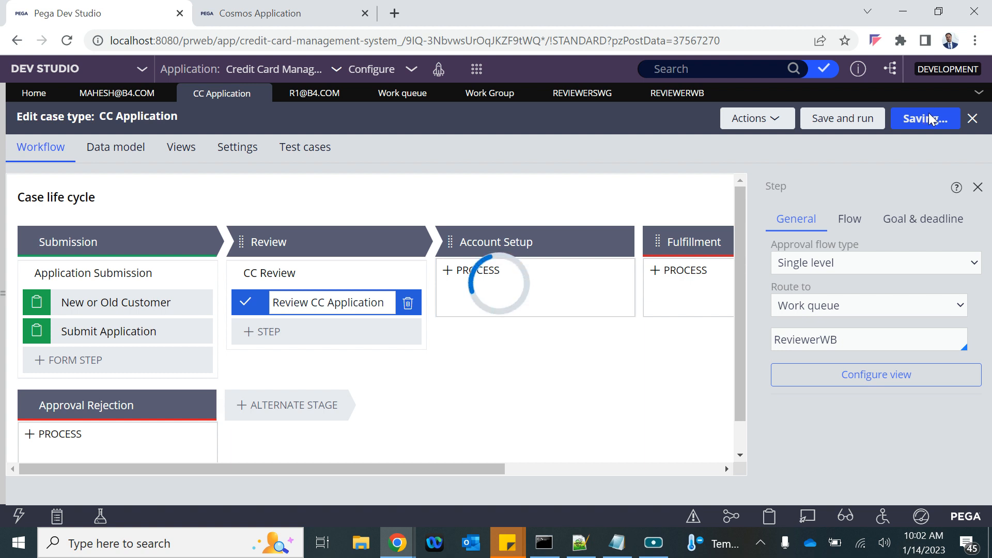
triple_click(290, 300)
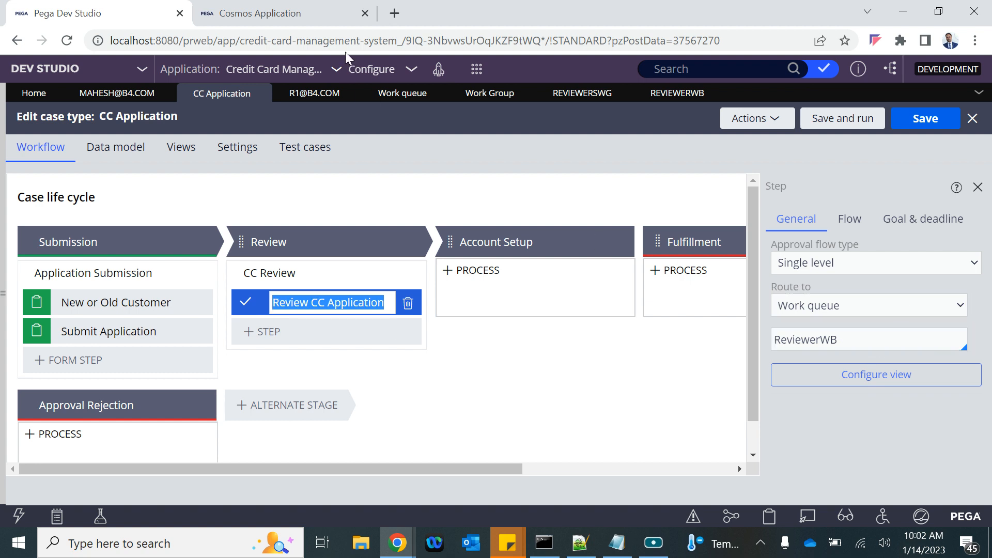
left_click(476, 69)
Step: Create a new CC Application case, continue past user type selection, and submit the form as C-3002
mouse_move(582, 85)
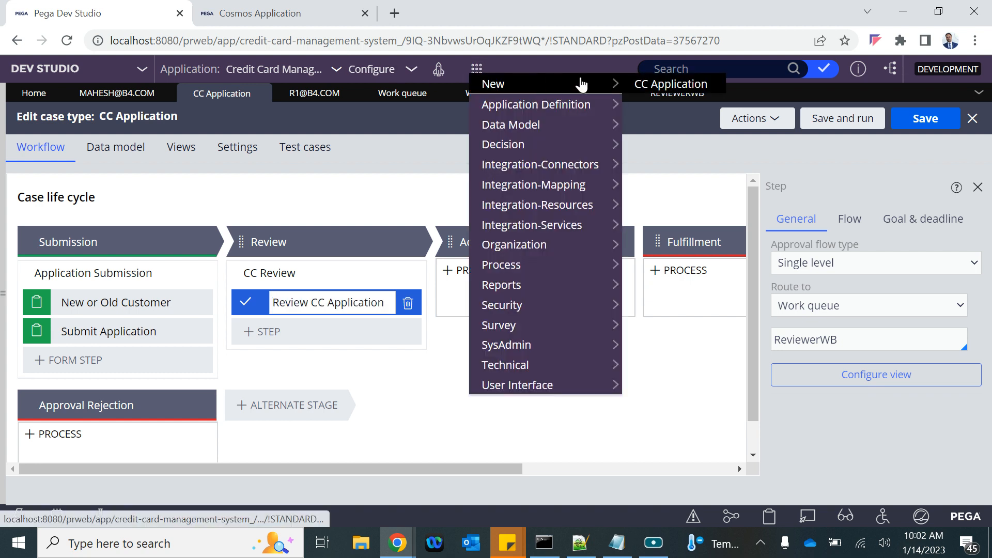
left_click(667, 84)
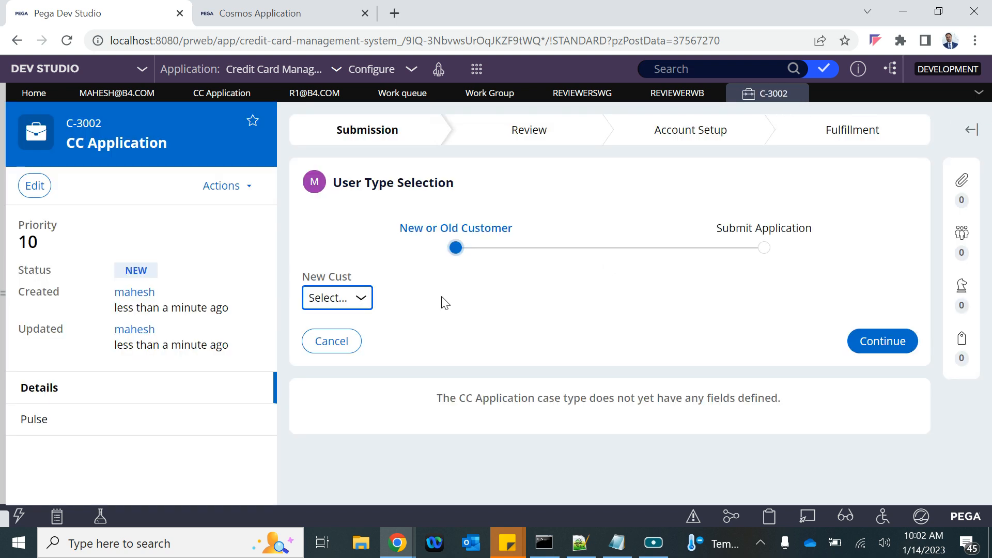
left_click(873, 340)
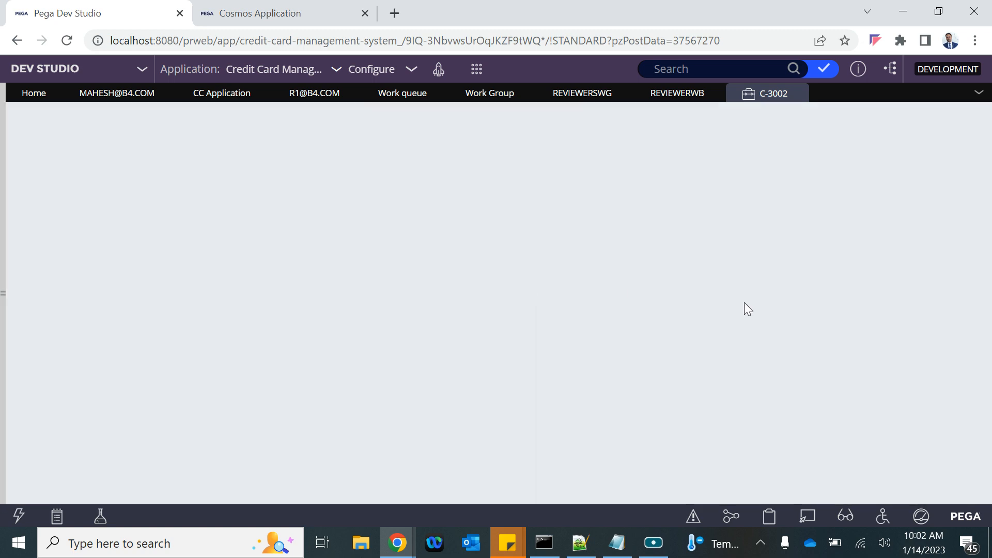
scroll(915, 439, "down", 10)
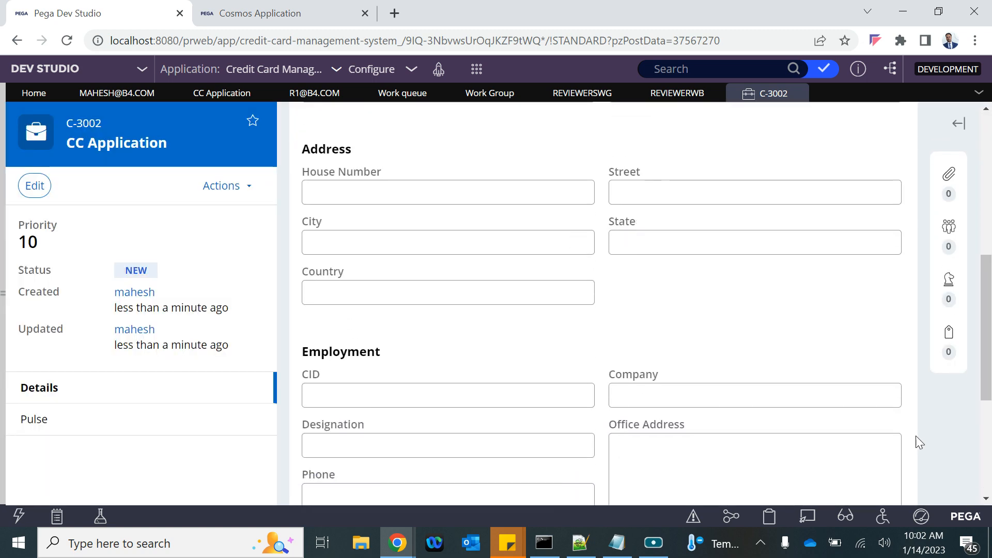
left_click(885, 412)
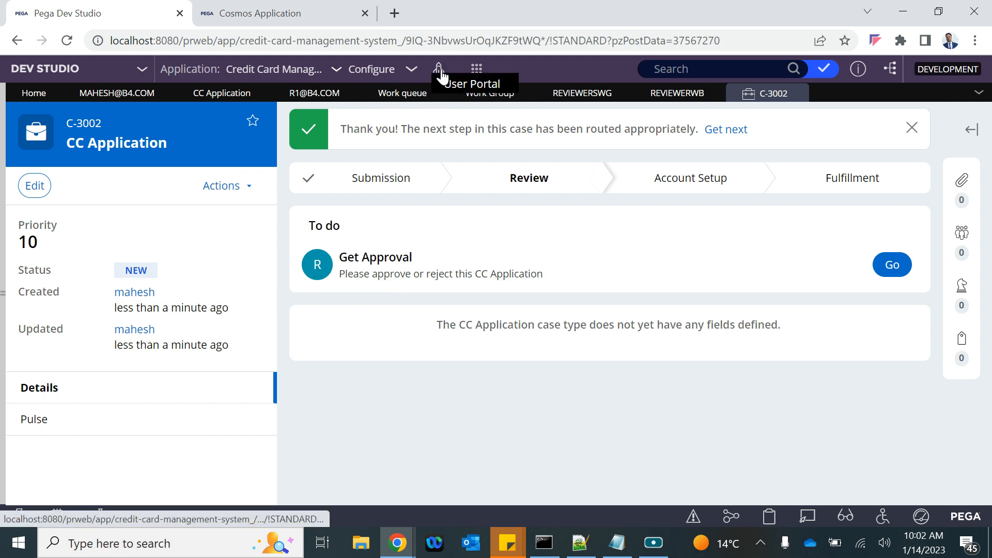
Step: In the Cosmos User Portal, open the Dashboard listing 11 new CC Application cases and the Reviewers WG team
left_click(273, 15)
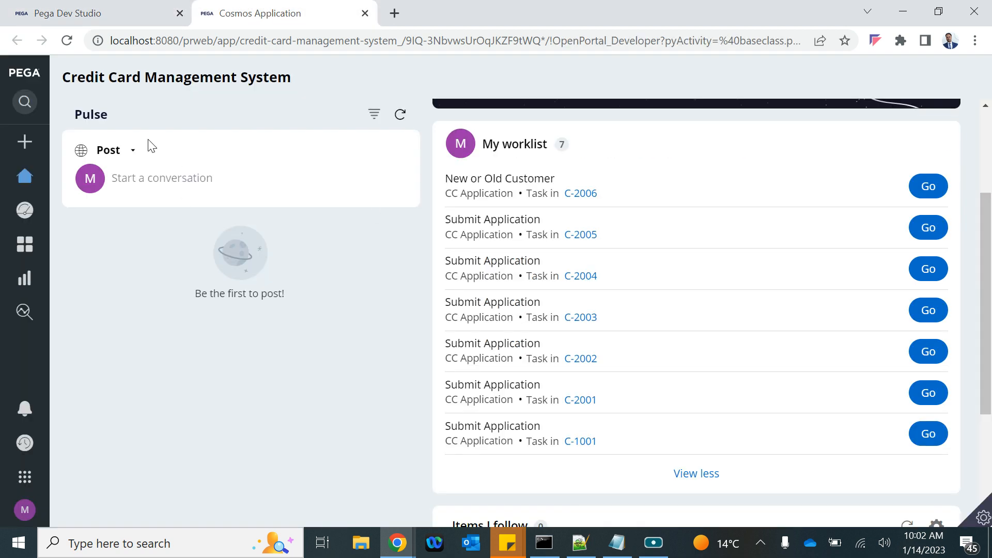
left_click(24, 176)
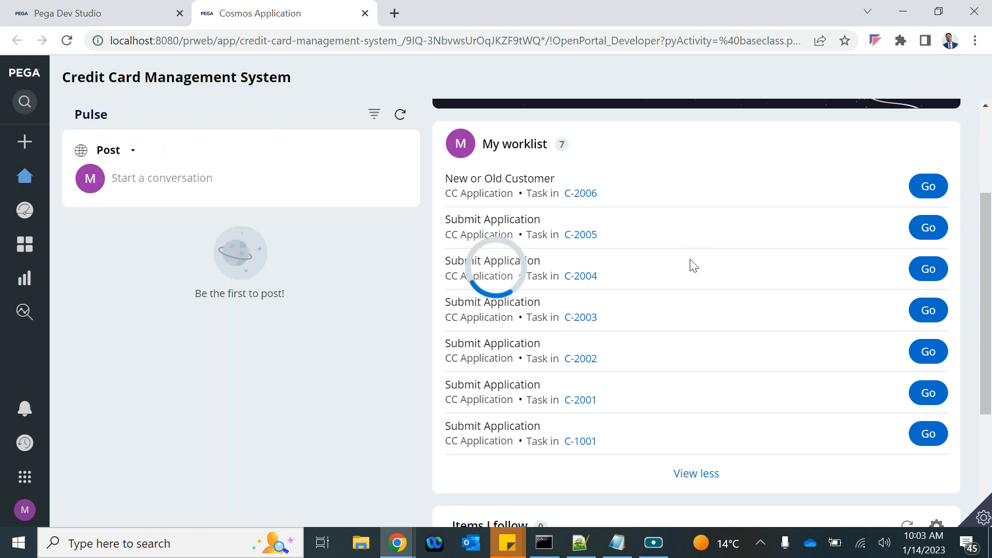
mouse_move(24, 209)
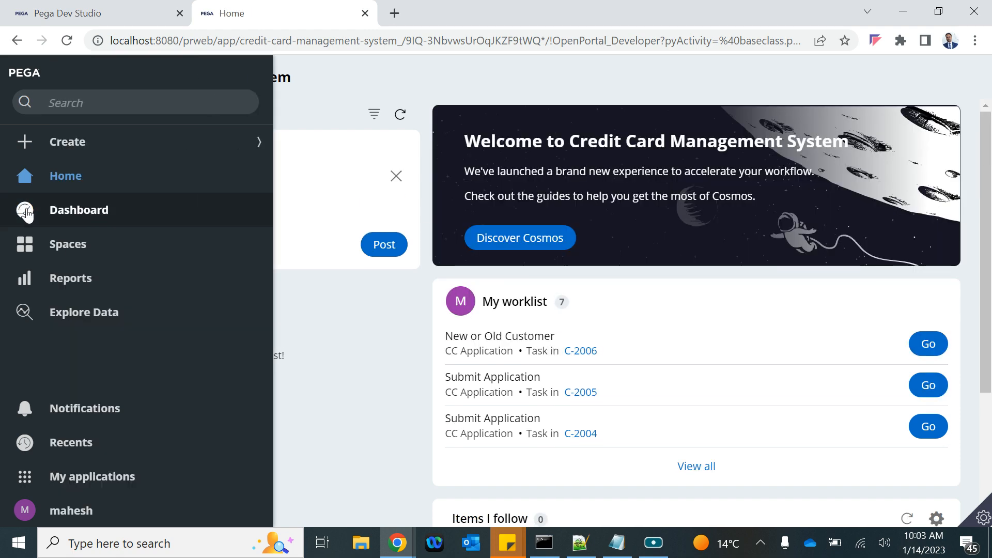
left_click(132, 13)
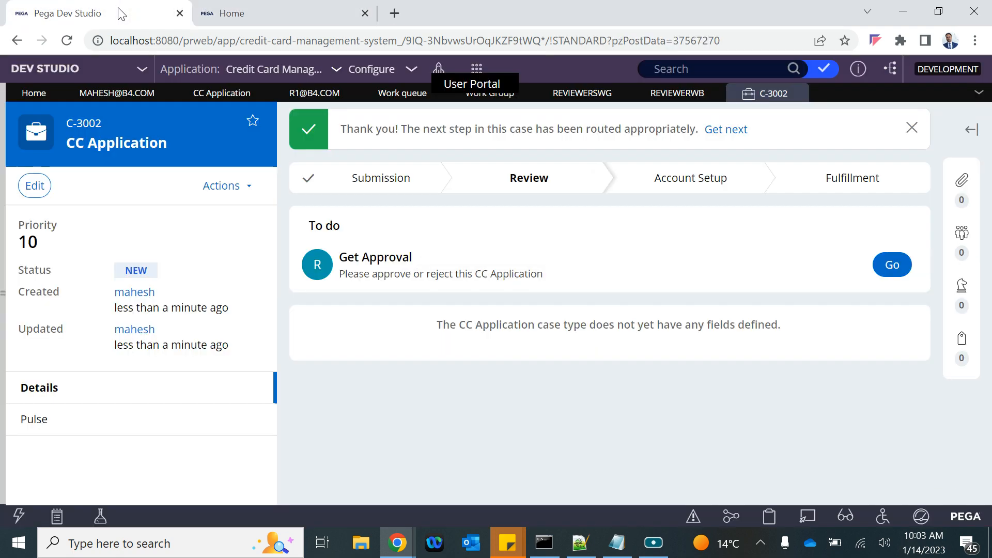
left_click(248, 13)
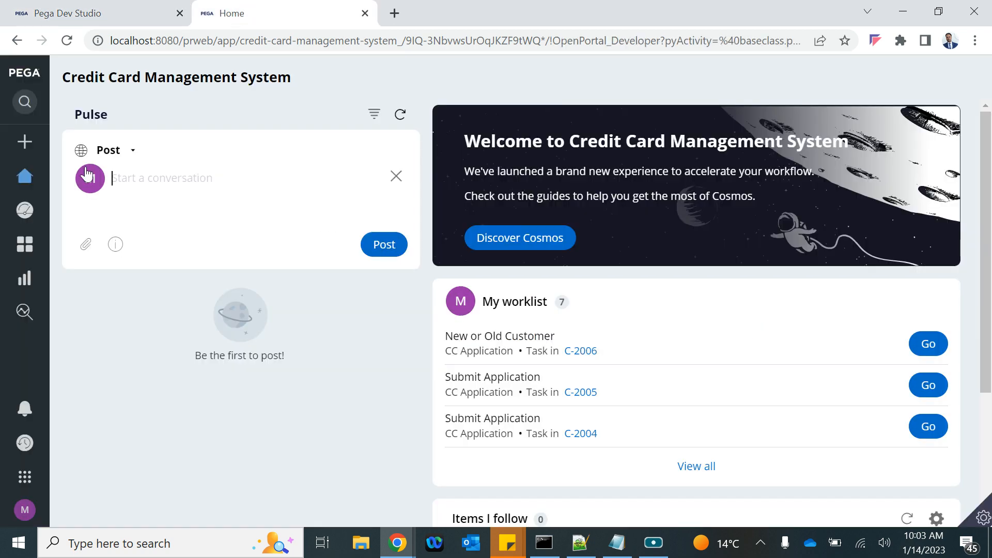
left_click(29, 209)
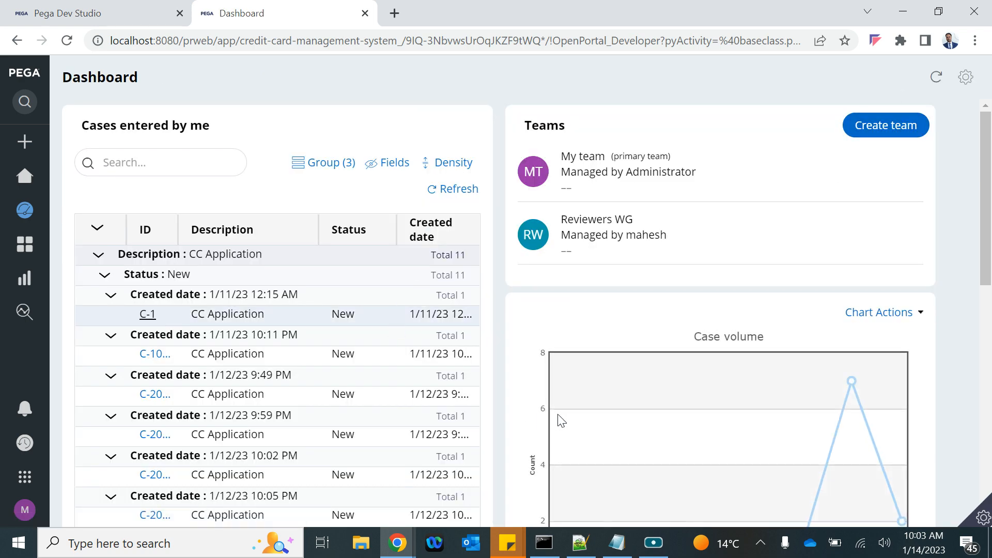
scroll(561, 422, "down", 5)
scroll(561, 421, "up", 5)
scroll(684, 460, "down", 8)
scroll(682, 465, "up", 8)
mouse_move(20, 222)
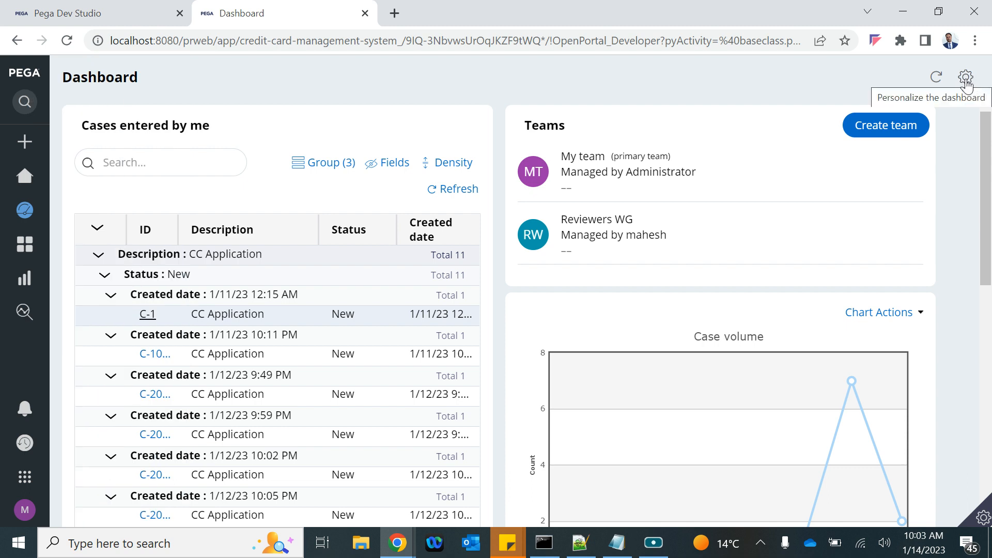
Step: Enter dashboard personalization and open the add-widgets dialog for Slot 2
left_click(966, 79)
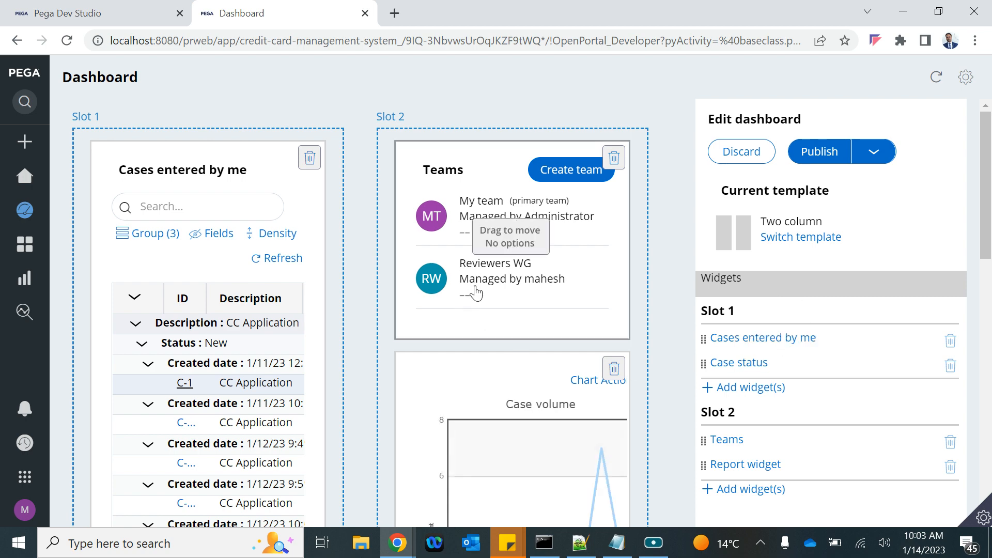
scroll(780, 312, "down", 8)
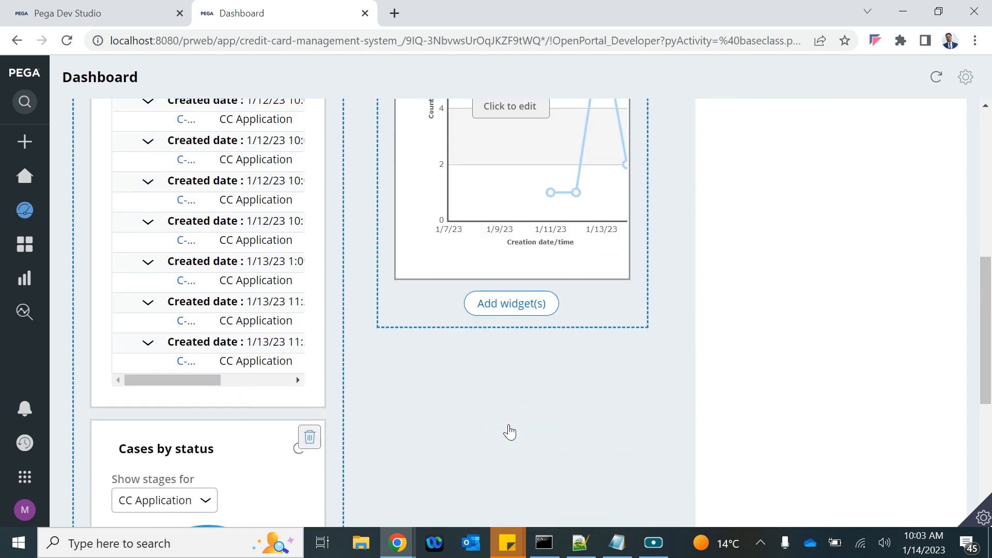
scroll(509, 362, "up", 6)
scroll(512, 346, "down", 2)
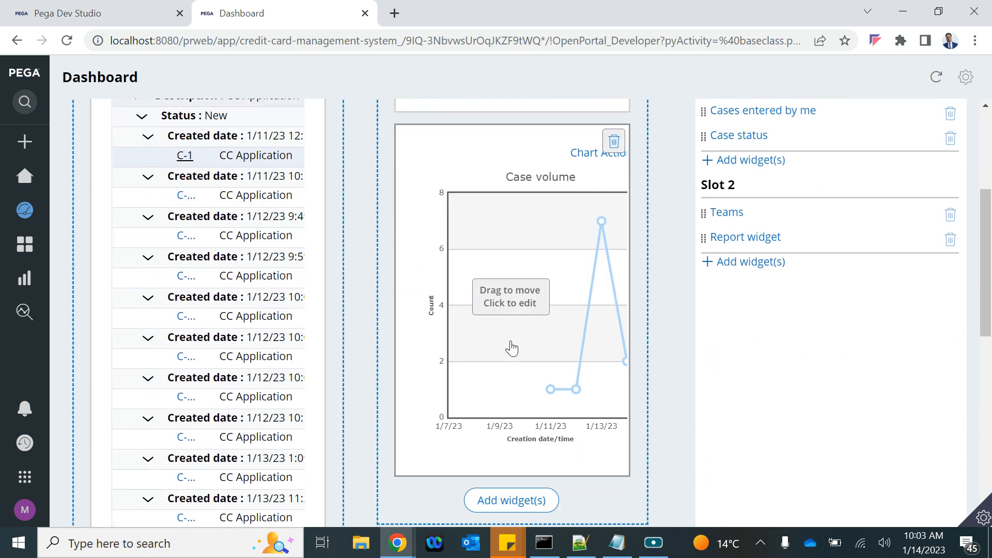
scroll(514, 336, "up", 4)
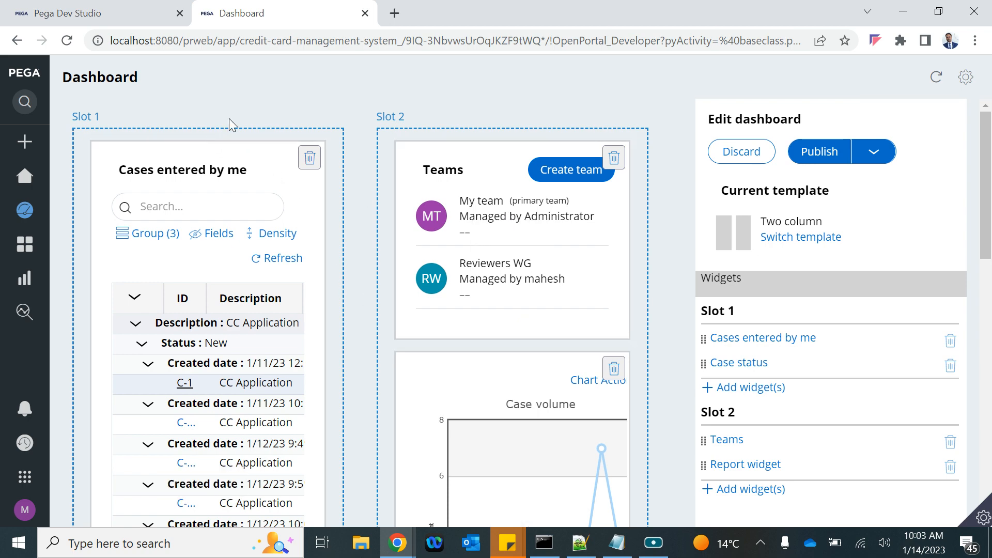
scroll(764, 374, "down", 2)
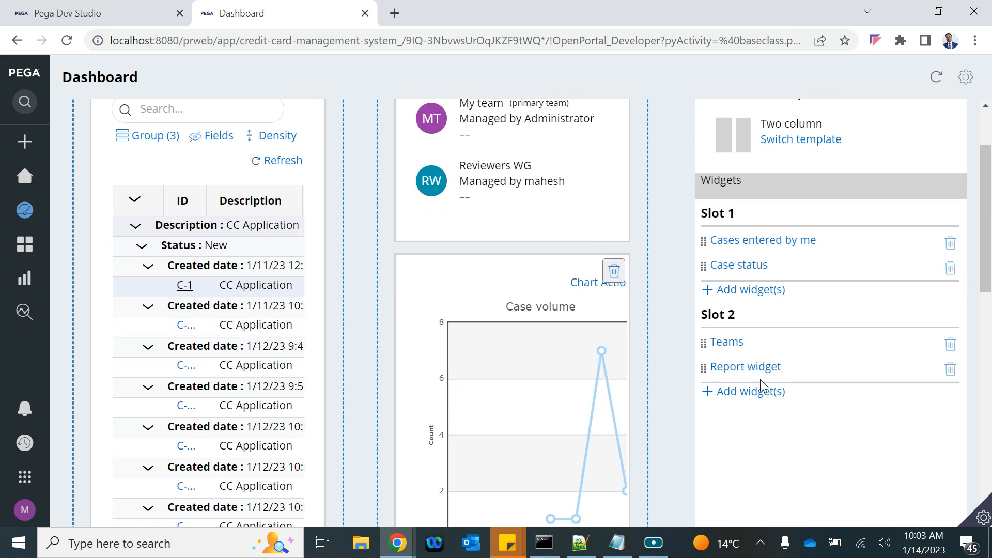
left_click(739, 397)
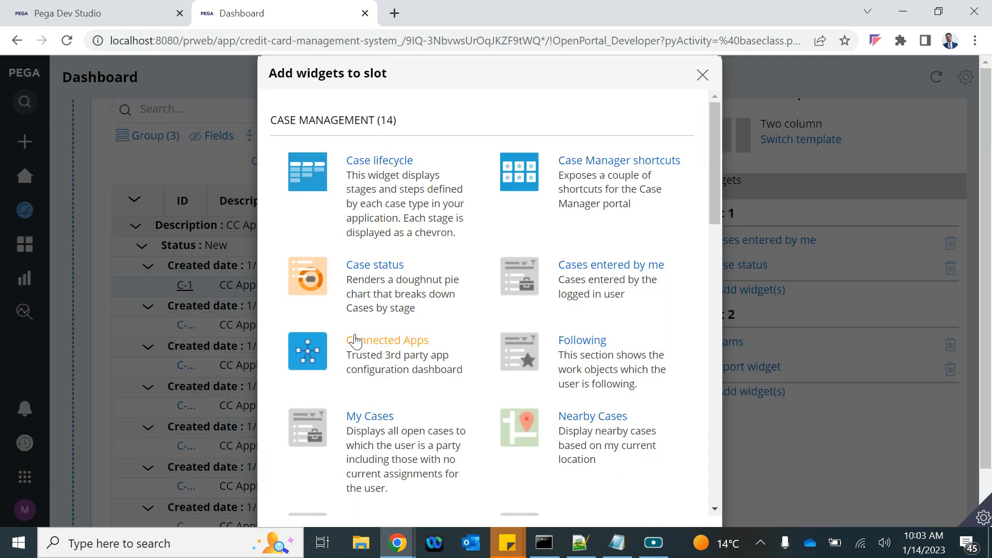
Step: Add the Team work list widget to Slot 2 and publish the dashboard
scroll(344, 360, "down", 5)
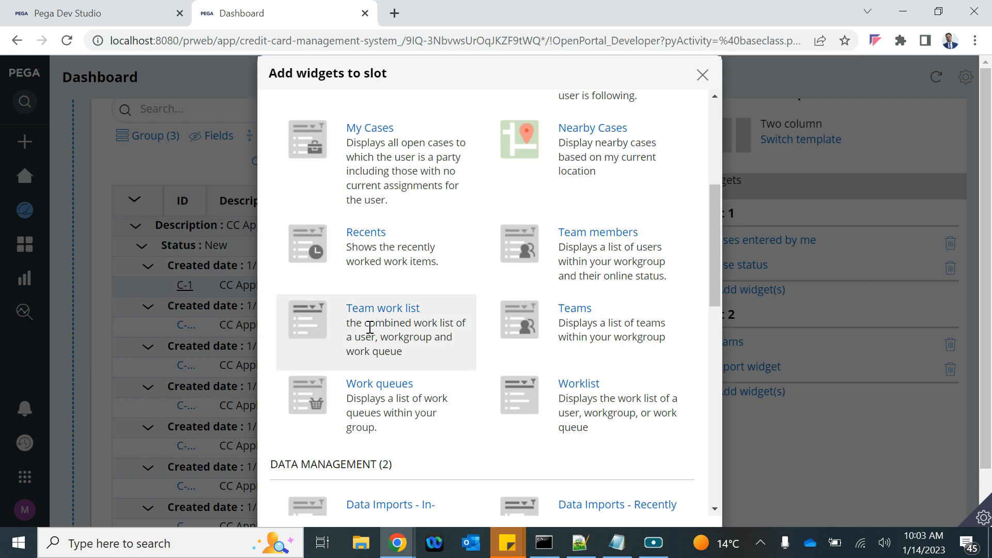
scroll(411, 316, "down", 1)
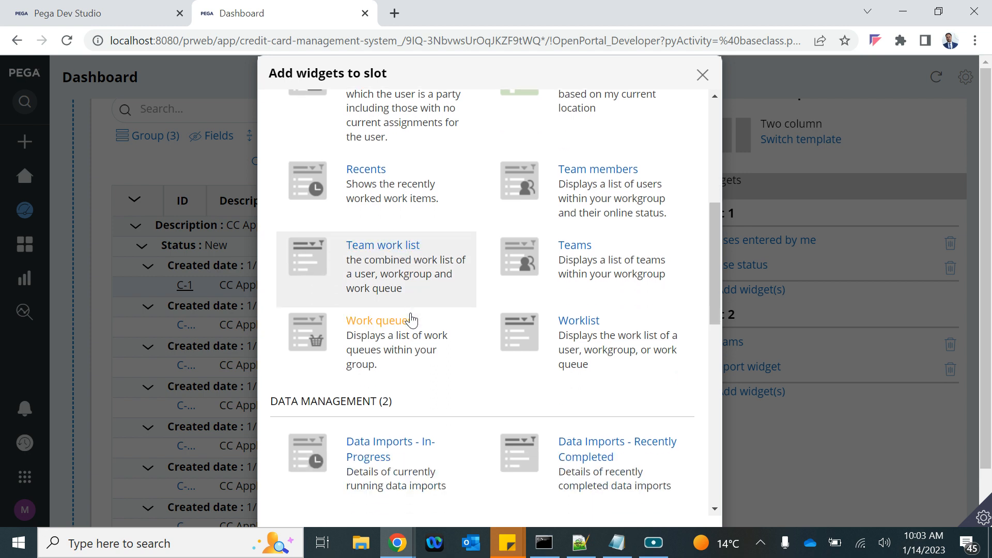
scroll(445, 279, "down", 1)
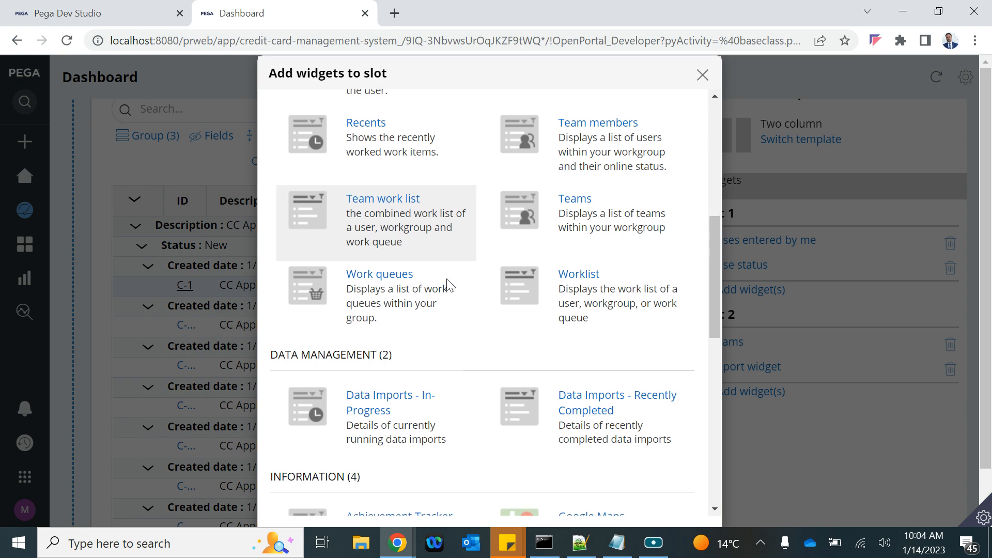
scroll(447, 284, "down", 1)
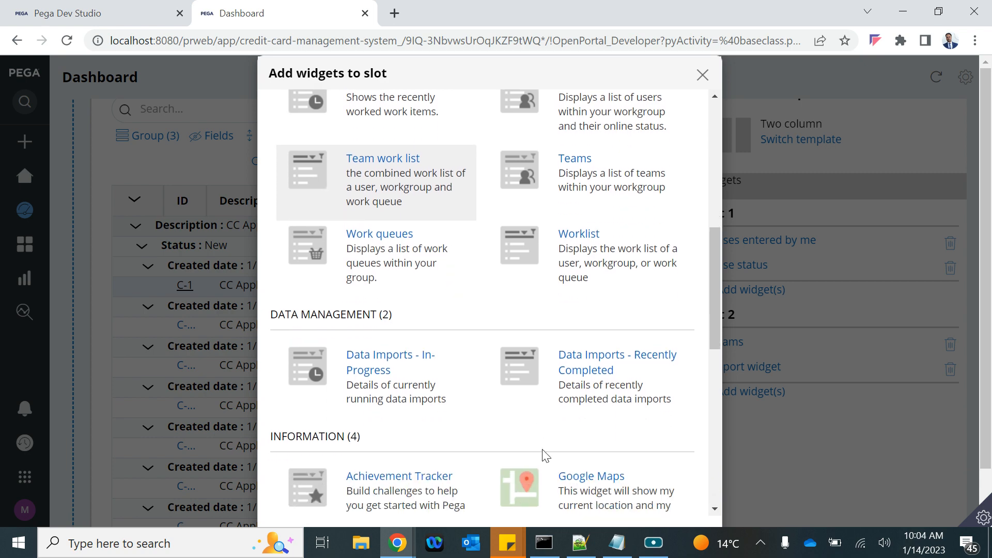
scroll(546, 456, "down", 10)
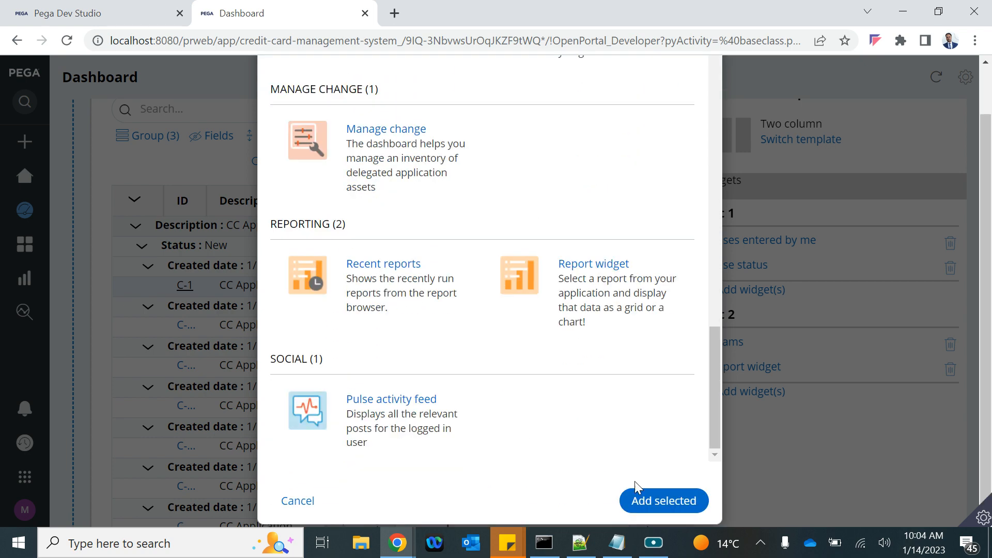
left_click(639, 499)
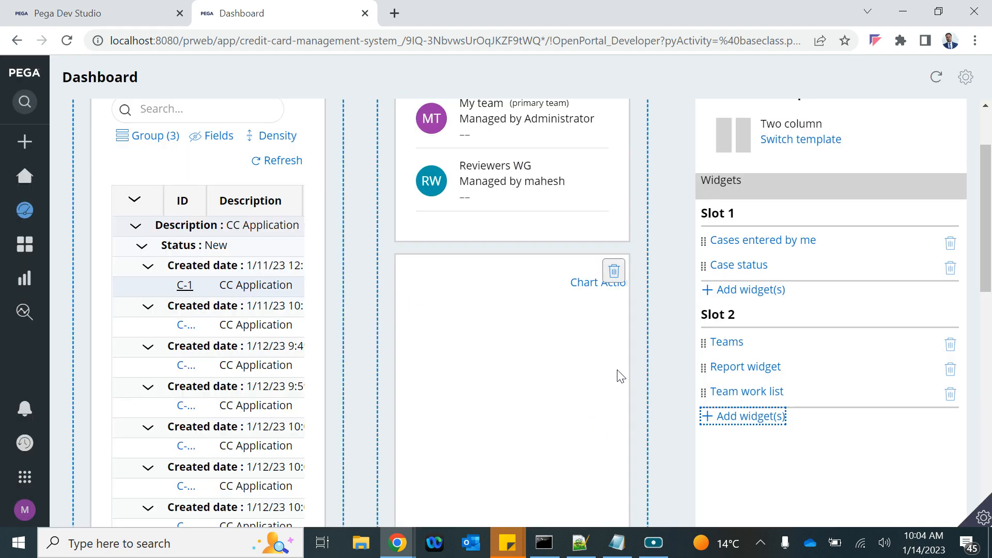
scroll(620, 376, "down", 8)
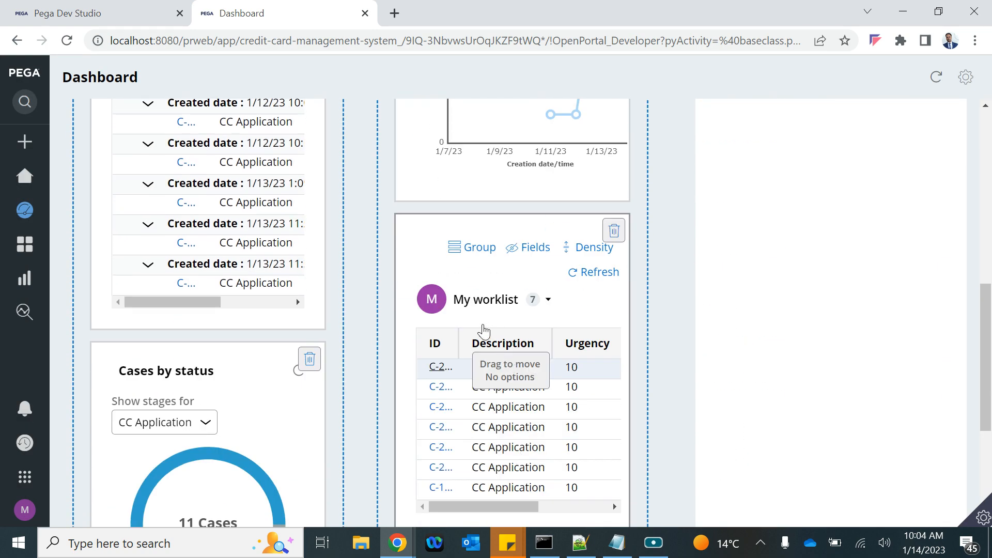
scroll(516, 362, "down", 3)
scroll(512, 233, "up", 3)
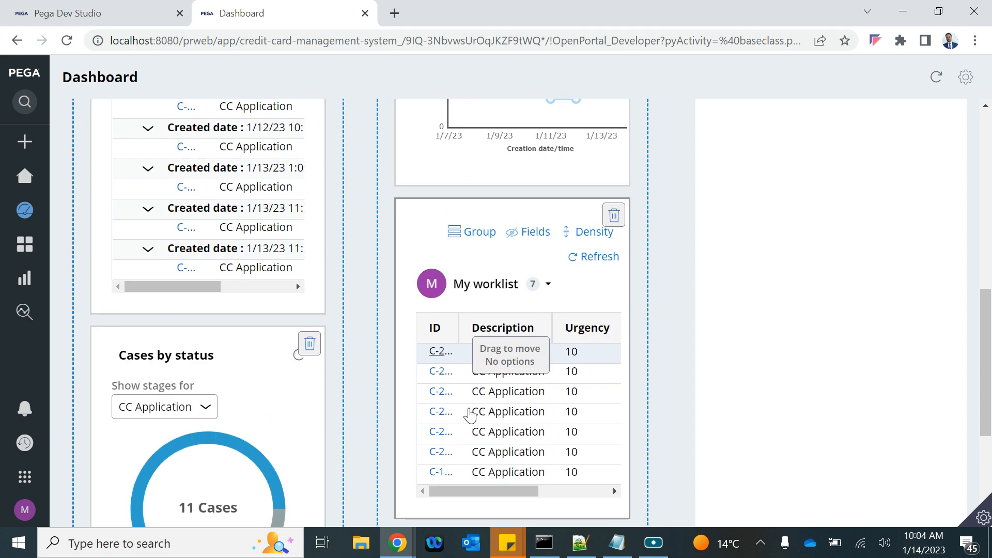
scroll(490, 299, "up", 8)
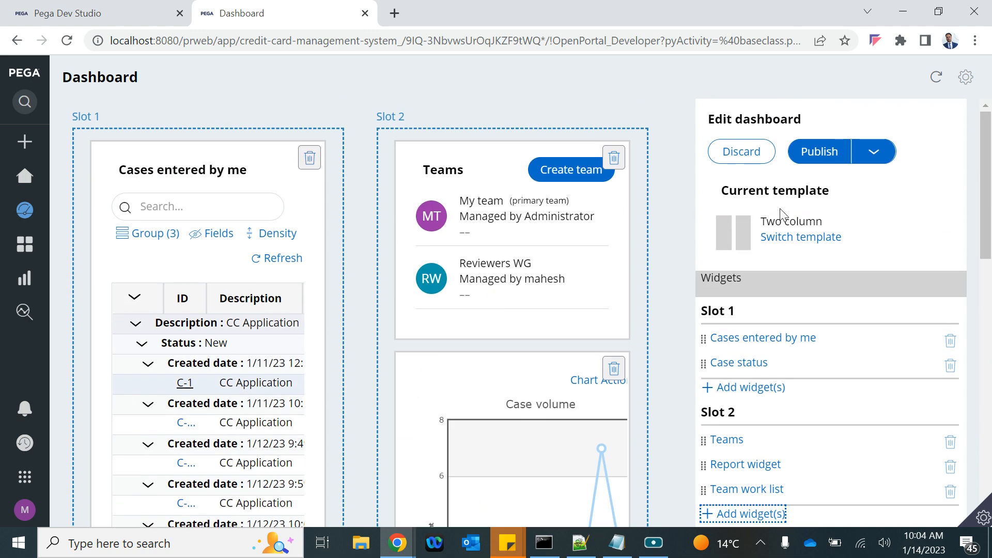
left_click(820, 153)
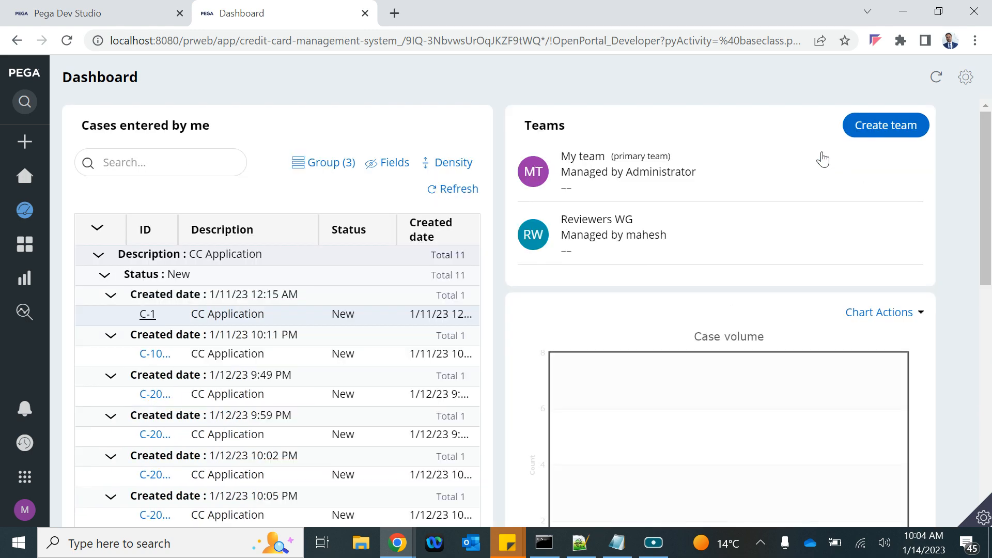
Step: Switch to the reviewer's incognito browser window and open its Dashboard showing My team and Reviewers WG
scroll(693, 374, "down", 5)
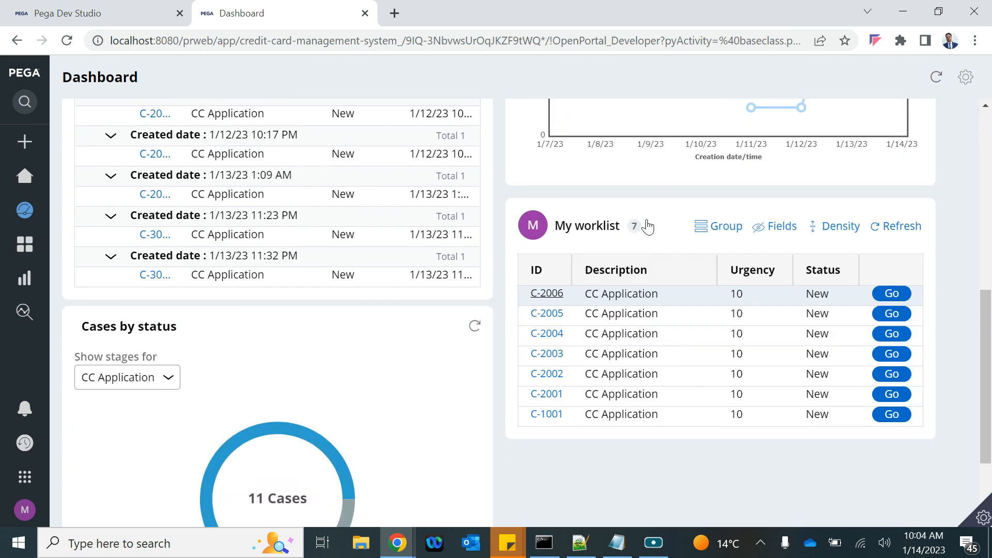
left_click(650, 228)
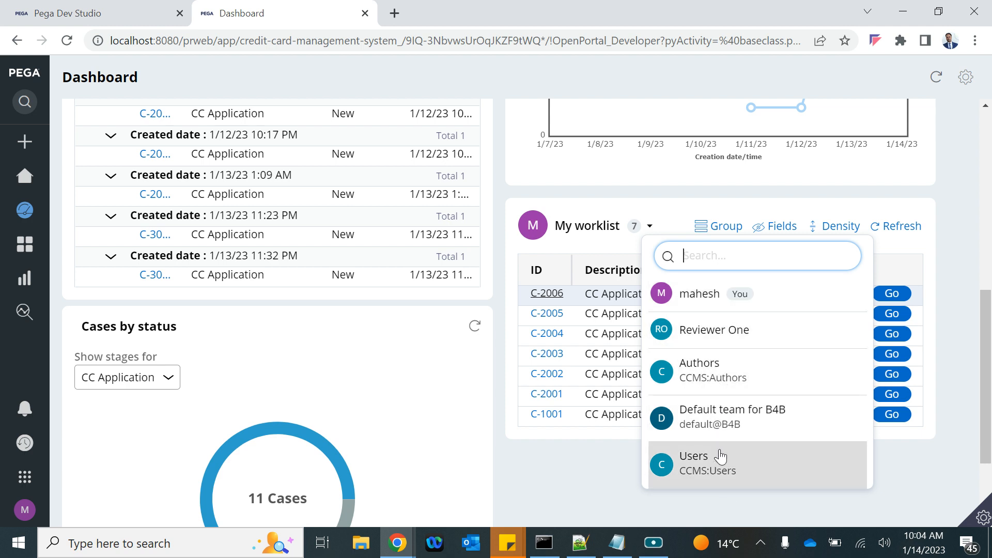
left_click(397, 543)
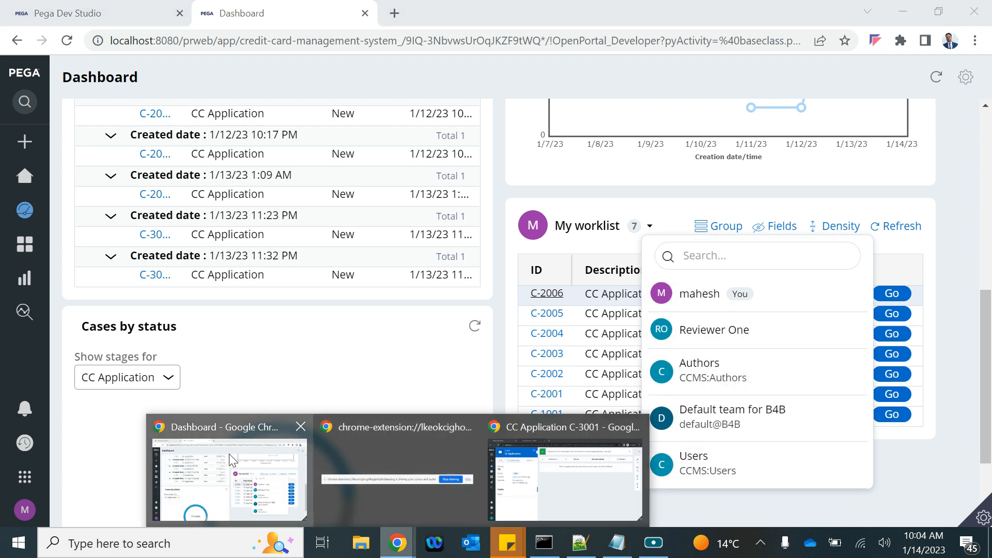
left_click(231, 459)
left_click(397, 542)
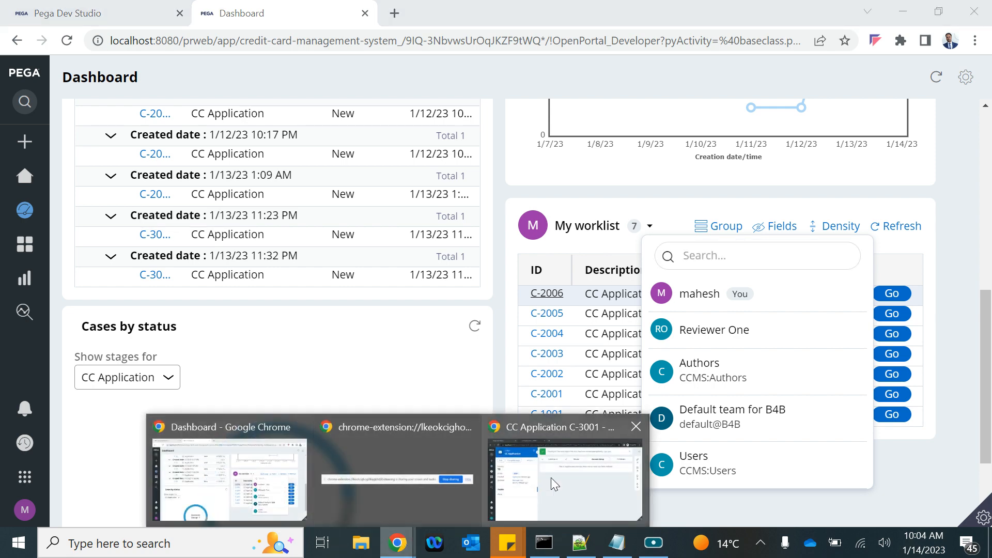
left_click(565, 481)
left_click(6, 212)
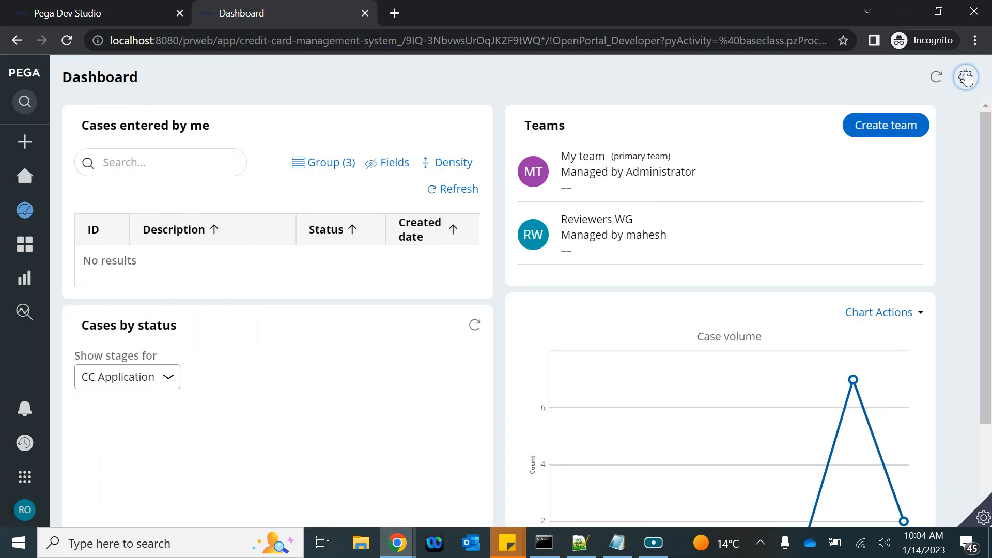
Step: On the reviewer's dashboard, add a Team work list widget to Slot 2 and publish it
left_click(966, 78)
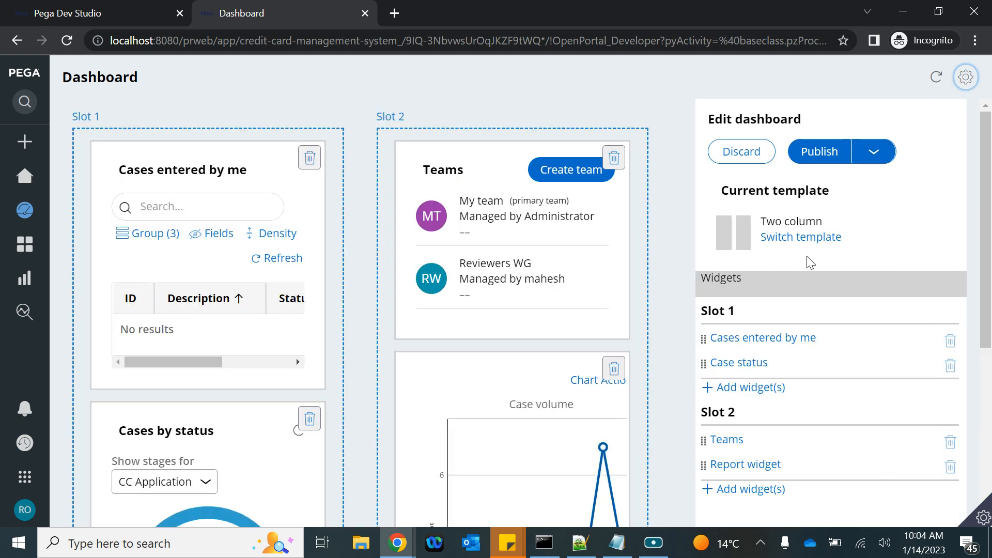
scroll(496, 258, "down", 5)
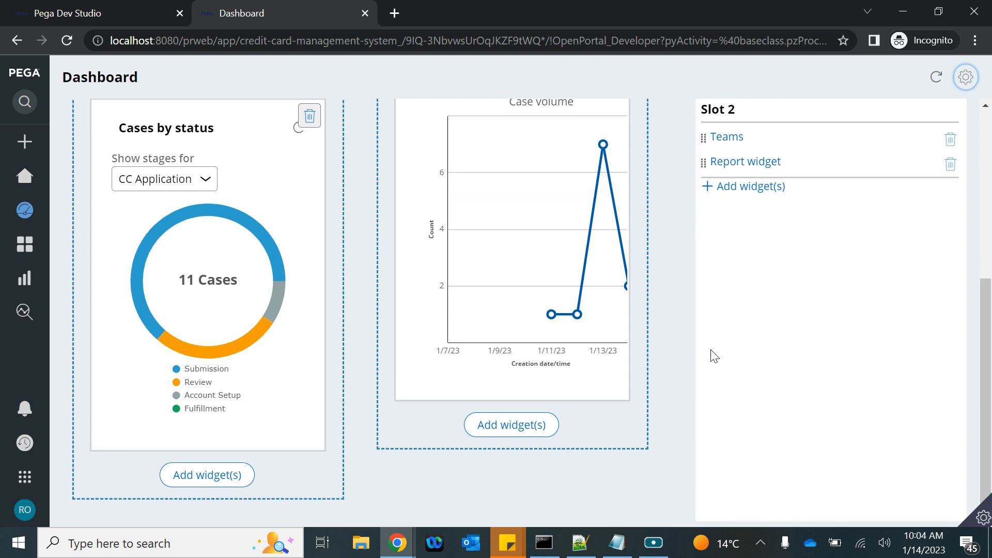
left_click(747, 187)
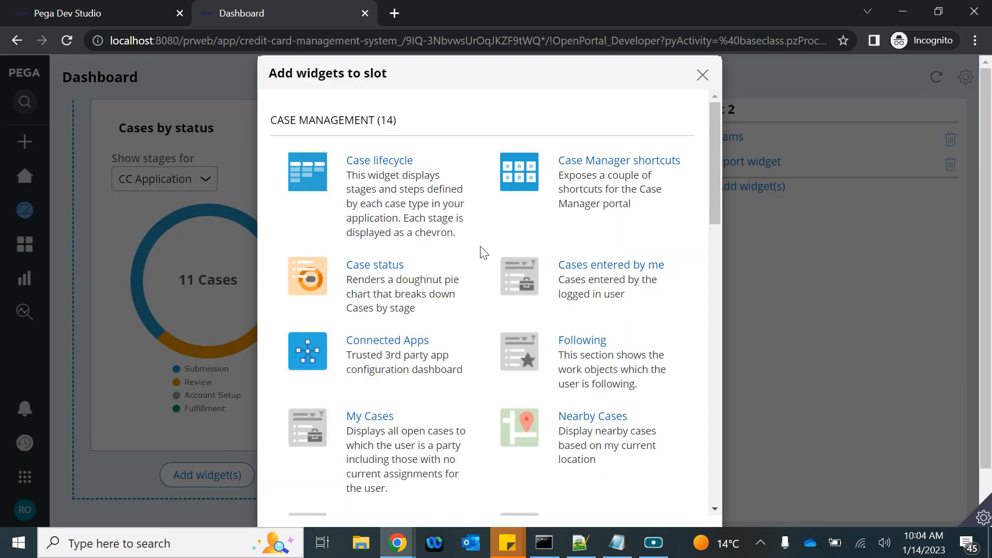
scroll(375, 403, "down", 6)
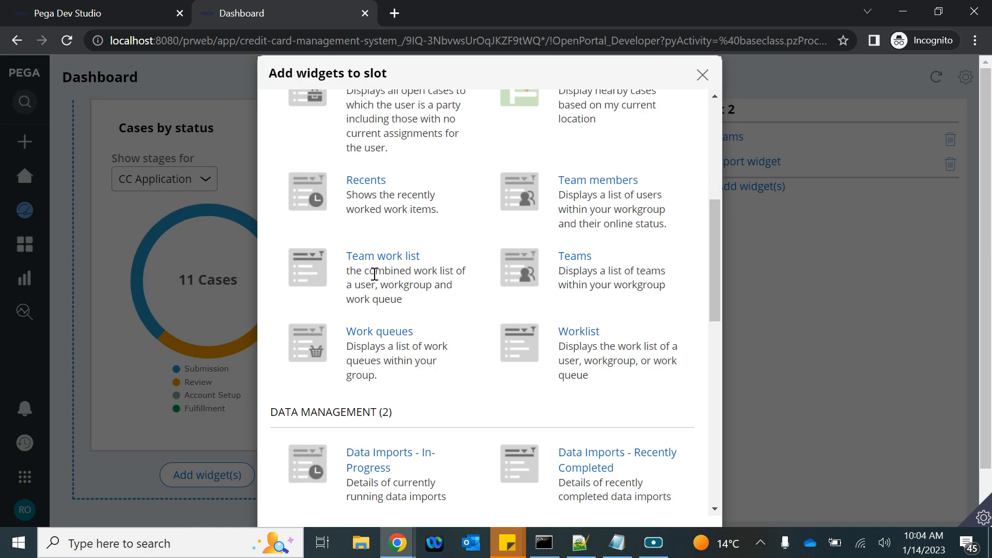
scroll(470, 312, "down", 10)
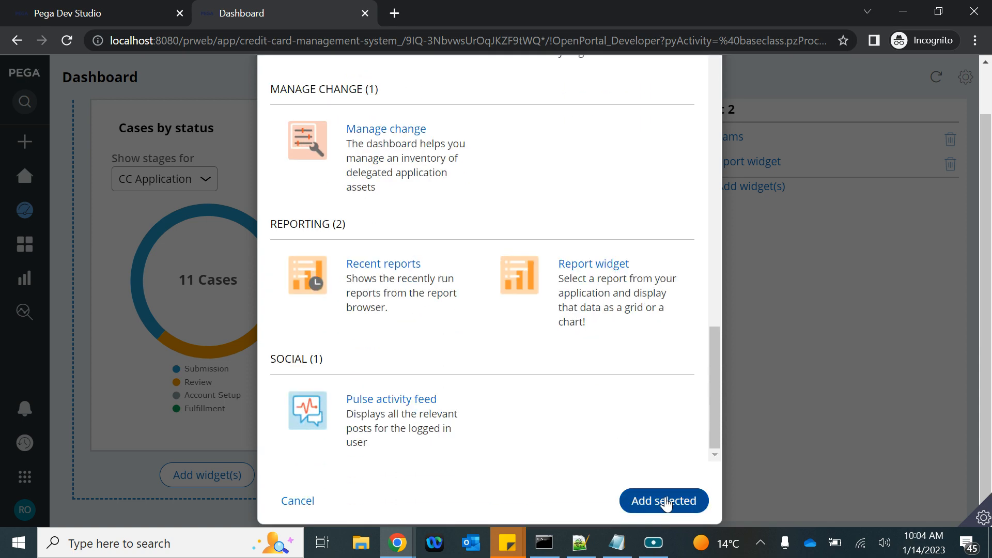
left_click(665, 501)
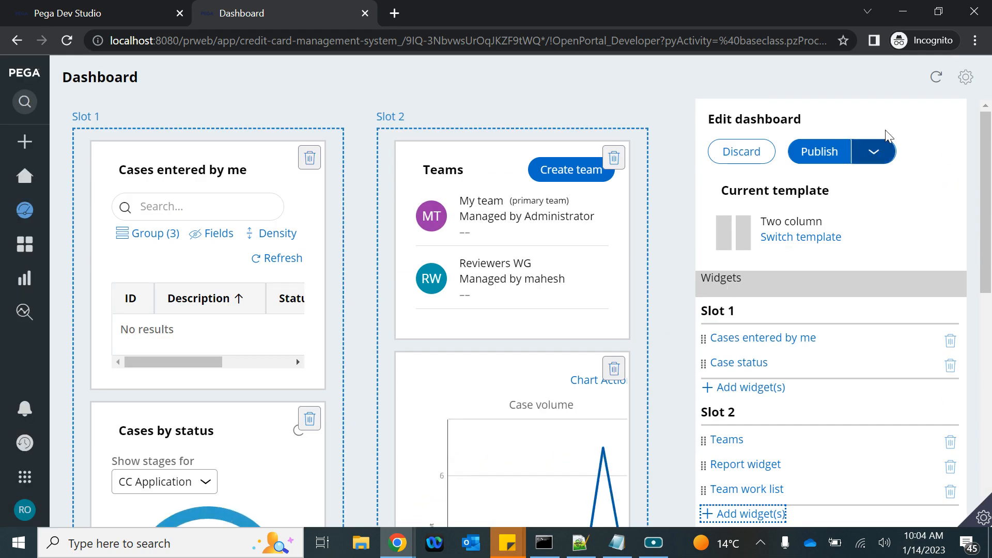
left_click(820, 152)
scroll(783, 288, "down", 5)
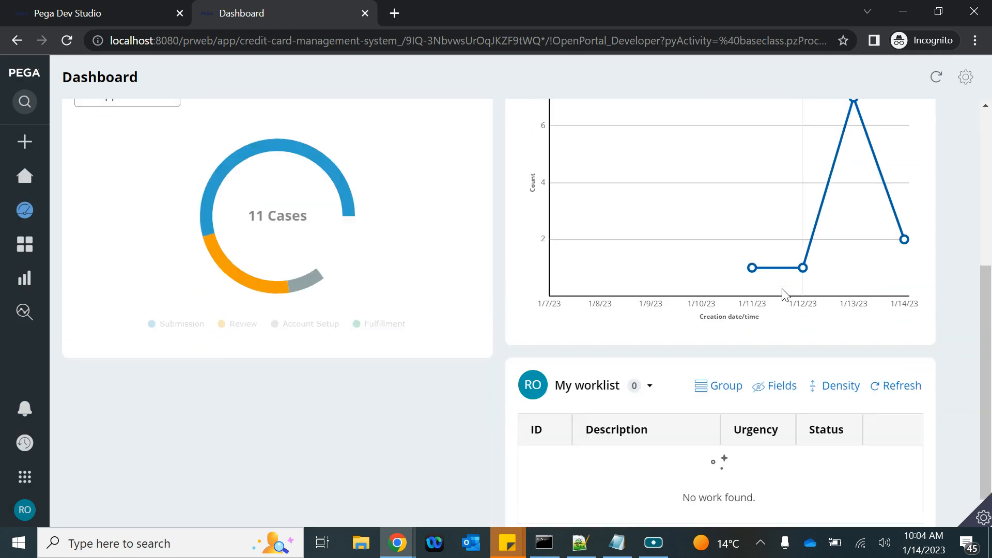
Step: Return to the Dev Studio window showing case C-3002 in Review, assigned to ReviewerWB
scroll(782, 289, "down", 1)
left_click(647, 358)
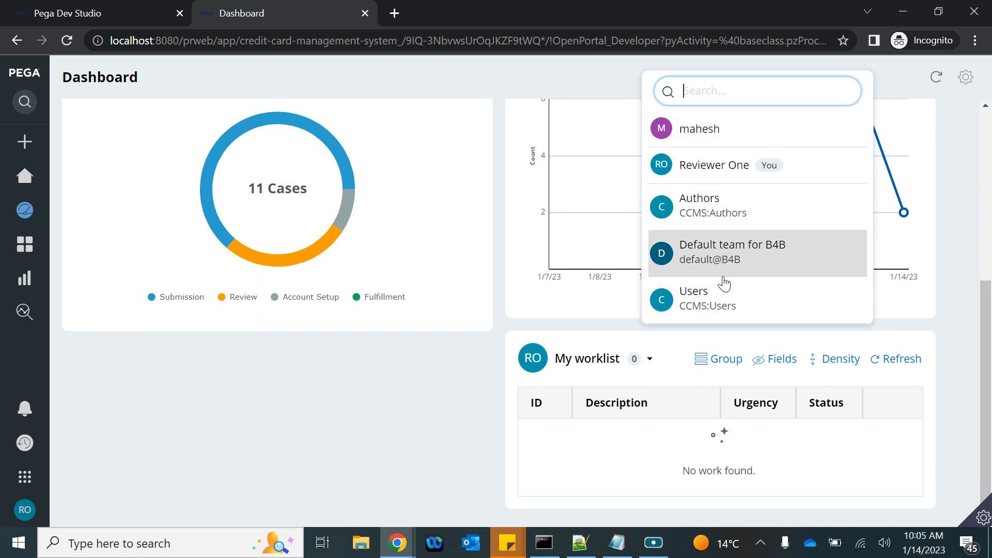
left_click(90, 16)
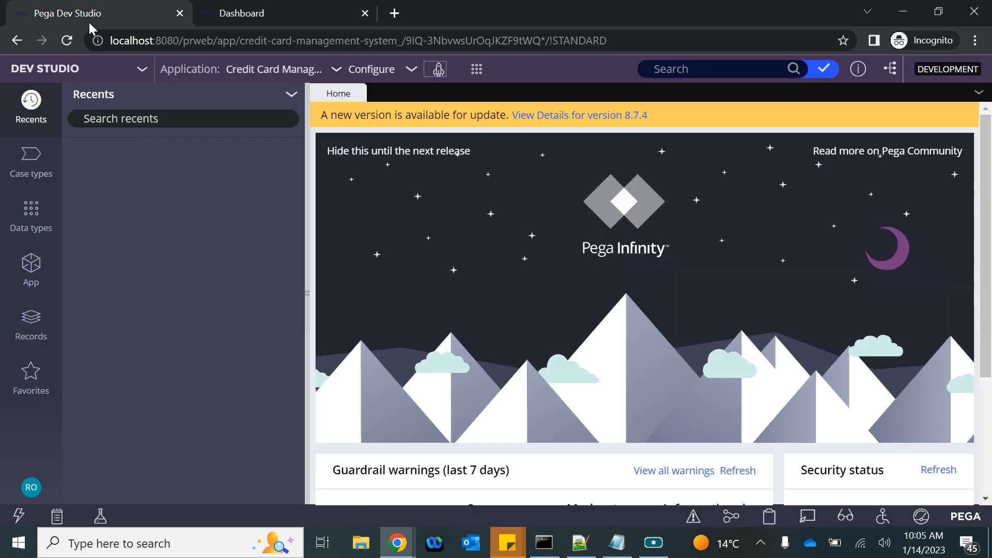
left_click(243, 15)
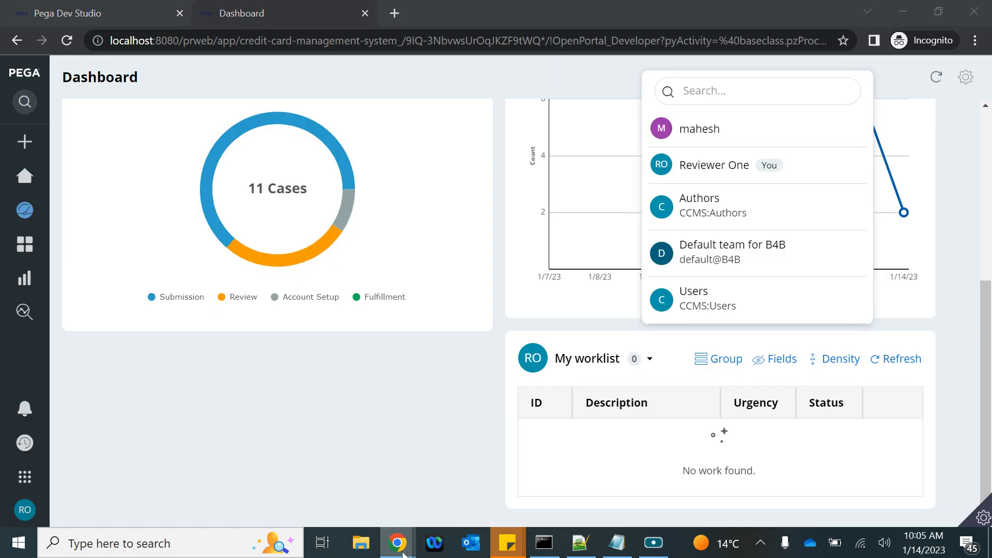
mouse_move(397, 543)
left_click(230, 470)
left_click(113, 14)
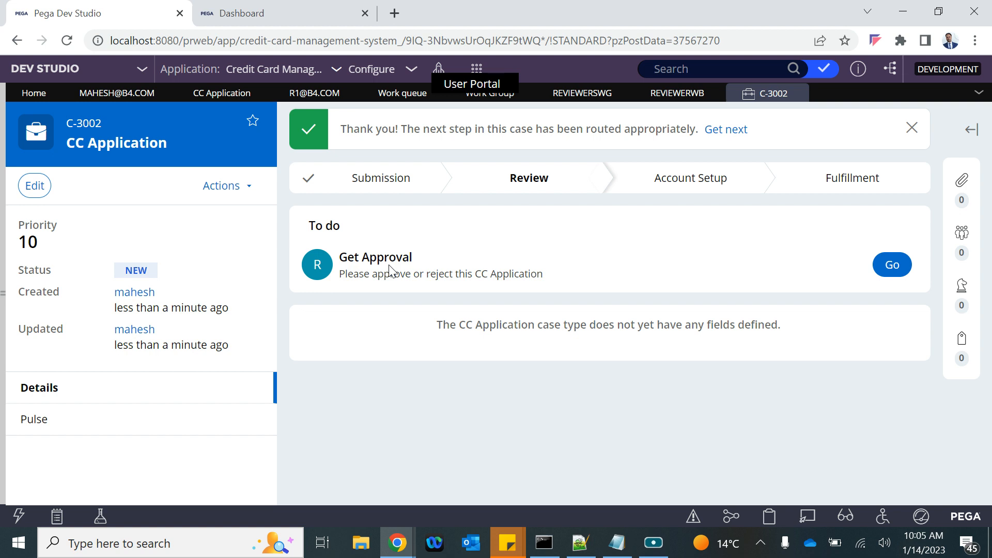
Step: Open the Reviewer One operator record at its Work routing settings
left_click(313, 94)
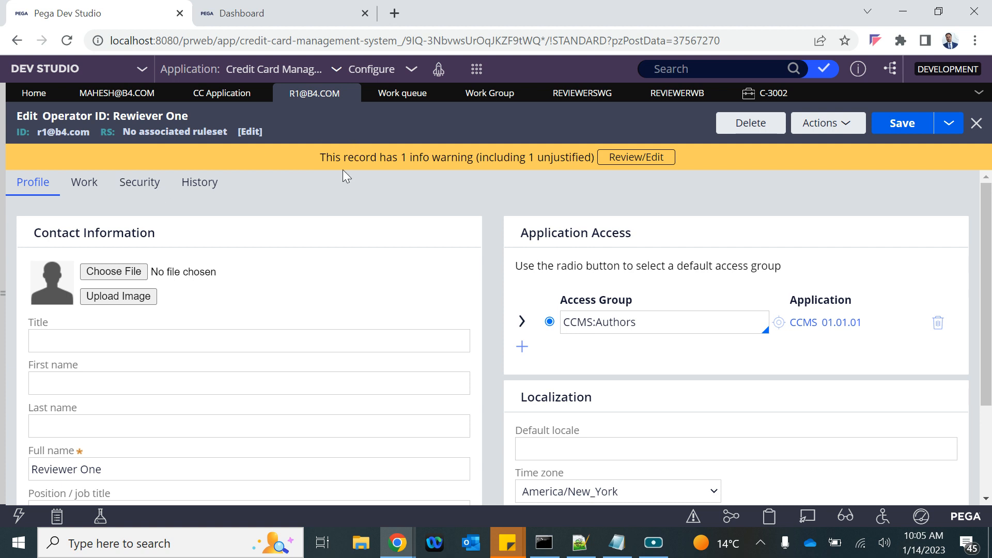
left_click(95, 186)
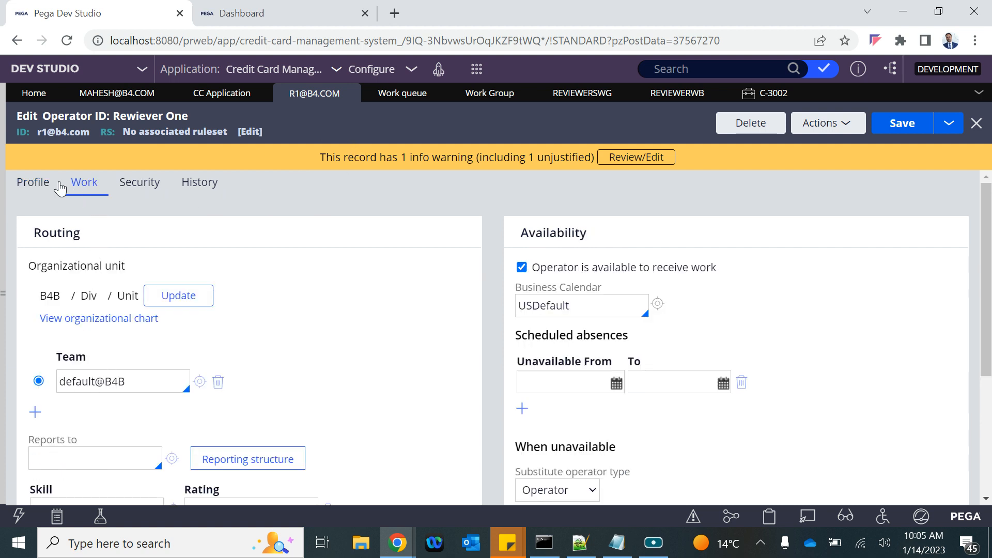
left_click(32, 184)
left_click(81, 183)
scroll(133, 401, "down", 1)
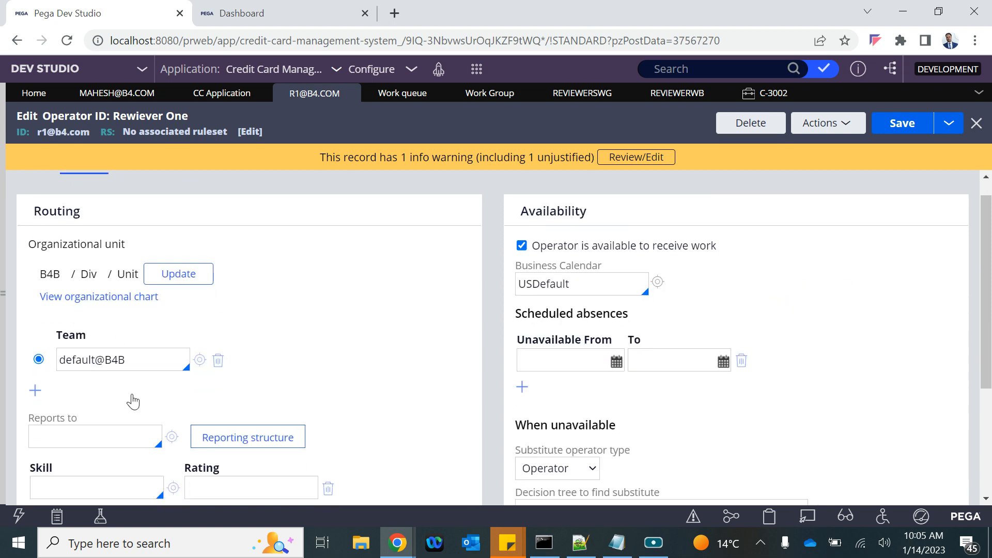
scroll(133, 401, "down", 1)
Step: Replace the team default@B4B with ReviewersWG and save the operator
left_click_drag(148, 304, 59, 296)
key("BackSpace")
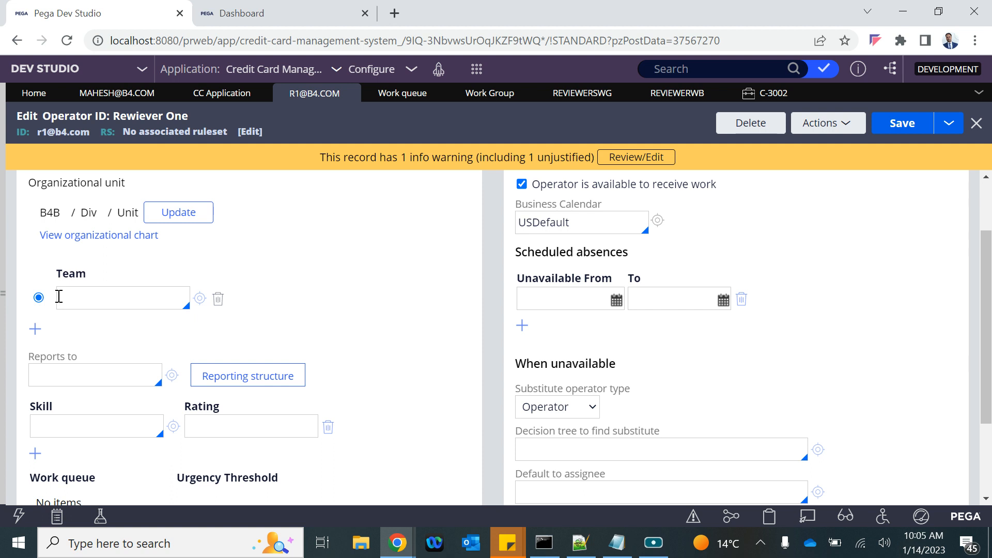
key("Down")
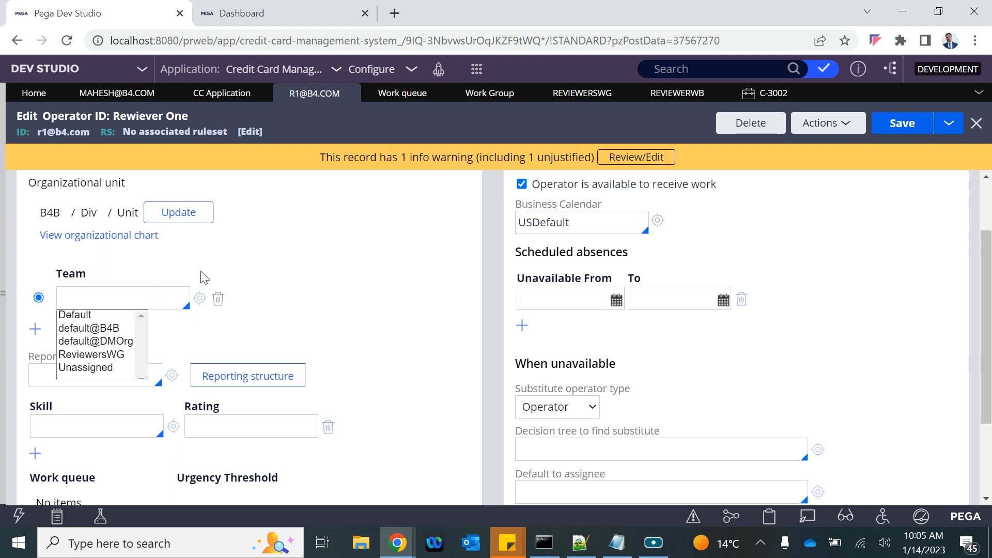
key("Down")
key("Down")
key("Down")
key("Down")
key("Return")
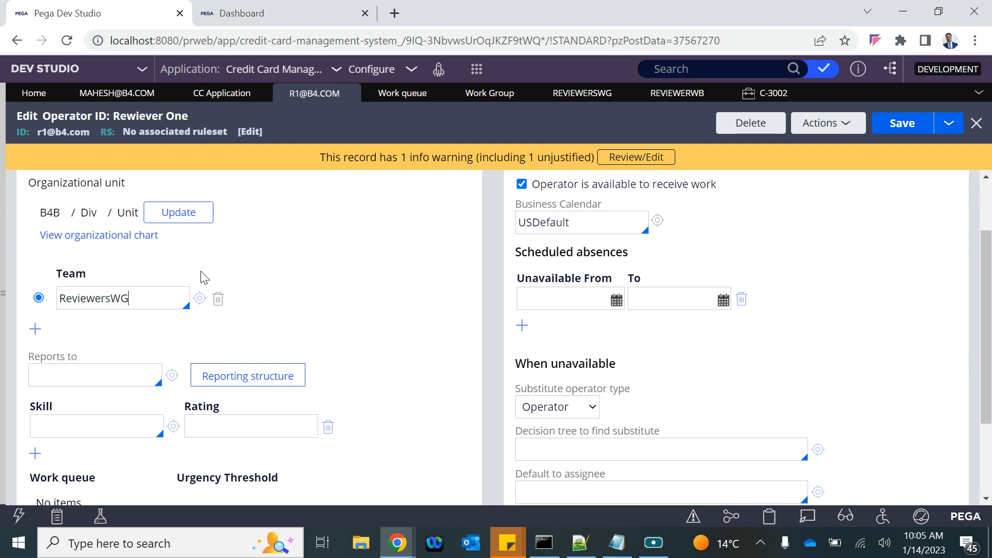
left_click(903, 124)
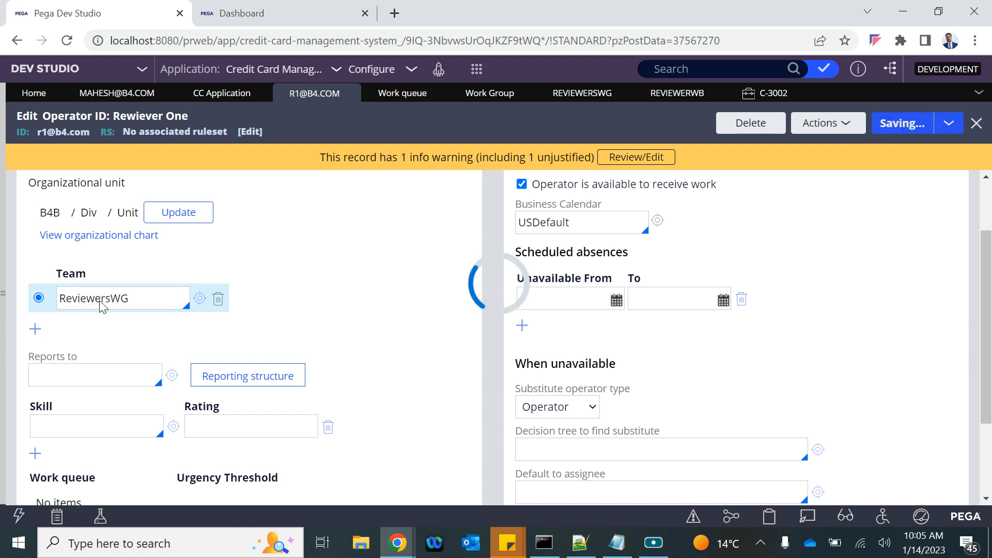
left_click(954, 127)
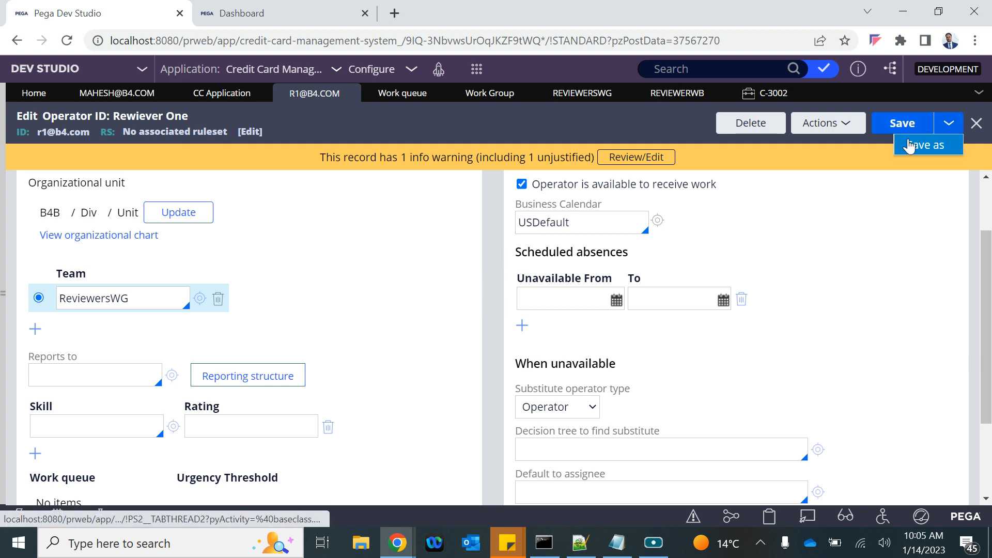
Step: Save a copy of the operator as Reviewer Two, with its operator ID ending in 2
left_click(924, 145)
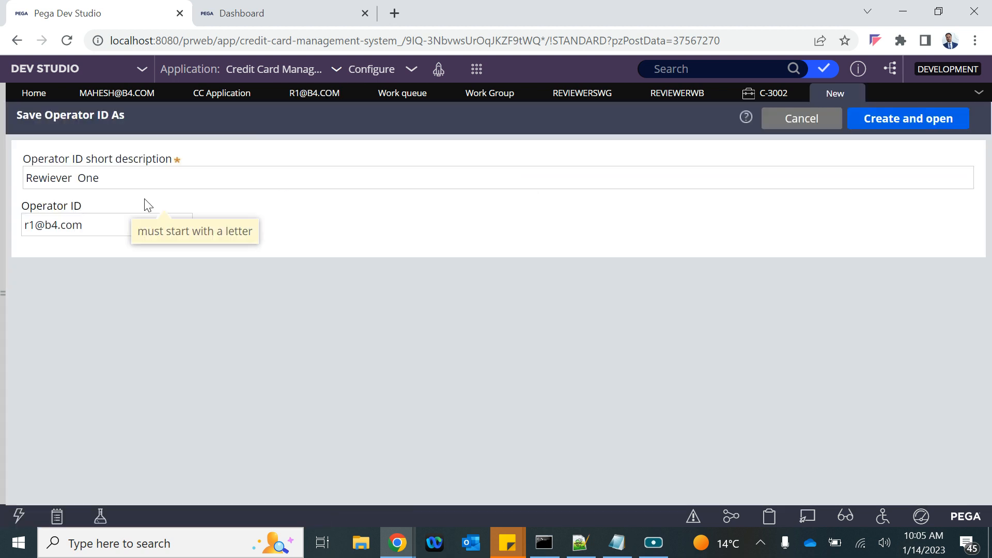
double_click(91, 181)
type("Two")
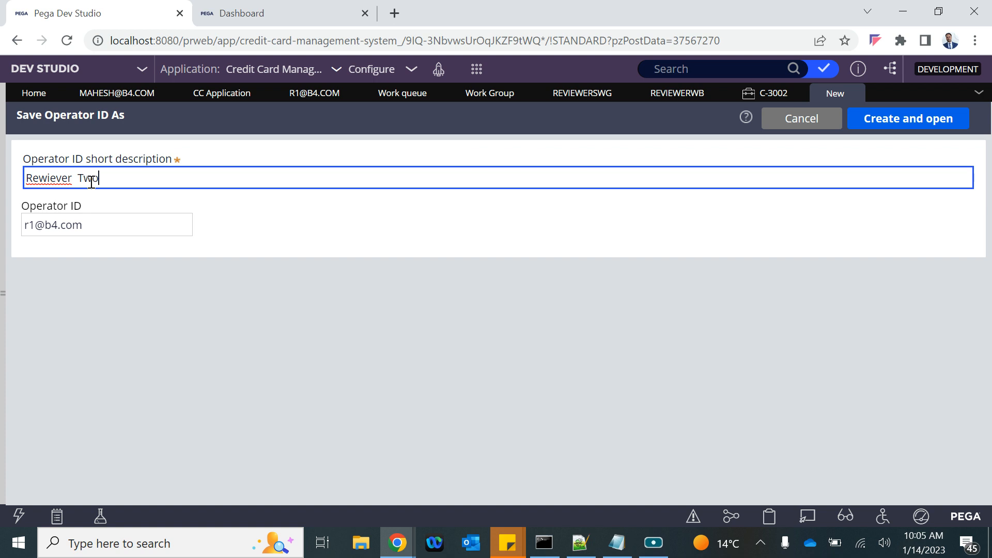
left_click(35, 224)
key("BackSpace")
type("2")
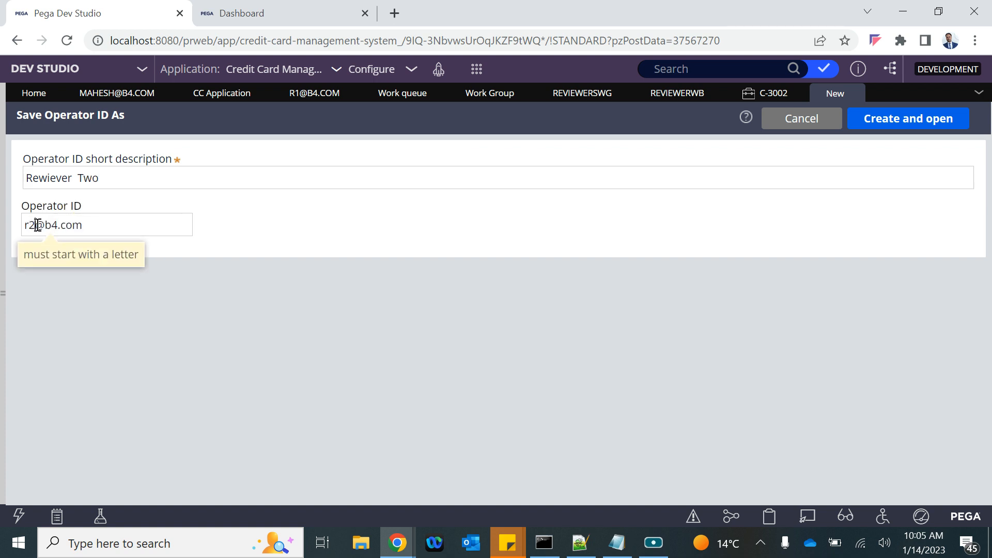
left_click(881, 119)
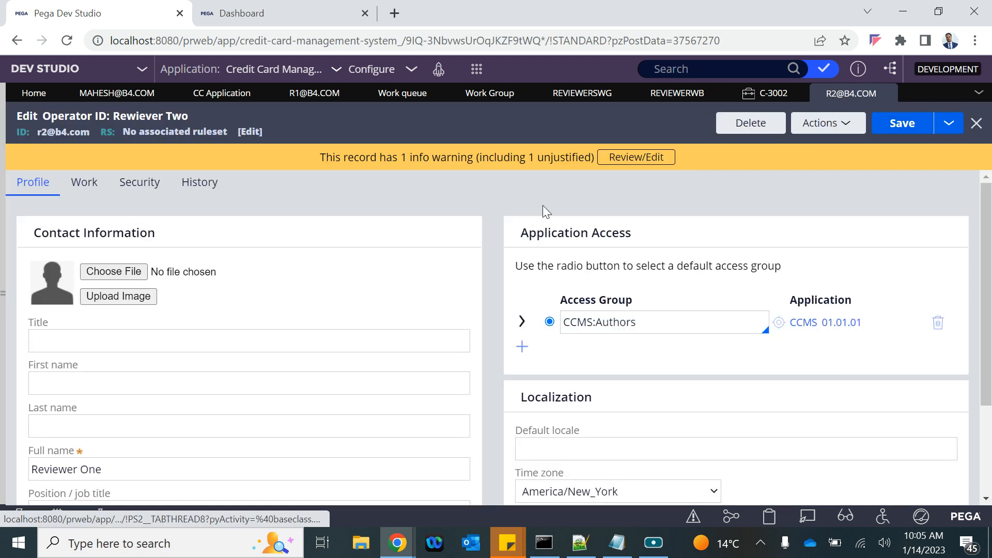
Step: Start another Save As copy and correct the misspelled 'Reviewer' in its description
left_click(951, 132)
left_click(936, 144)
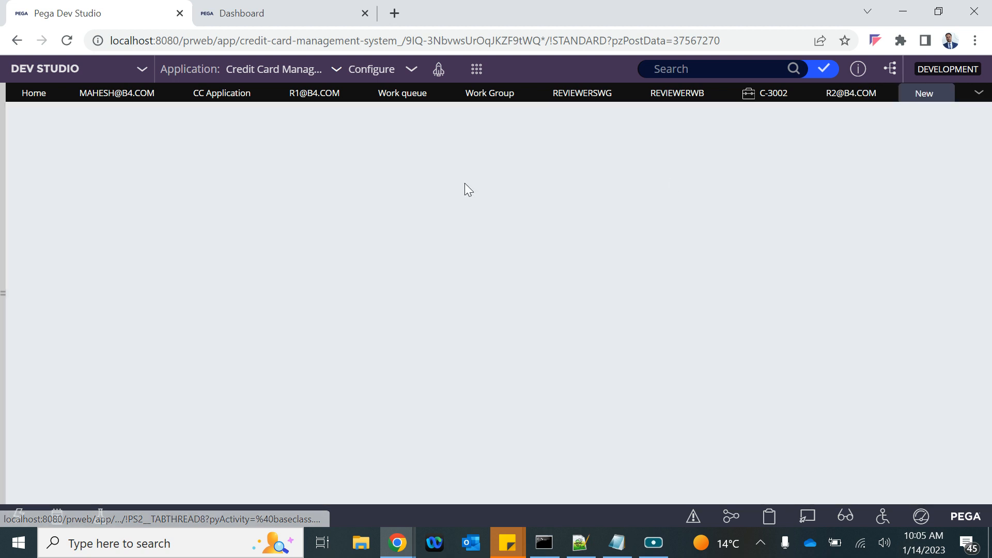
left_click(81, 178)
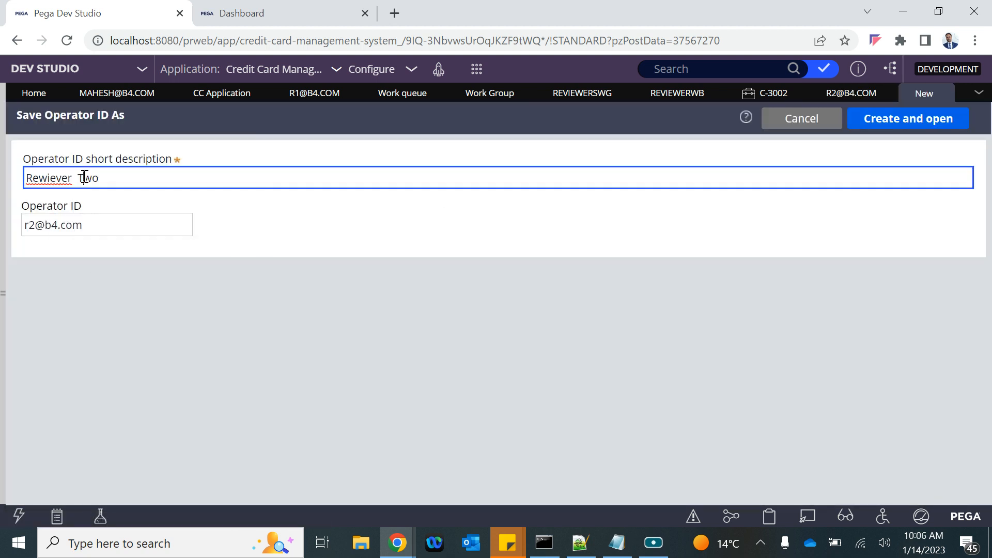
right_click(48, 178)
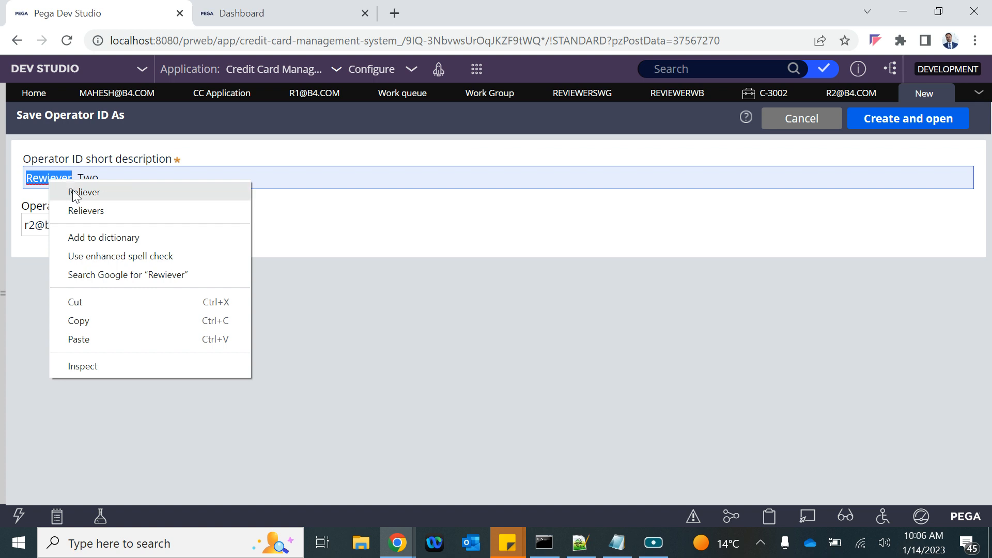
left_click(77, 192)
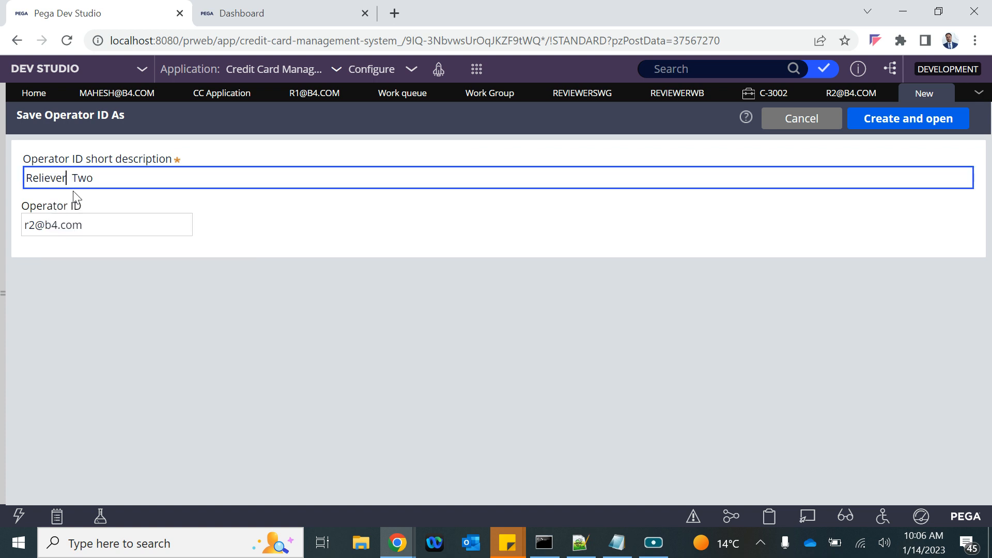
left_click(39, 176)
key("BackSpace")
type("v")
left_click(59, 178)
key("BackSpace")
type("w")
left_click(232, 350)
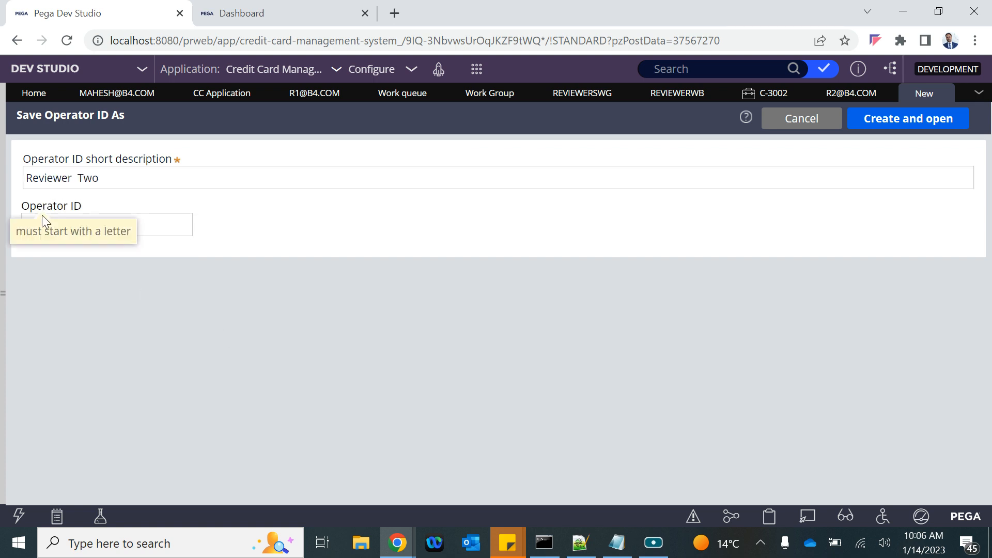
Step: Change the new copy's operator ID ending to 3 and create the operator
left_click(36, 227)
key("BackSpace")
type("3")
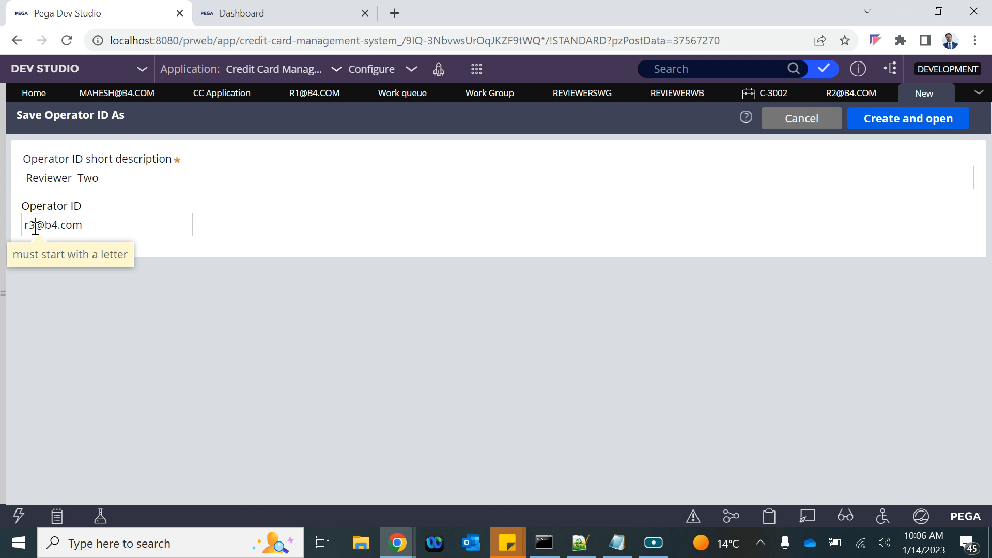
left_click(565, 385)
left_click(945, 120)
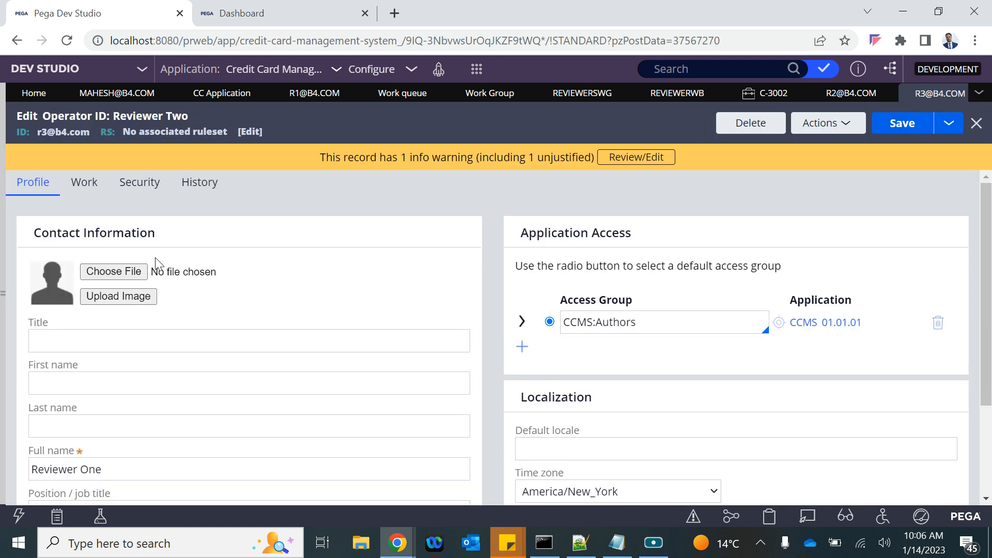
Step: Change the new operator's team from ReviewersWG to default@B4B and save
left_click(84, 183)
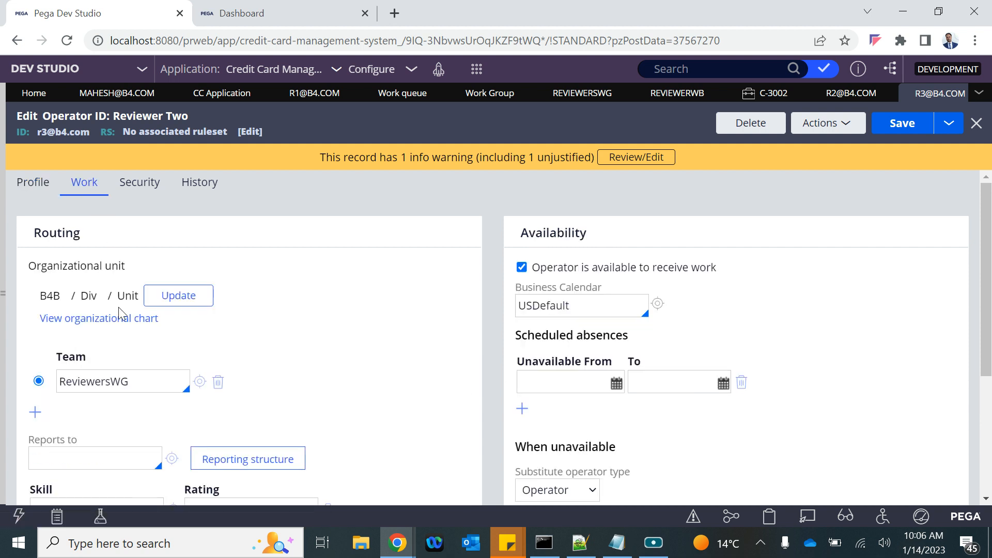
double_click(124, 381)
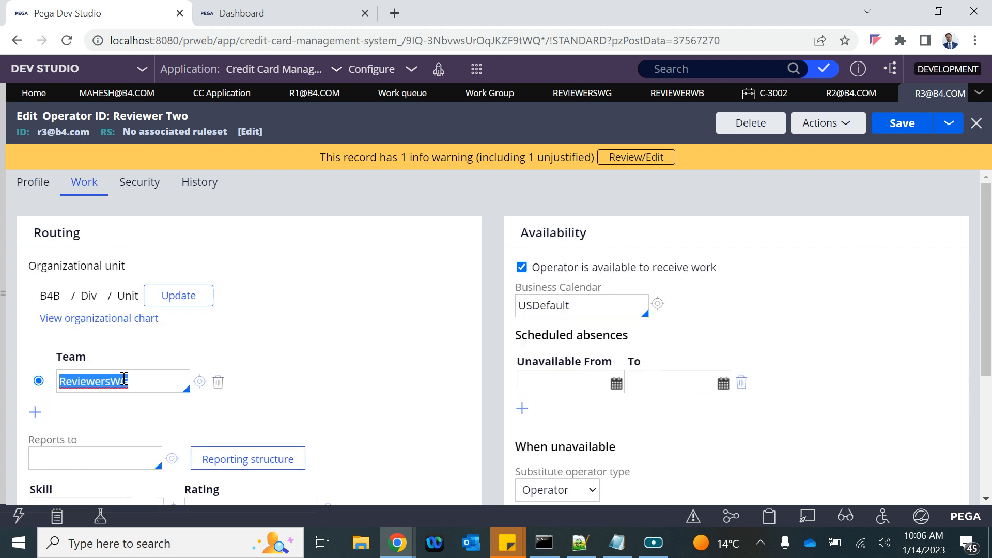
key("BackSpace")
key("Down")
key("Return")
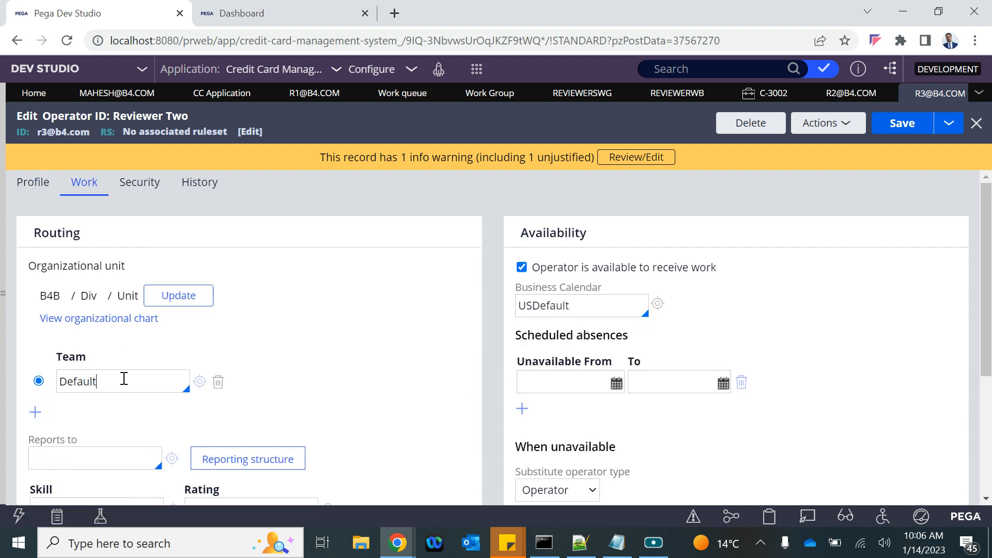
key("Down")
key("Down")
key("Return")
left_click(902, 124)
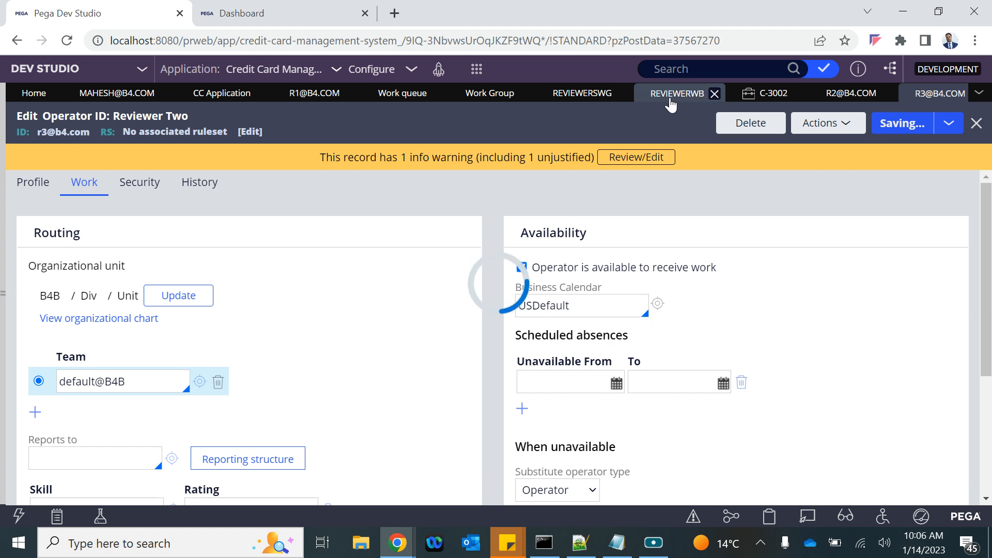
Step: Reload the incognito portal Dashboard and open the My worklist selector
mouse_move(397, 543)
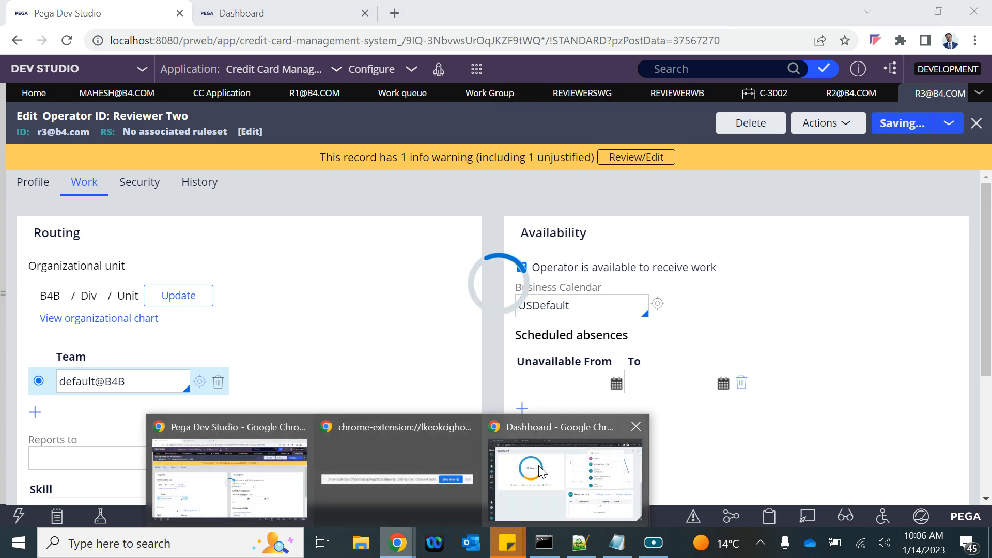
left_click(541, 471)
left_click(66, 41)
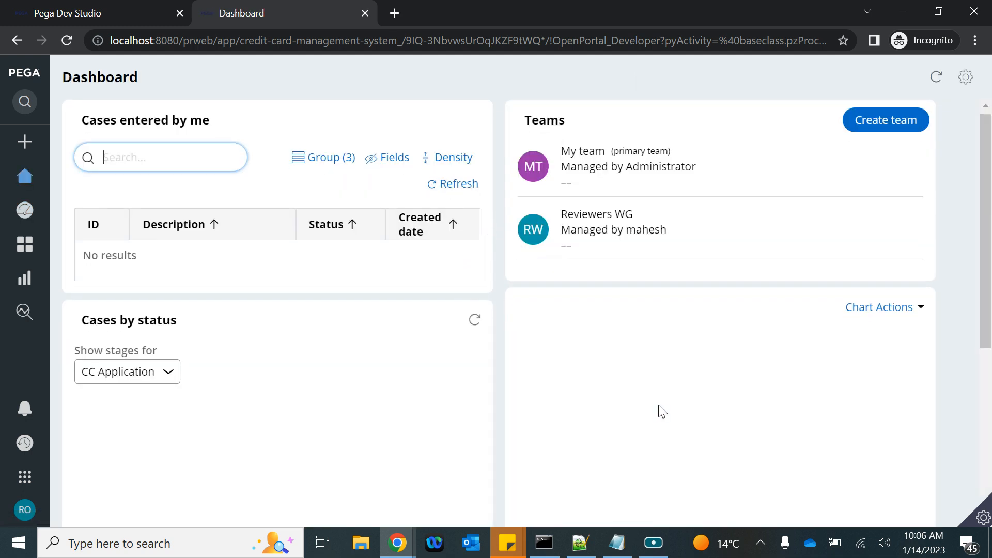
scroll(658, 411, "down", 6)
left_click(649, 361)
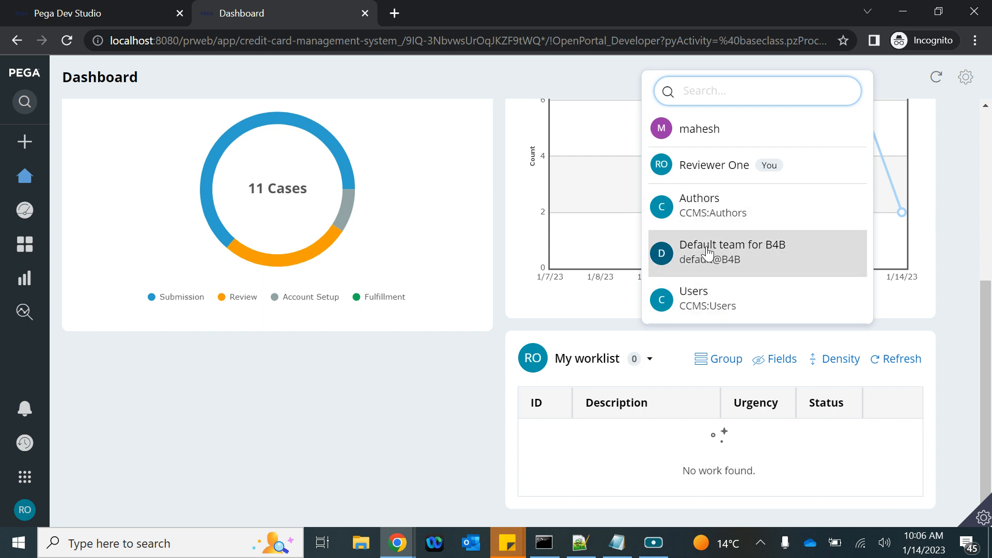
Step: Open the application's localhost address in a new incognito window
left_click(61, 511)
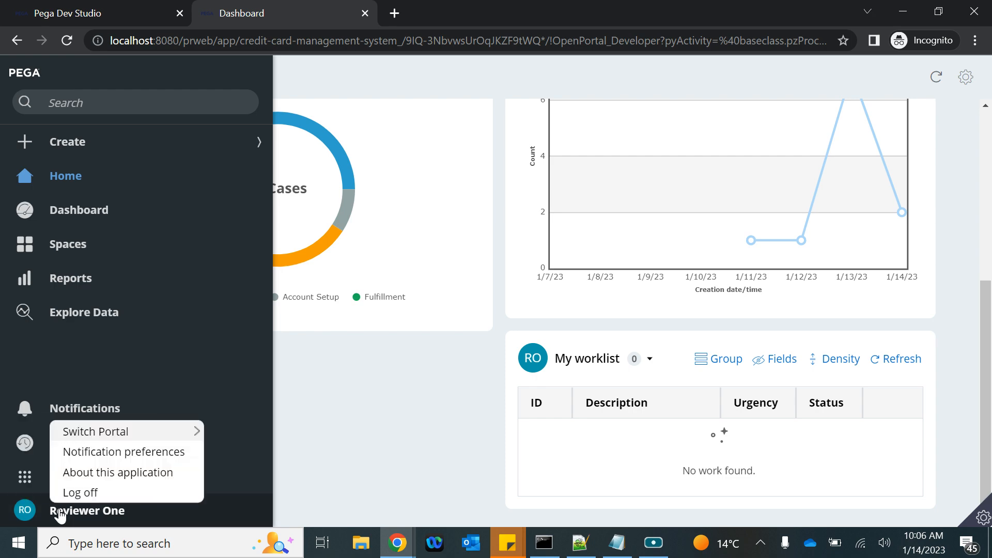
left_click(130, 12)
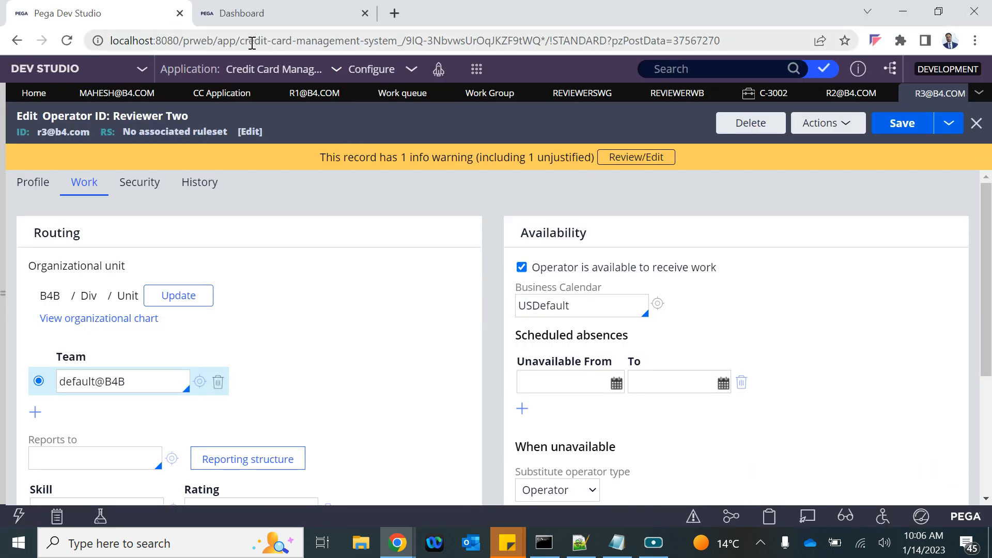
left_click_drag(216, 40, 110, 41)
key("ctrl+c")
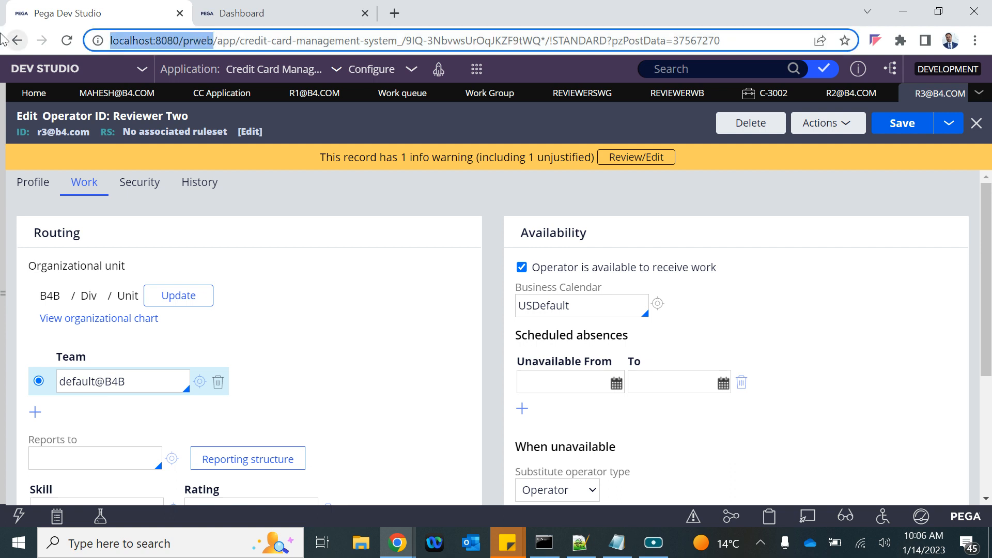
left_click(973, 41)
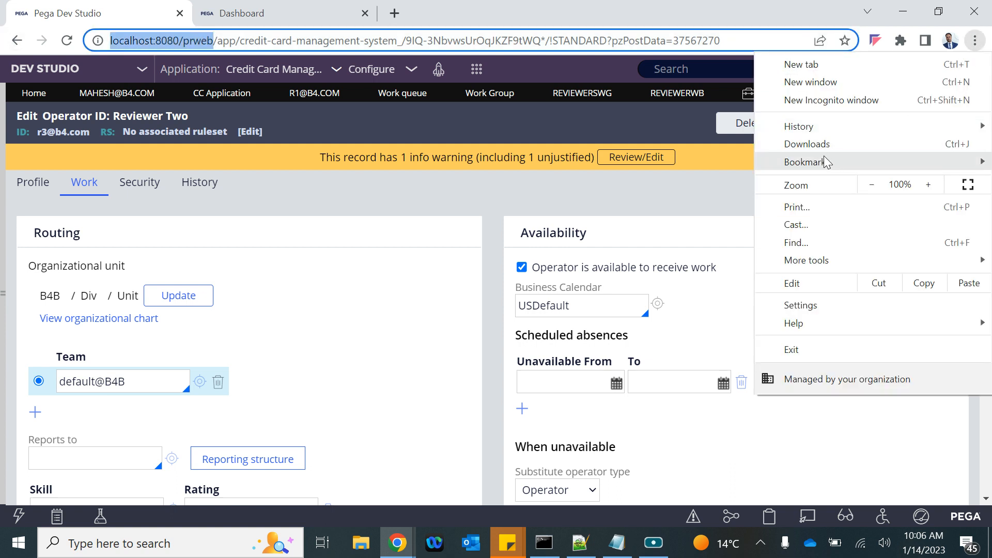
left_click(827, 100)
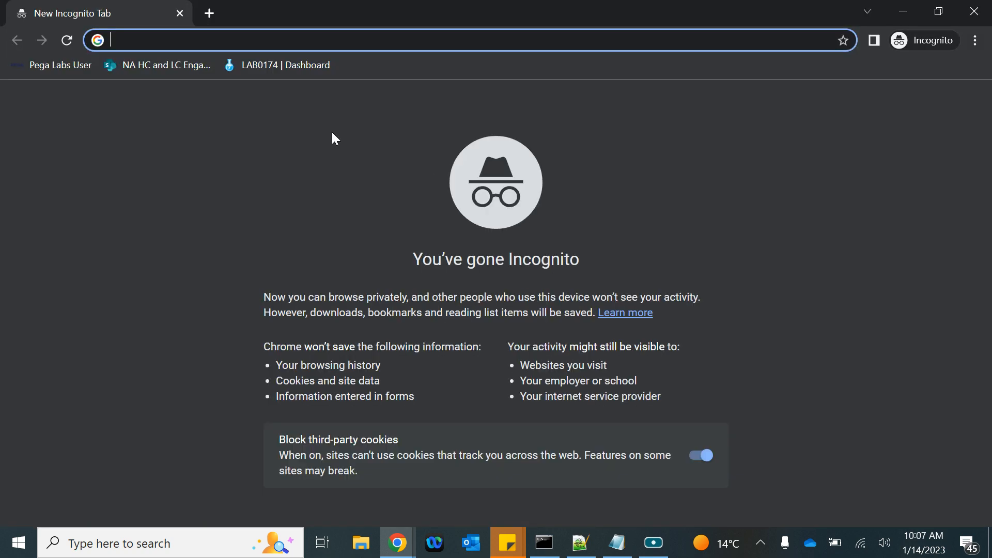
key("ctrl+v")
key("Return")
Step: Sign in with the first reviewer operator's credentials
left_click(372, 242)
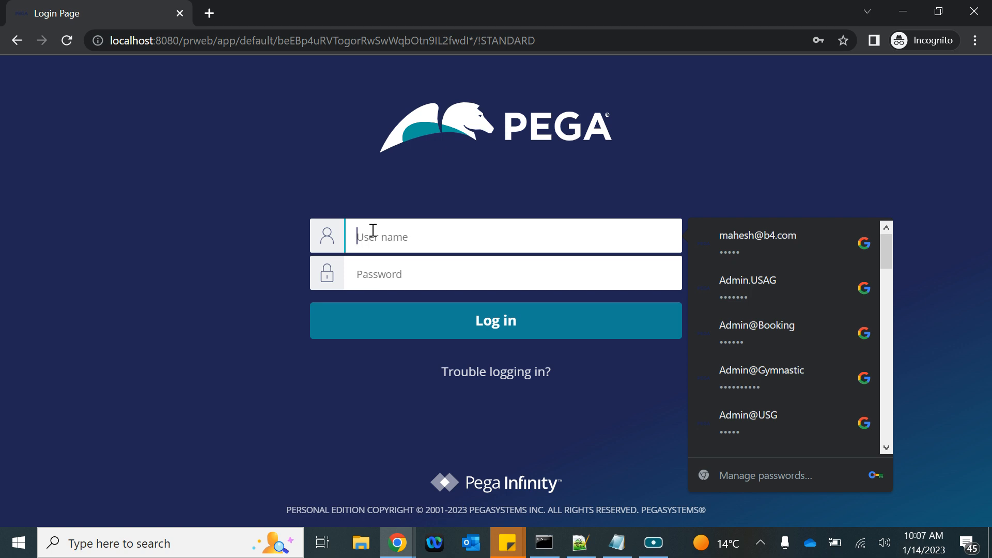
type("r1@b")
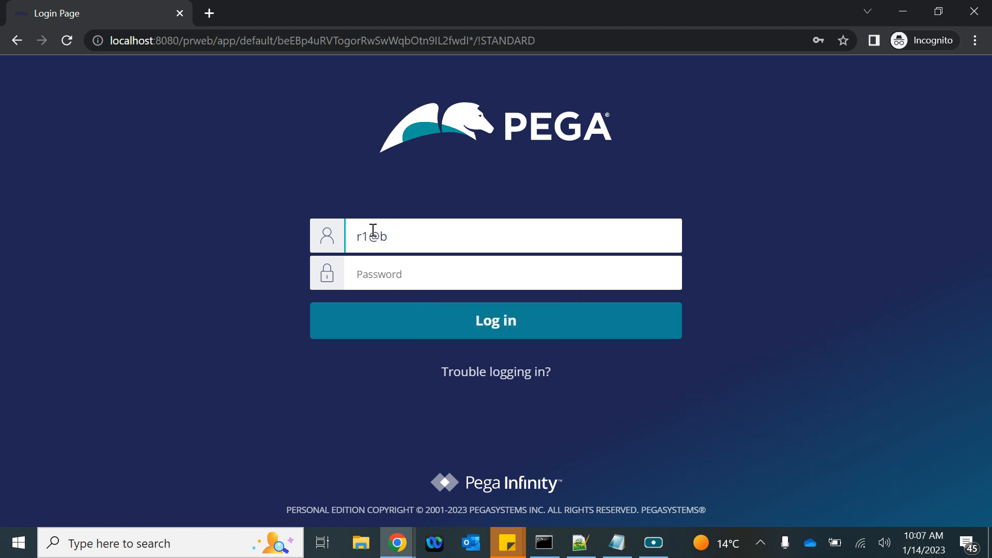
type("r")
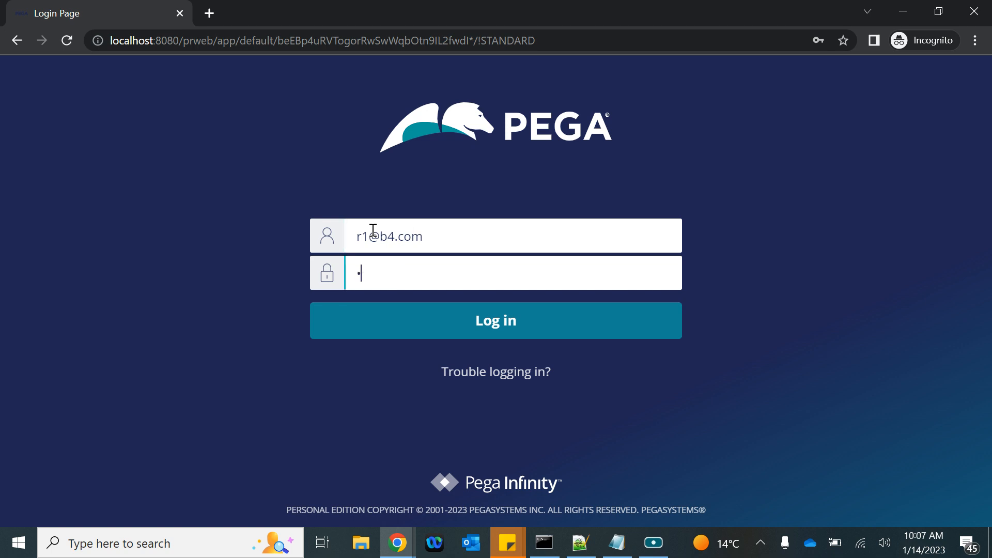
type("ules")
key("Return")
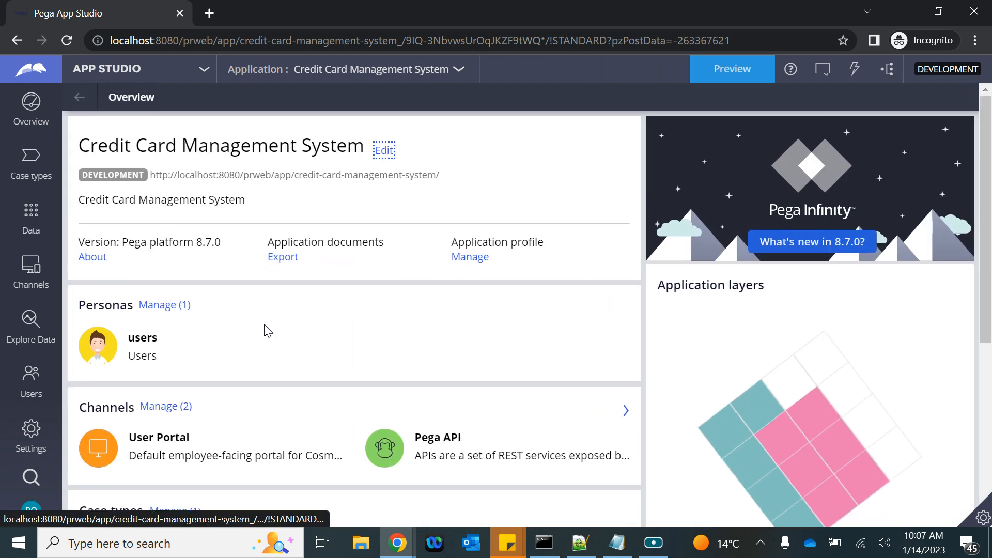
Step: Preview the User Portal Dashboard and display the Reviewer WB work queue with its CC Application case
left_click(727, 84)
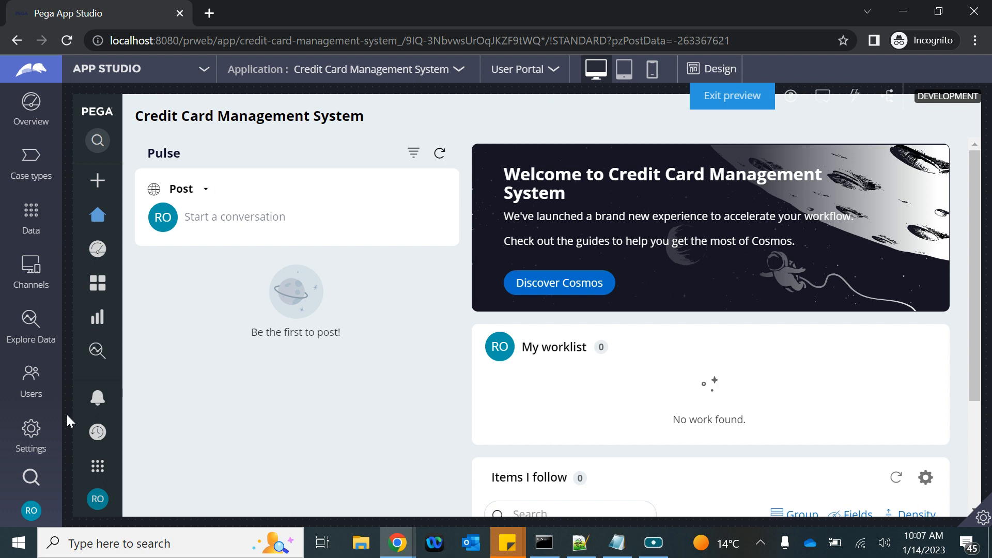
mouse_move(104, 295)
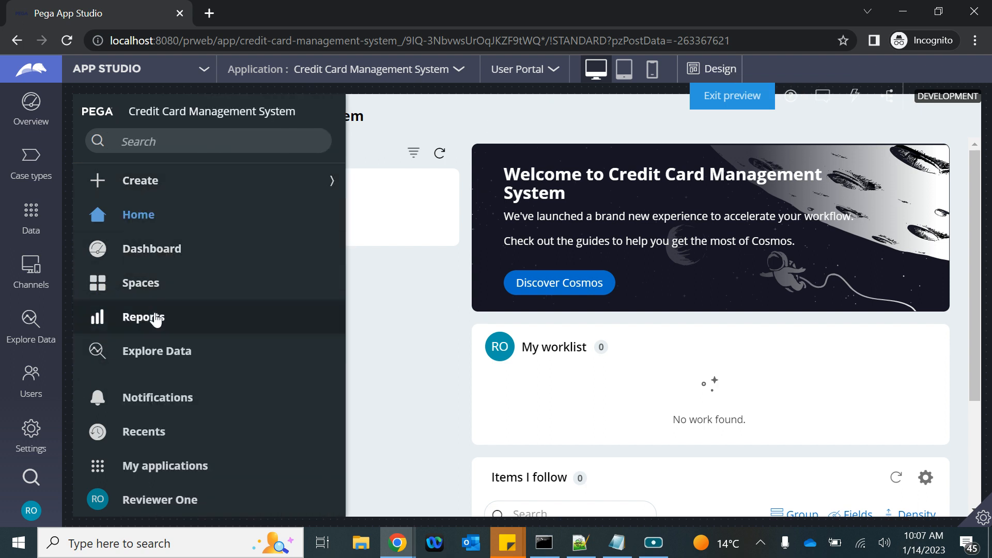
left_click(144, 258)
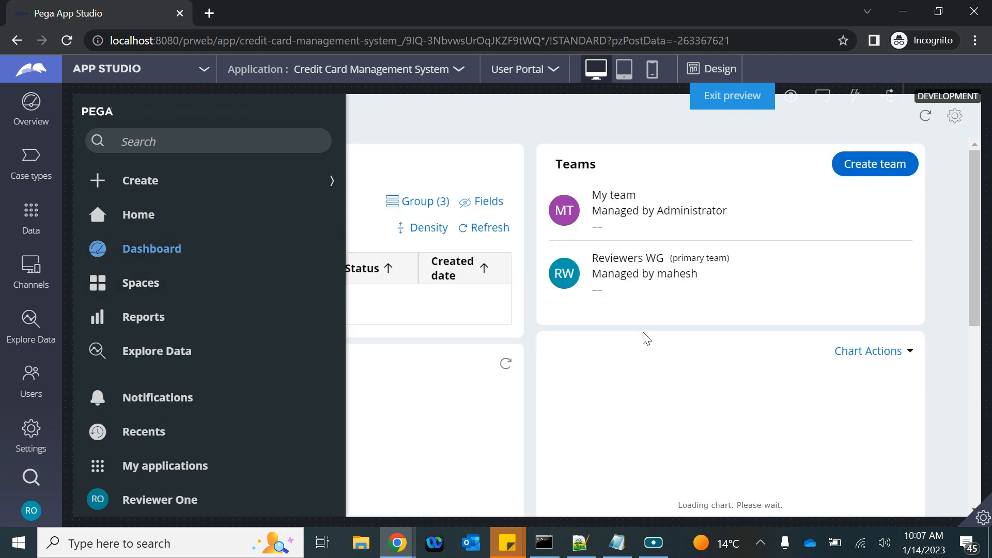
scroll(645, 338, "down", 5)
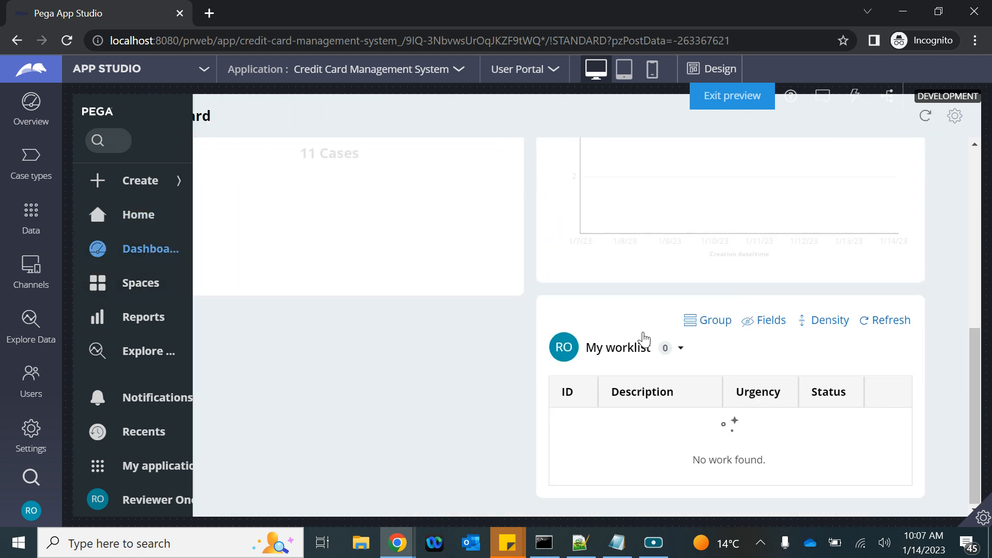
left_click(680, 349)
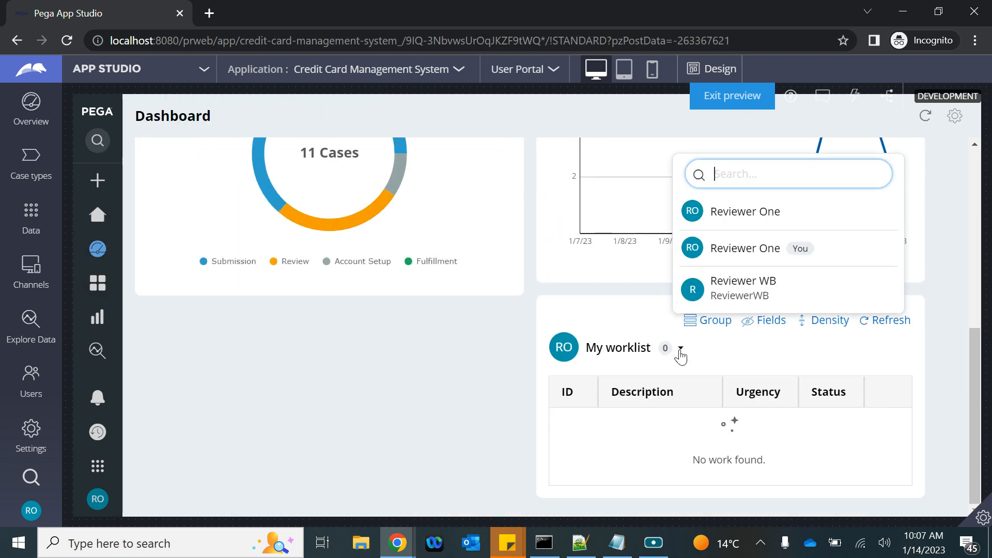
left_click(761, 292)
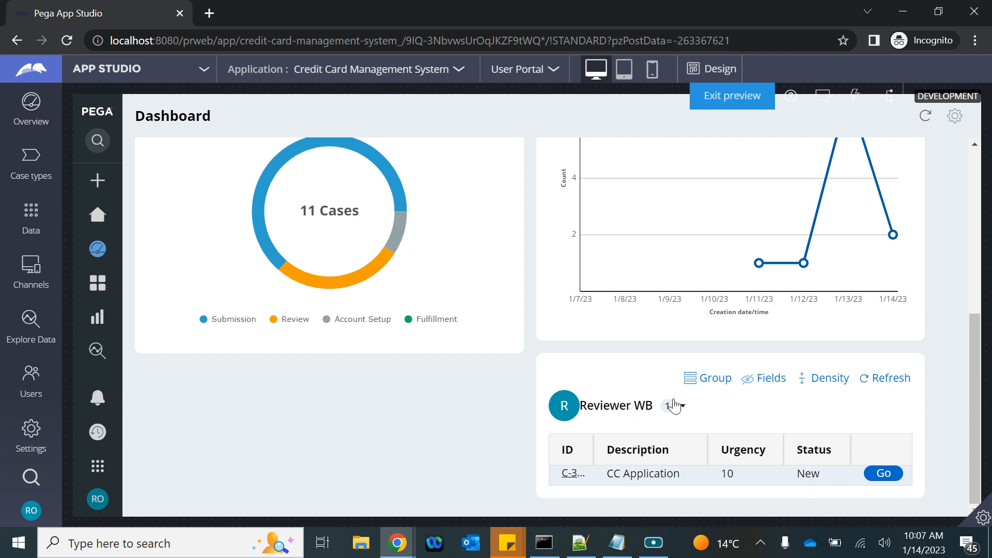
left_click(30, 511)
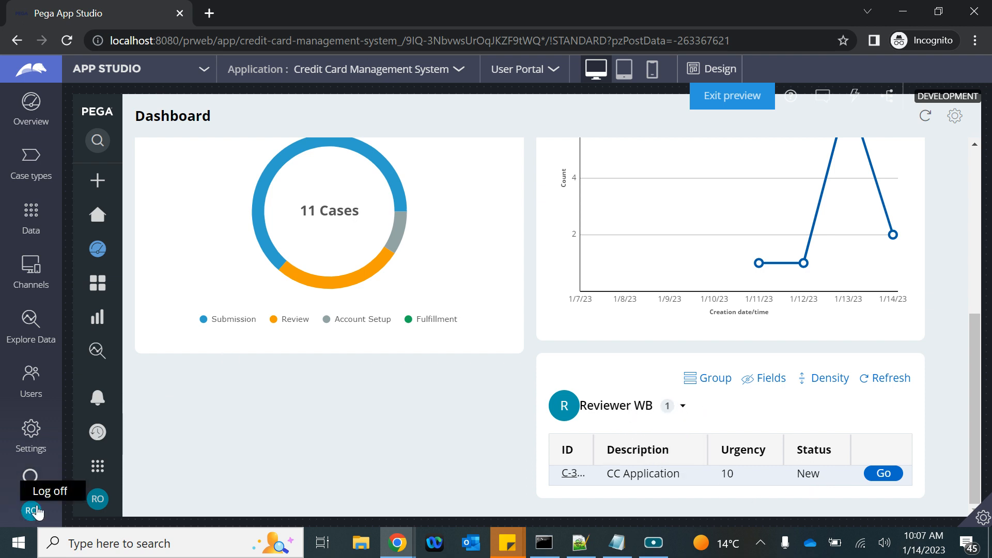
Step: Log off the first reviewer and attempt to sign in as the second reviewer
left_click(51, 491)
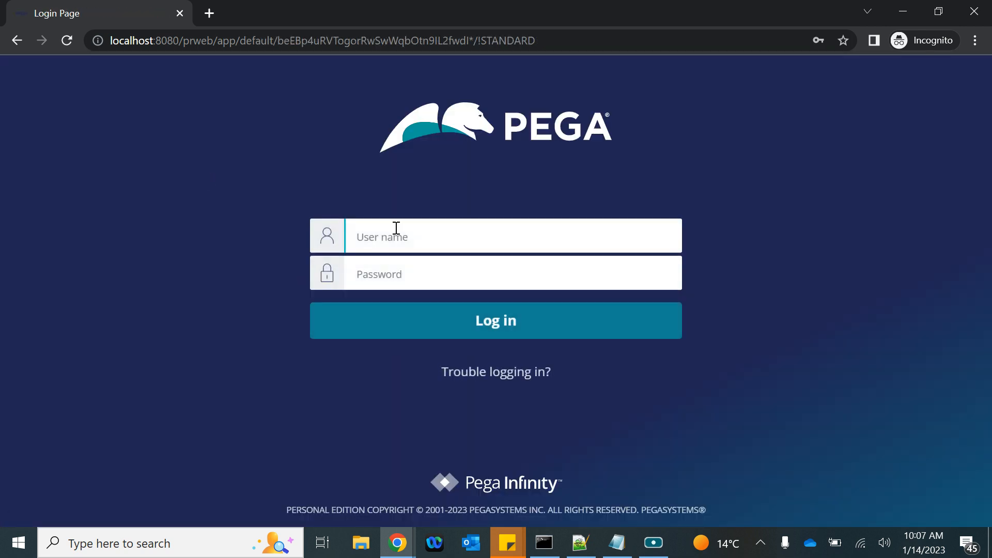
left_click(401, 232)
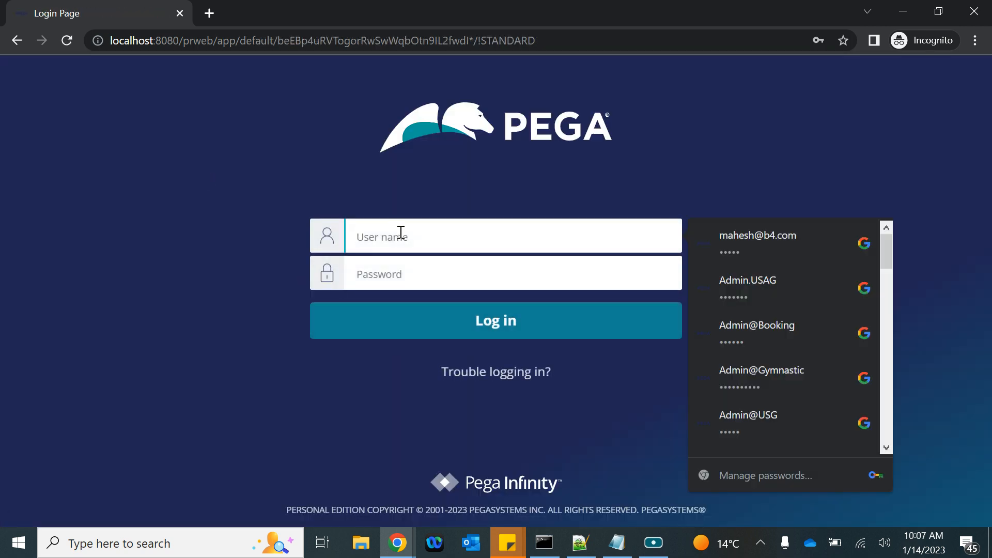
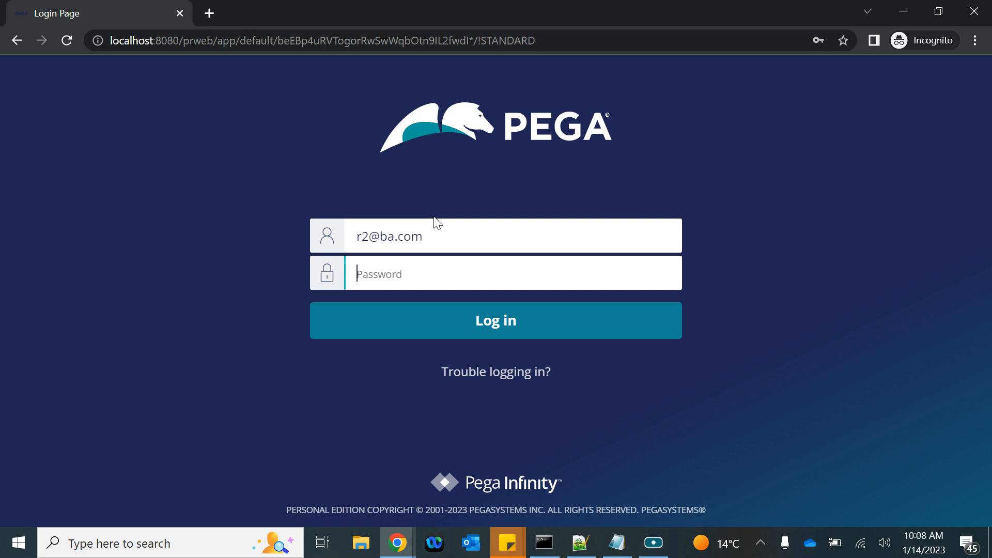
type("rules")
key("Return")
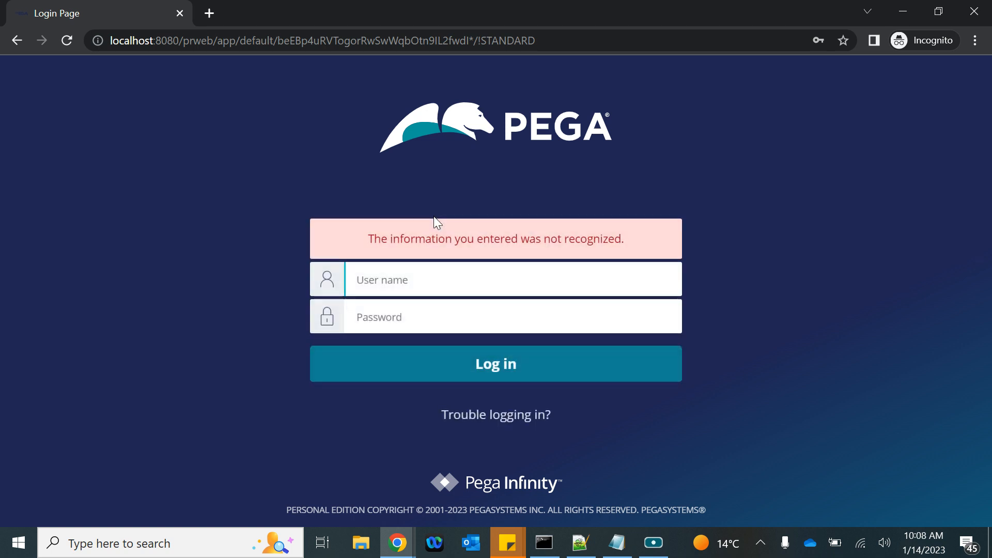
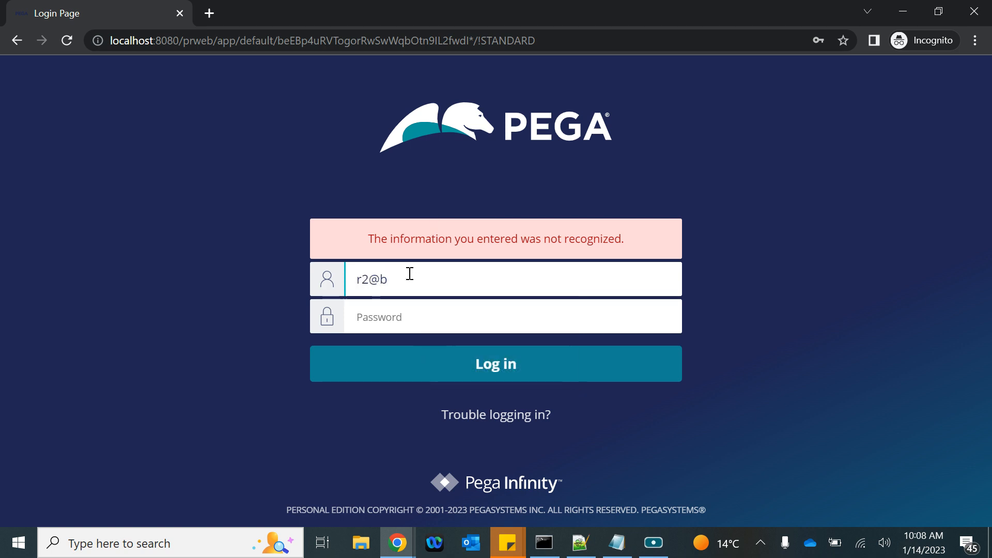
Step: Retry with the corrected e-mail-style user name and password, then return to Dev Studio
left_click(394, 278)
type("b")
left_click(380, 330)
type("••")
key("Return")
key("alt+Tab")
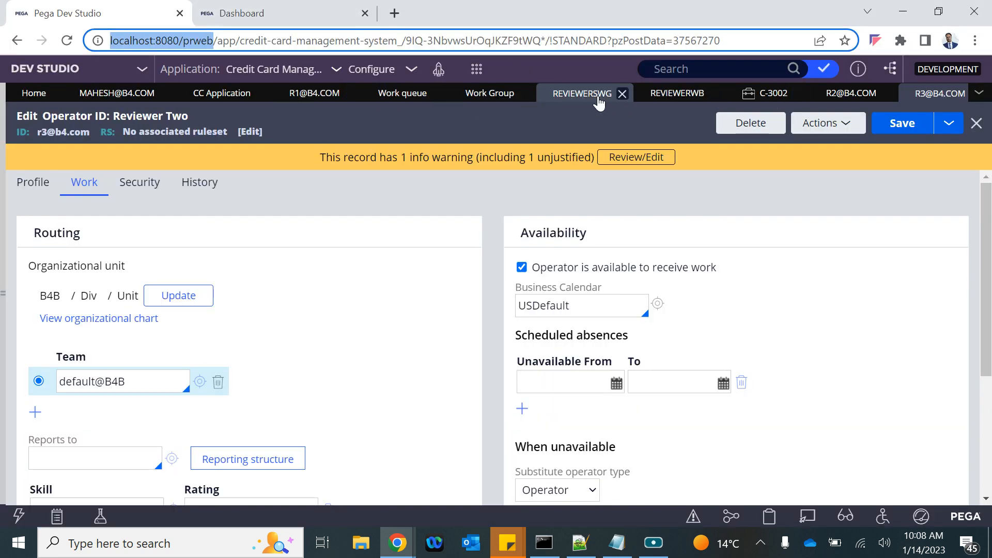
Step: Copy Reviewer Two's operator ID and sign in with it in the incognito window
left_click(850, 109)
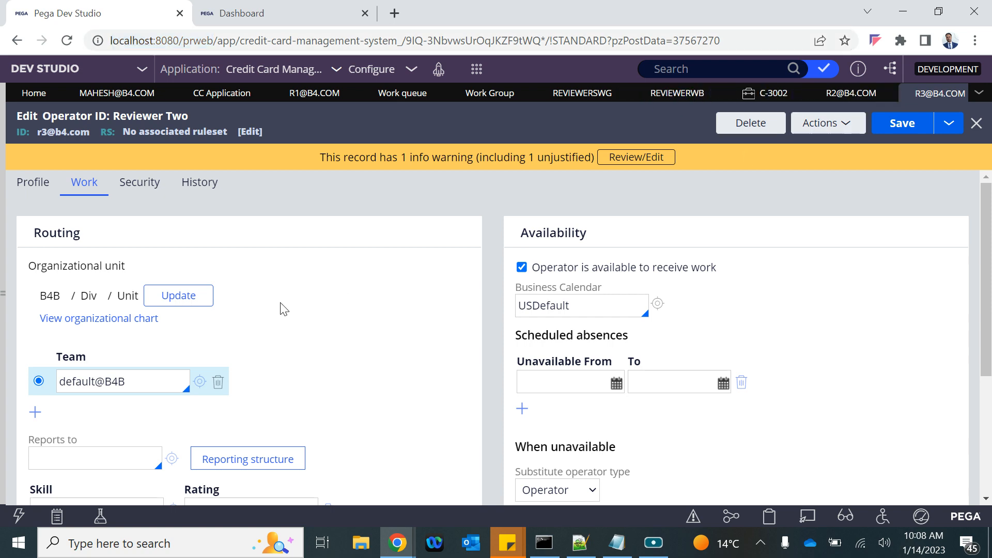
scroll(200, 408, "down", 4)
scroll(184, 381, "up", 4)
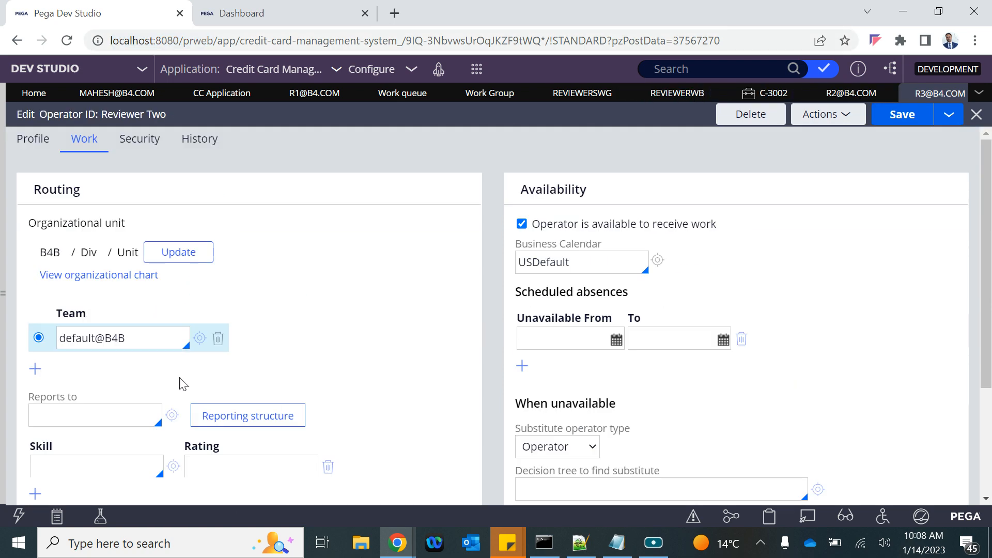
triple_click(68, 133)
key("ctrl+c")
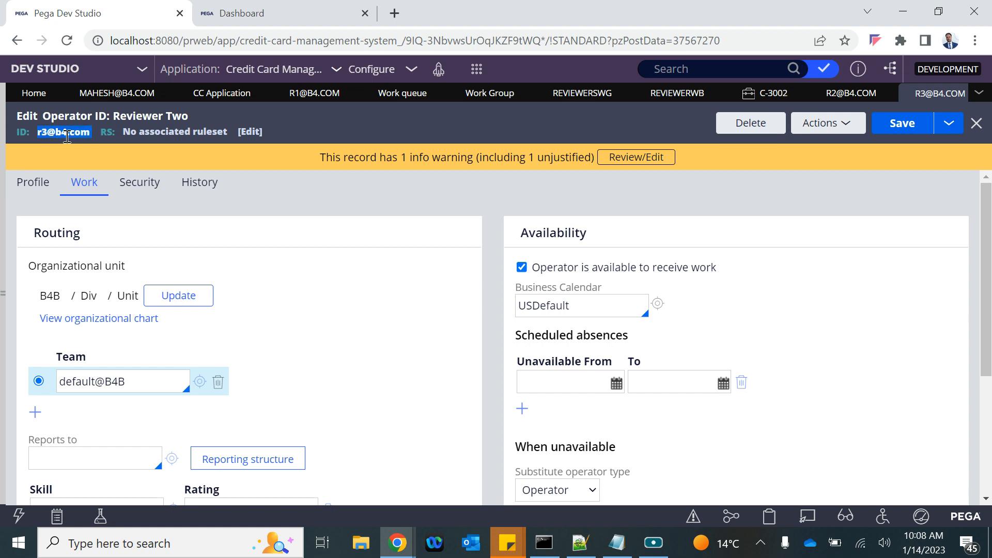
key("alt+Tab")
key("ctrl+v")
left_click(410, 310)
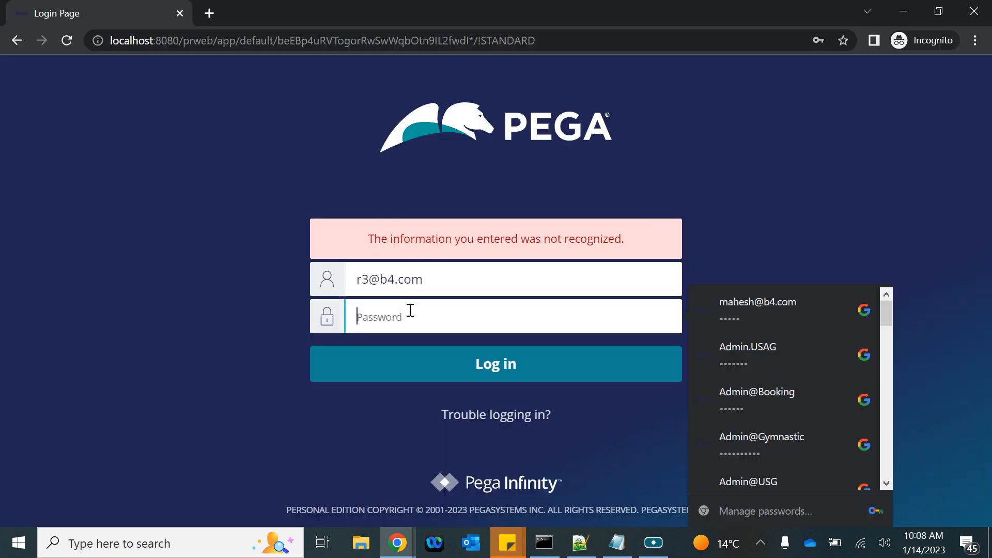
type("rules")
key("Return")
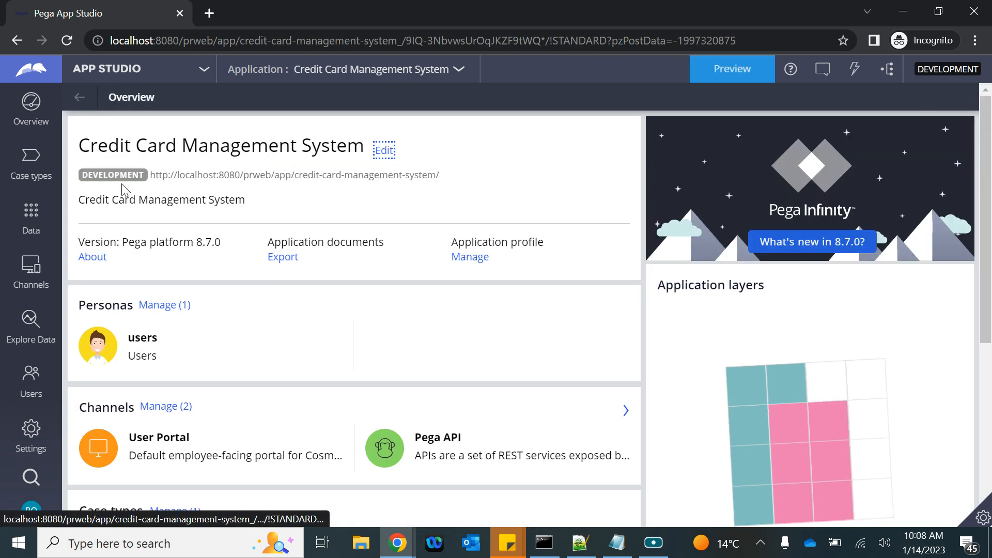
Step: Preview the User Portal and open its Dashboard page
left_click(748, 70)
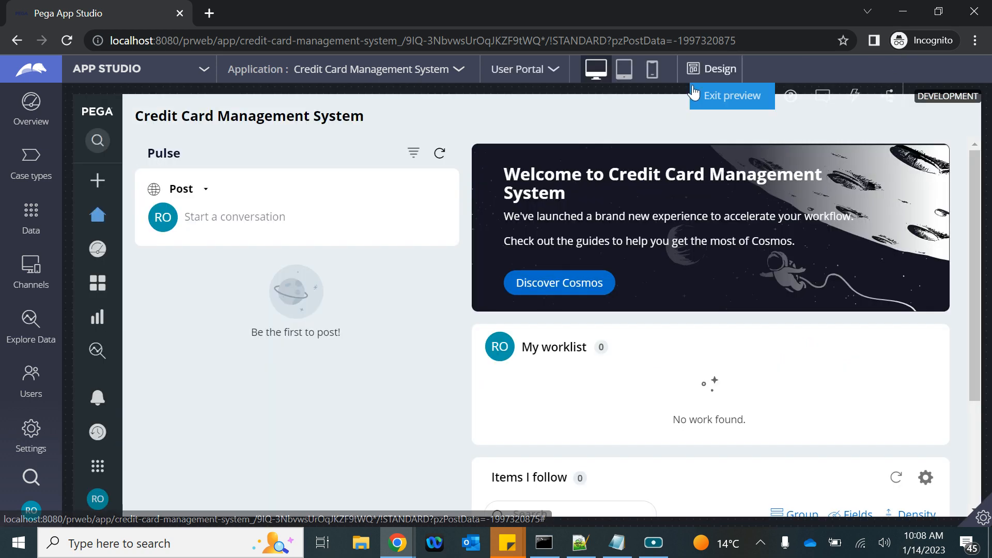
mouse_move(99, 254)
left_click(133, 248)
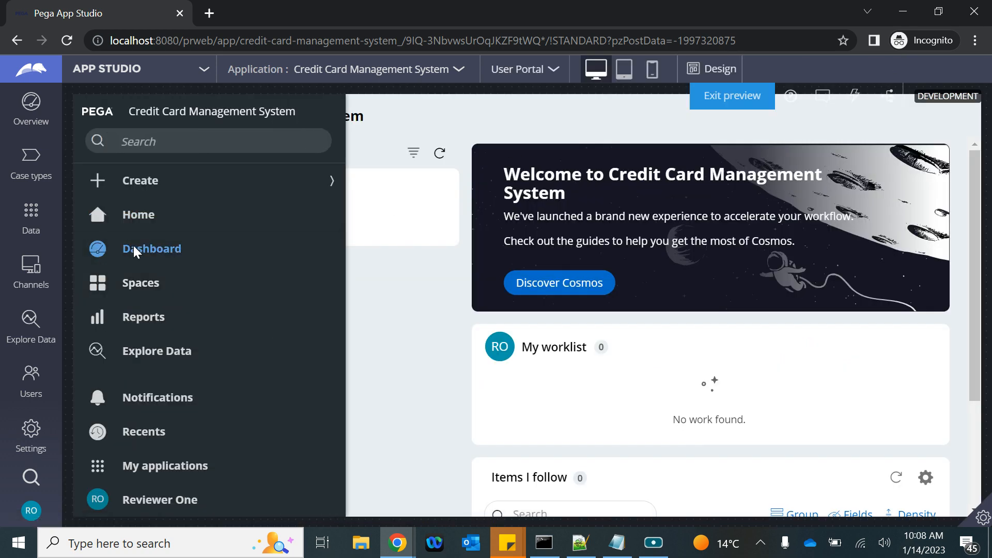
scroll(712, 332, "down", 10)
scroll(713, 329, "up", 4)
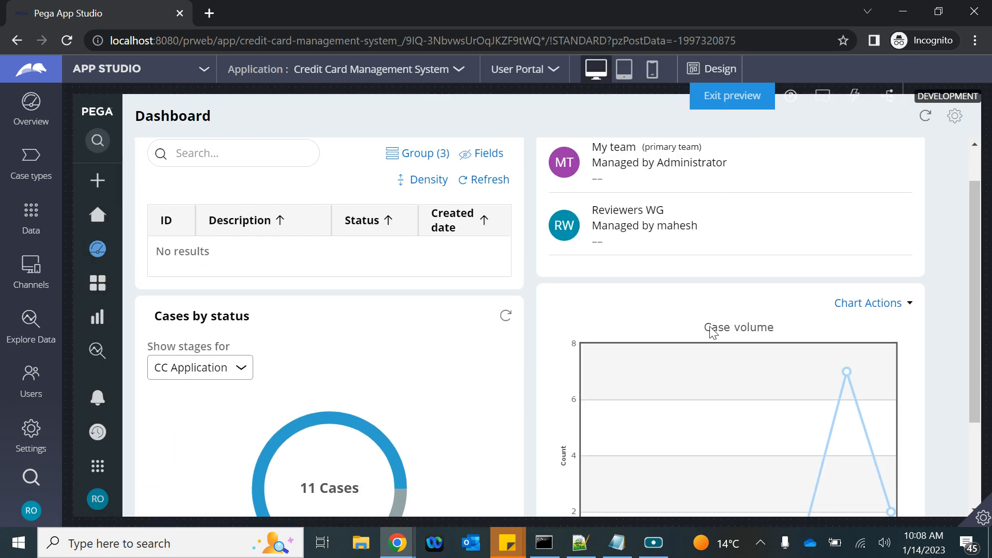
Step: Add a Team work list widget to the dashboard and publish it
left_click(955, 117)
scroll(829, 343, "down", 5)
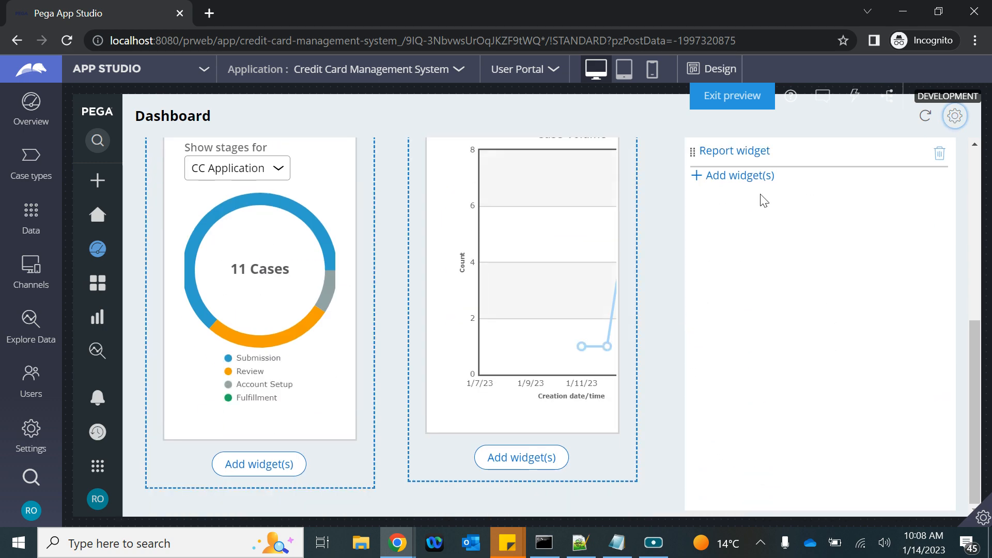
left_click(738, 177)
scroll(534, 402, "down", 7)
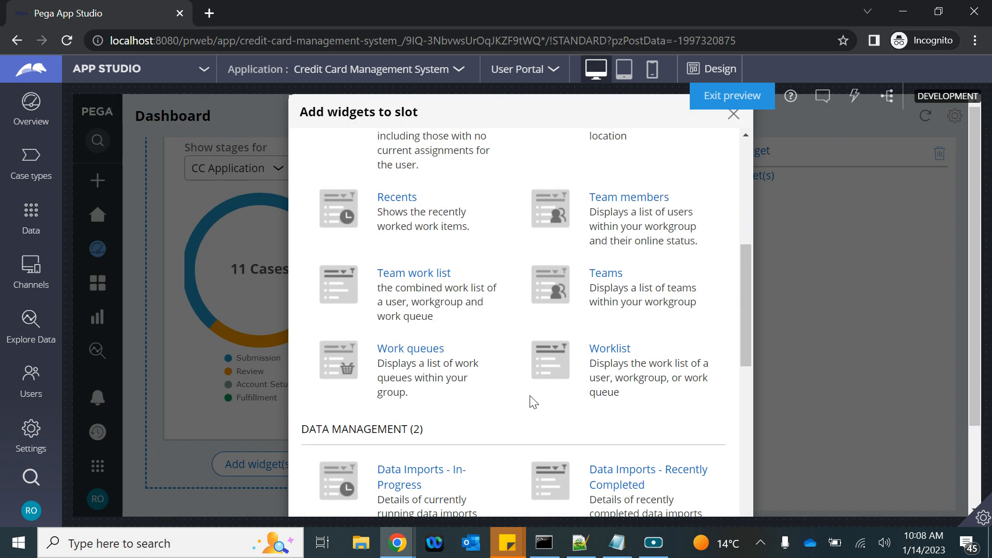
scroll(462, 305, "down", 15)
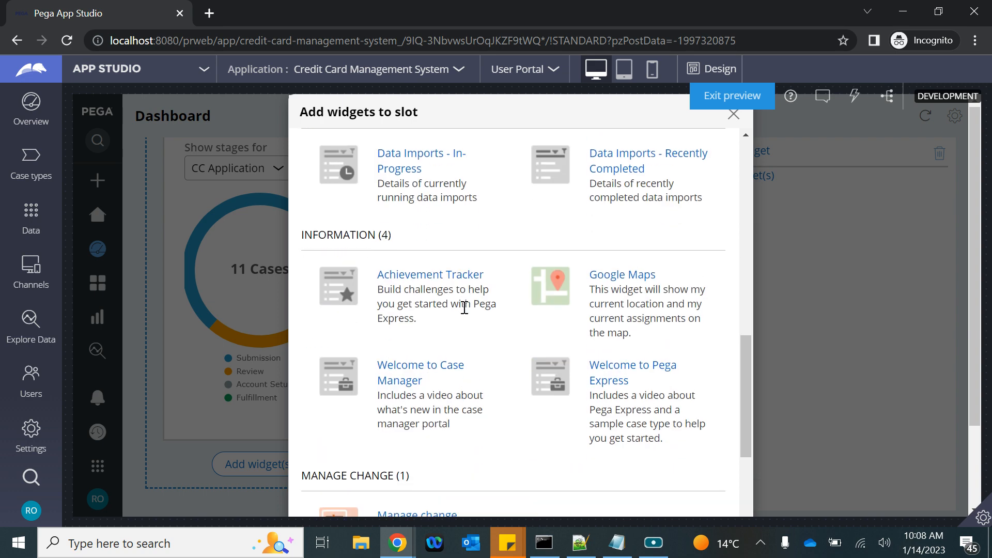
left_click(678, 492)
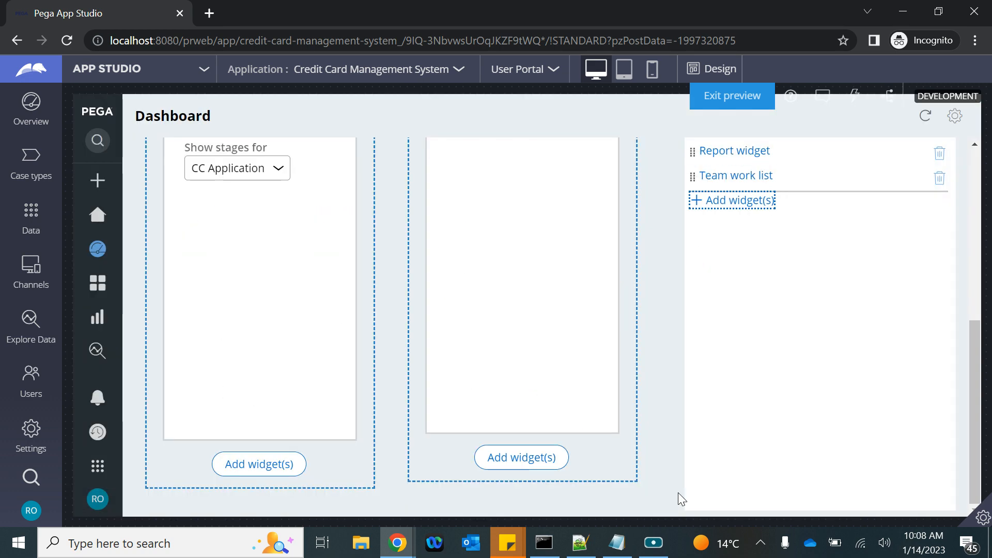
scroll(839, 179, "up", 5)
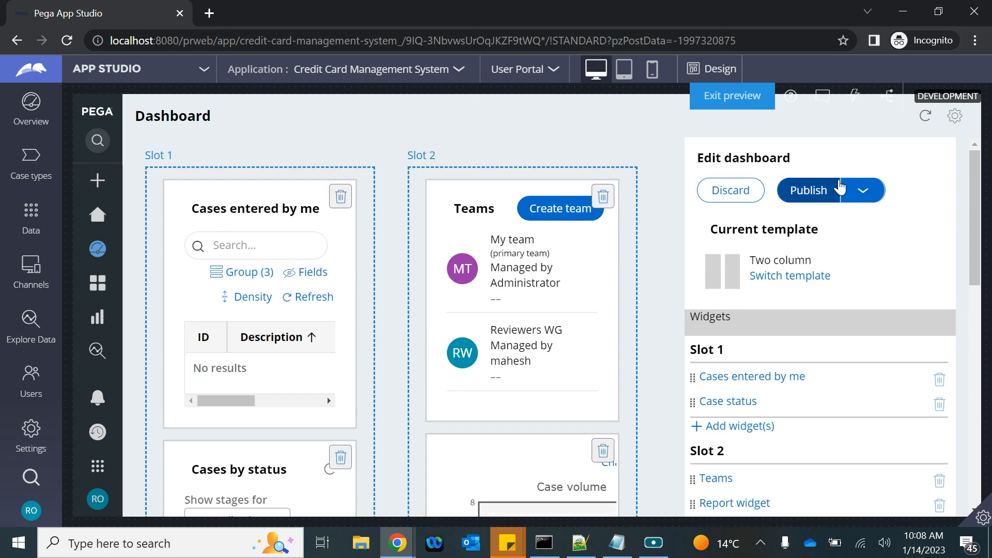
left_click(805, 192)
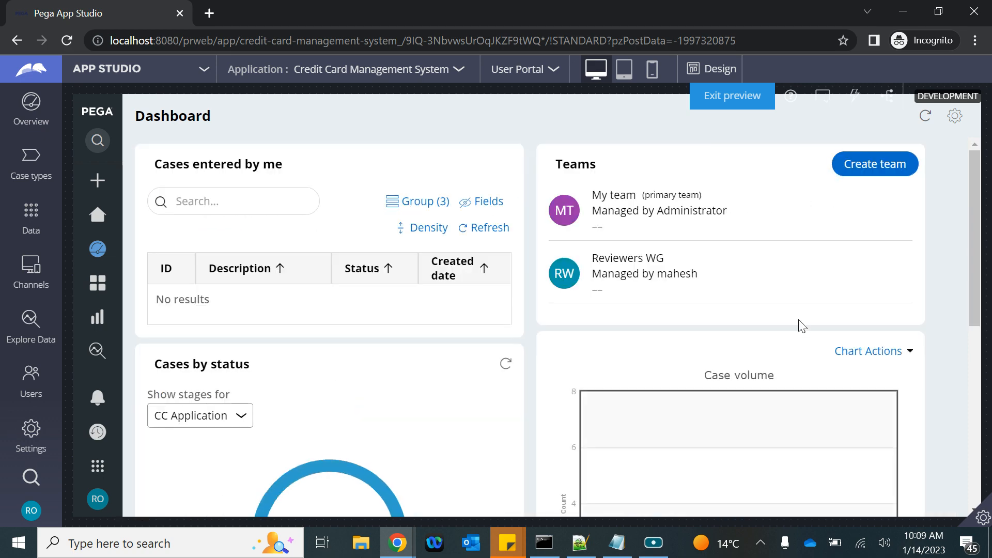
Step: Check the worklists offered in the My worklist dropdown, then return to Dev Studio
scroll(800, 325, "down", 6)
left_click(682, 349)
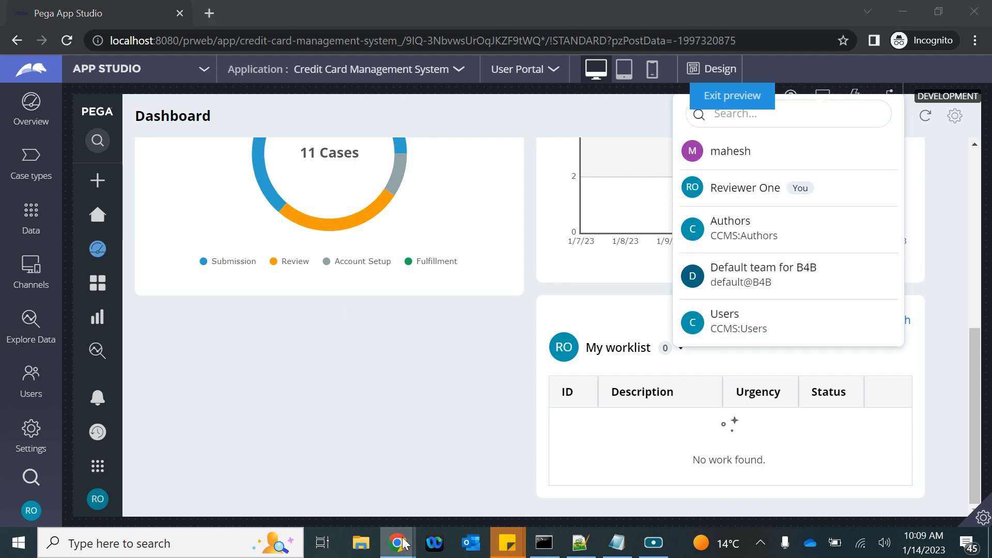
mouse_move(397, 542)
left_click(252, 467)
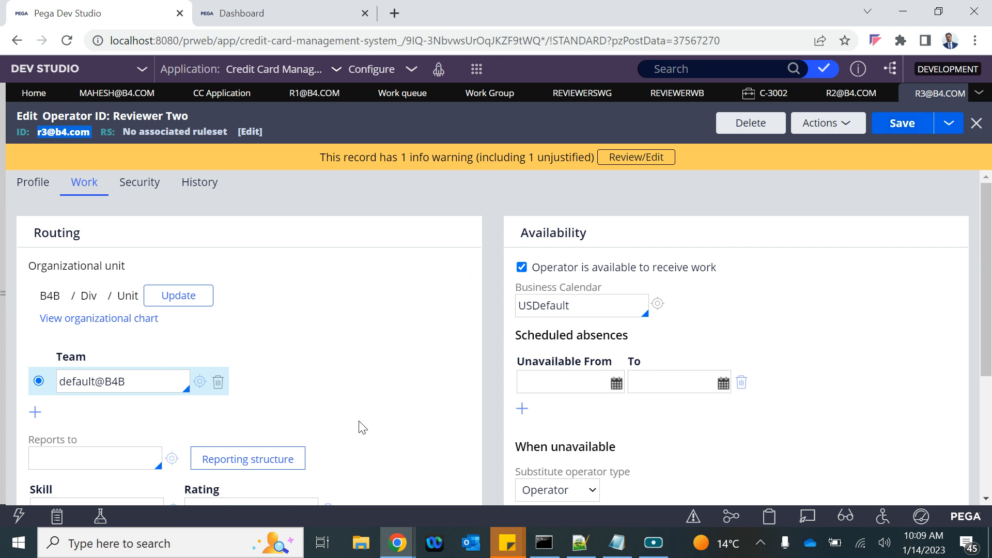
Step: Add ReviewerWB as Reviewer Two's work queue and save the operator record
scroll(261, 305, "down", 1)
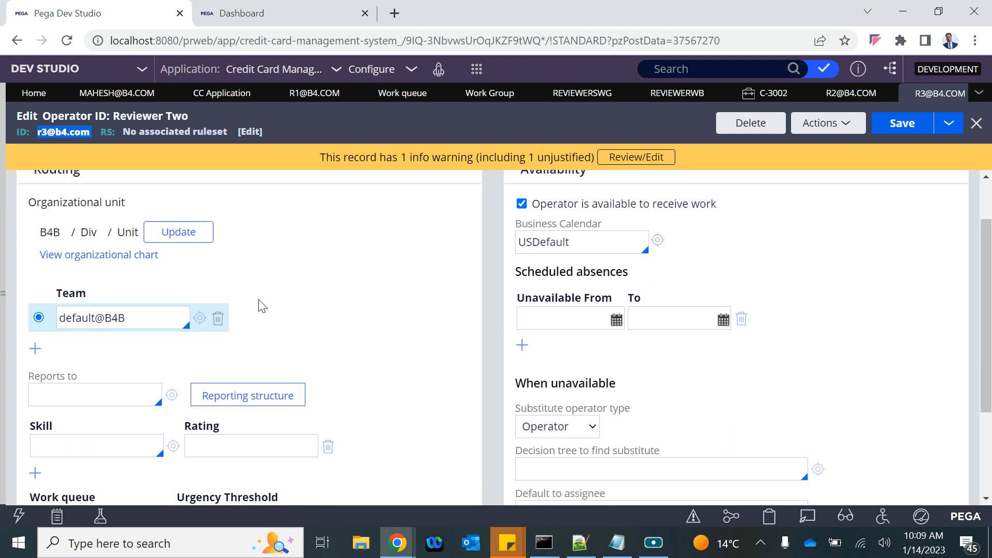
scroll(261, 306, "down", 2)
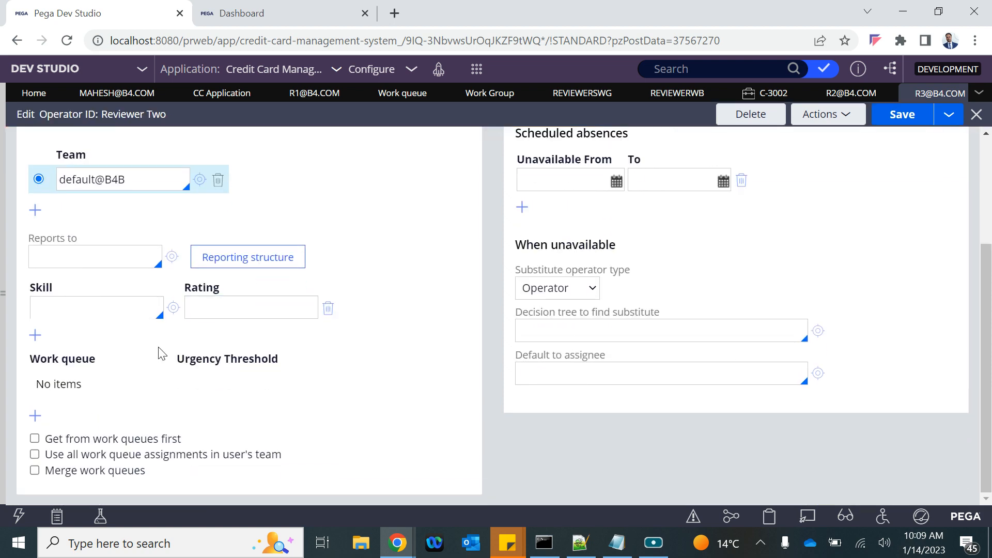
scroll(42, 381, "up", 3)
scroll(35, 359, "down", 3)
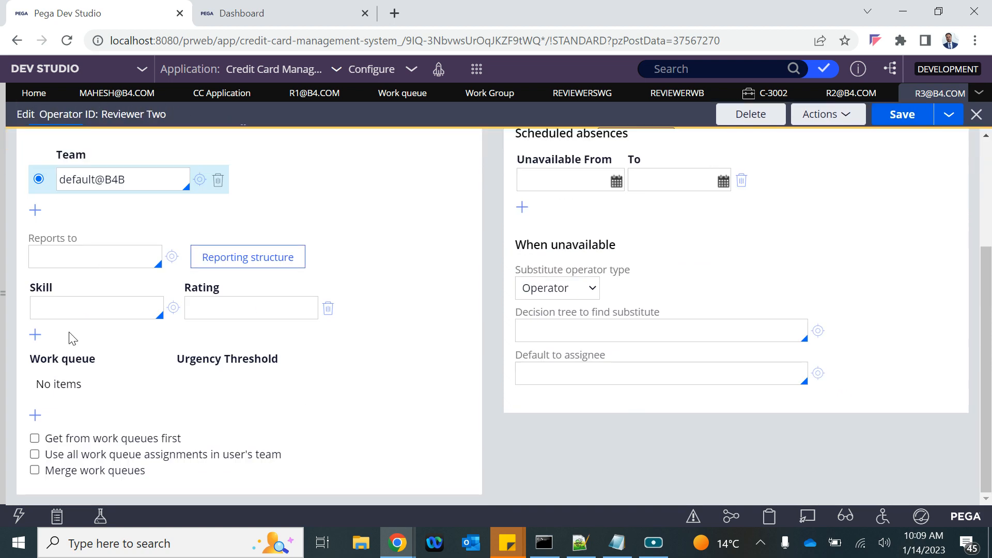
left_click(34, 415)
left_click(86, 382)
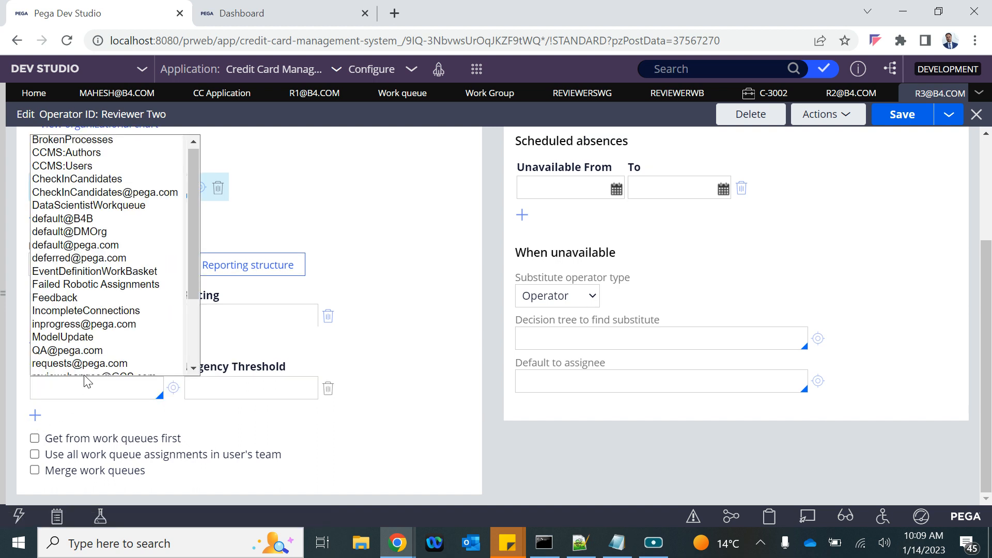
type("re")
key("Down")
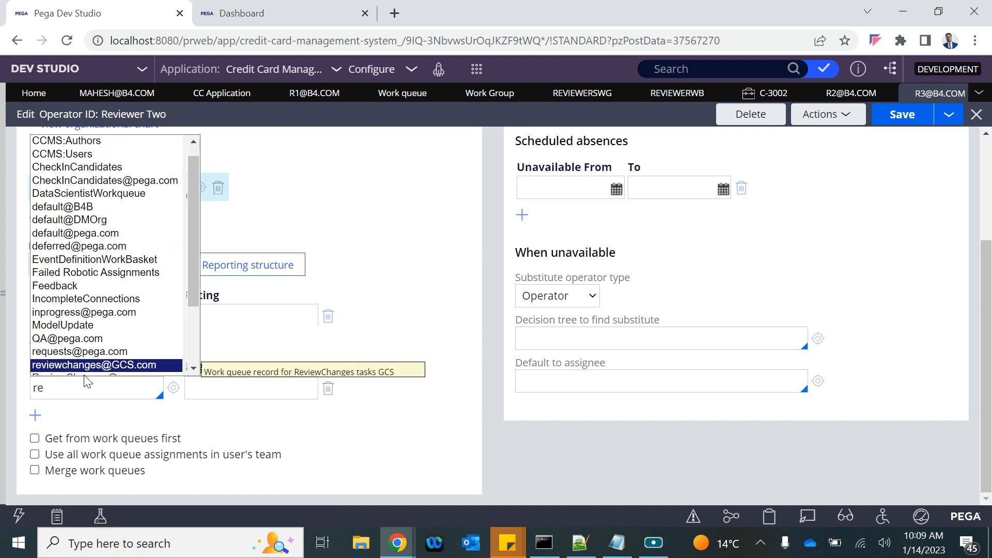
key("Down")
key("Down")
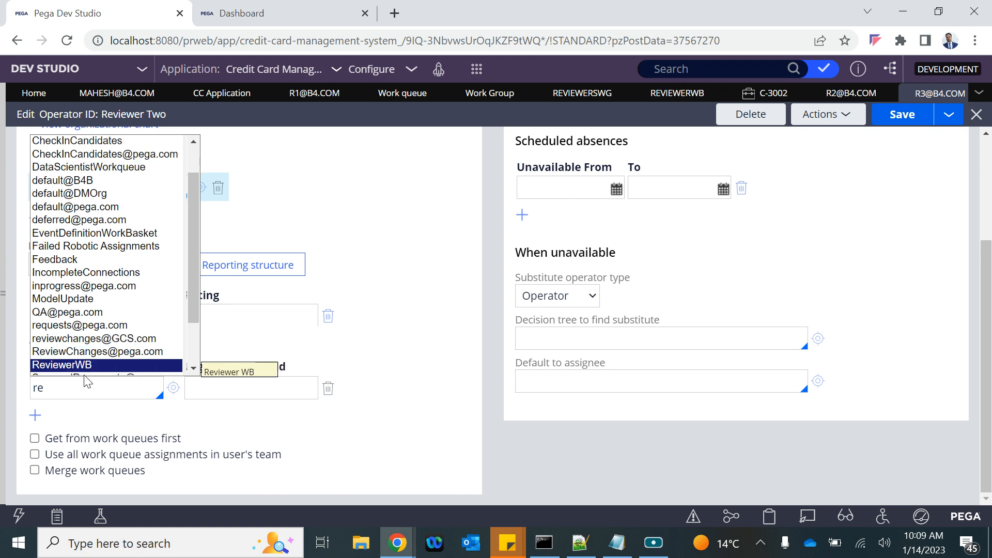
key("Return")
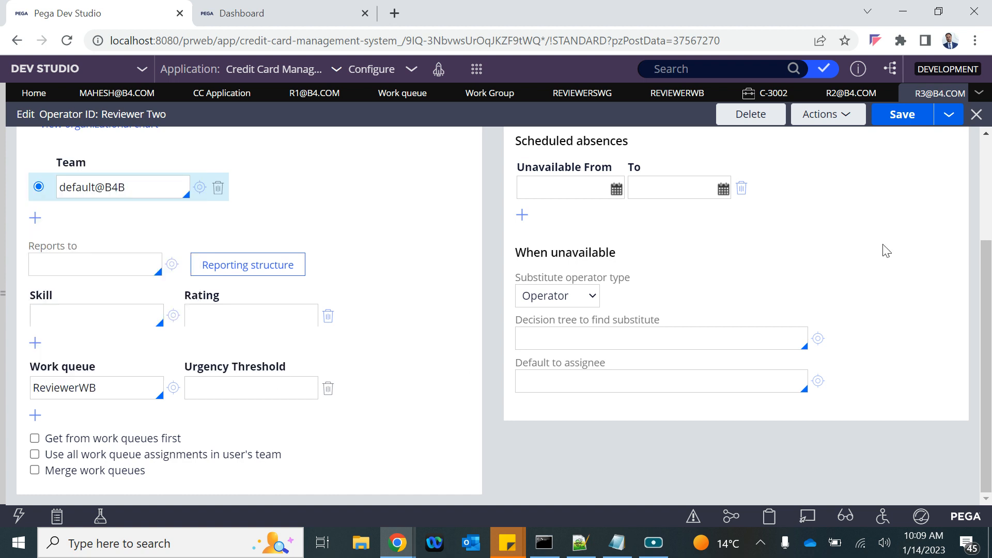
left_click(906, 123)
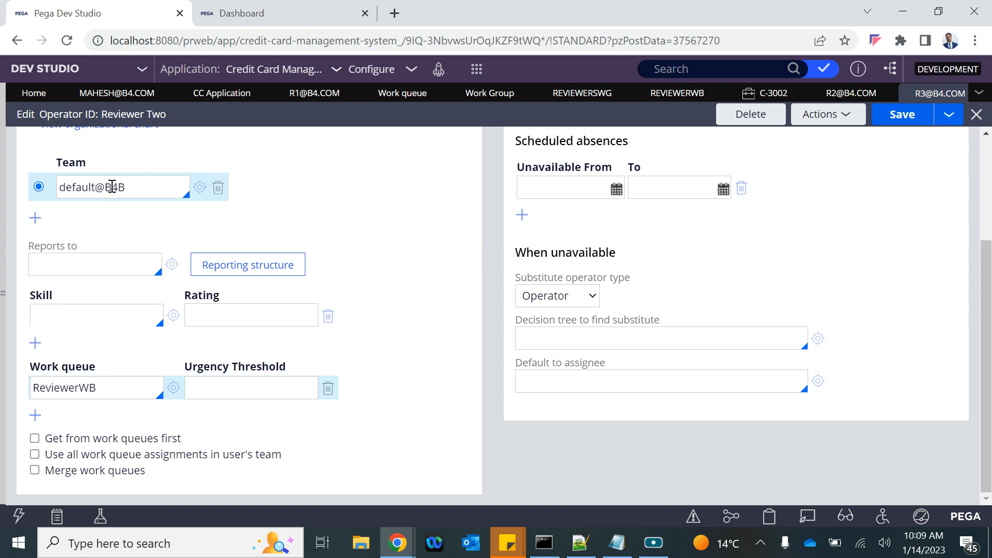
left_click_drag(112, 388, 36, 376)
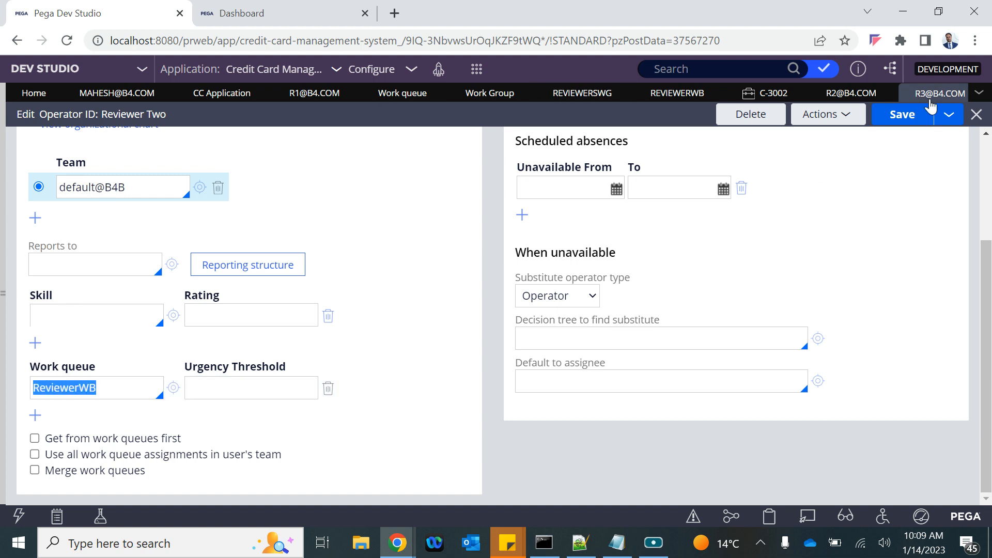
left_click(908, 116)
Step: Log off in App Studio and sign back in as Reviewer Two using the copied operator ID
mouse_move(402, 541)
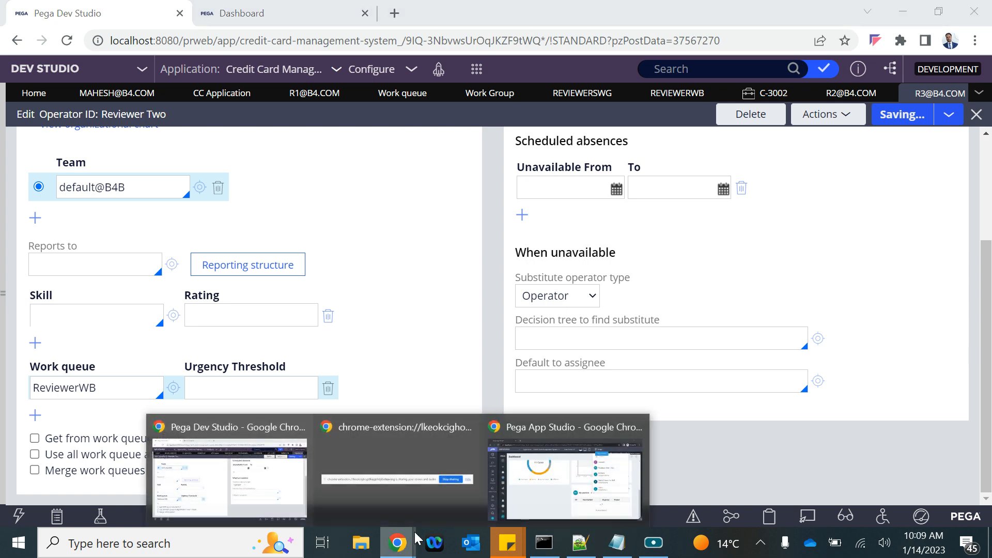
left_click(539, 467)
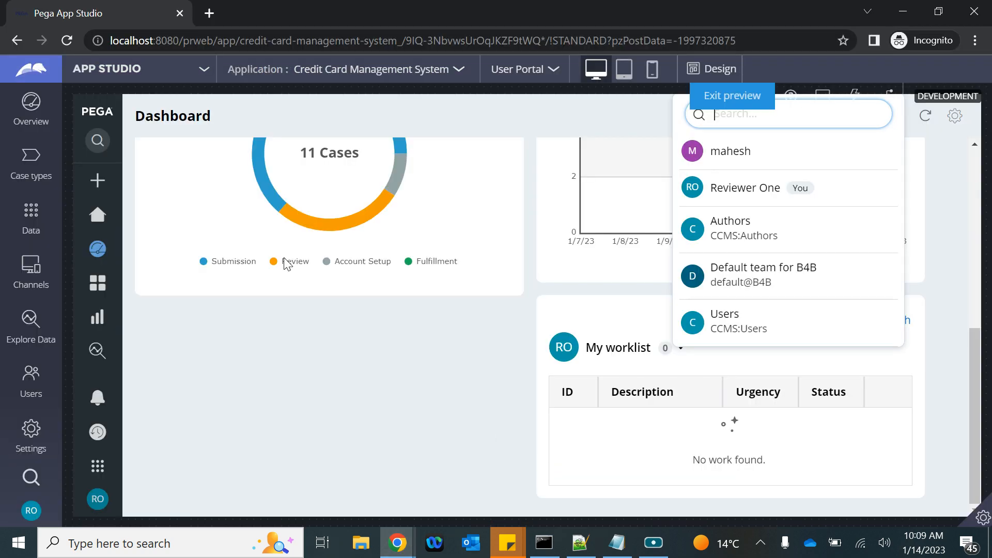
left_click(31, 508)
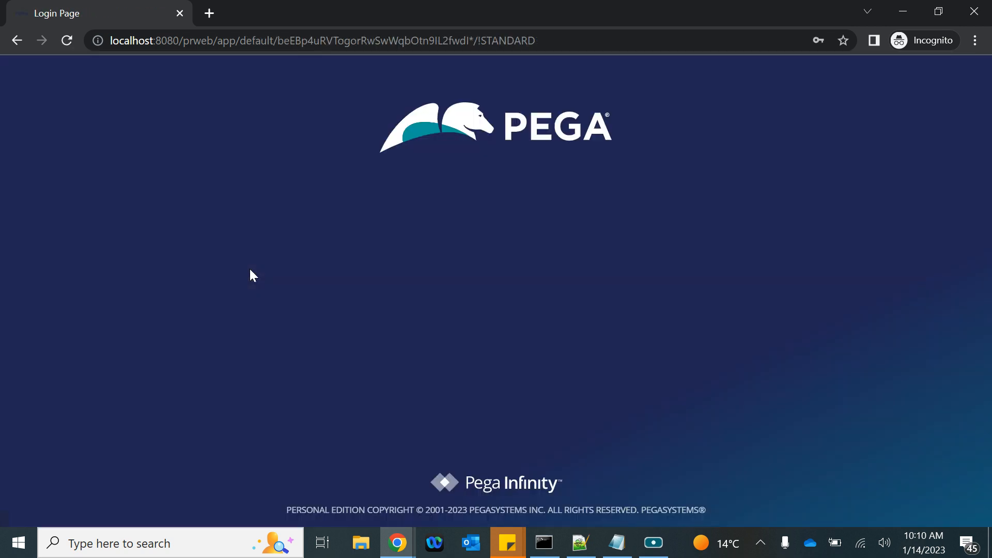
key("ctrl+v")
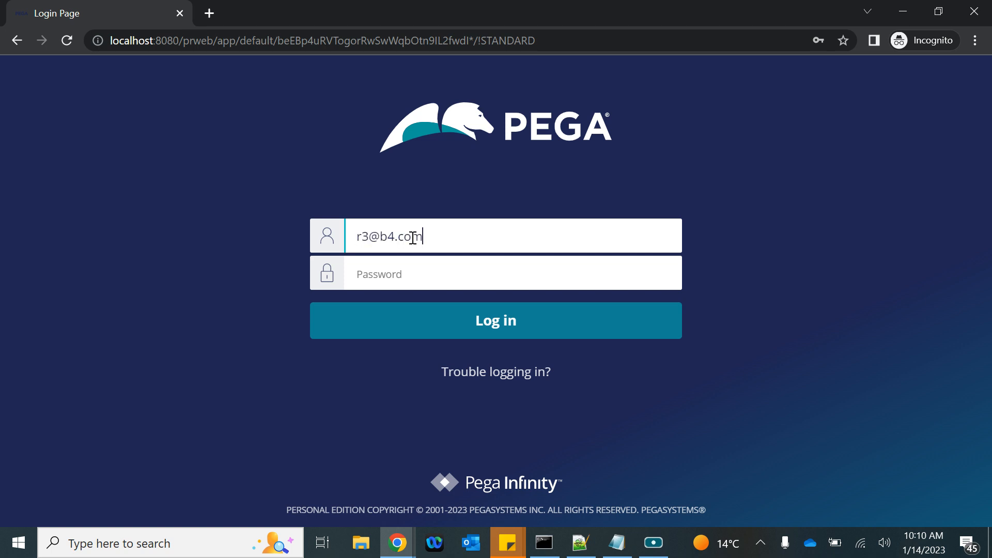
left_click(381, 278)
type("rules")
key("Return")
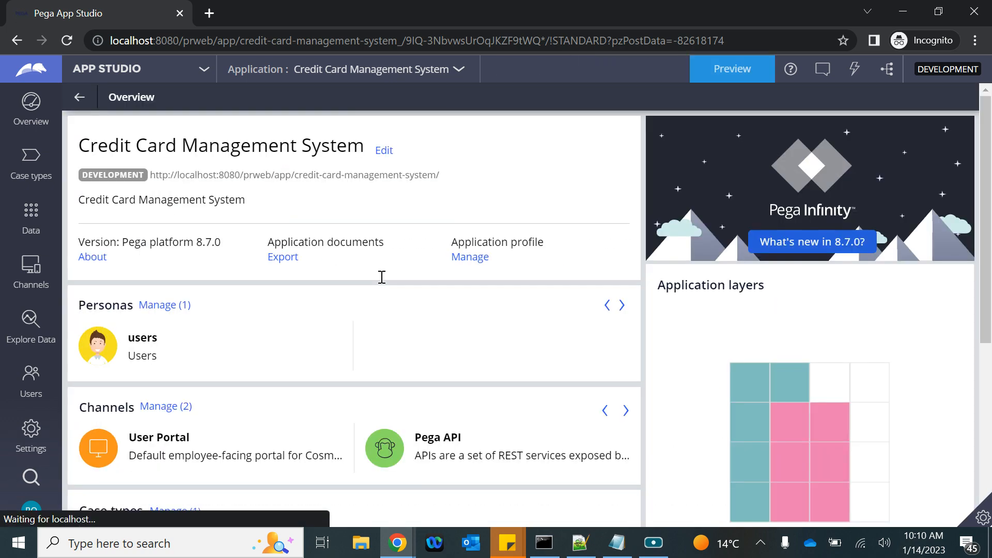
Step: Preview the User Portal Dashboard and list the worklists available in My worklist
left_click(744, 70)
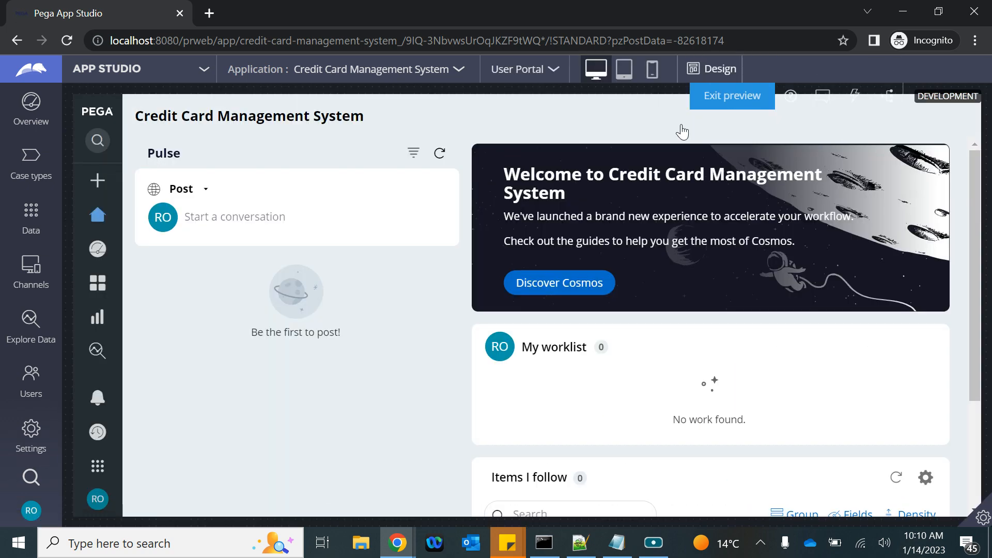
scroll(581, 437, "down", 3)
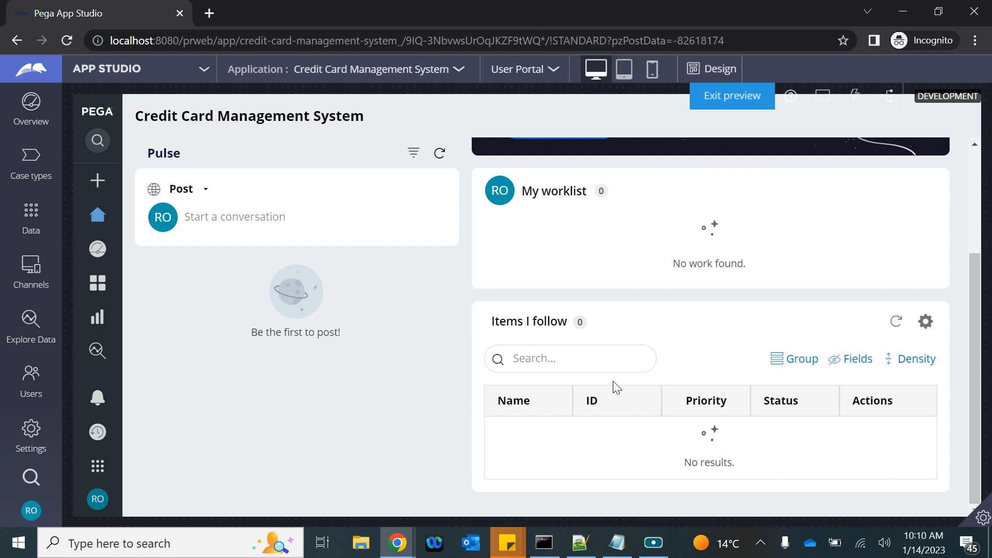
scroll(646, 313, "up", 3)
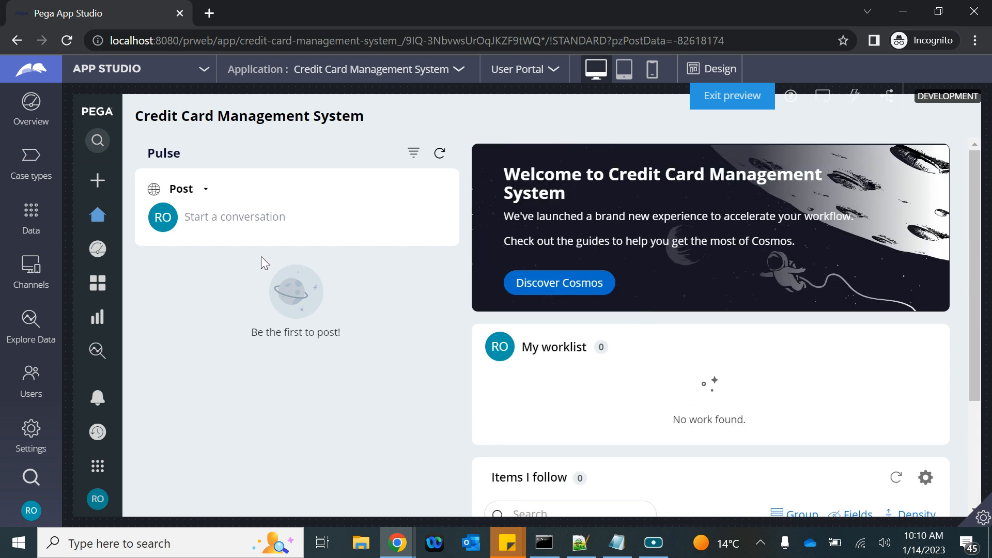
left_click(98, 249)
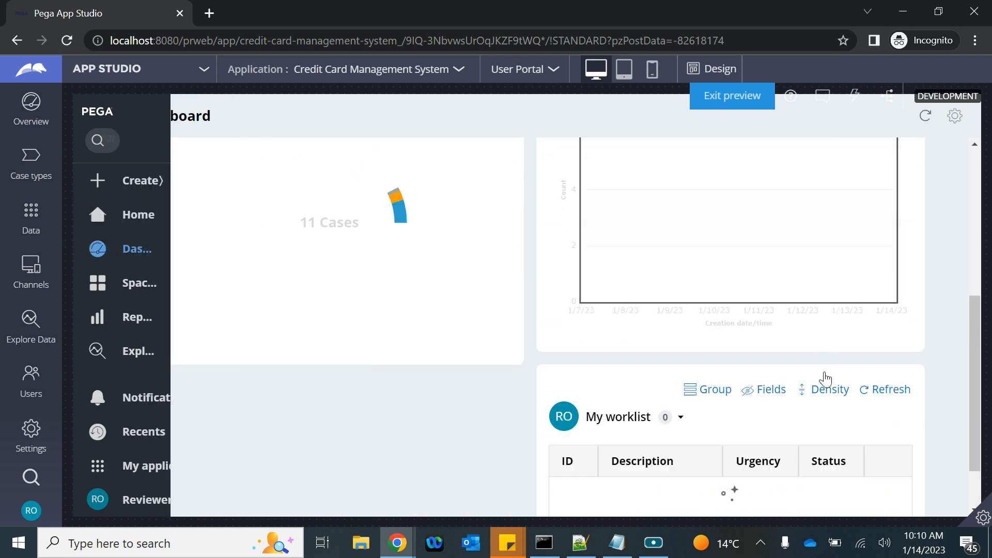
left_click(682, 350)
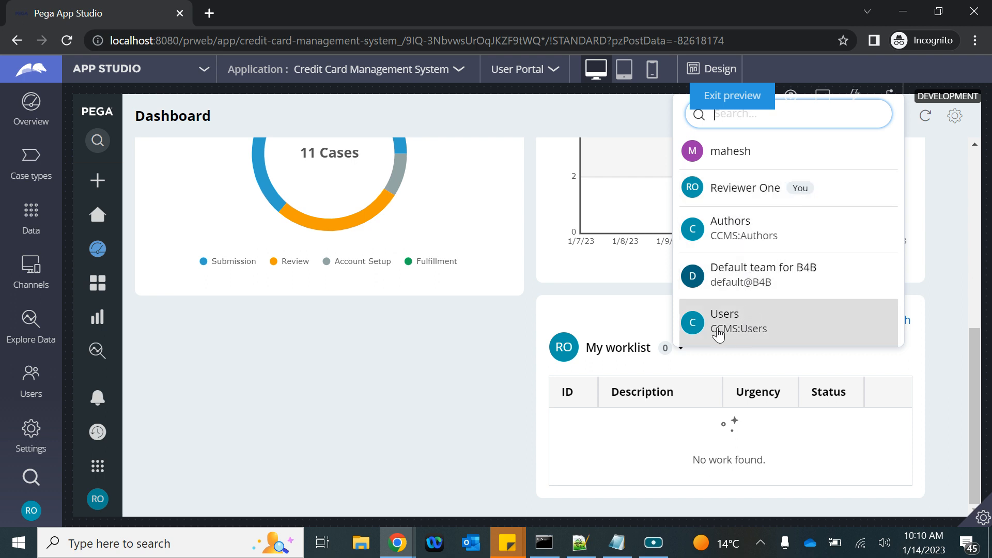
scroll(519, 250, "up", 3)
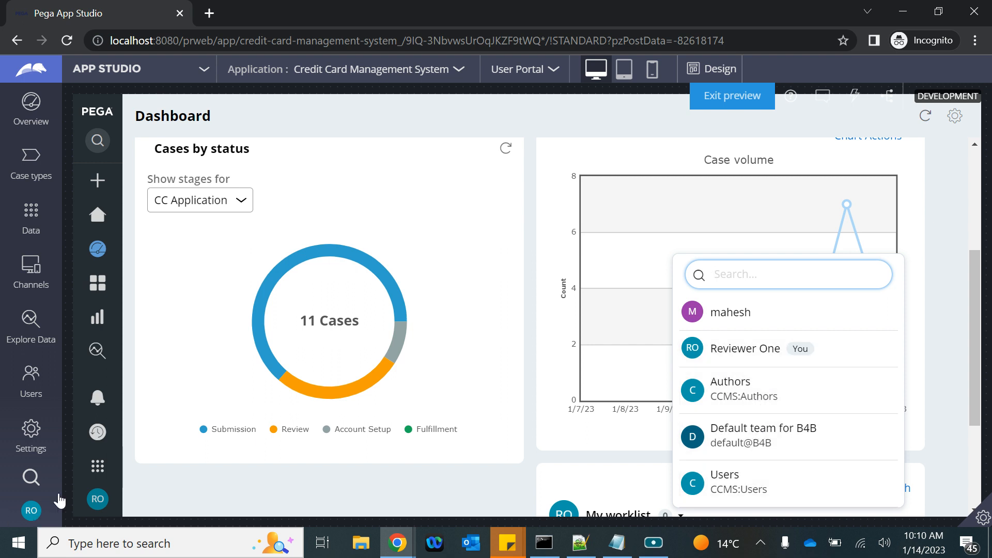
Step: Switch to Dev Studio and open the current operator's record
left_click(161, 75)
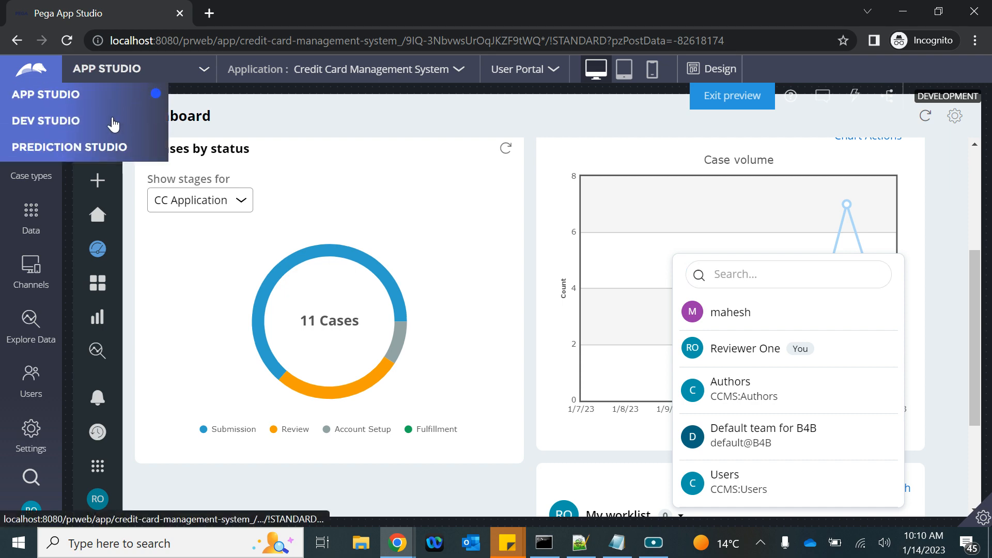
left_click(71, 124)
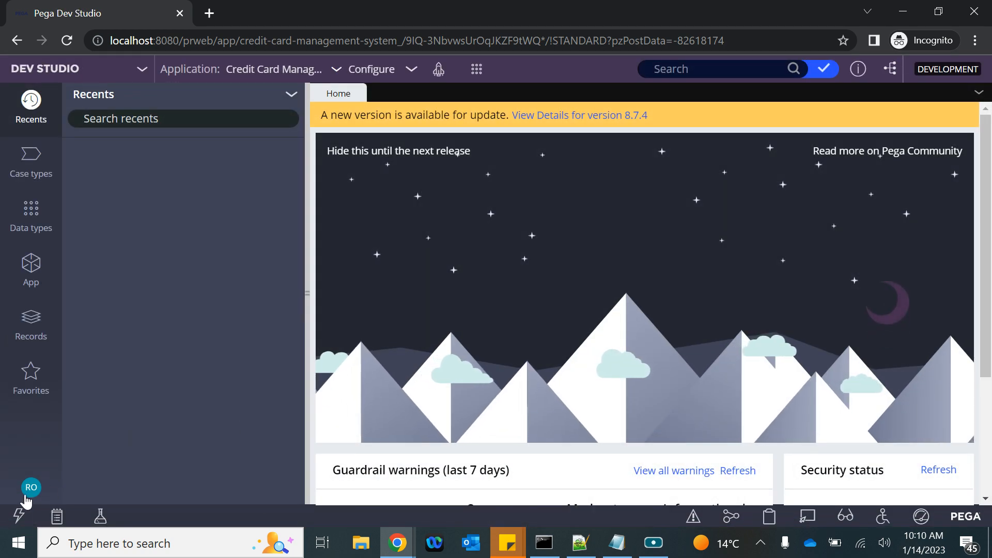
left_click(26, 494)
left_click(31, 408)
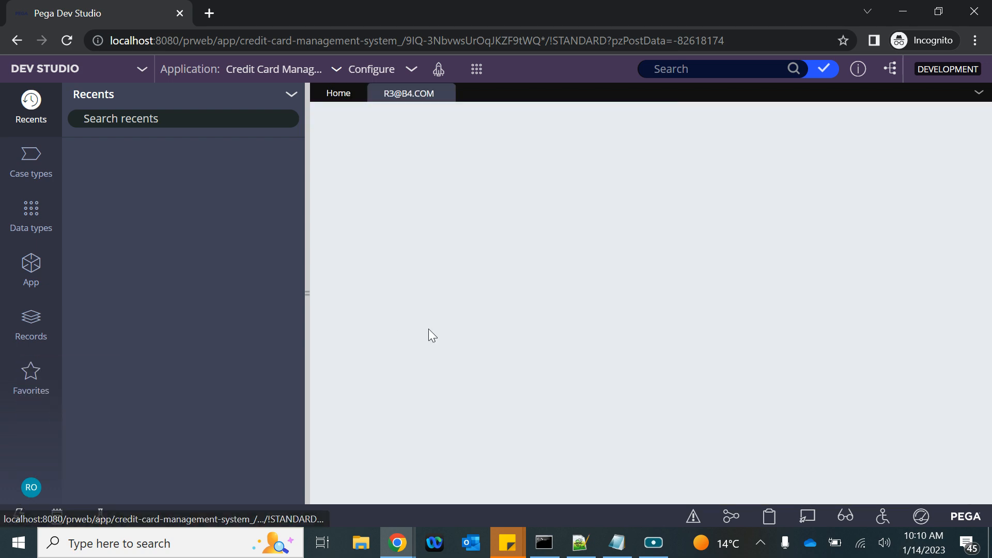
Step: Change the operator's full name to Reviewer Three, update the e-mail number to 3, and save
scroll(468, 393, "down", 3)
scroll(468, 401, "up", 3)
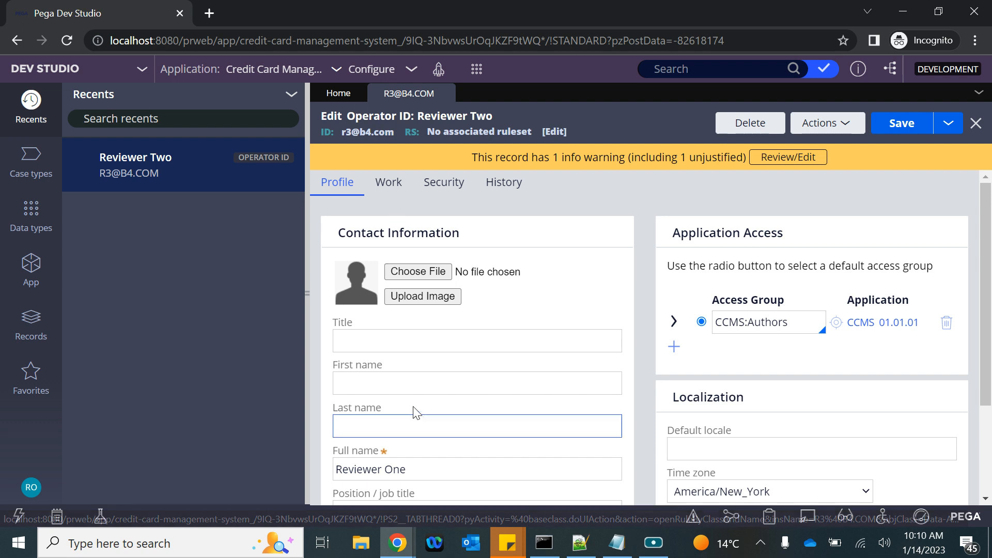
scroll(408, 406, "down", 3)
double_click(395, 339)
type("Three")
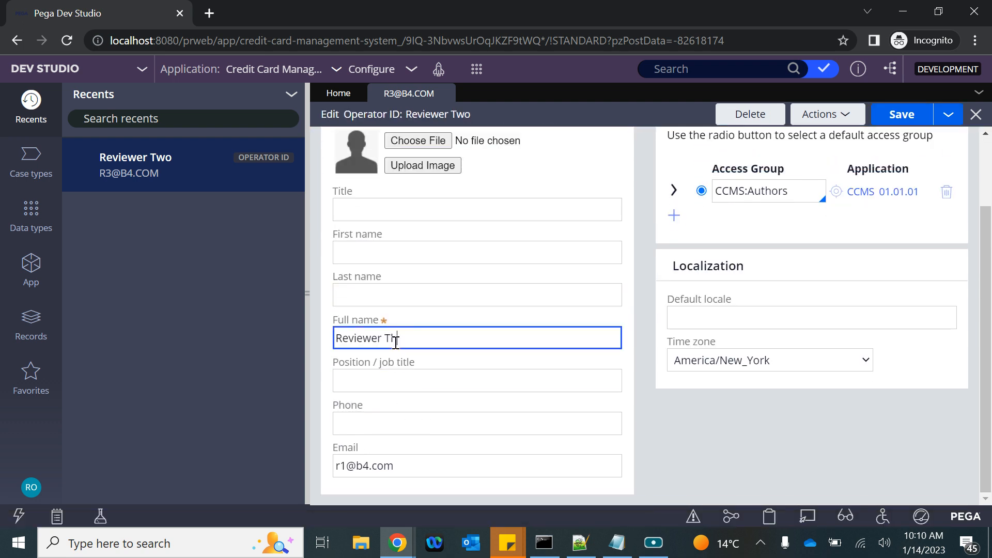
left_click(346, 467)
key("BackSpace")
type("3")
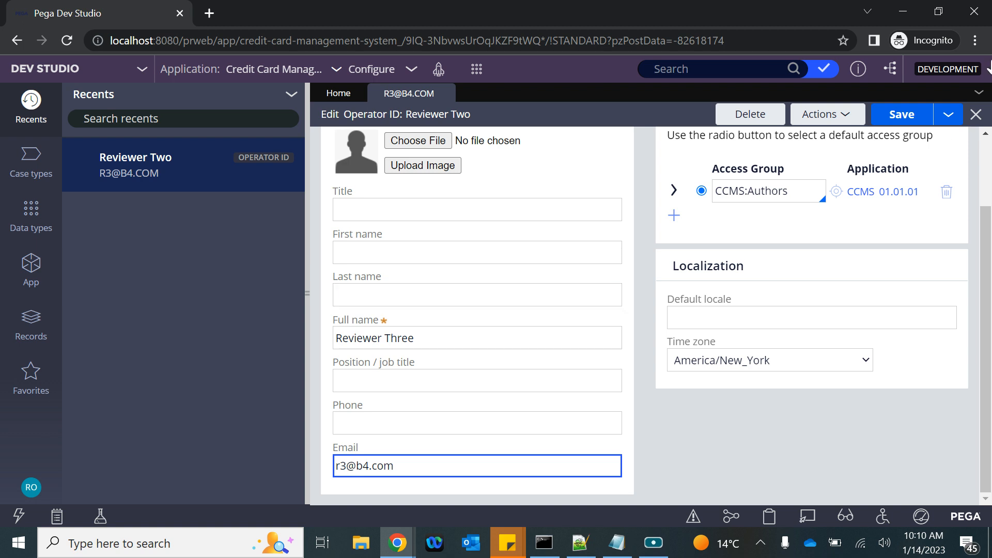
left_click(901, 116)
Step: Confirm the ReviewerWB work queue on the Work tab and launch the User Portal
left_click(388, 183)
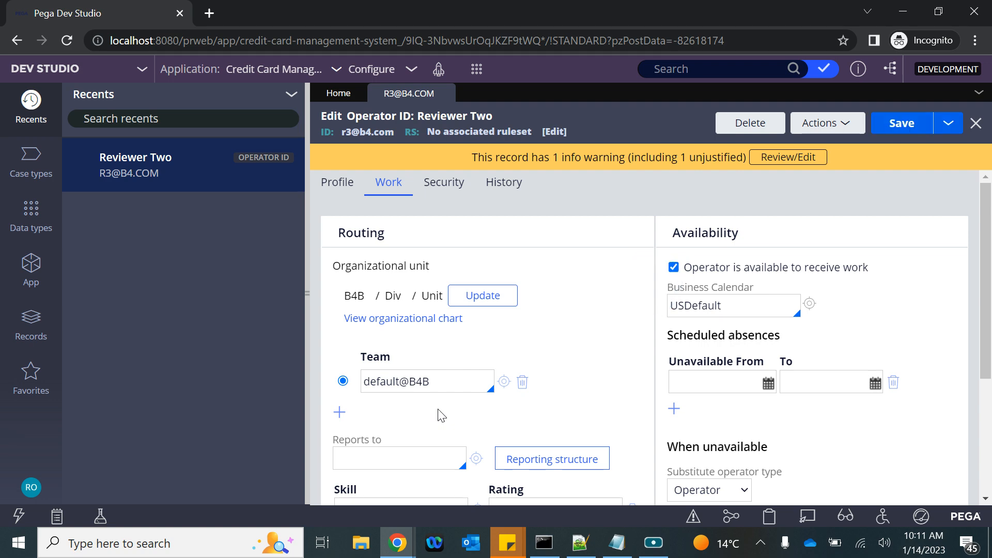
scroll(438, 414, "down", 4)
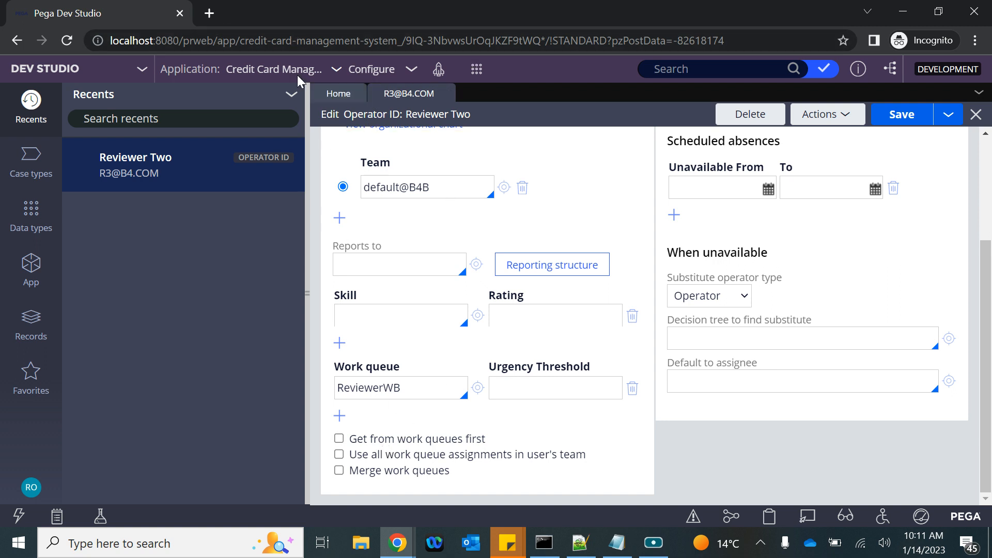
left_click(438, 69)
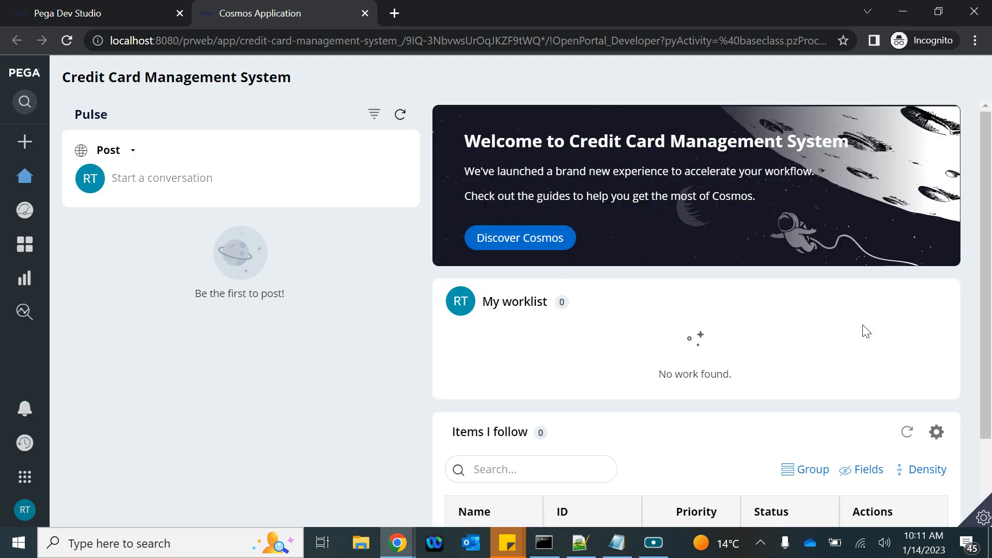
Step: From the portal Dashboard, open the Reviewers WG team and inspect its Reviewer WB work queue, then return to Dev Studio
scroll(863, 325, "down", 2)
scroll(594, 230, "up", 2)
left_click(15, 210)
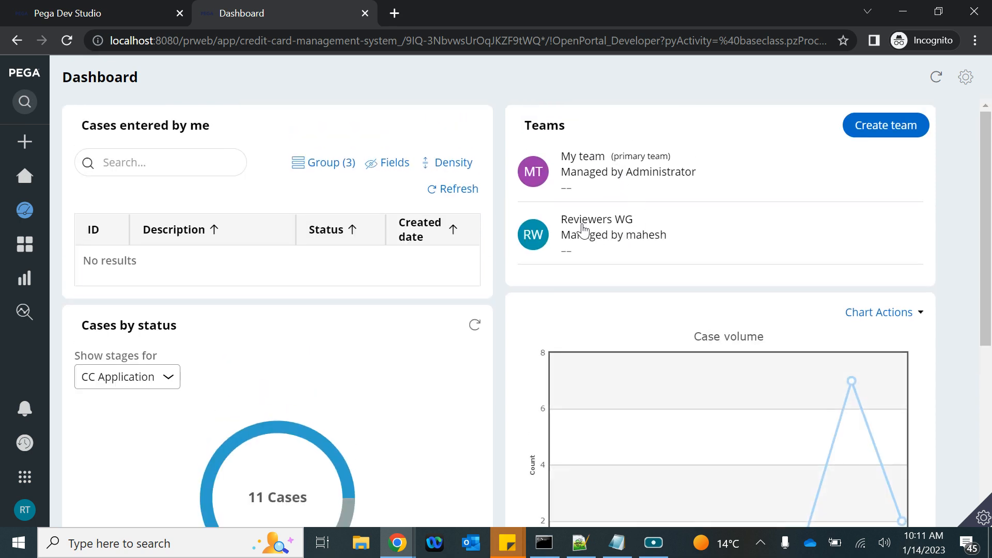
double_click(583, 228)
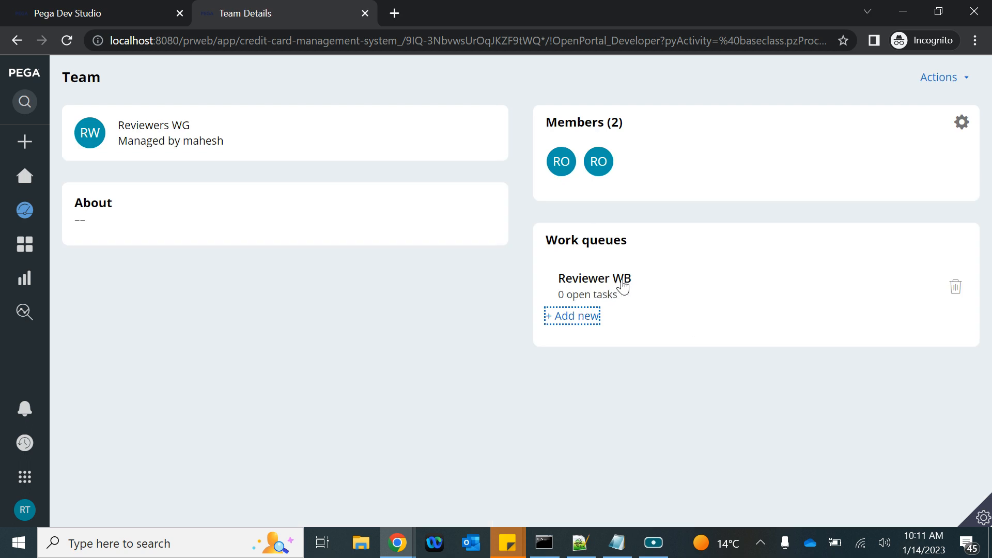
left_click(606, 283)
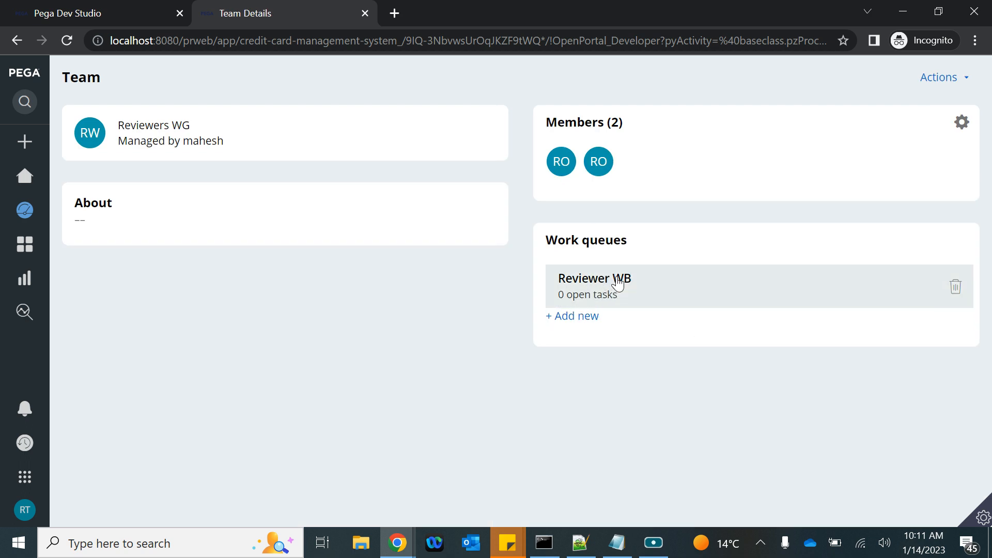
double_click(598, 282)
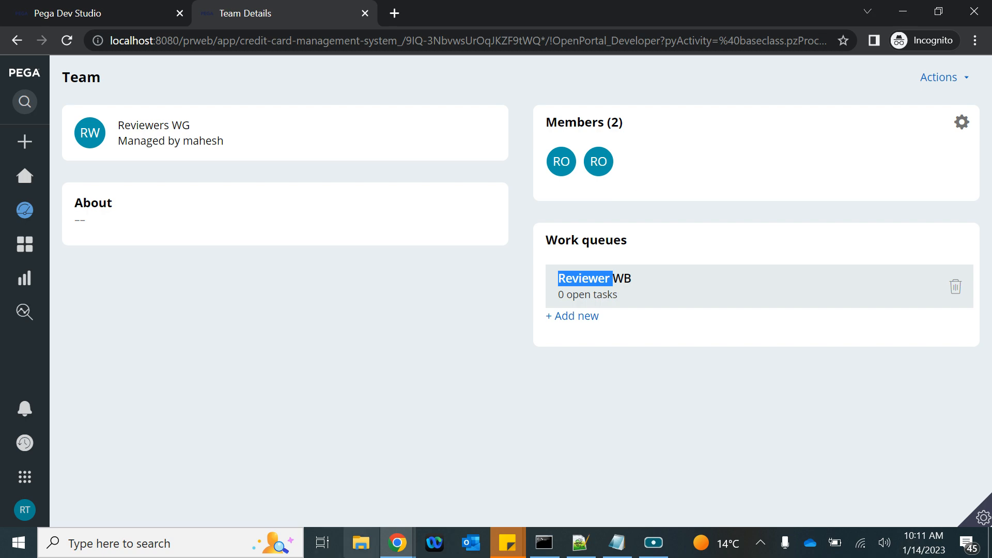
left_click(397, 543)
left_click(230, 469)
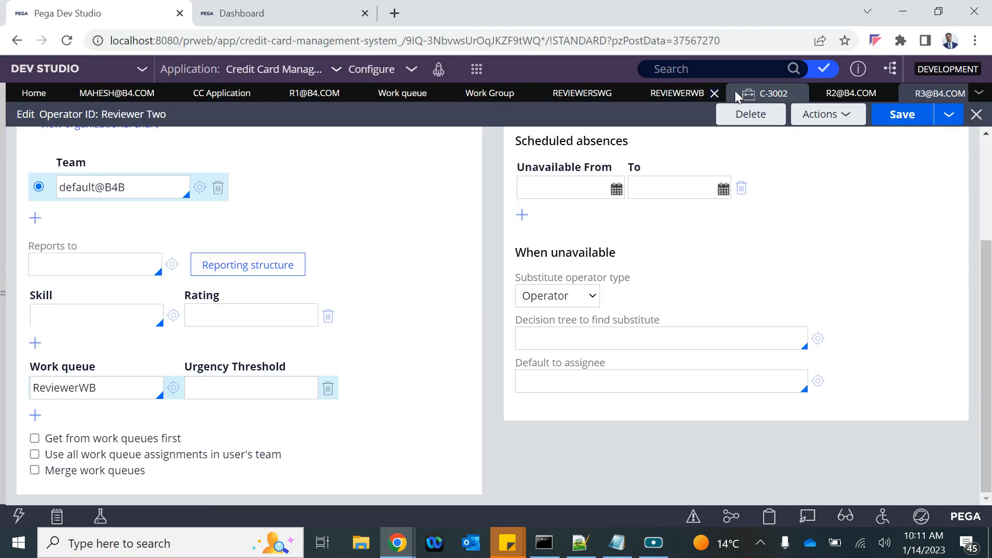
Step: Rename the second operator to Reviewer Two, change the e-mail number to 2, save, and return to the team page
left_click(838, 96)
scroll(141, 420, "down", 2)
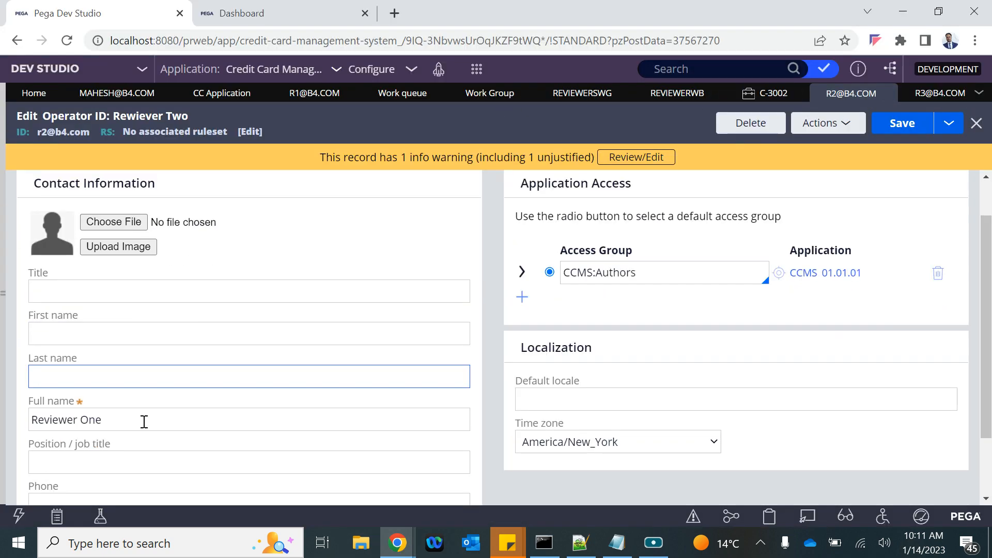
left_click(93, 356)
double_click(93, 361)
type("Two")
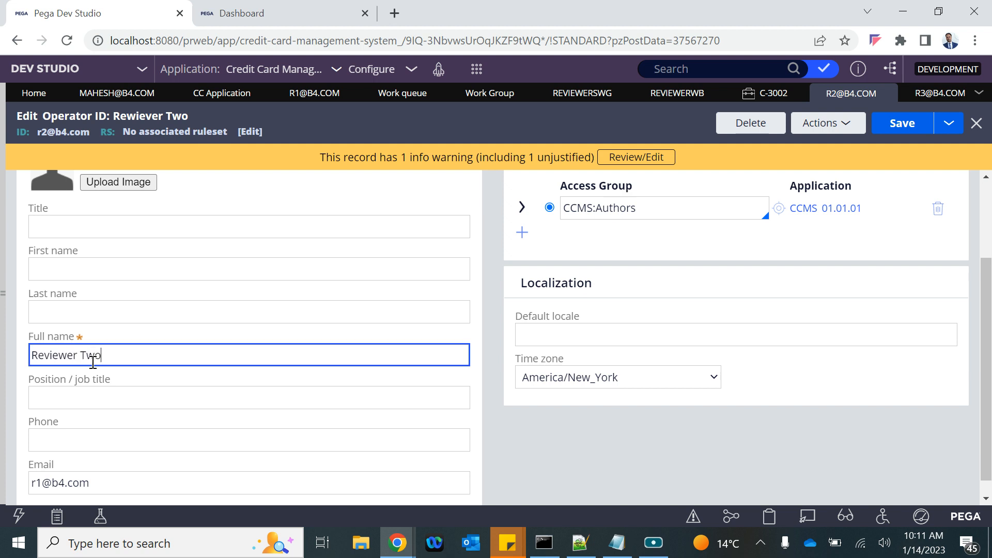
scroll(93, 364, "down", 1)
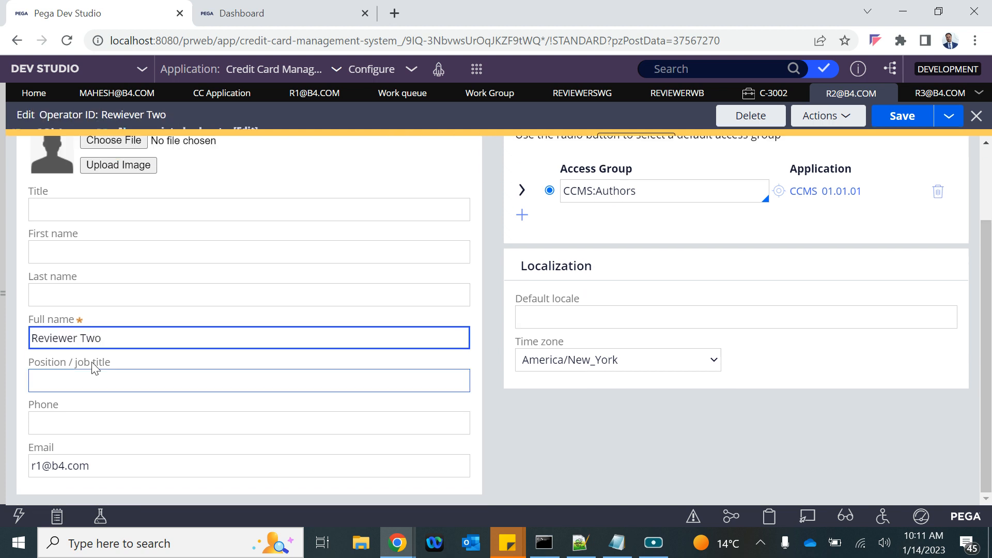
left_click(36, 470)
key("Delete")
type("2")
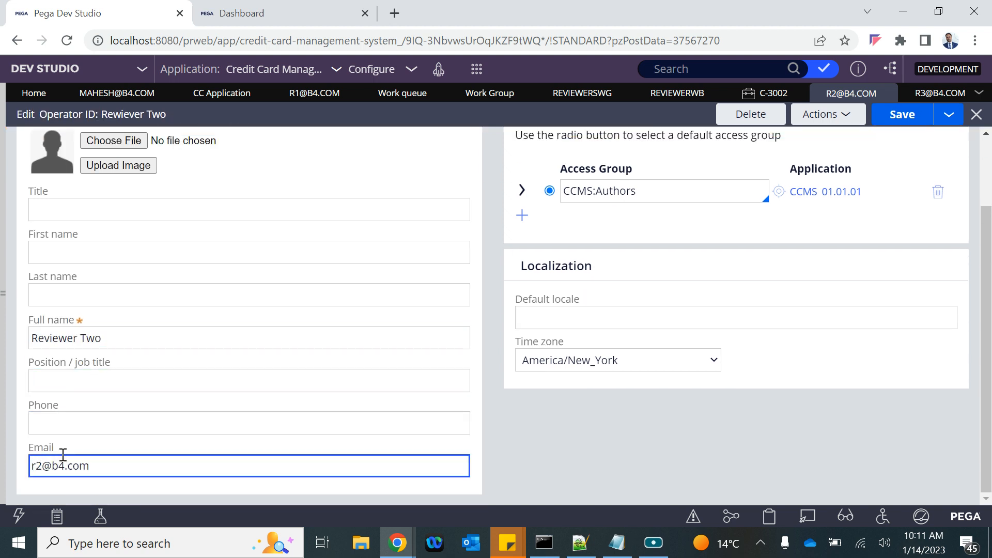
left_click(901, 115)
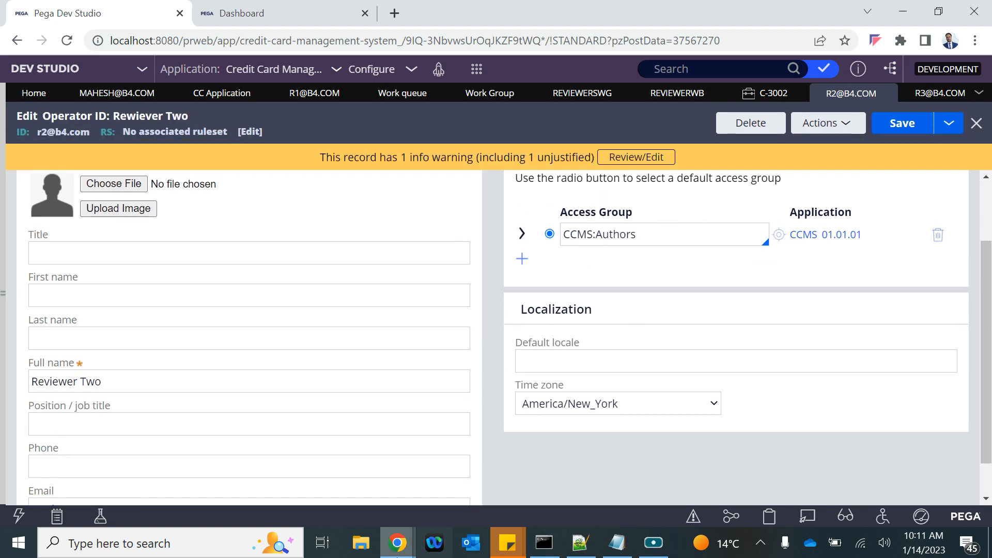
mouse_move(397, 543)
left_click(502, 477)
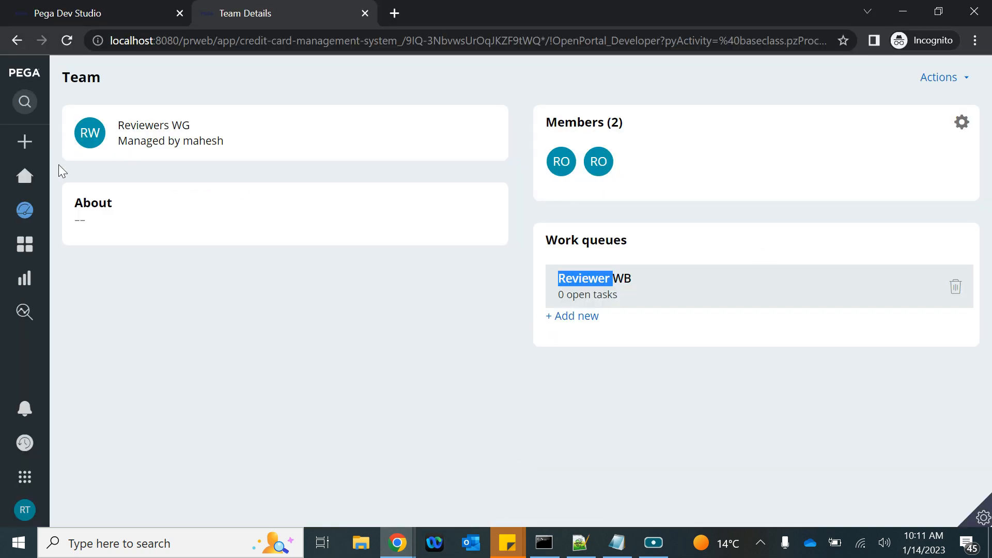
Step: Check the users and teams offered for My worklist on the Dashboard, then log off the portal
mouse_move(25, 210)
left_click(70, 211)
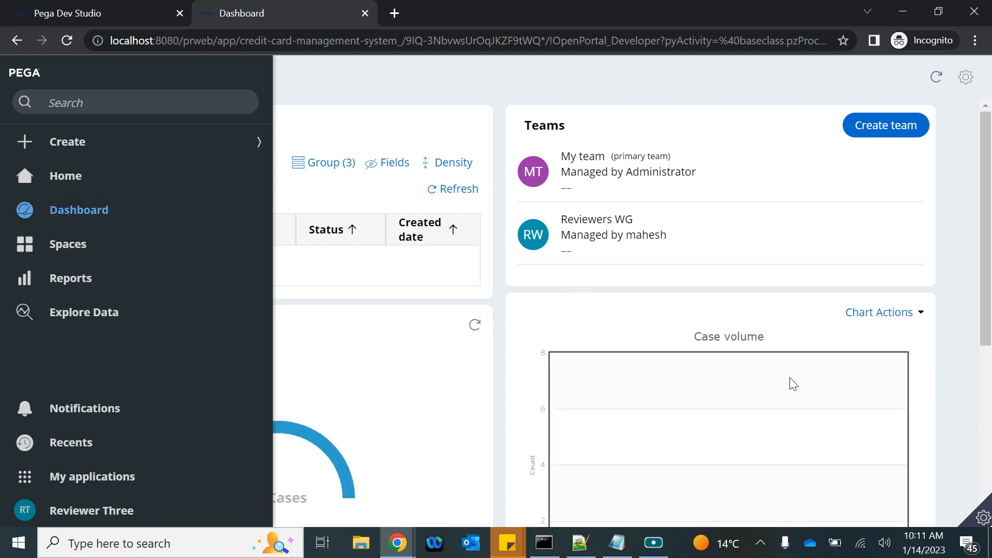
scroll(785, 388, "down", 6)
left_click(639, 360)
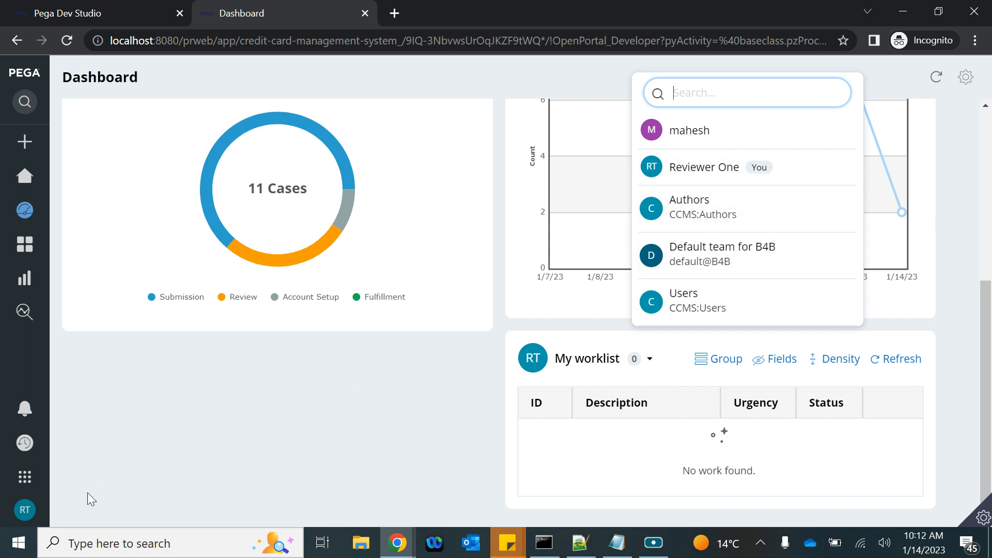
left_click(26, 512)
left_click(38, 489)
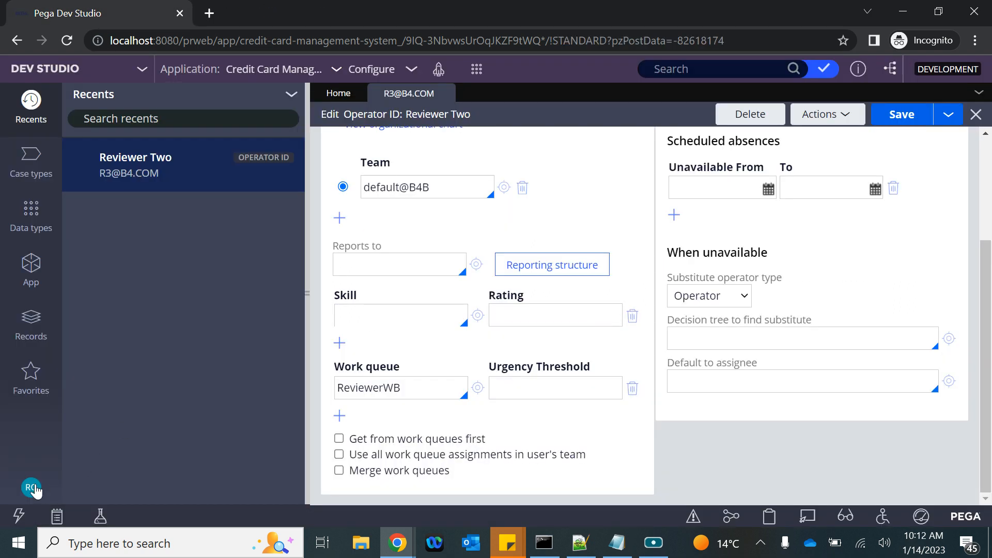
Step: Log off Dev Studio and sign in with the third reviewer's user name and password
left_click(31, 488)
left_click(46, 465)
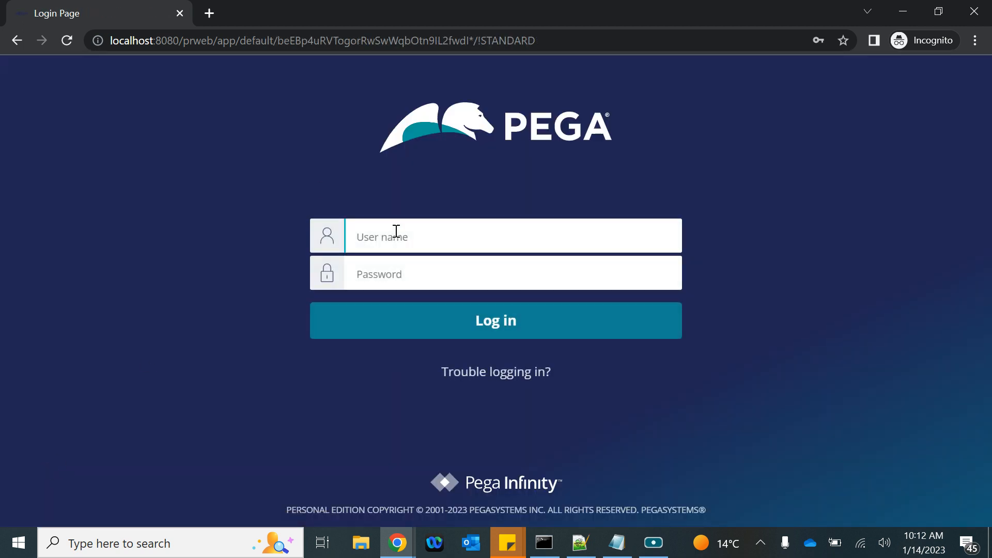
left_click(397, 231)
key("ctrl+v")
left_click(377, 276)
type("•")
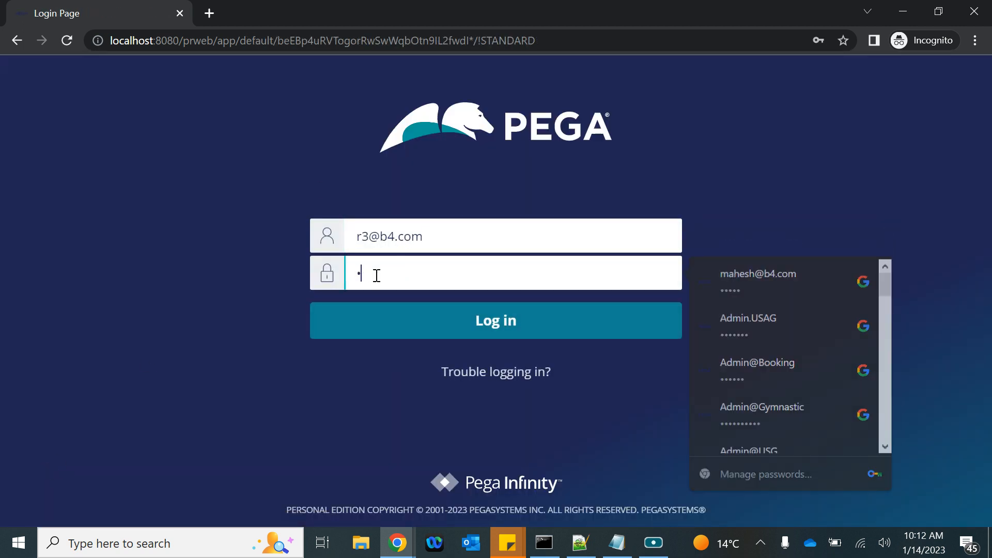
type("••••")
key("Return")
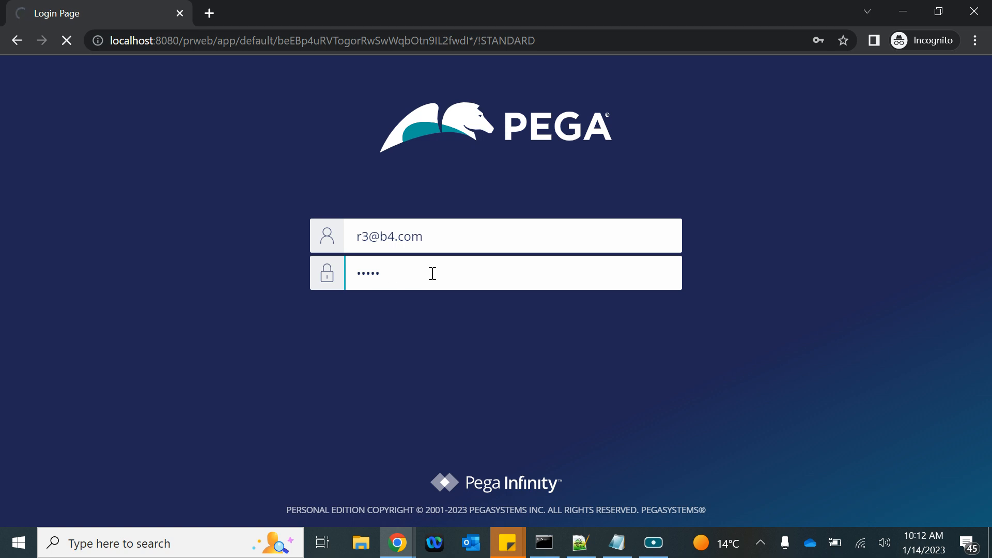
mouse_move(397, 543)
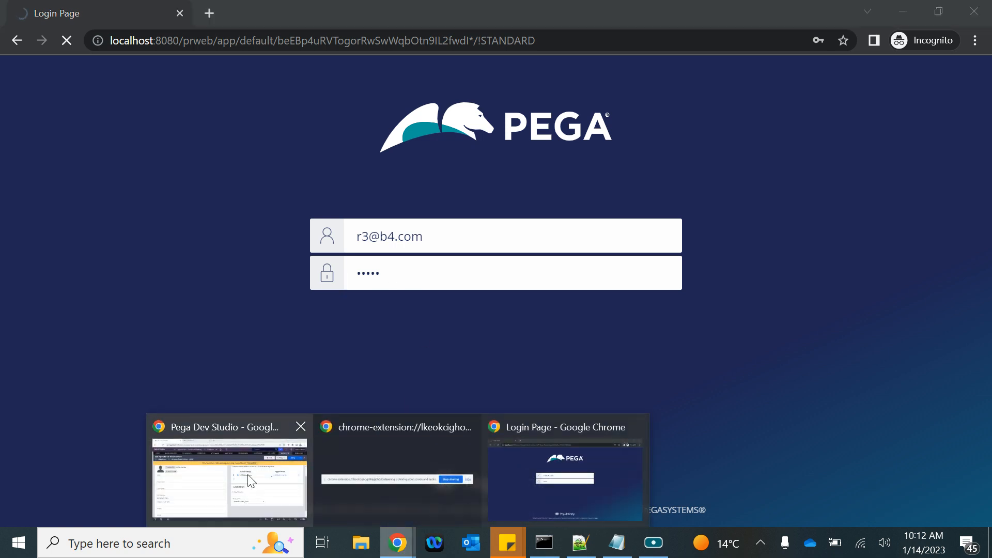
left_click(252, 481)
Step: Refresh the operator record via Actions and check its ReviewerWB work queue entry
scroll(625, 262, "up", 2)
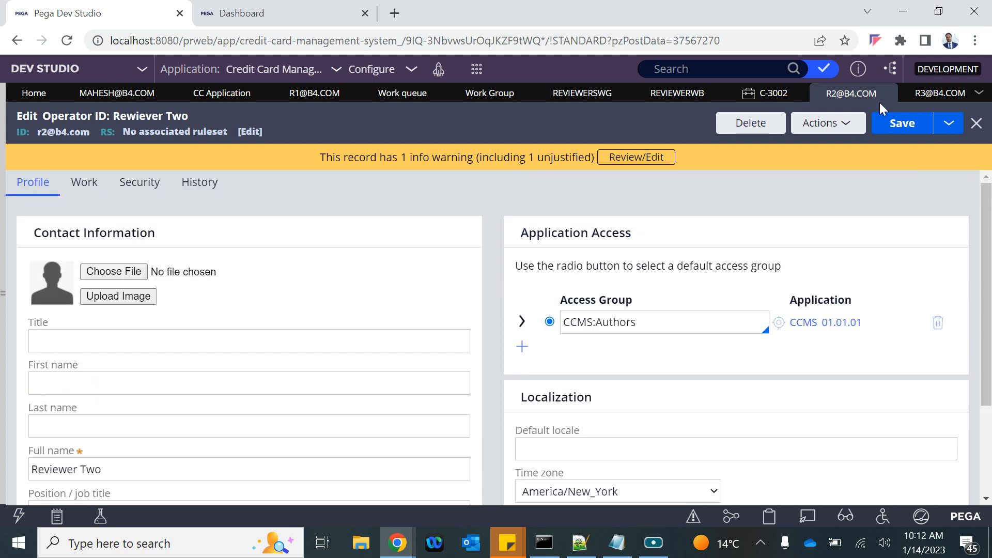
left_click(829, 116)
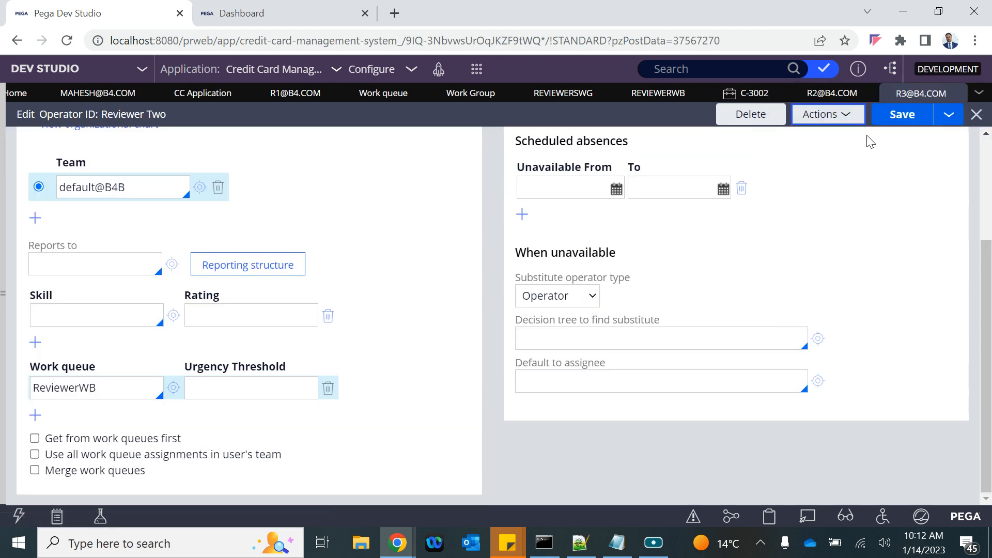
left_click(840, 116)
left_click(802, 136)
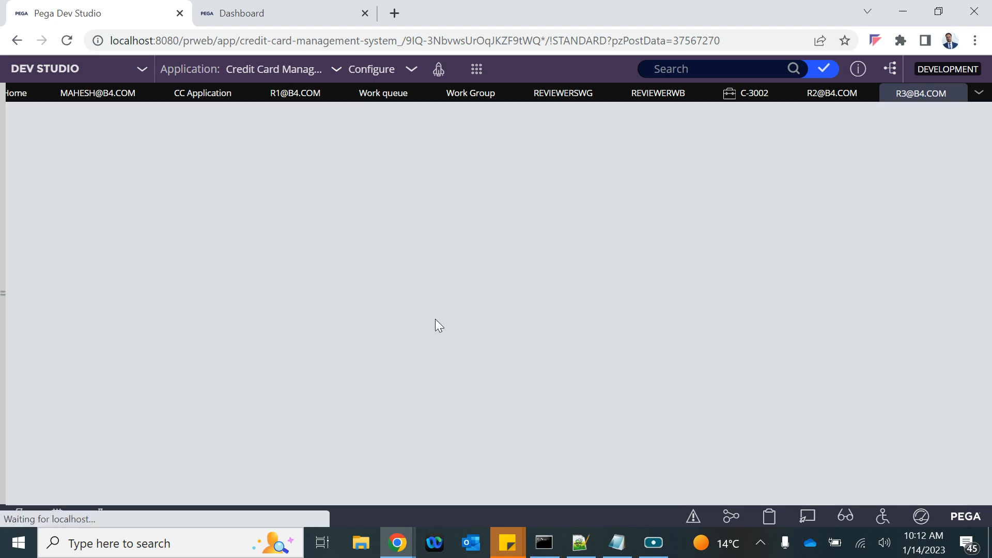
scroll(322, 339, "down", 4)
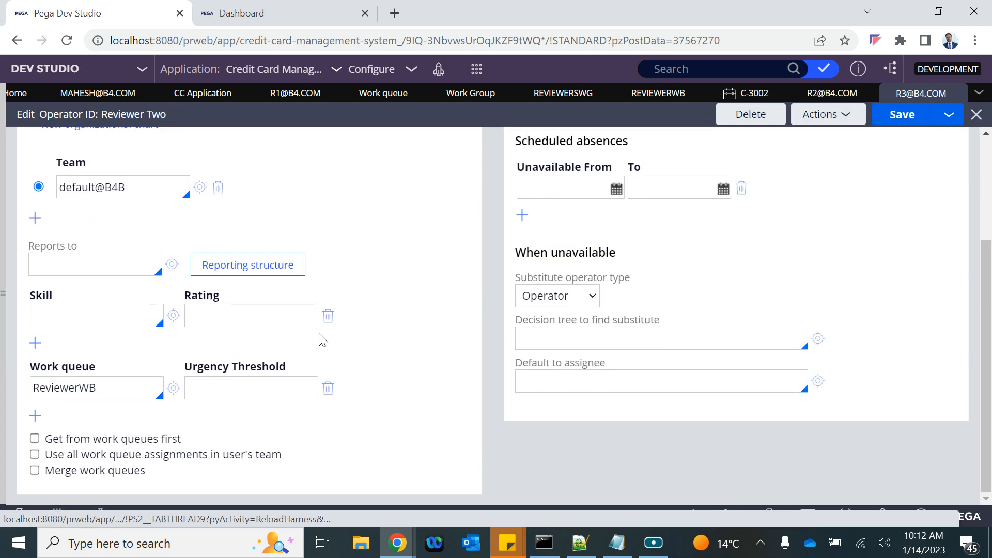
left_click(209, 387)
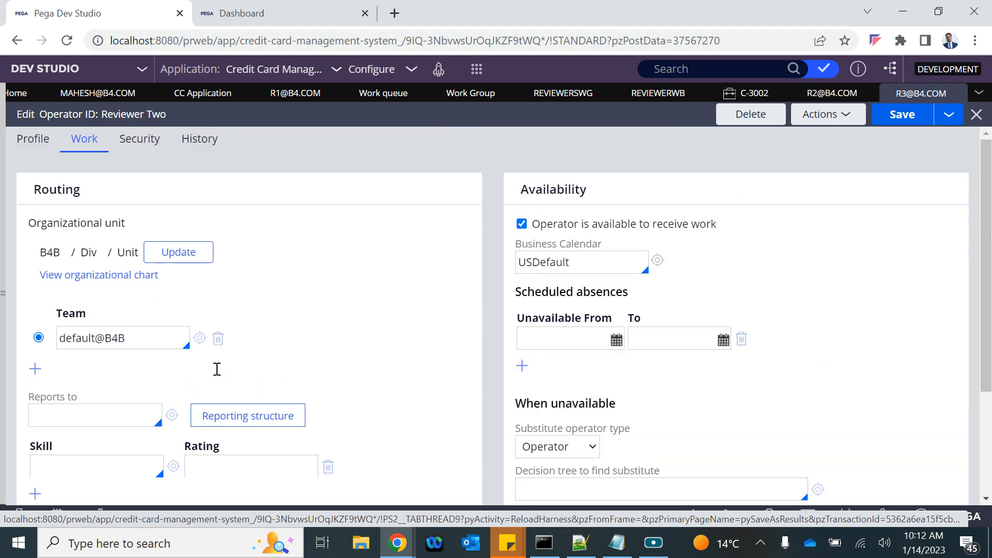
Step: Bring App Studio forward and preview the User Portal's Dashboard page
left_click(273, 25)
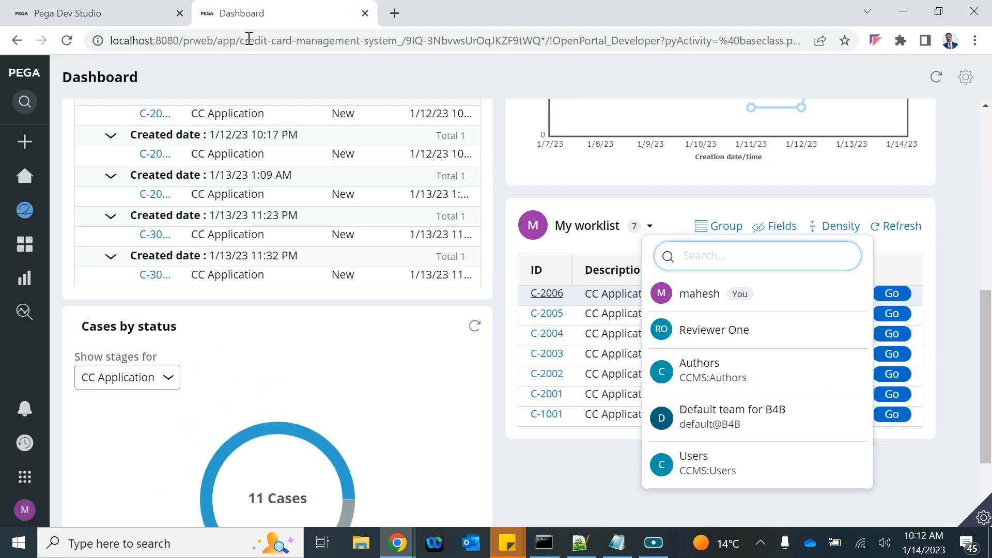
left_click(95, 13)
left_click(397, 543)
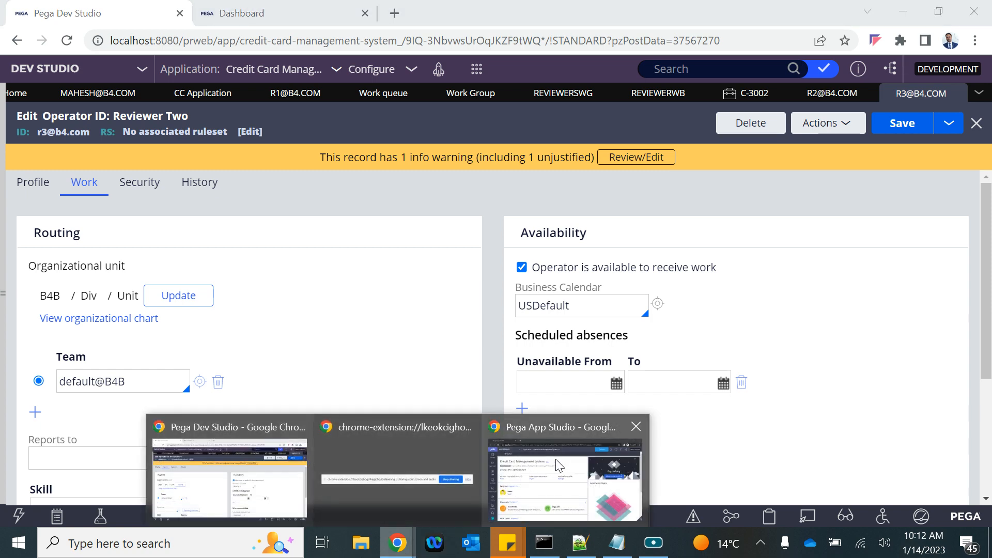
left_click(557, 461)
left_click(727, 75)
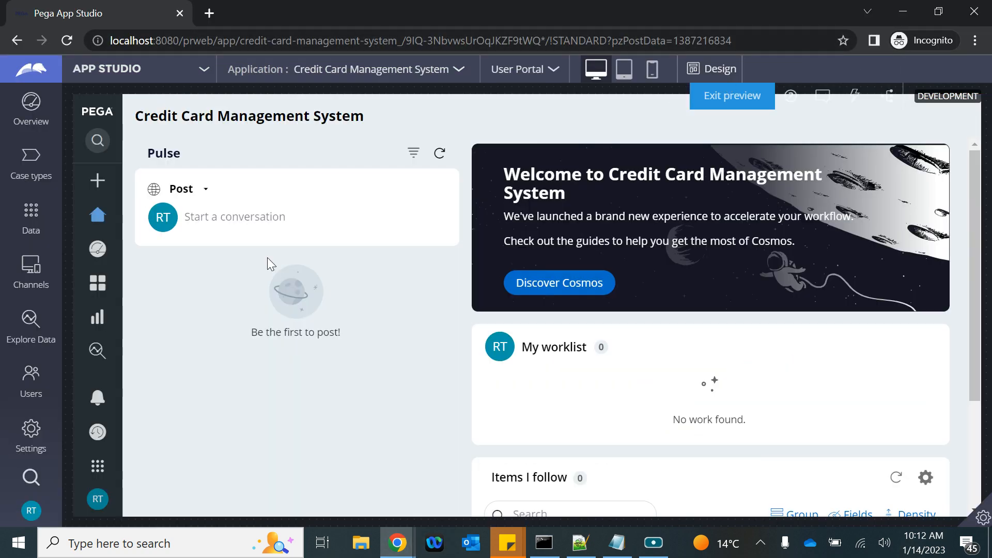
left_click(93, 253)
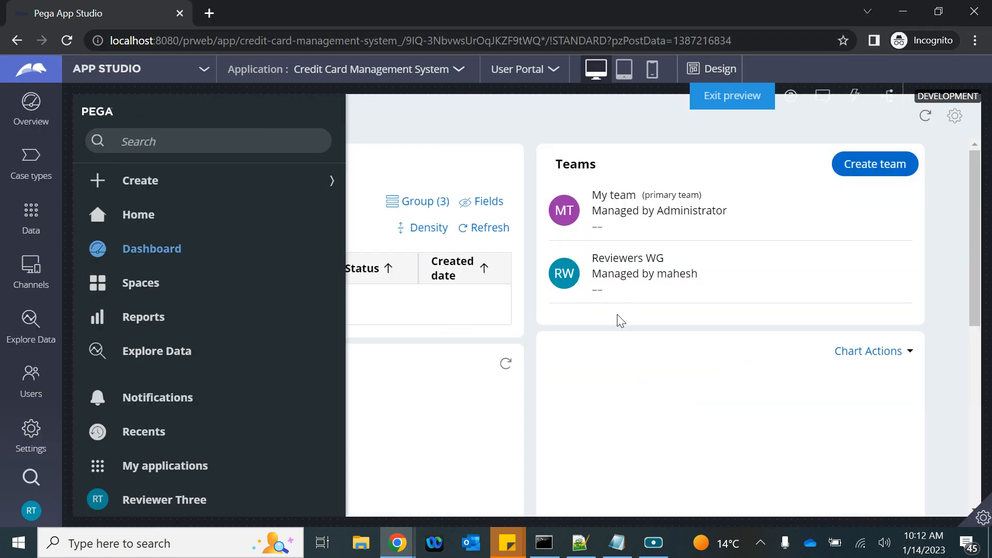
Step: Search My worklist's queue choices for 're', finding only Reviewer Three, then return to Dev Studio
scroll(723, 388, "down", 5)
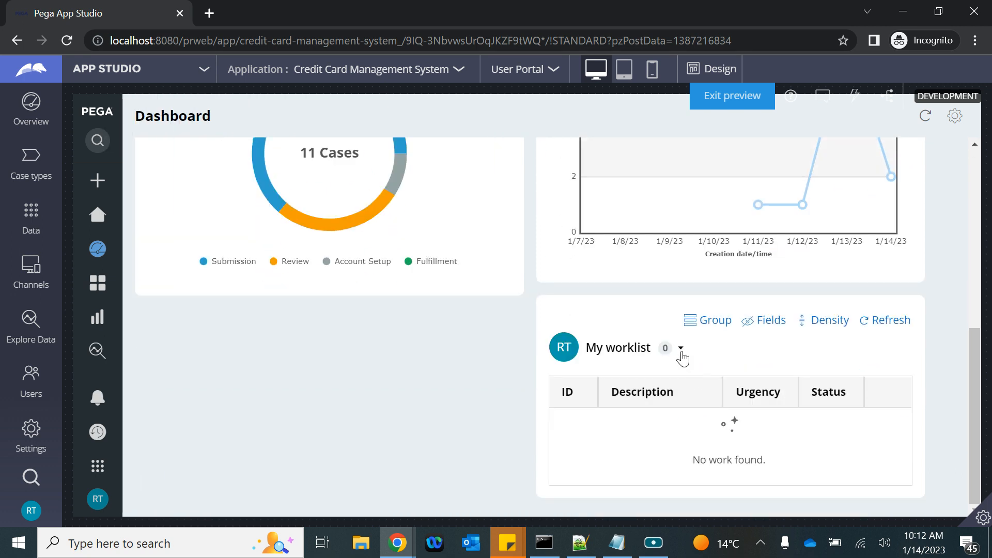
left_click(681, 349)
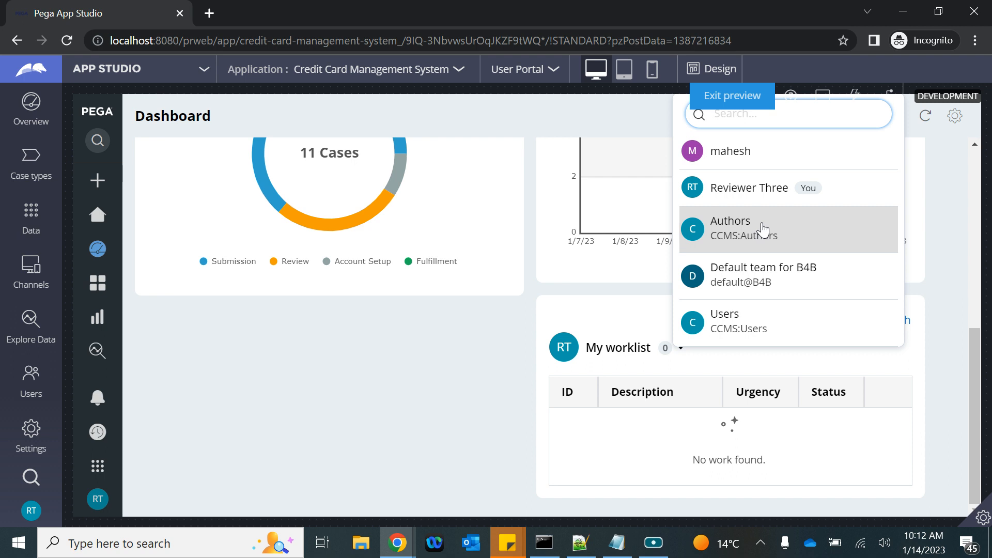
type("re")
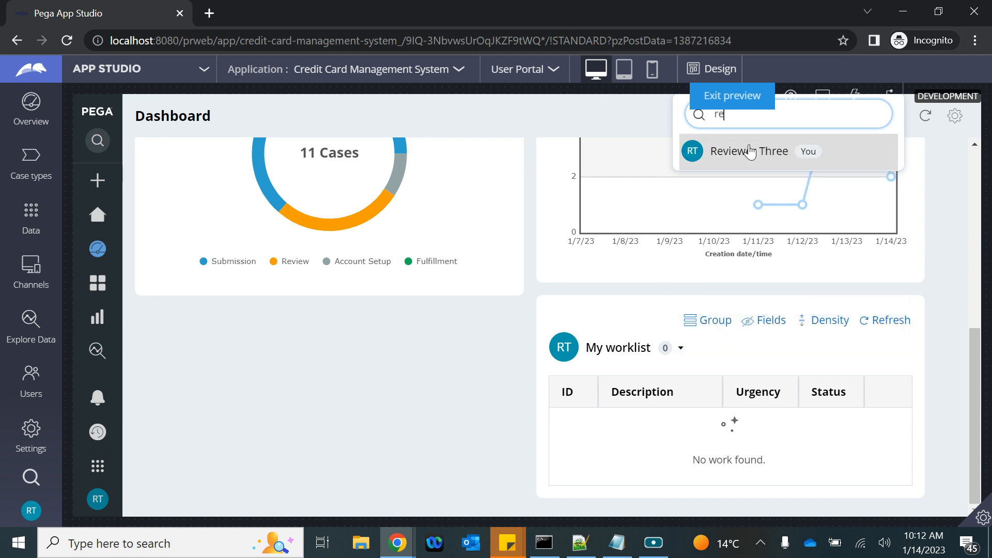
left_click(231, 411)
mouse_move(397, 541)
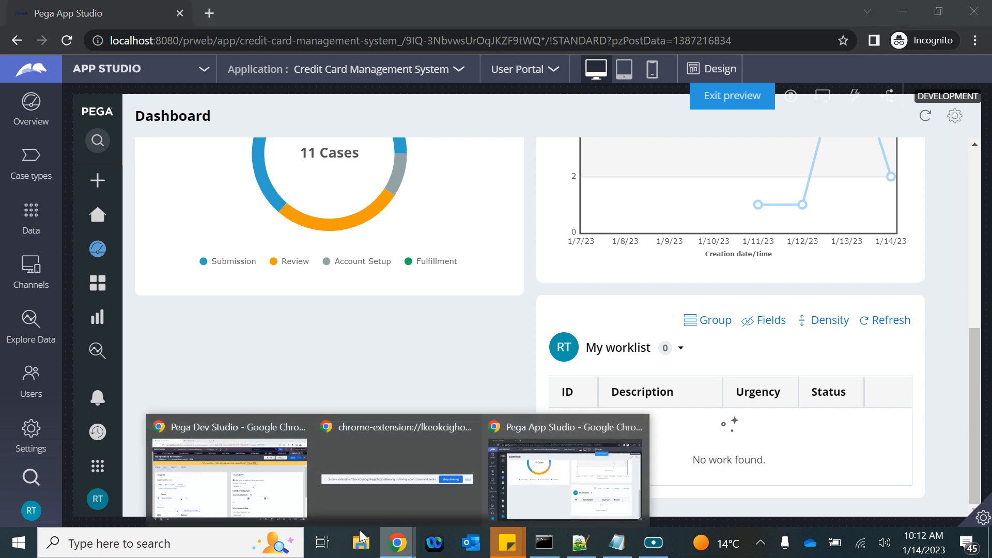
left_click(228, 472)
scroll(343, 438, "down", 3)
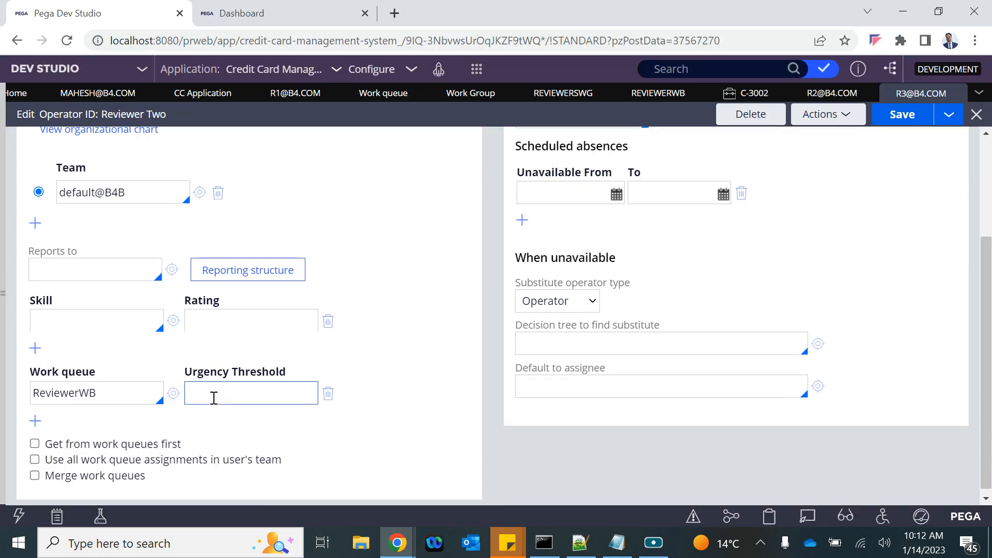
Step: Set the ReviewerWB urgency threshold to 1 on Reviewer Two's record and save
left_click(214, 395)
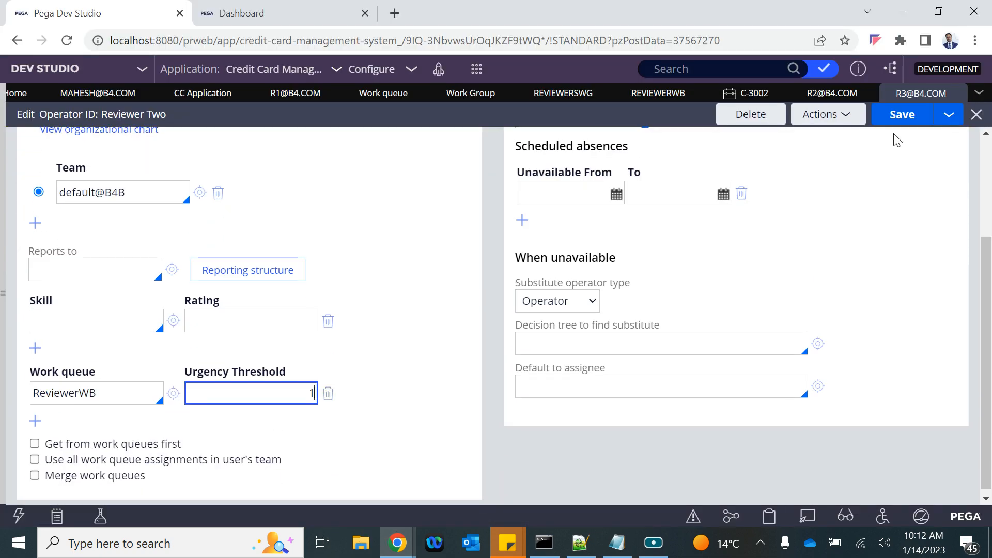
left_click(914, 114)
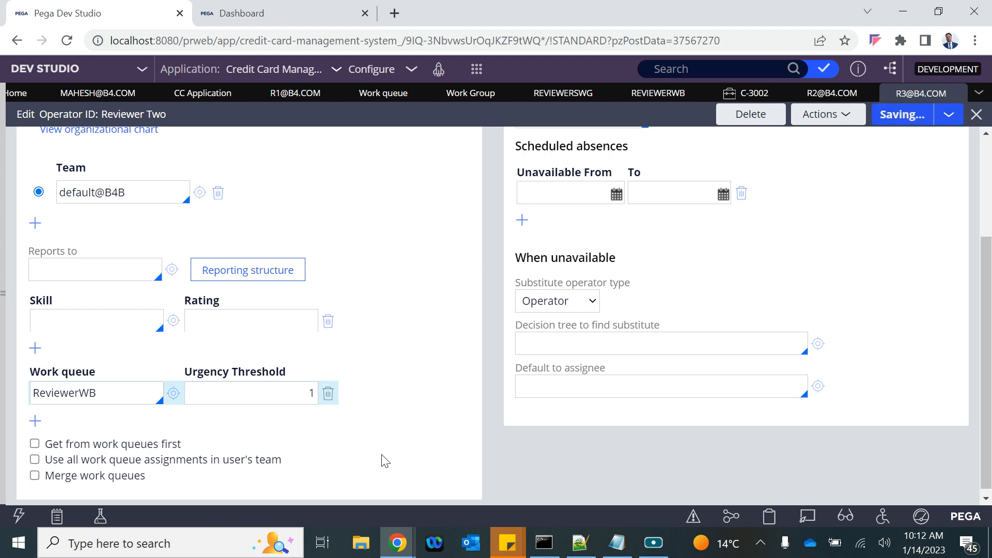
mouse_move(387, 541)
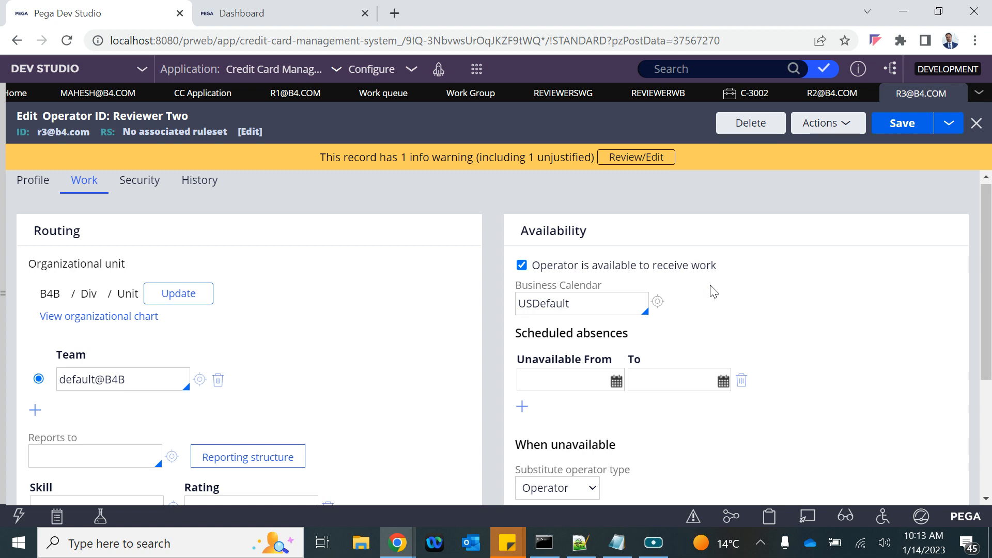
Step: Return to the App Studio dashboard, enter layout editing, and open Slot 2's widget catalogue
left_click(398, 548)
left_click(574, 478)
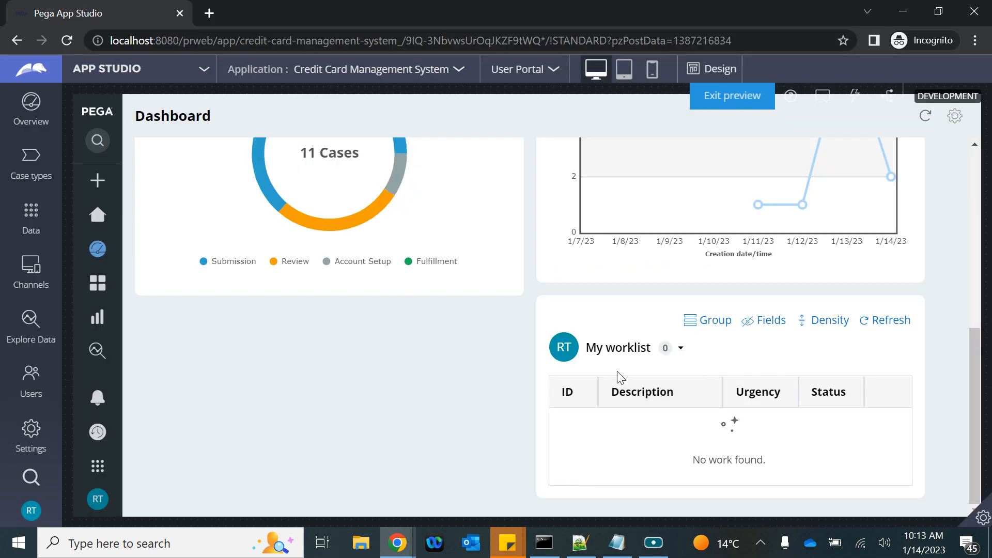
scroll(424, 284, "up", 6)
scroll(424, 283, "down", 2)
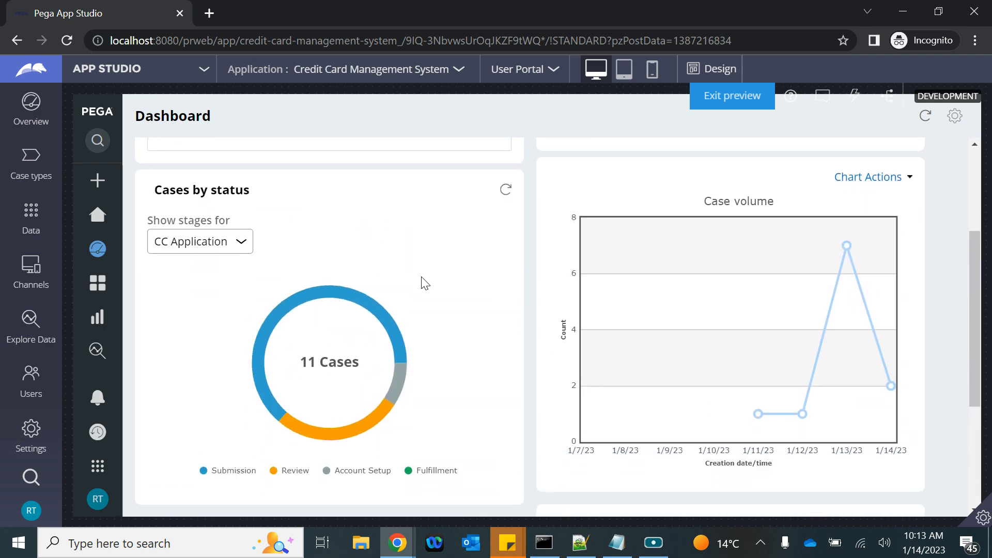
scroll(424, 284, "up", 2)
scroll(424, 283, "up", 2)
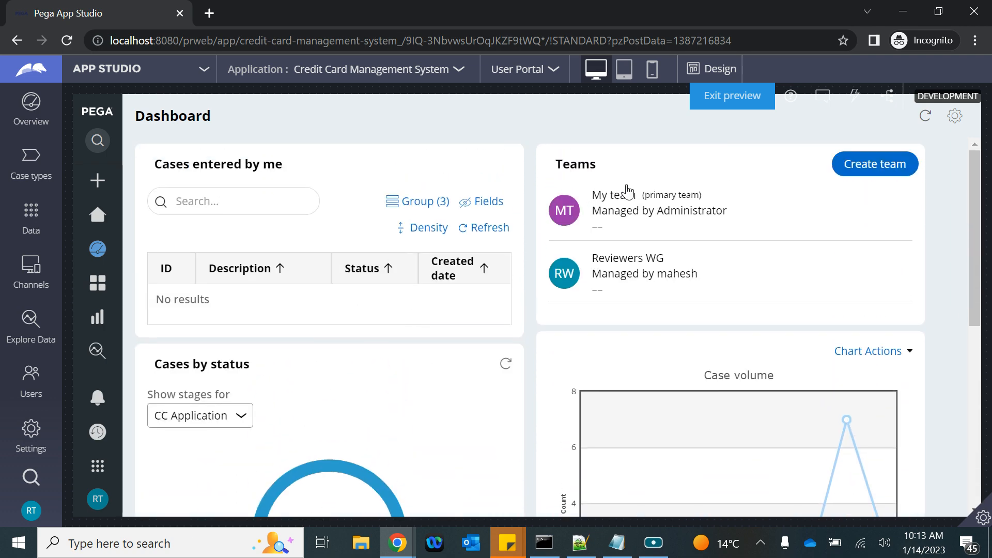
left_click(955, 116)
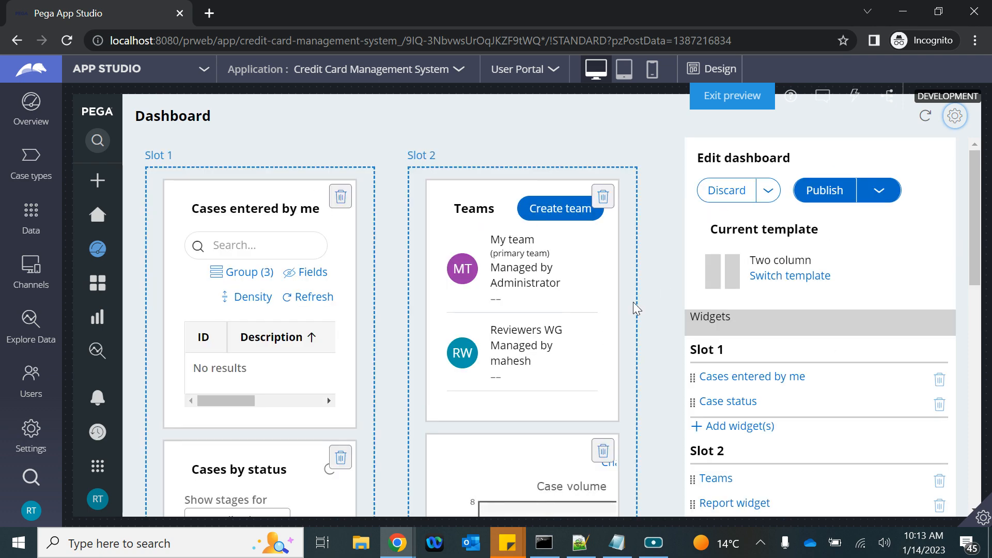
scroll(548, 339, "down", 6)
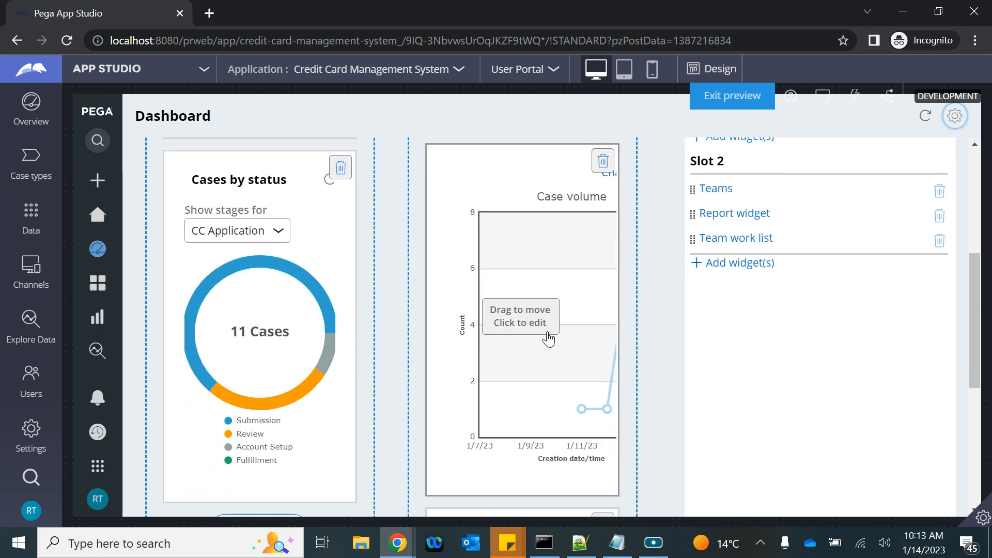
left_click(734, 264)
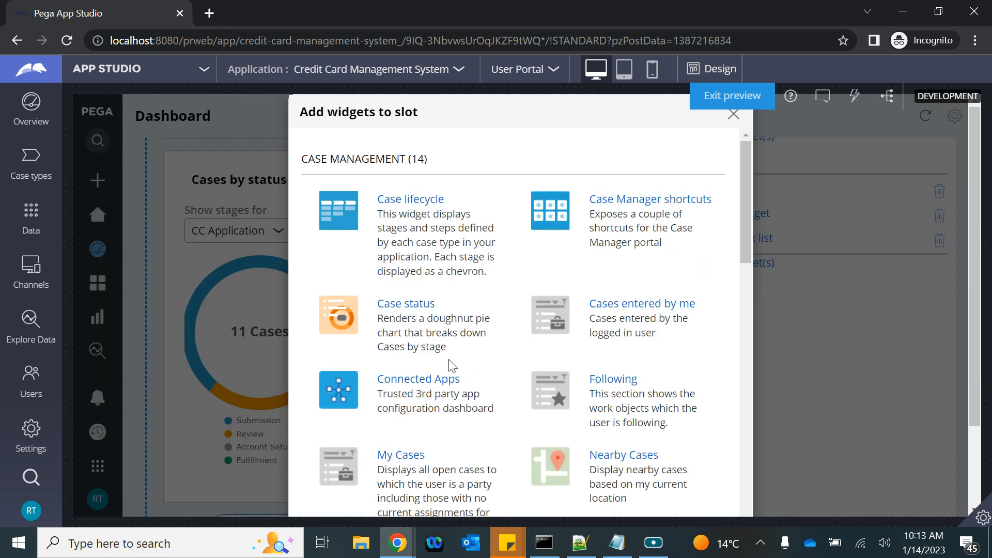
Step: Add the Work queues widget to Slot 2 and publish the dashboard
scroll(450, 365, "down", 7)
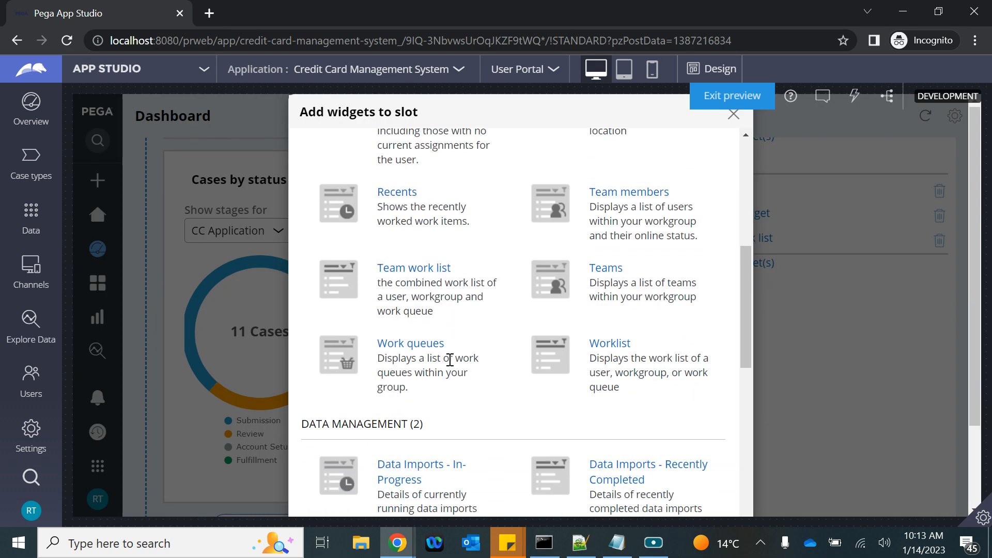
scroll(481, 375, "down", 4)
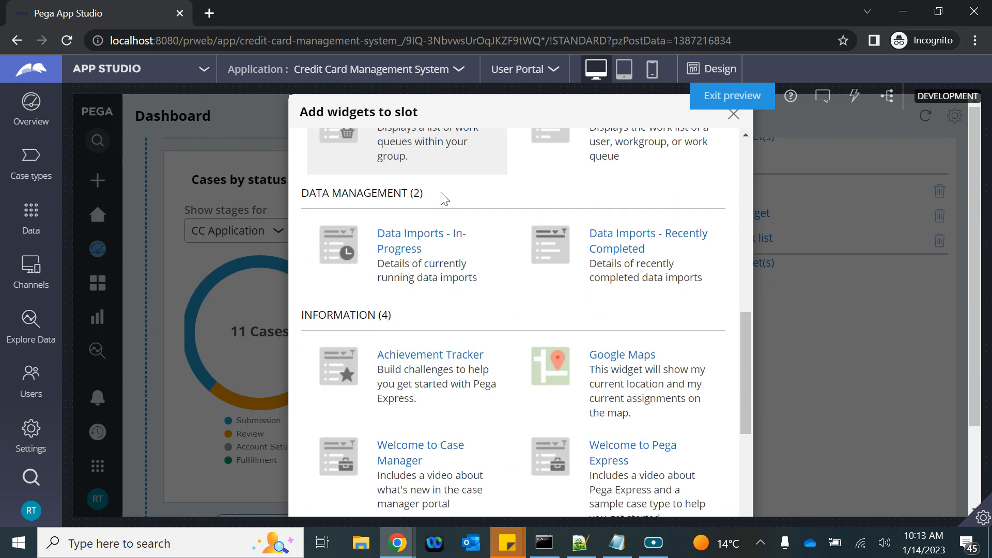
scroll(440, 194, "up", 3)
scroll(436, 190, "down", 8)
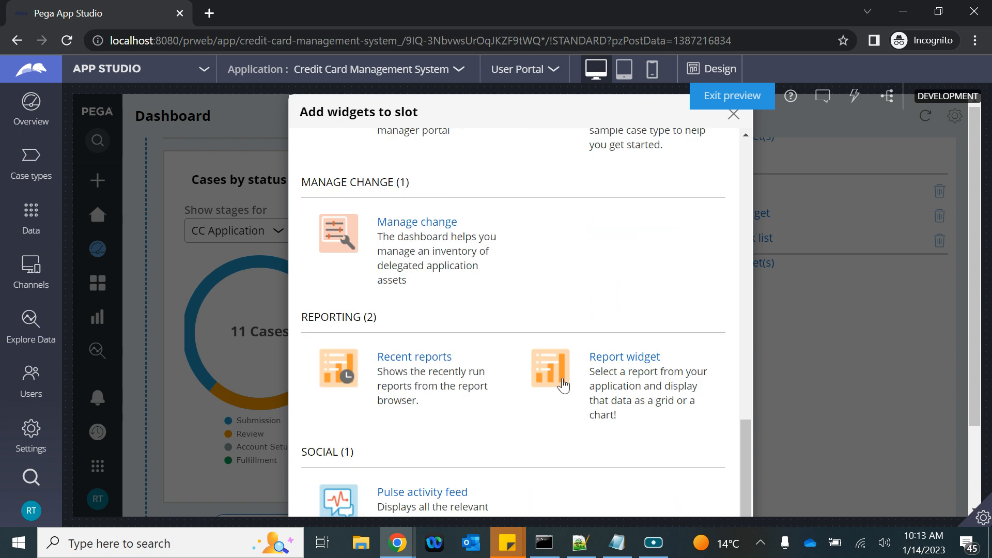
left_click(681, 488)
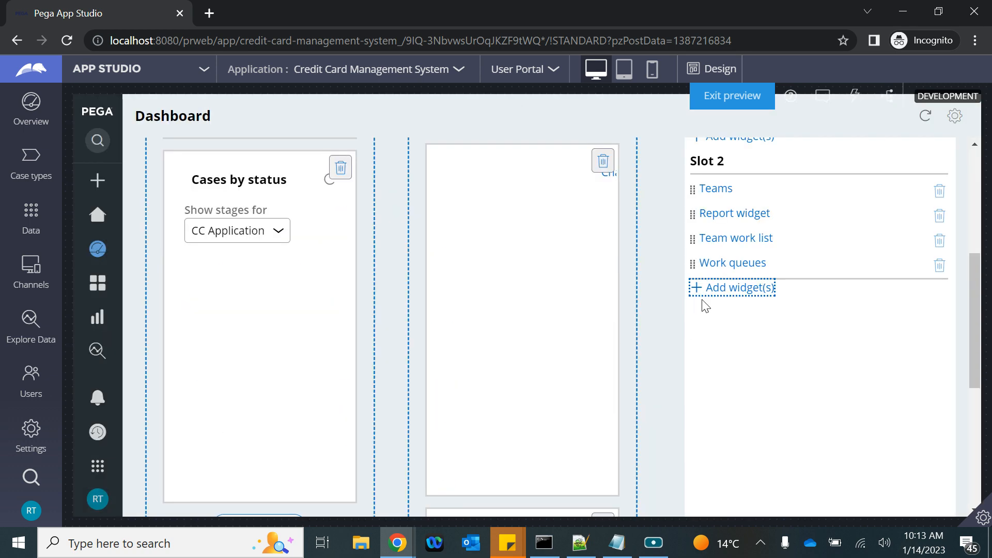
scroll(706, 306, "up", 5)
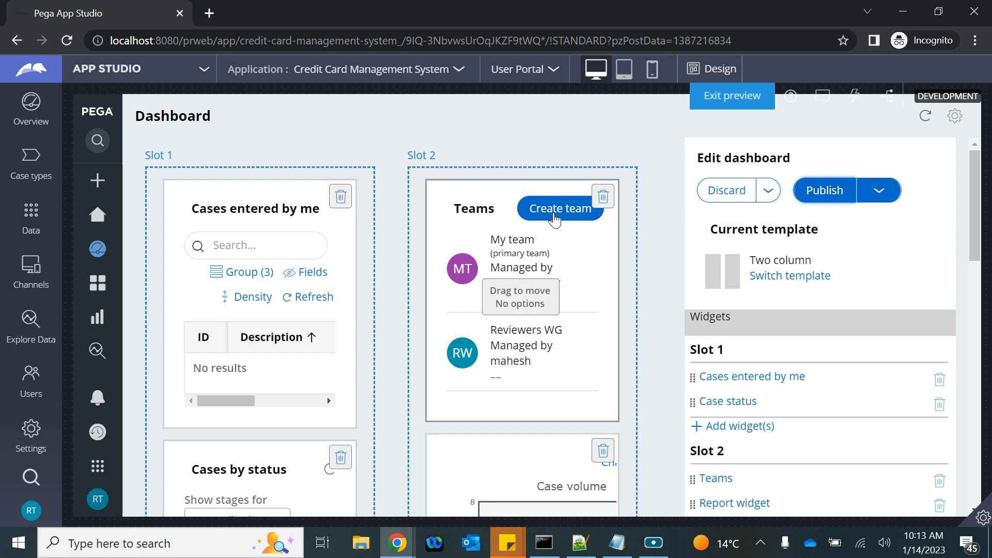
left_click(824, 190)
scroll(742, 355, "down", 10)
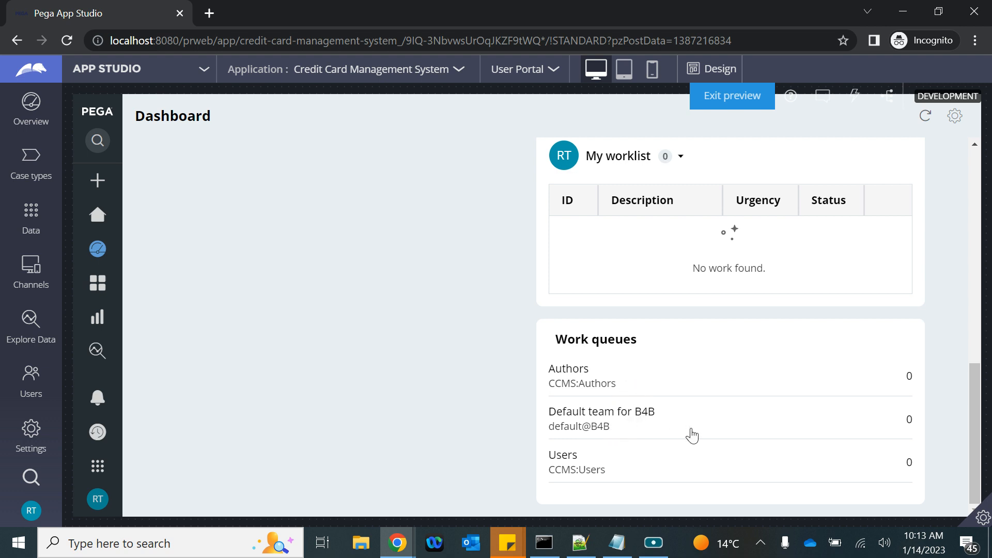
Step: Show the Default team for B4B queue in the dashboard worklist, which has no work, then dismiss the switcher
scroll(693, 436, "up", 1)
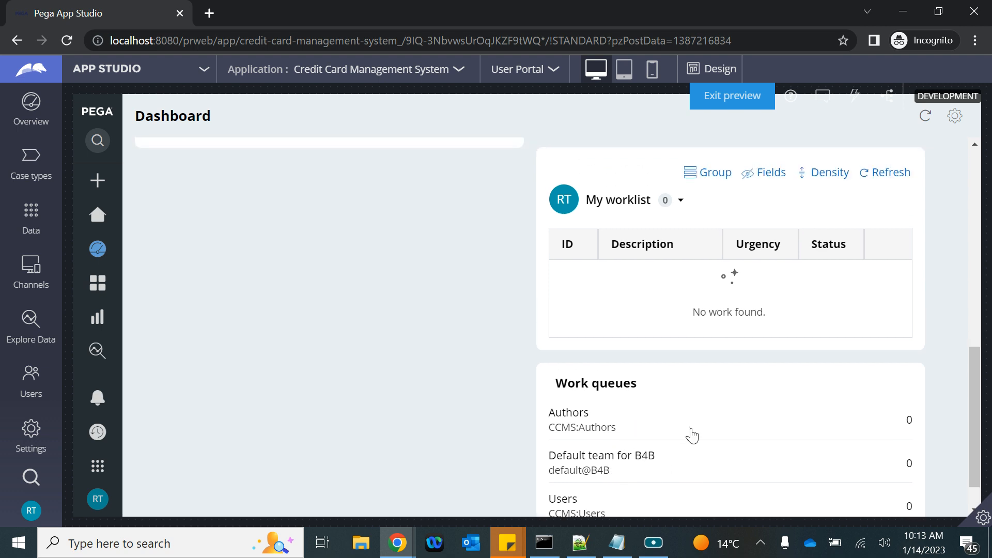
left_click(680, 202)
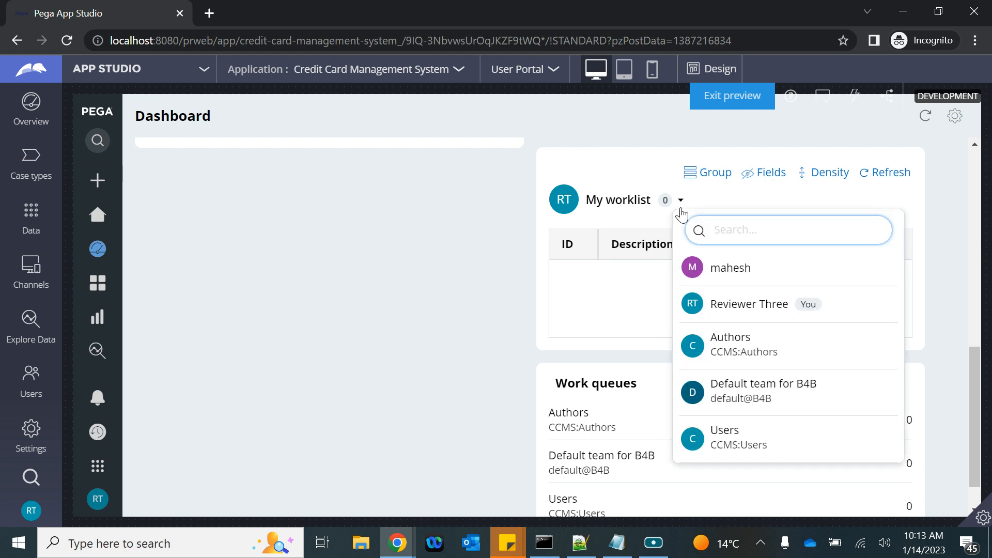
left_click(736, 394)
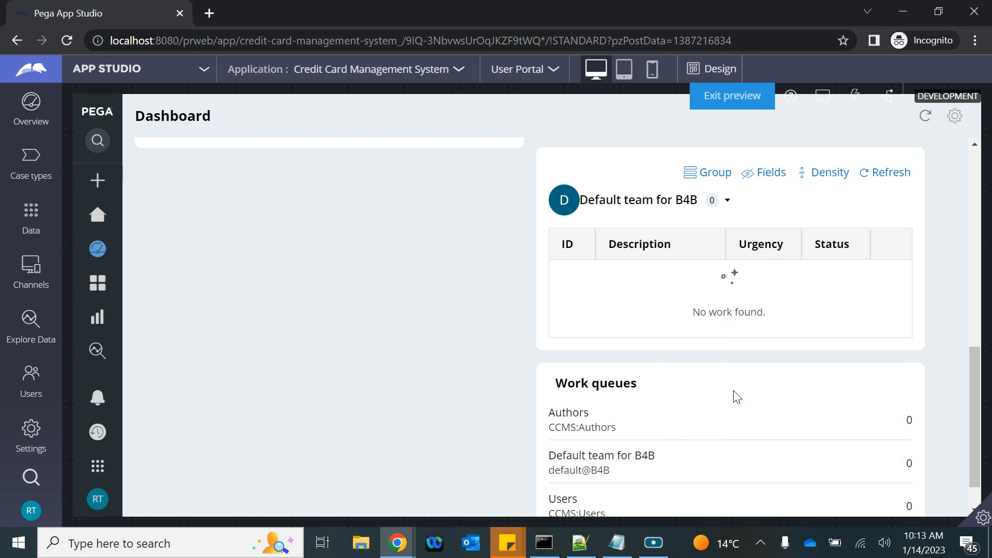
left_click(714, 204)
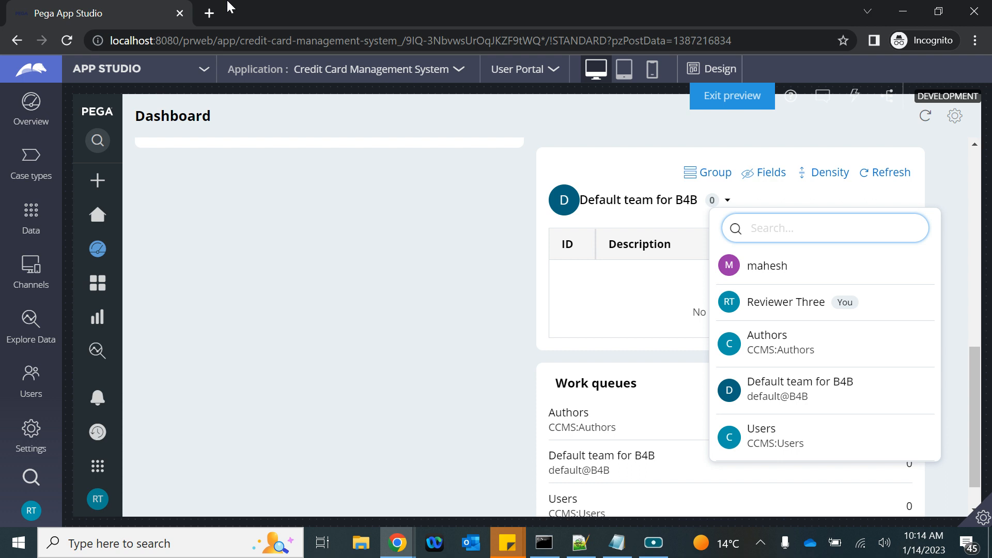
key("Escape")
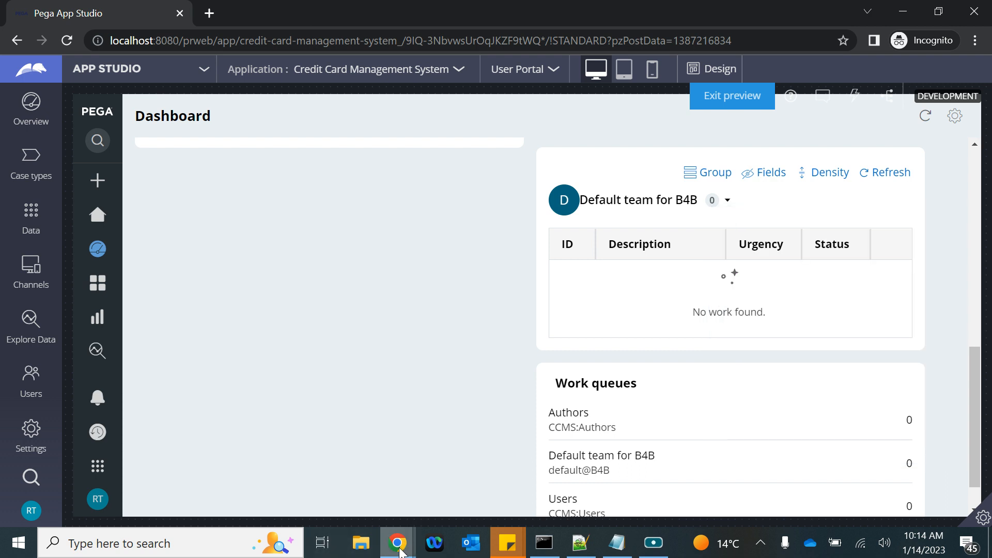
mouse_move(397, 543)
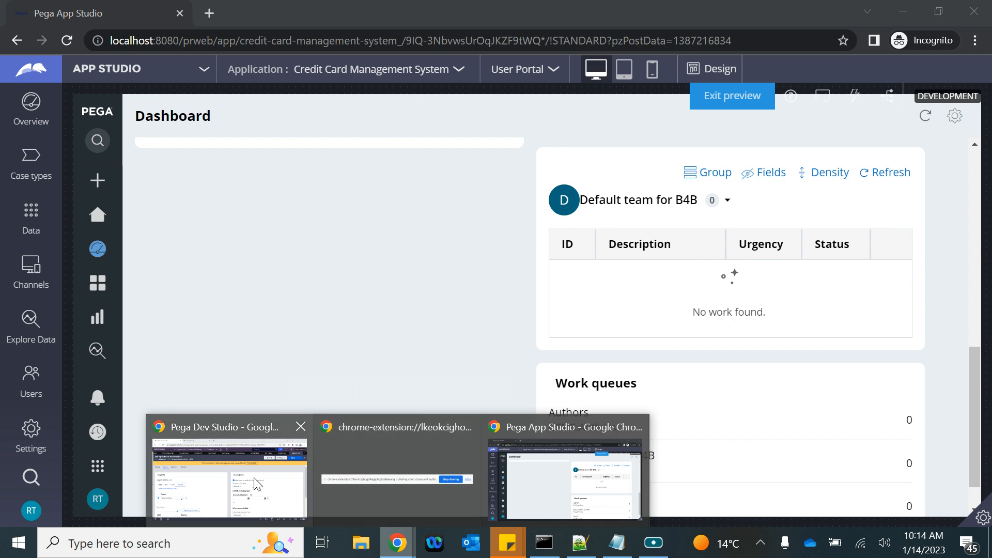
Step: Return from the screen-sharing and recorder windows to the Dev Studio operator editor
left_click(365, 468)
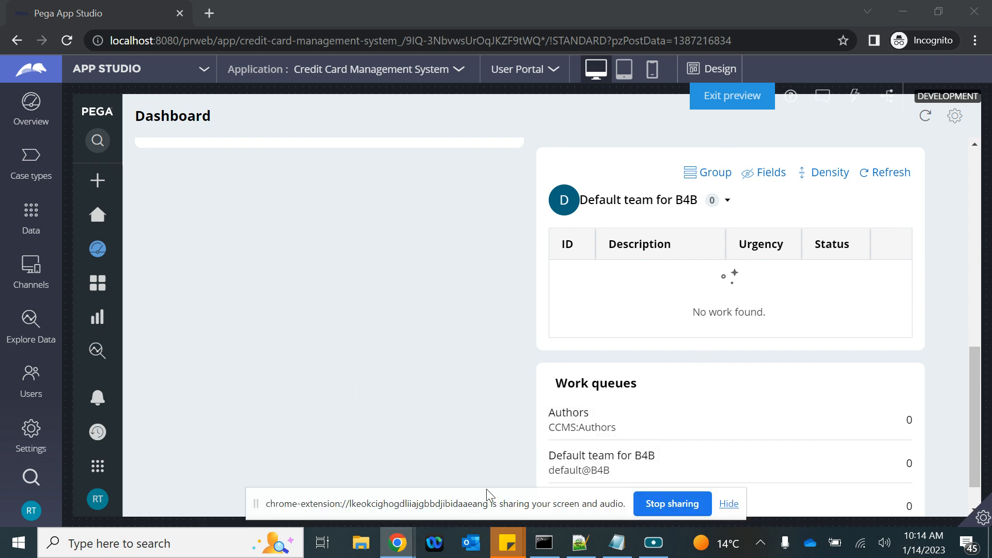
left_click(654, 543)
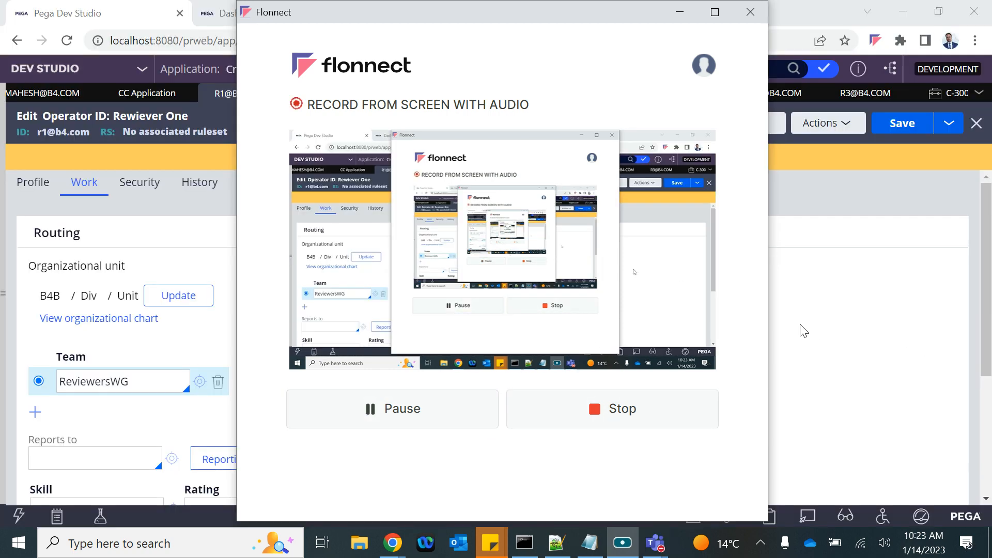
left_click(803, 331)
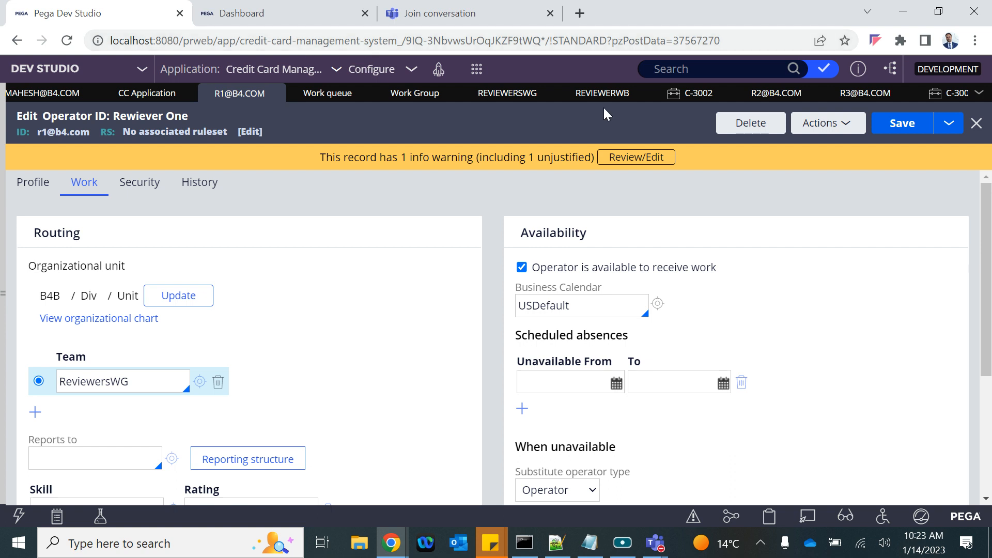
mouse_move(391, 543)
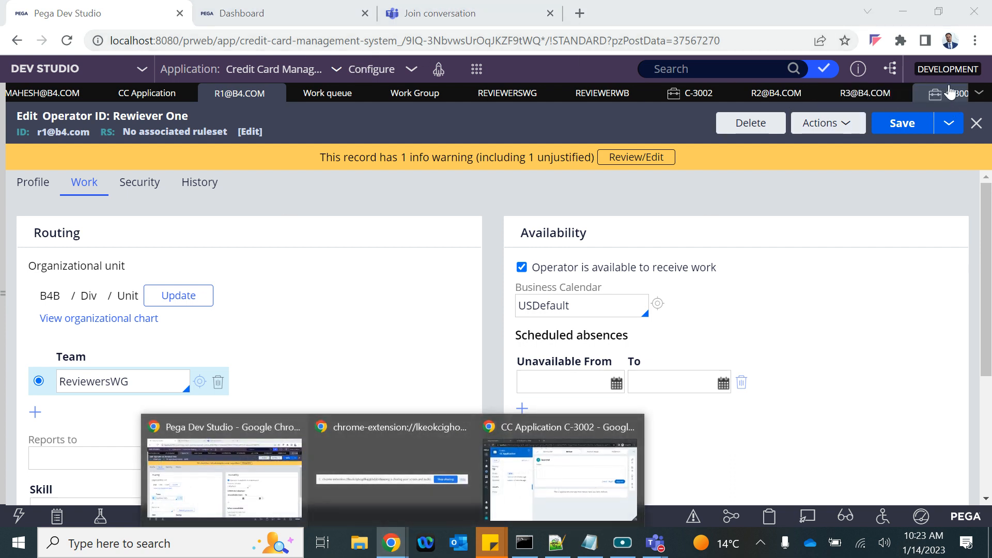
Step: Open the Reviewer Two operator record and select its default@B4B team value
left_click(979, 92)
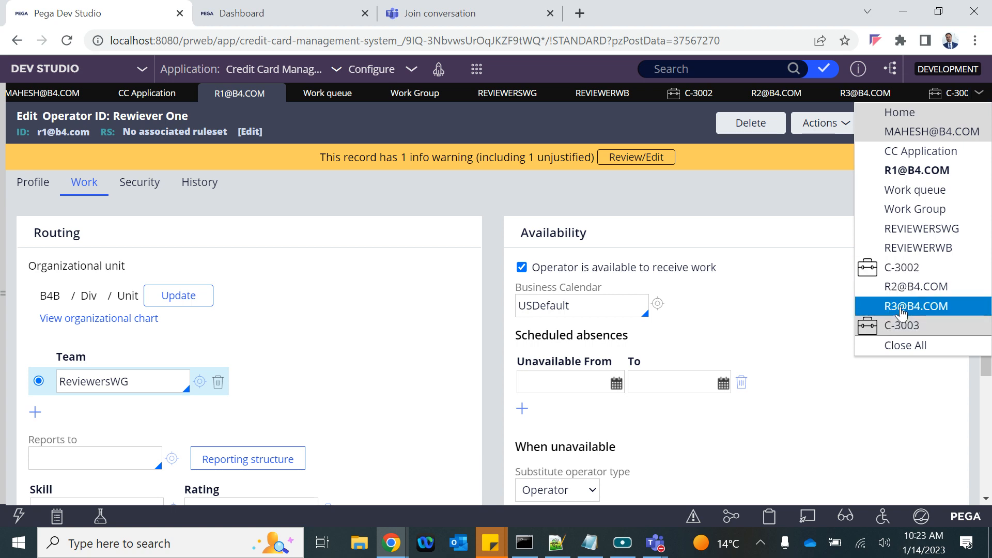
left_click(902, 307)
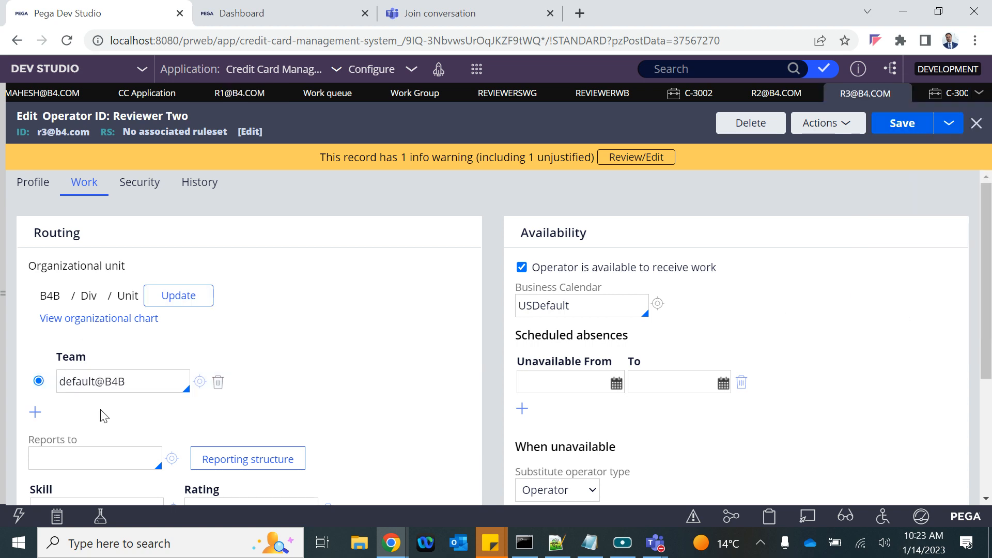
left_click_drag(150, 383, 34, 390)
scroll(67, 389, "down", 3)
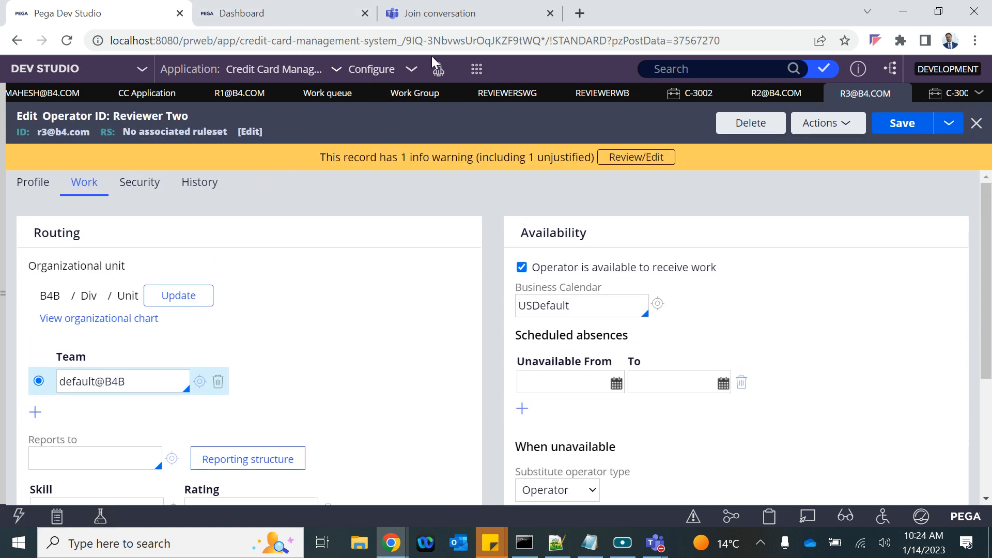
Step: Copy the operator ID, log off the portal user, and close the incognito window
triple_click(52, 131)
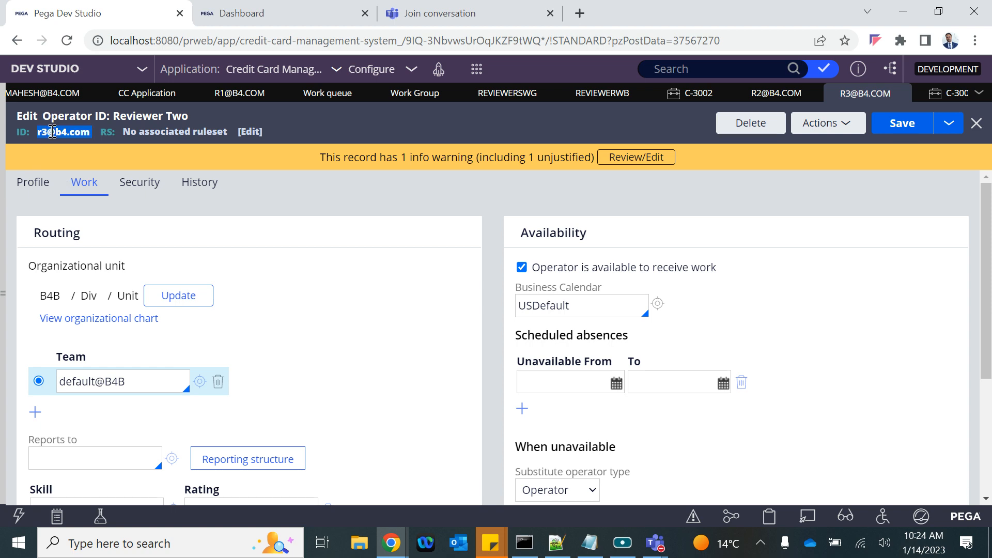
mouse_move(391, 543)
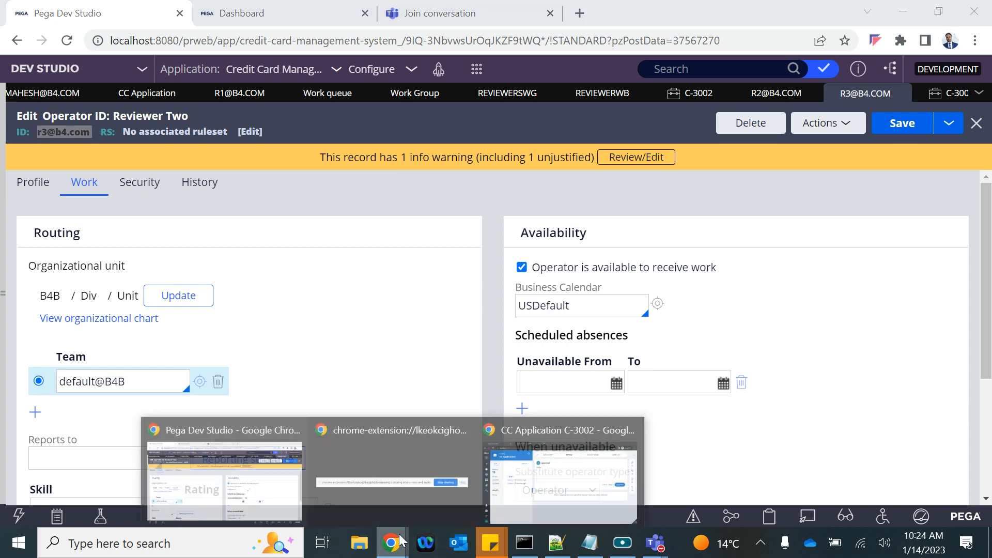
left_click(596, 464)
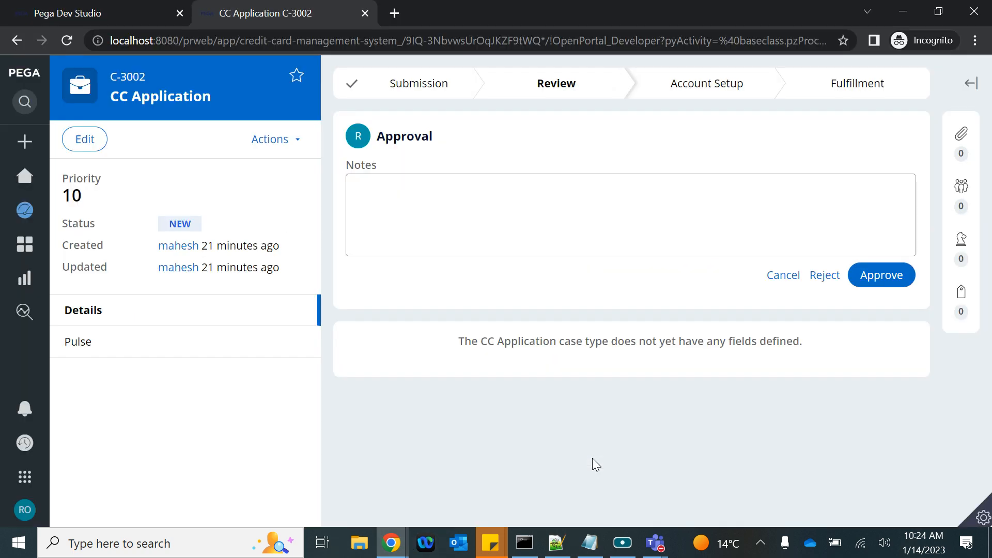
left_click(25, 512)
left_click(35, 492)
left_click(179, 14)
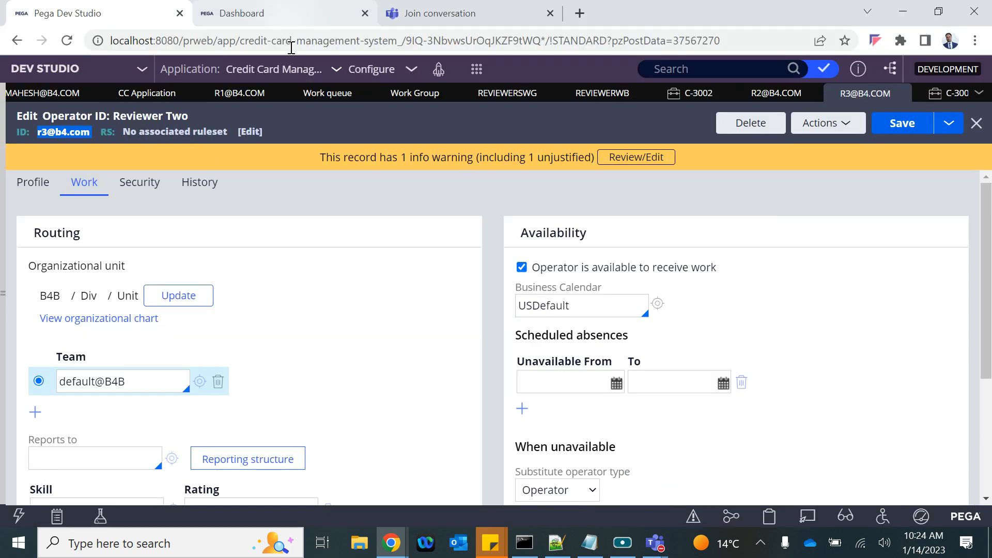
Step: Open the server URL in a new incognito window and log in as the reviewer operator
left_click_drag(214, 42, 10, 42)
key("ctrl+c")
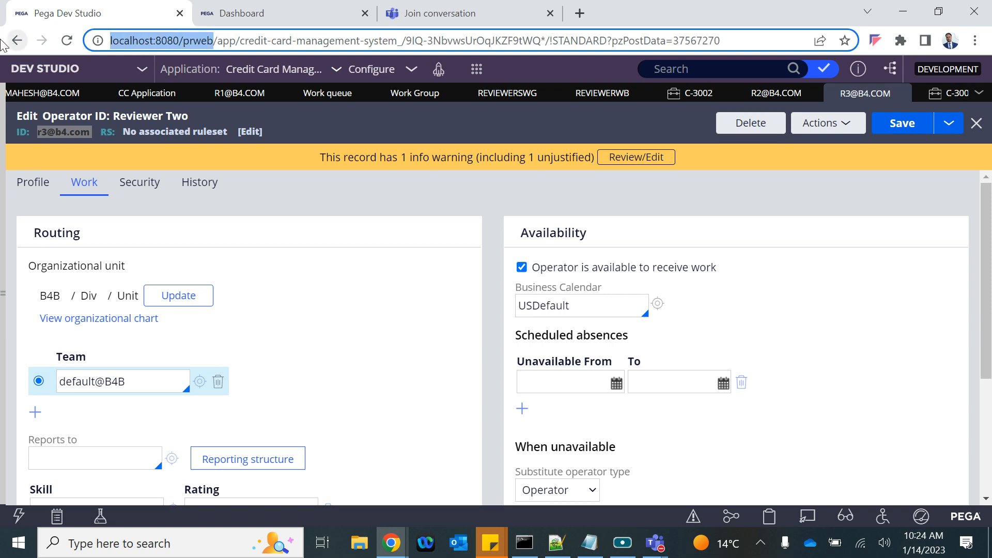
left_click(975, 40)
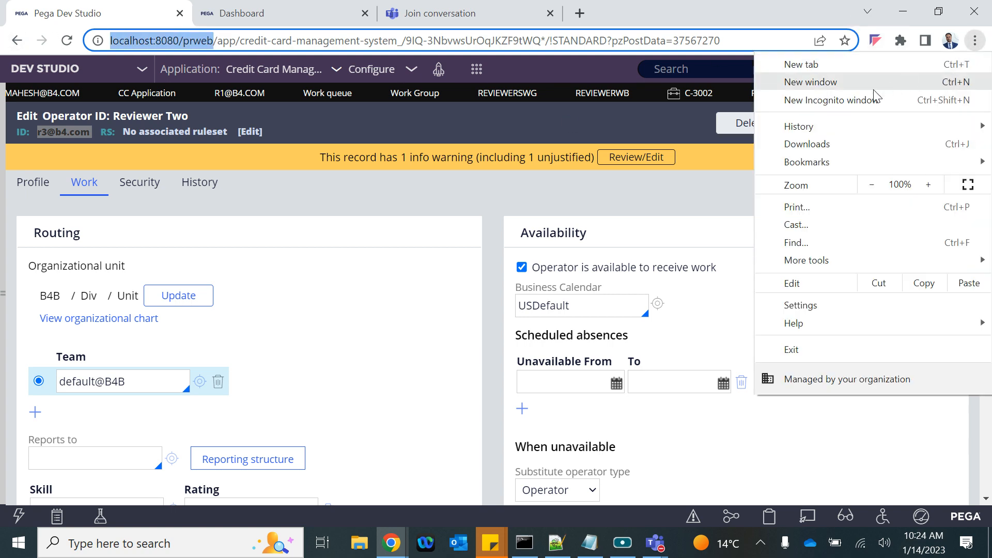
left_click(875, 96)
key("ctrl+v")
key("Return")
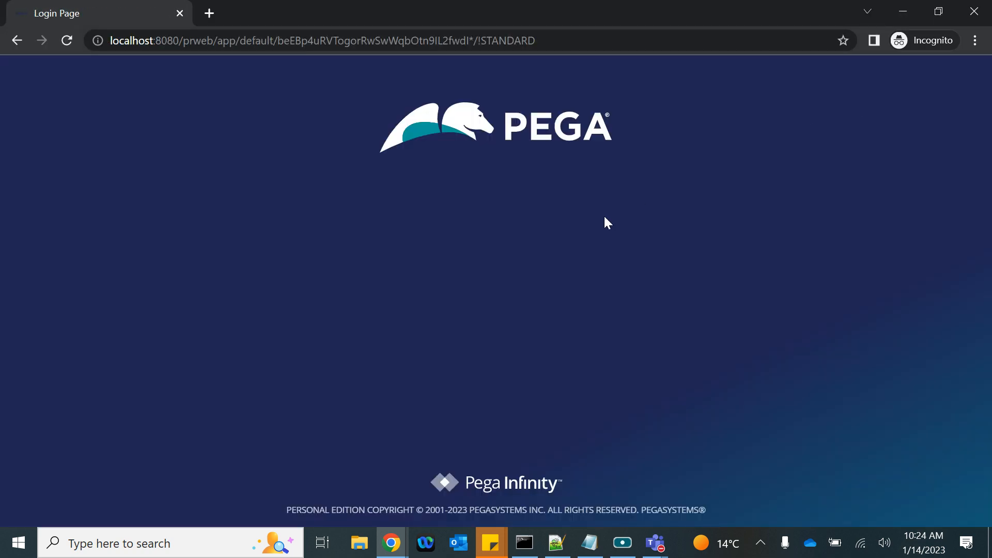
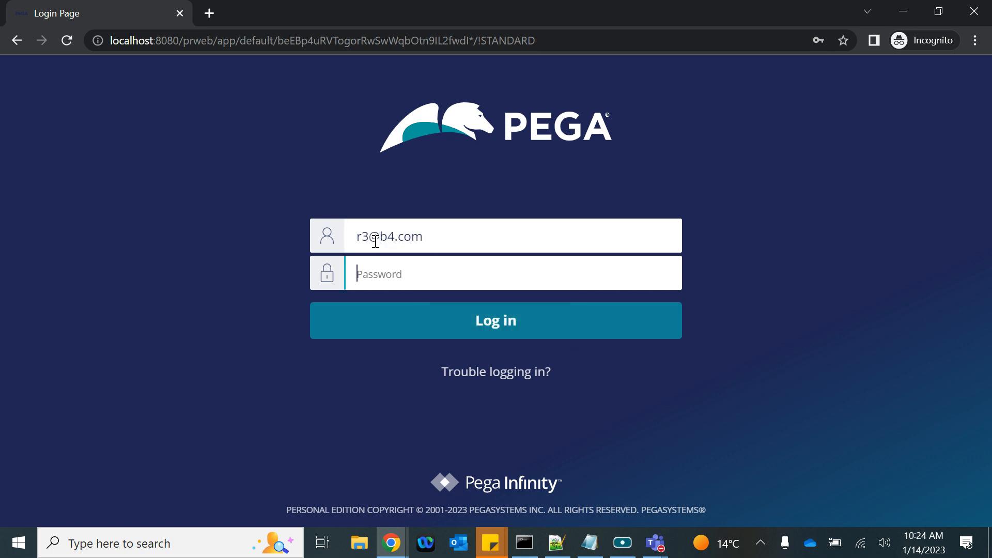
type("••")
key("Return")
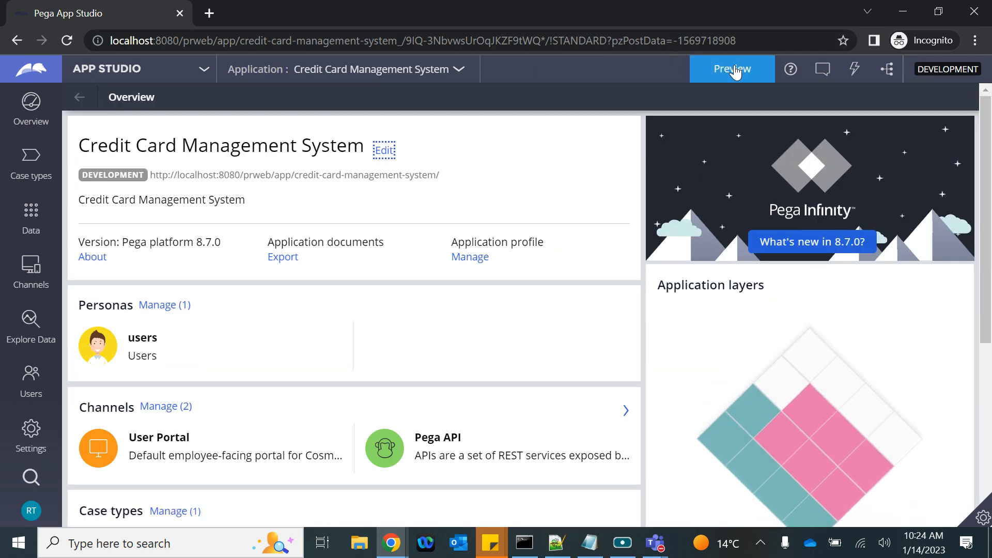
Step: Preview the User Portal dashboard and check the My worklist list, which still lacks the ReviewerWB queue
left_click(735, 72)
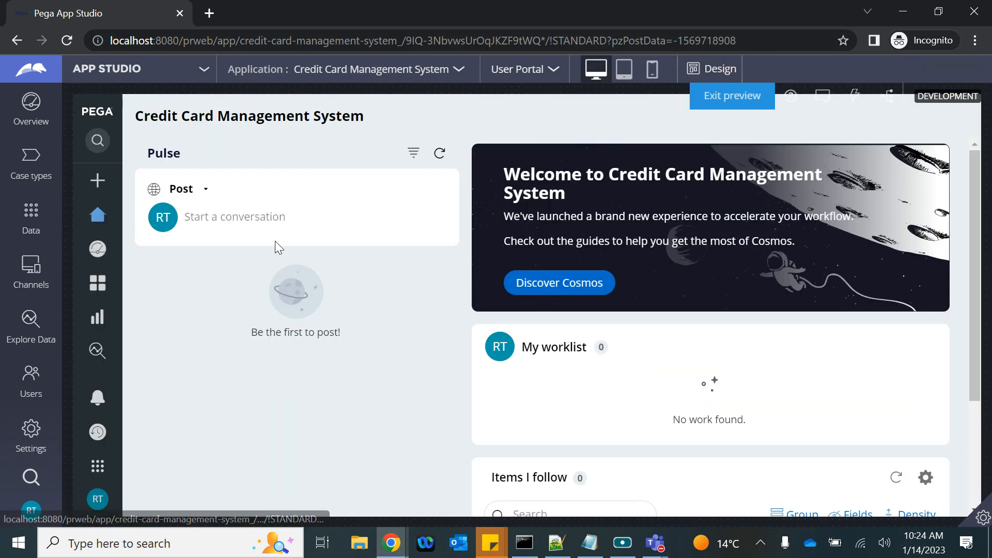
mouse_move(84, 399)
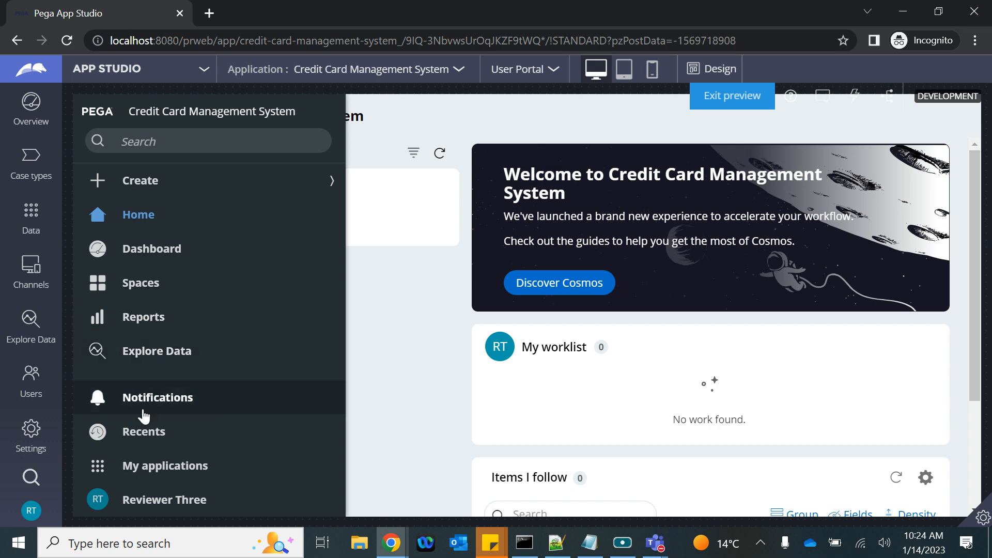
left_click(145, 250)
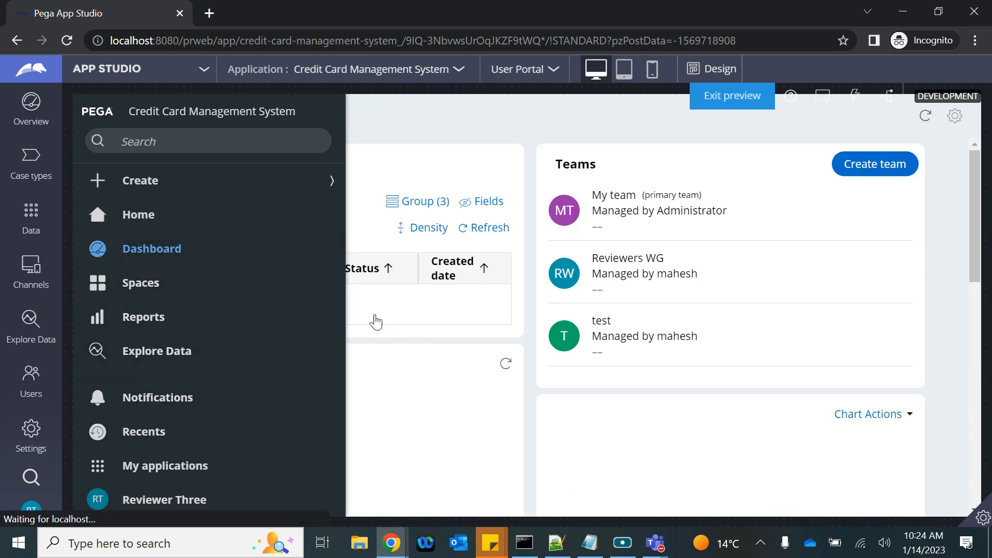
scroll(724, 361, "down", 5)
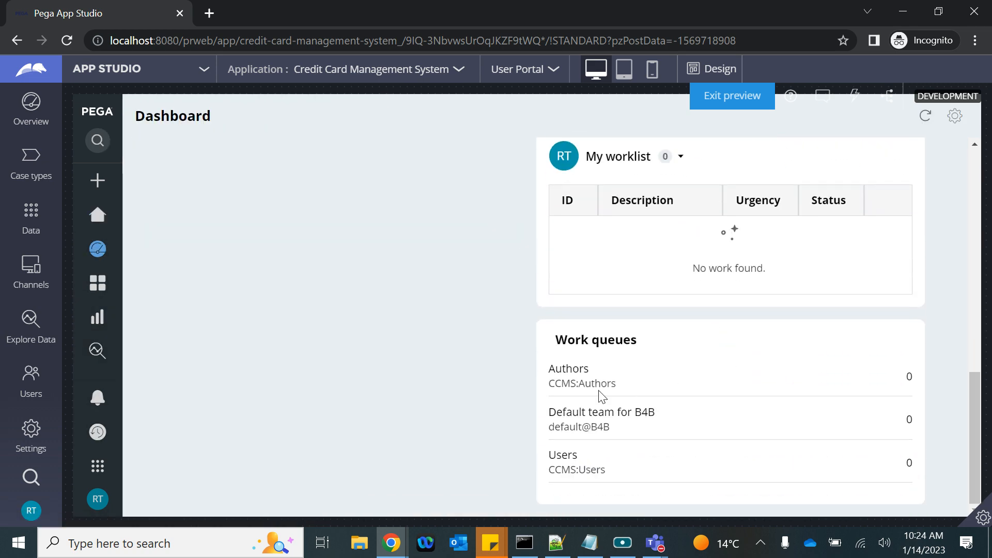
scroll(686, 253, "up", 2)
left_click(679, 246)
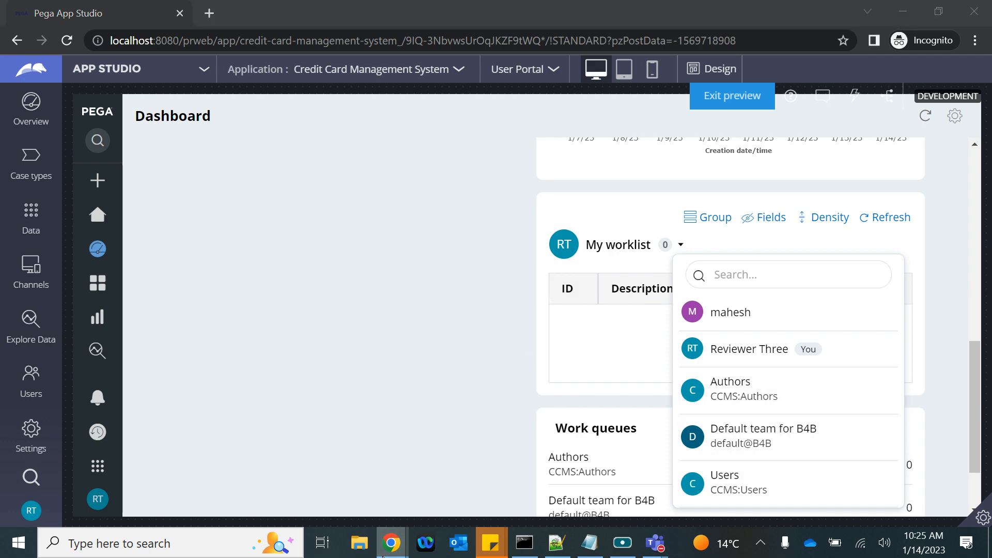
mouse_move(392, 543)
left_click(216, 463)
Step: Clear Reviewer Two's default@B4B team value and fill it from the autocomplete suggestions
scroll(602, 446, "down", 4)
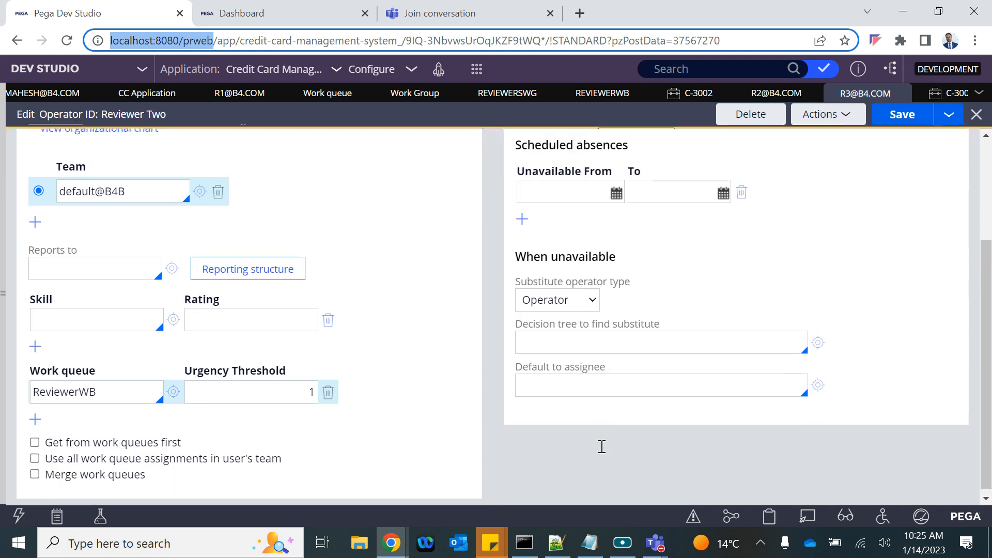
double_click(82, 393)
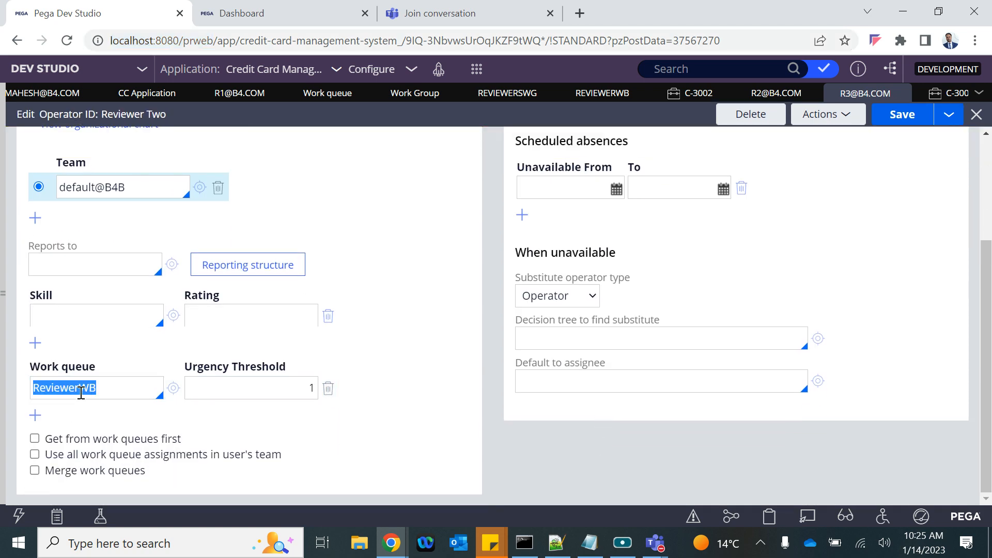
scroll(65, 191, "up", 5)
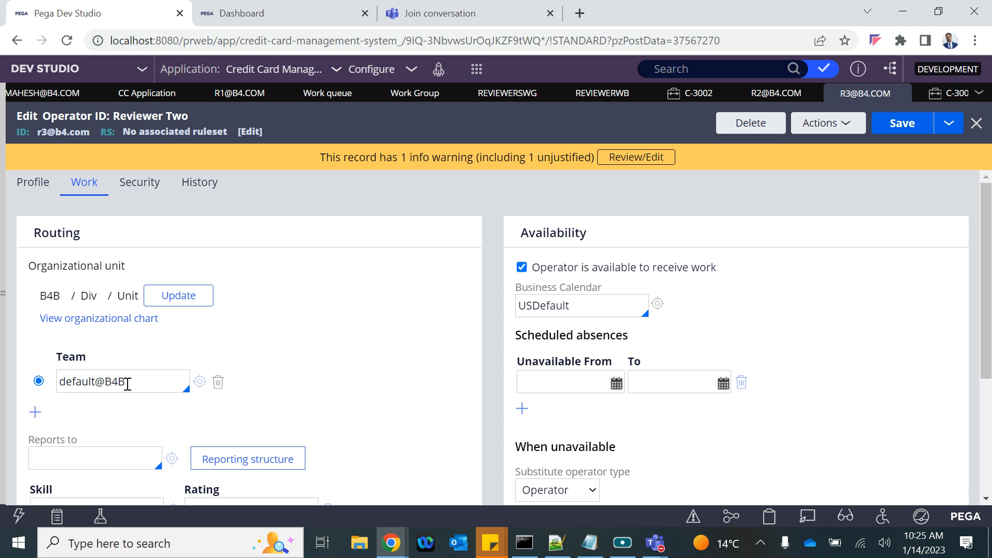
scroll(138, 382, "down", 4)
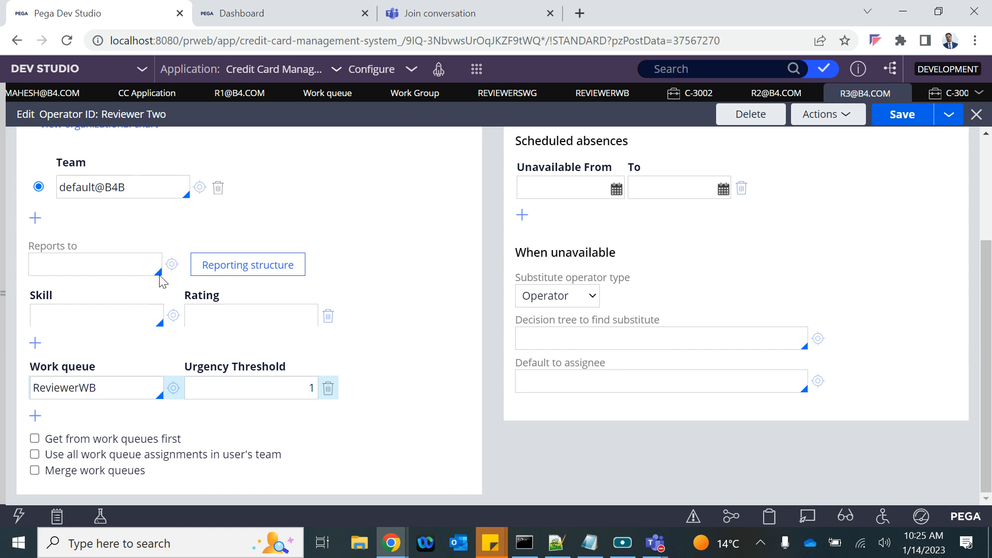
scroll(163, 281, "up", 4)
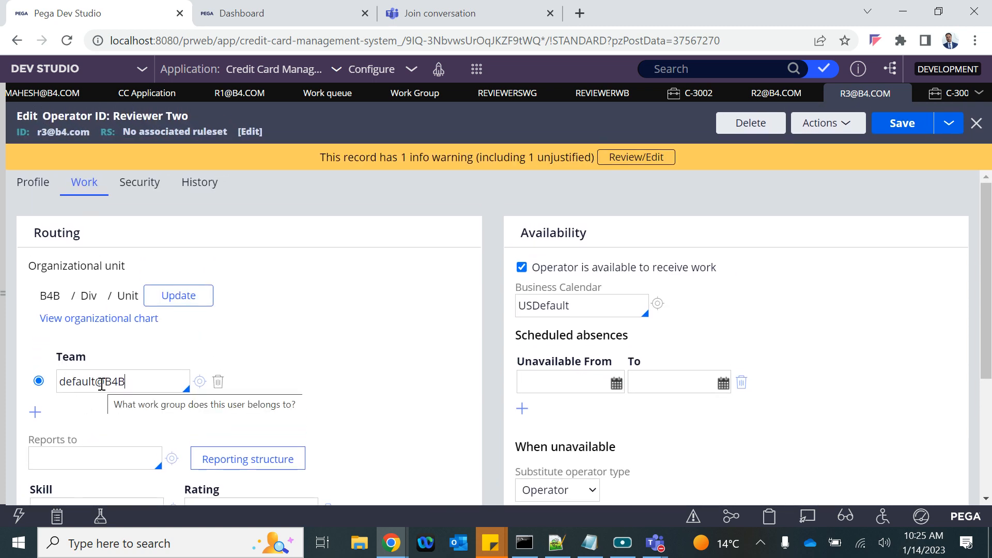
triple_click(102, 384)
key("BackSpace")
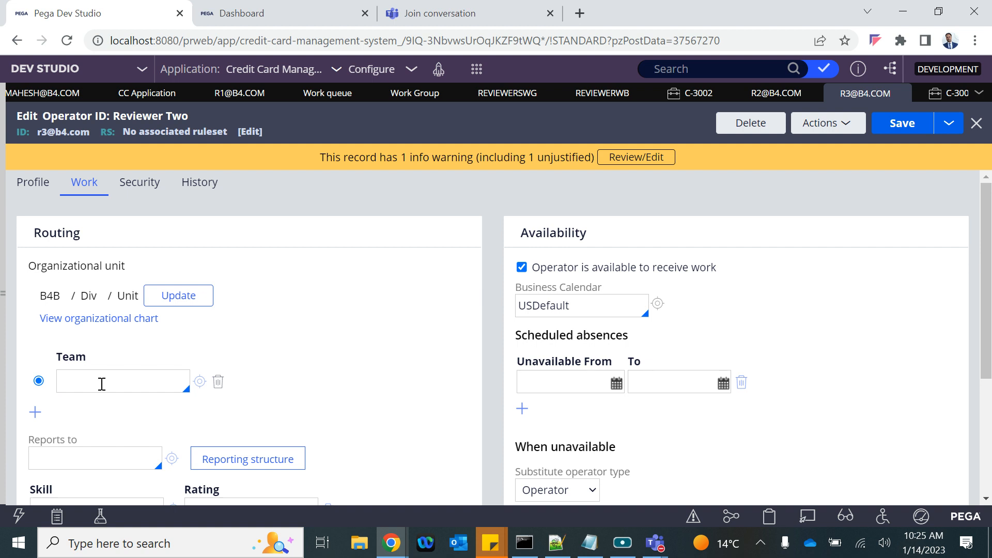
left_click(102, 384)
key("Down")
key("Down")
key("Return")
Step: Set Reviewer Two's team to ReviewersWG and save the operator record
key("ctrl+a")
key("BackSpace")
key("Down")
key("Down")
key("Down")
key("Down")
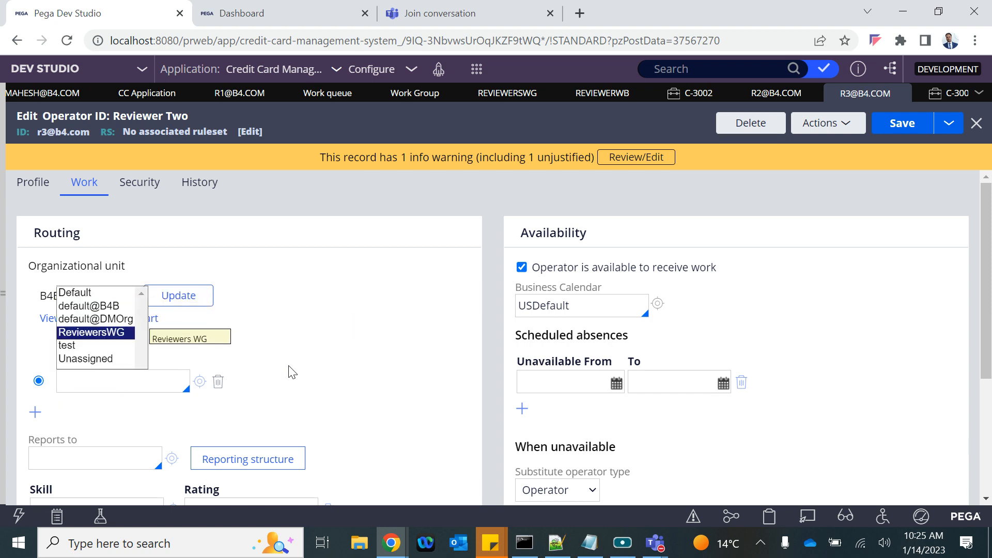
key("Return")
left_click(903, 123)
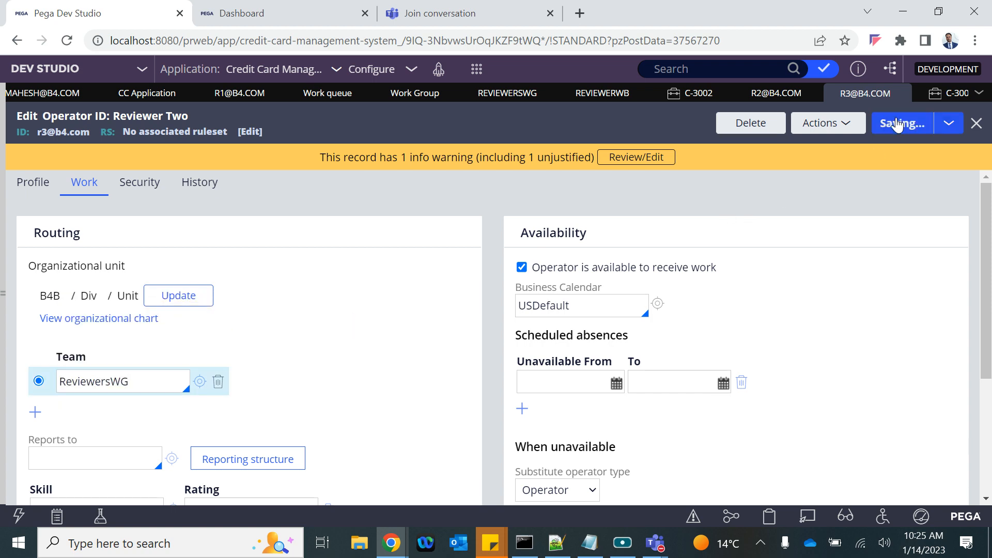
mouse_move(391, 543)
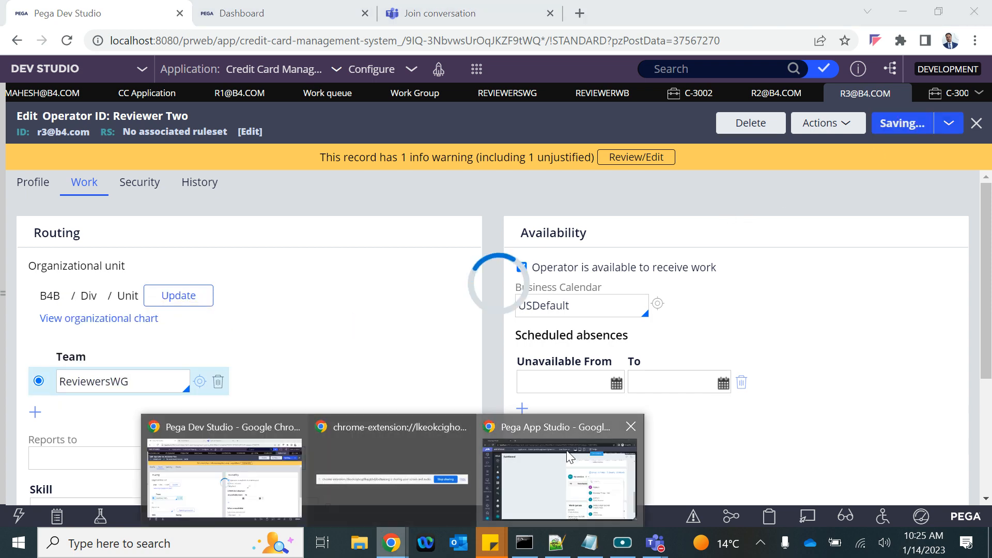
left_click(566, 454)
Step: Launch the User Portal from Dev Studio and list the dashboard's available worklists and queues
left_click(730, 95)
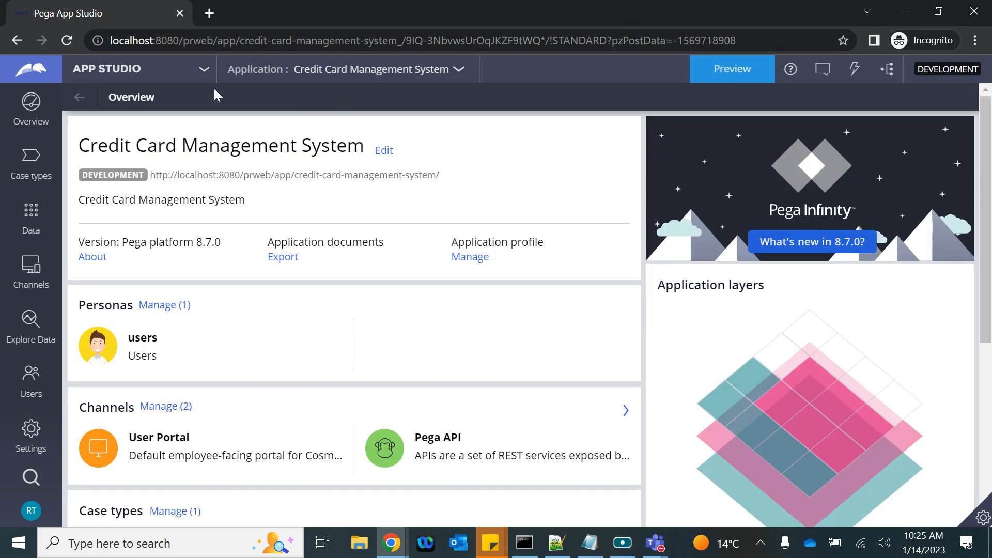
left_click(128, 78)
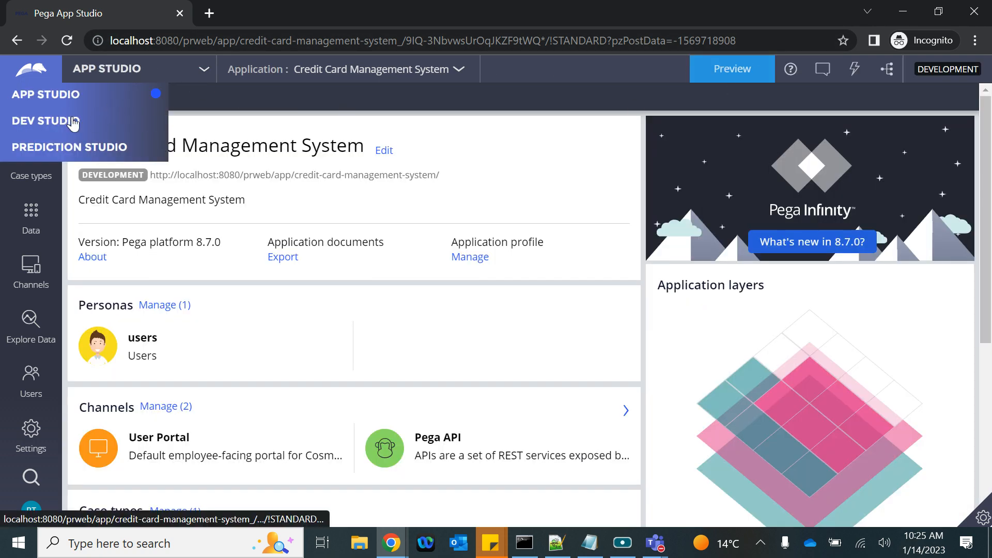
left_click(71, 120)
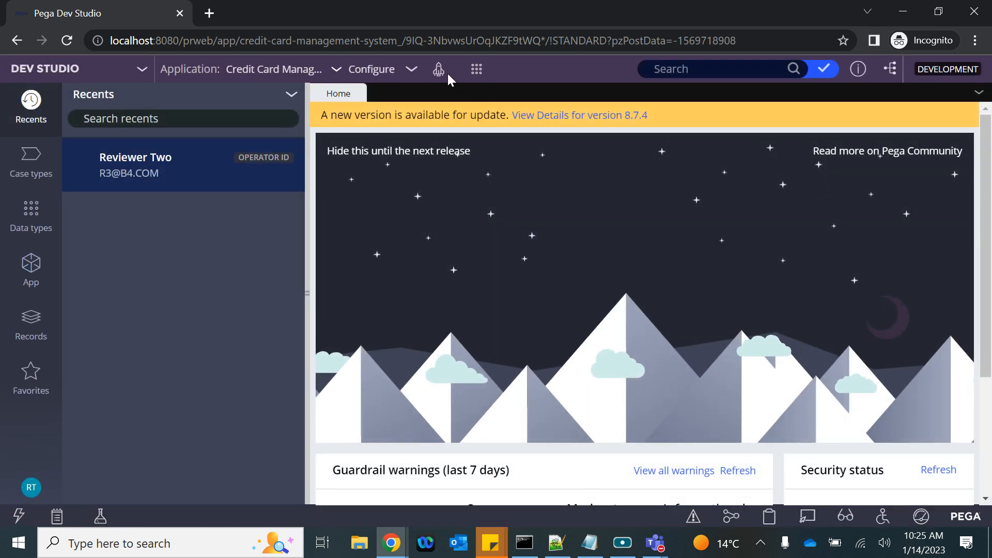
left_click(460, 88)
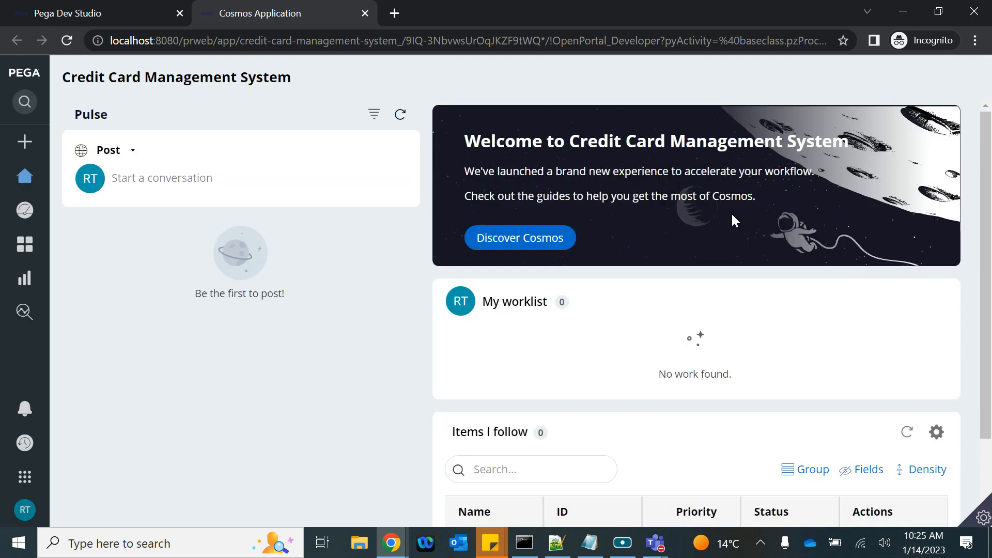
scroll(618, 456, "down", 2)
scroll(622, 462, "up", 2)
left_click(41, 210)
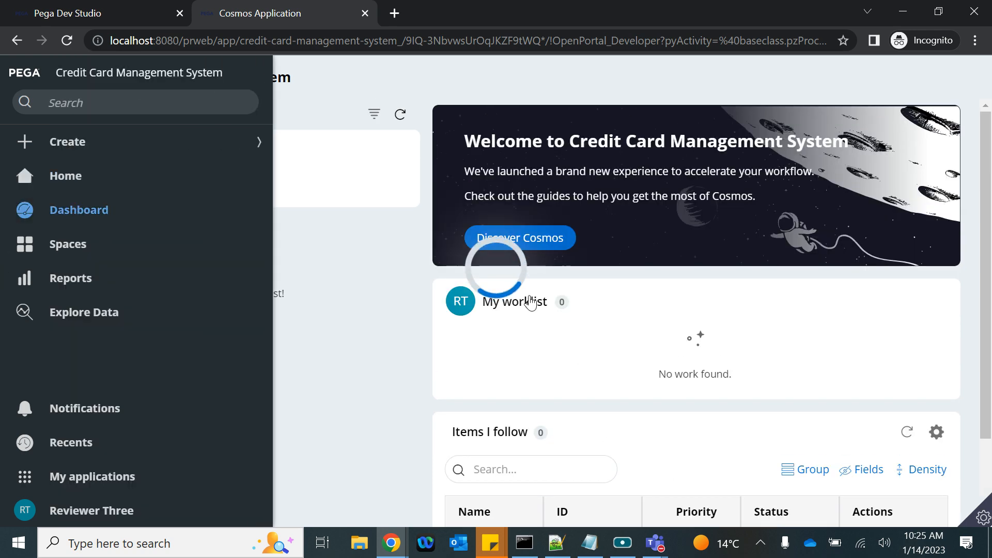
scroll(695, 376, "down", 10)
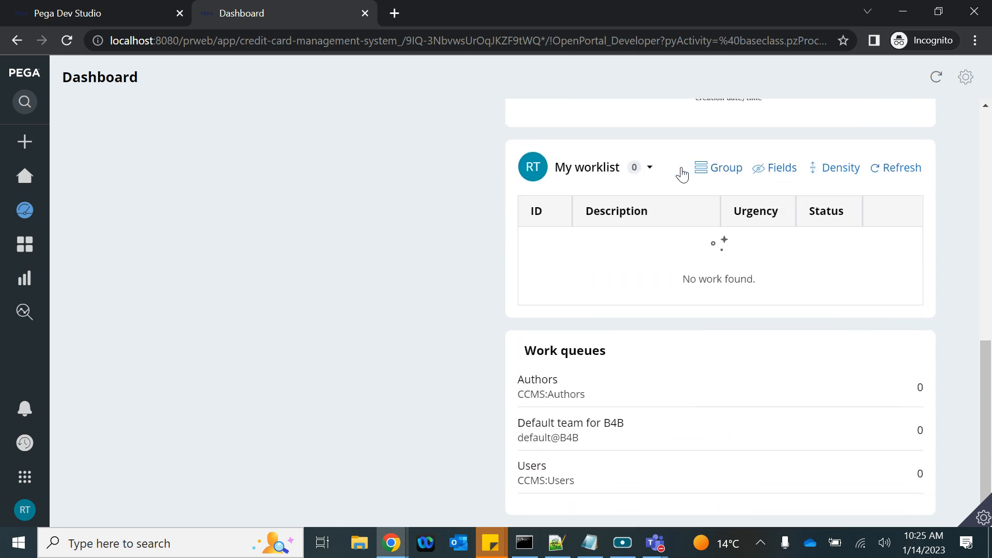
left_click(648, 169)
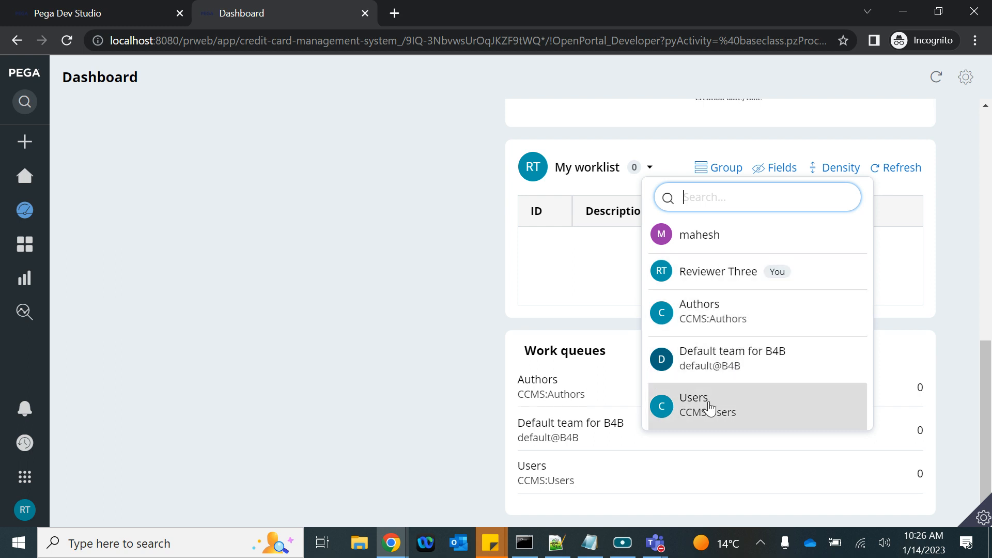
Step: Log off the user portal and switch the workspace back to App Studio
left_click(25, 510)
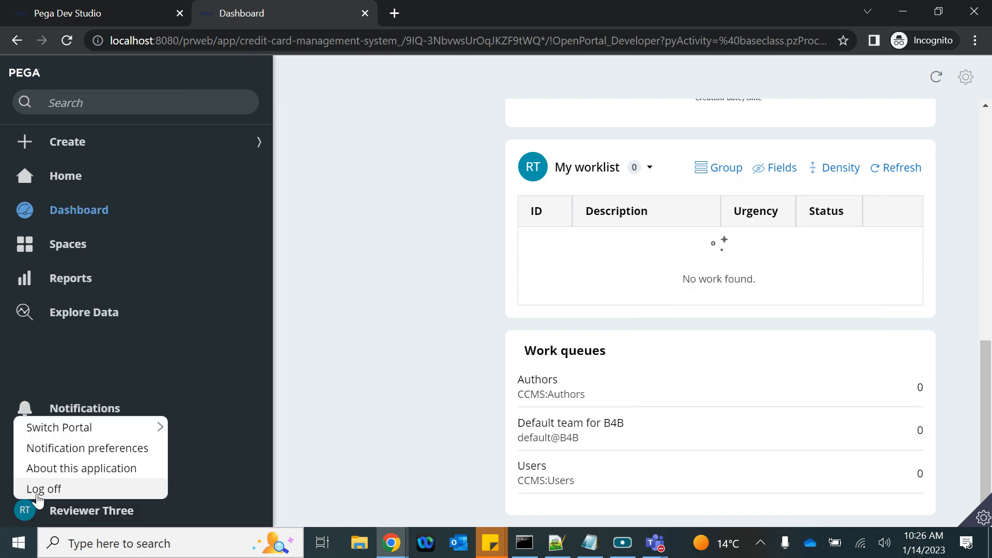
left_click(47, 488)
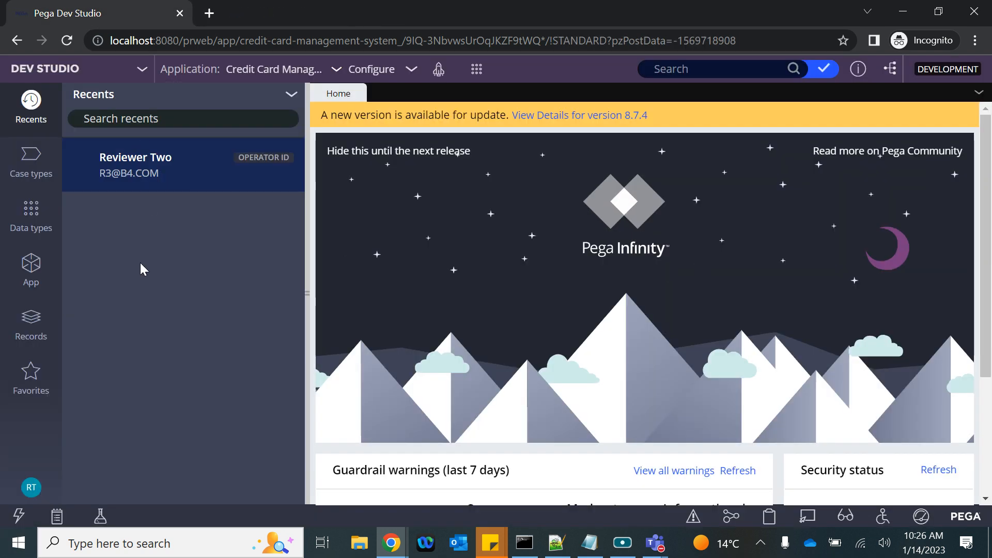
left_click(63, 43)
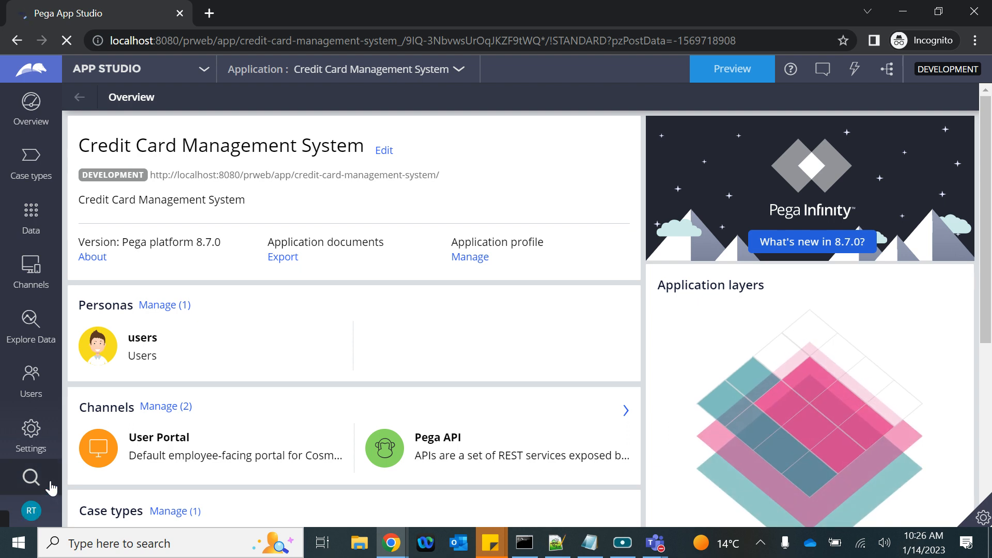
Step: Sign out, then log back in with the reviewer operator's user name and password
left_click(32, 512)
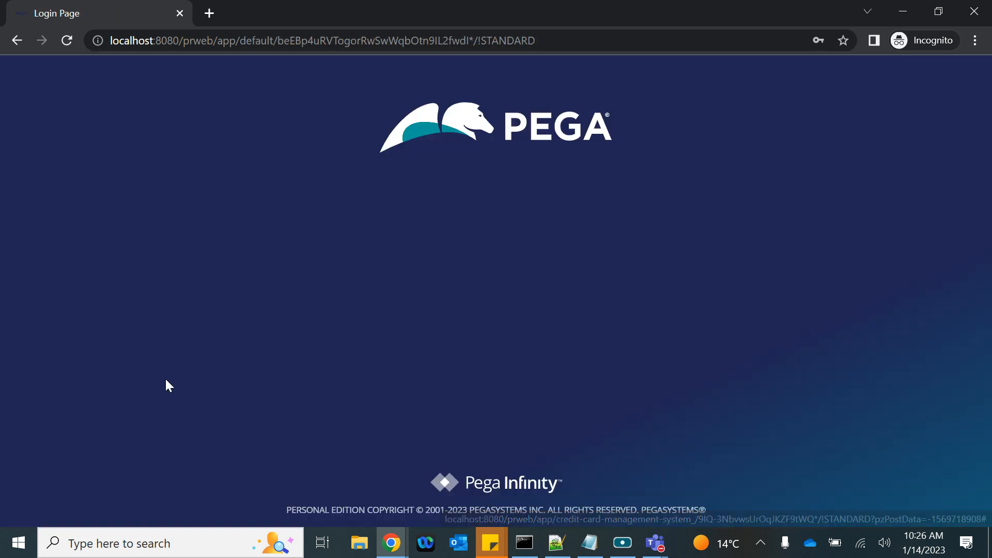
type("http://localhost:8080/prweb")
triple_click(414, 252)
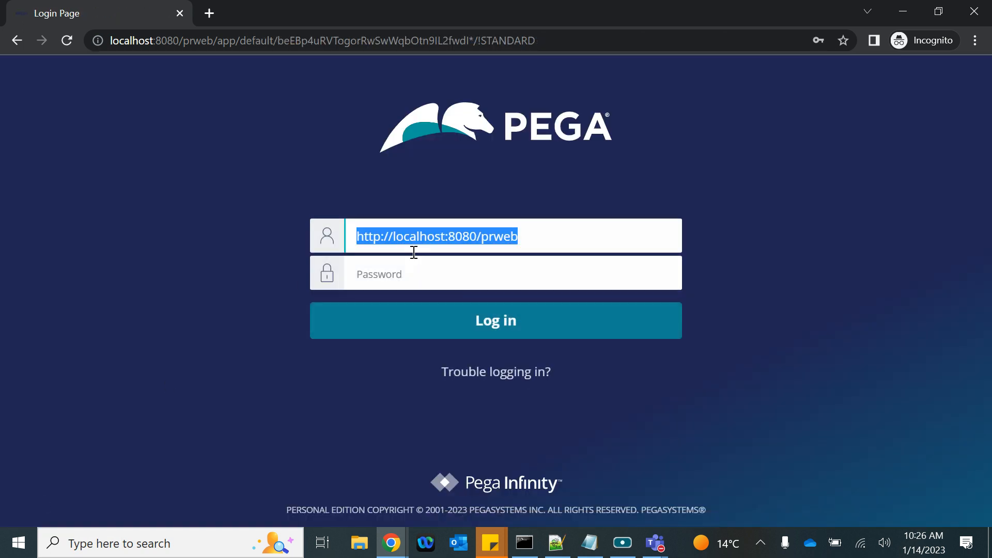
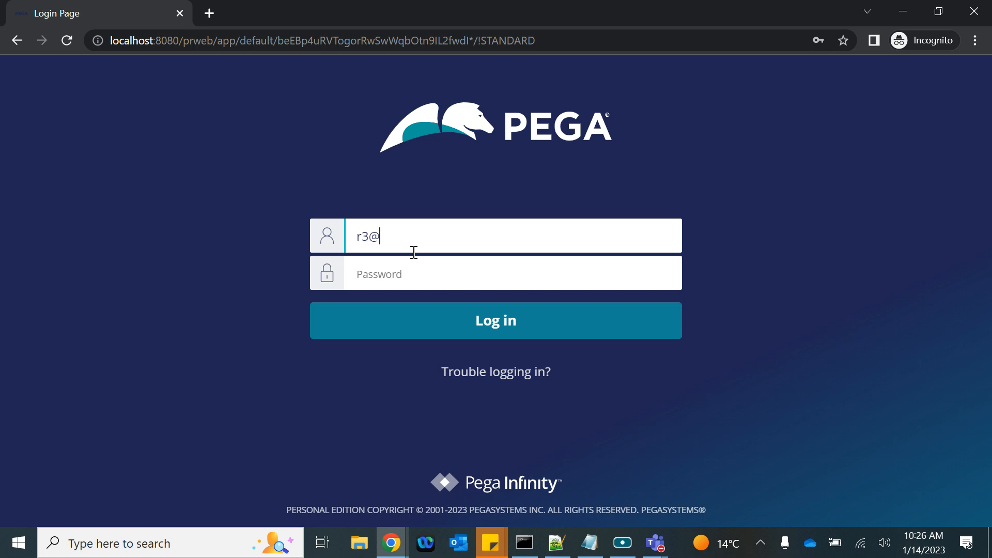
key("Tab")
type("rules")
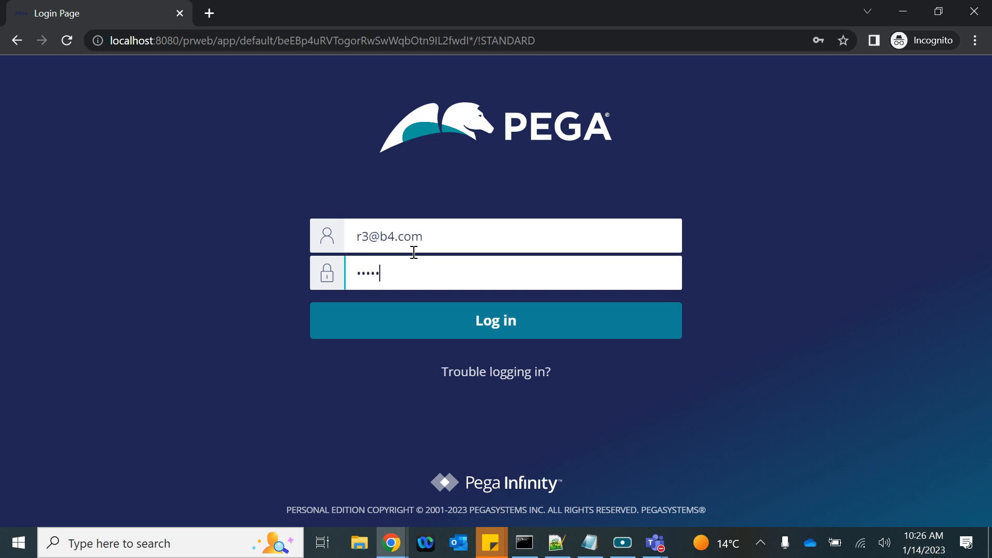
key("Return")
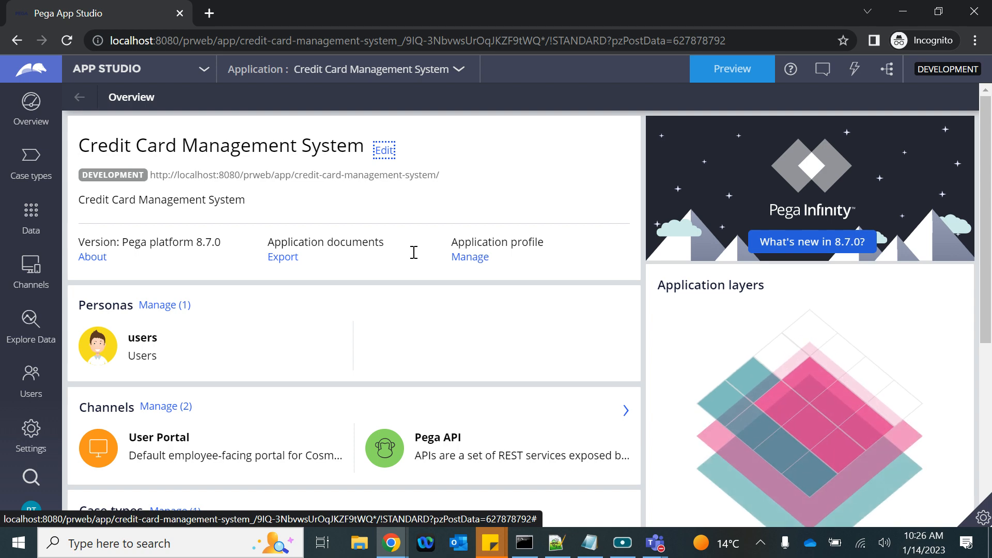
Step: Preview the User Portal dashboard and show the Reviewer WB queue's 2 cases in My worklist
left_click(732, 69)
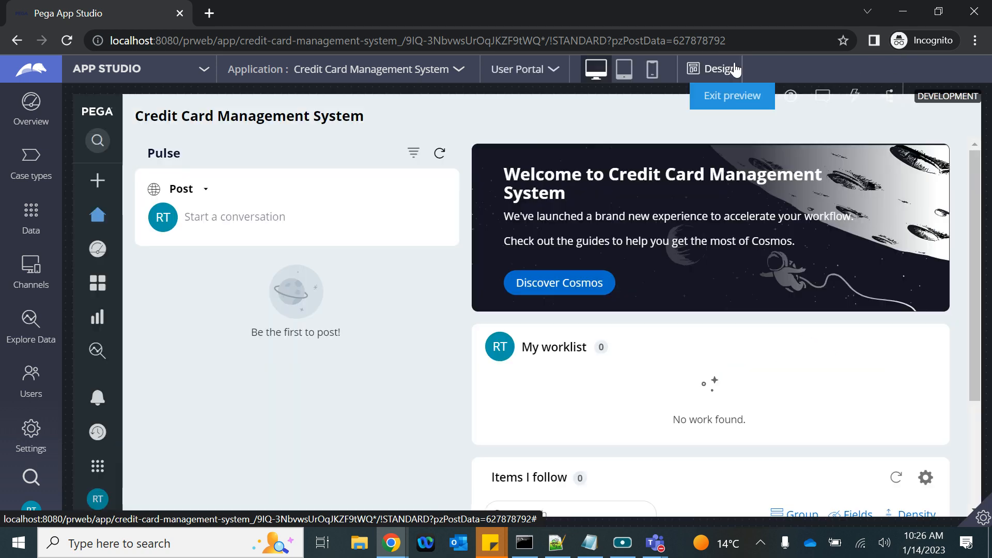
left_click(102, 253)
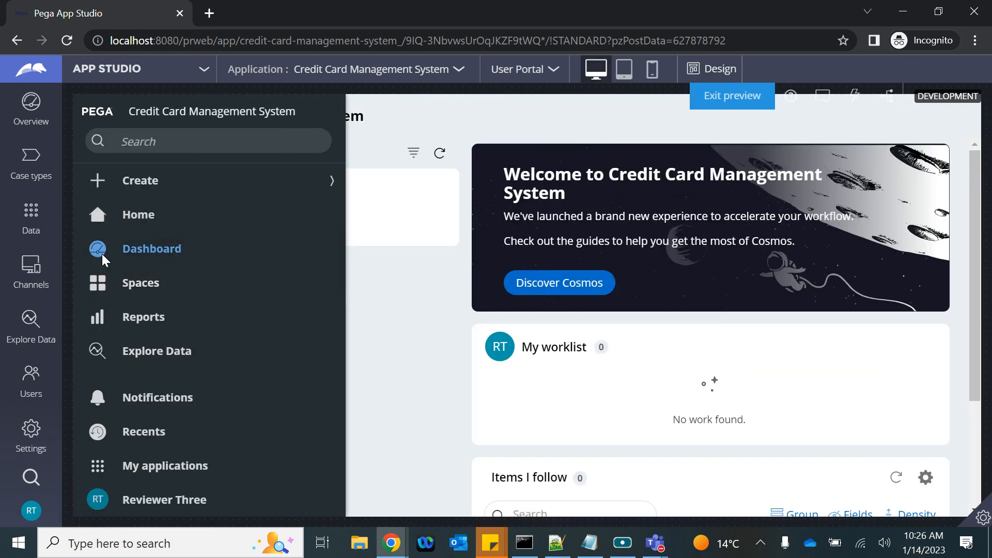
scroll(619, 326, "down", 5)
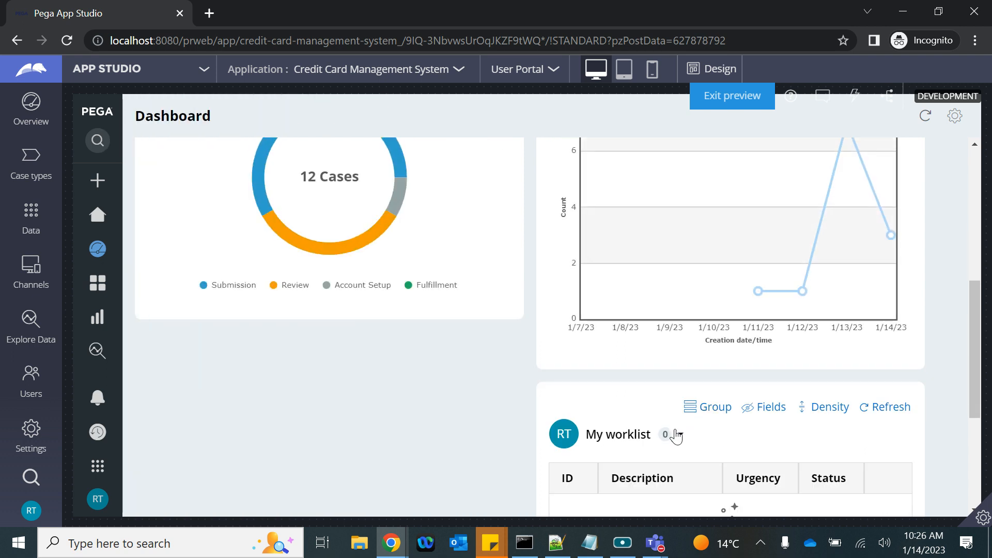
left_click(677, 435)
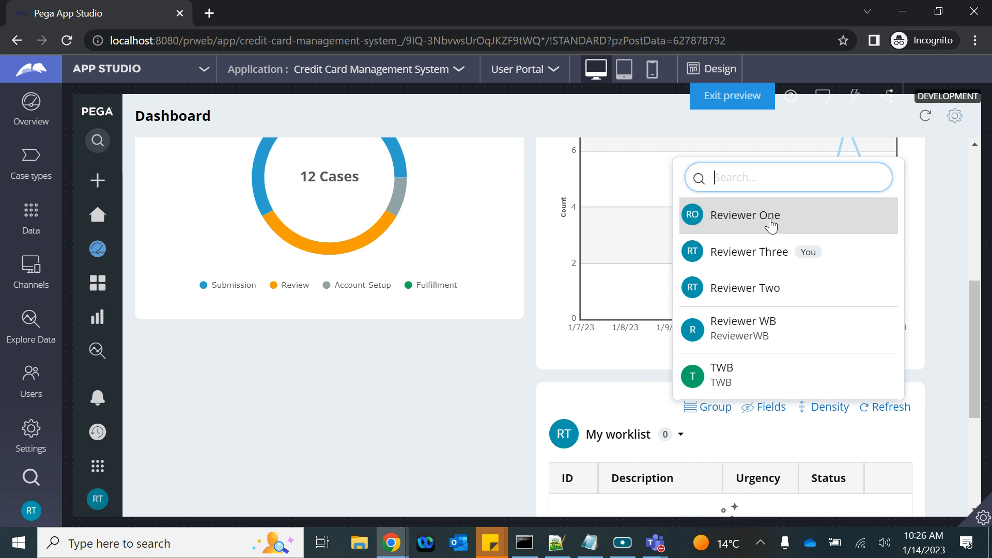
left_click(752, 336)
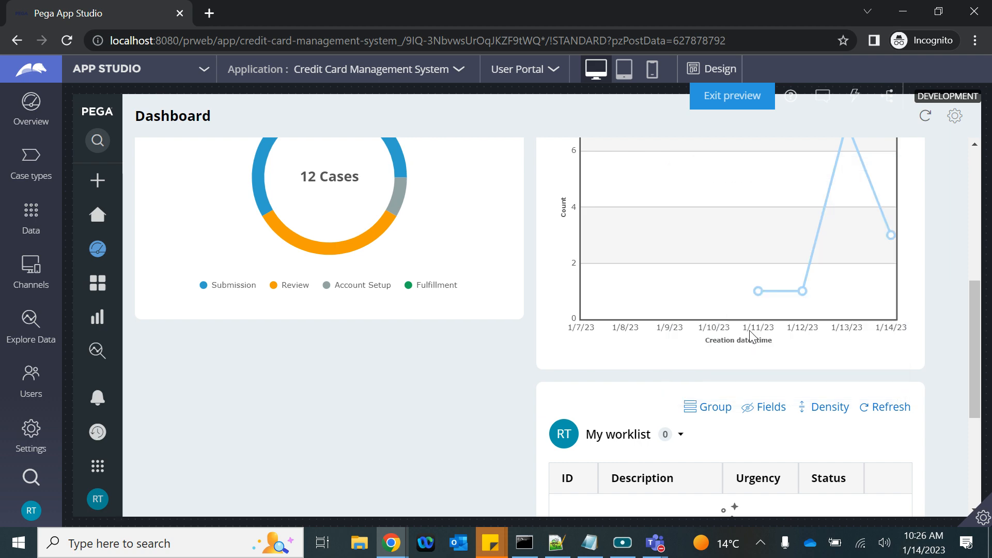
Step: Check the Work queues and Reviewers WG team widgets, then bring the Notepad routing notes forward
scroll(694, 414, "down", 4)
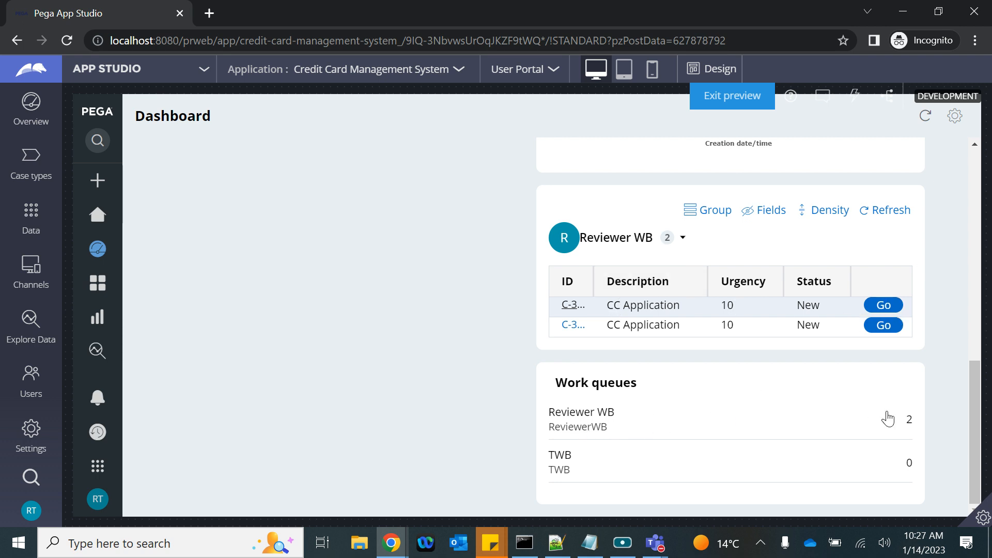
left_click(683, 419)
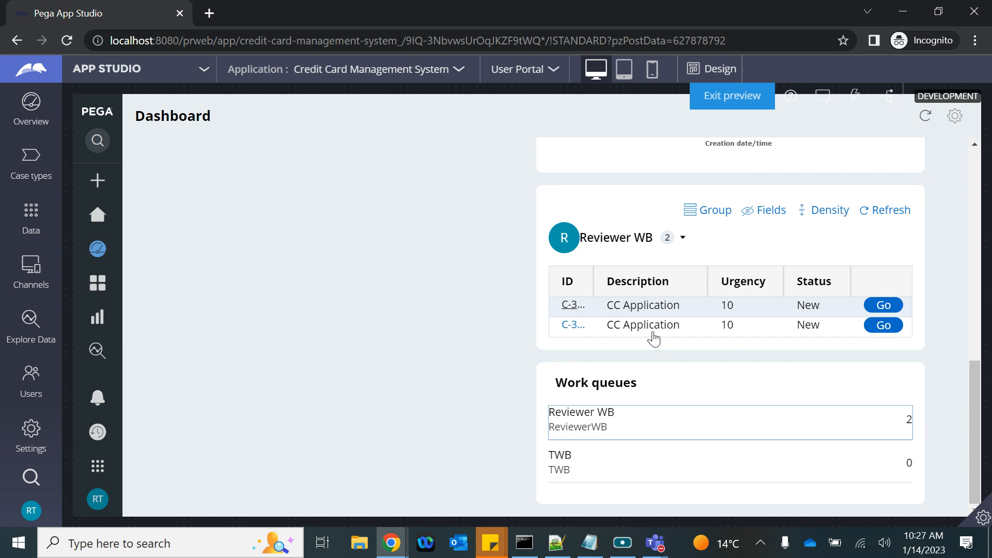
scroll(652, 331, "up", 10)
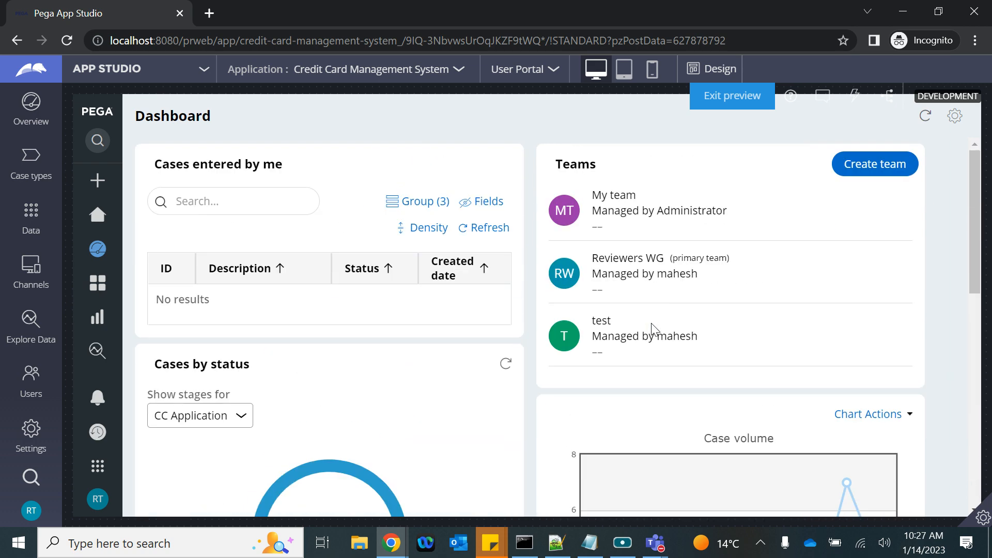
scroll(652, 329, "down", 5)
scroll(651, 334, "up", 5)
left_click(583, 551)
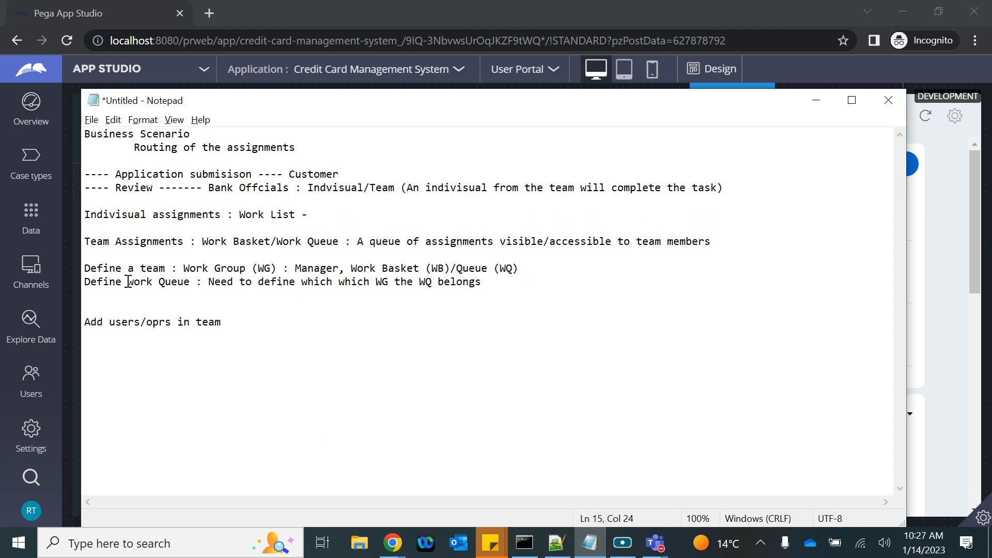
left_click_drag(85, 269, 424, 302)
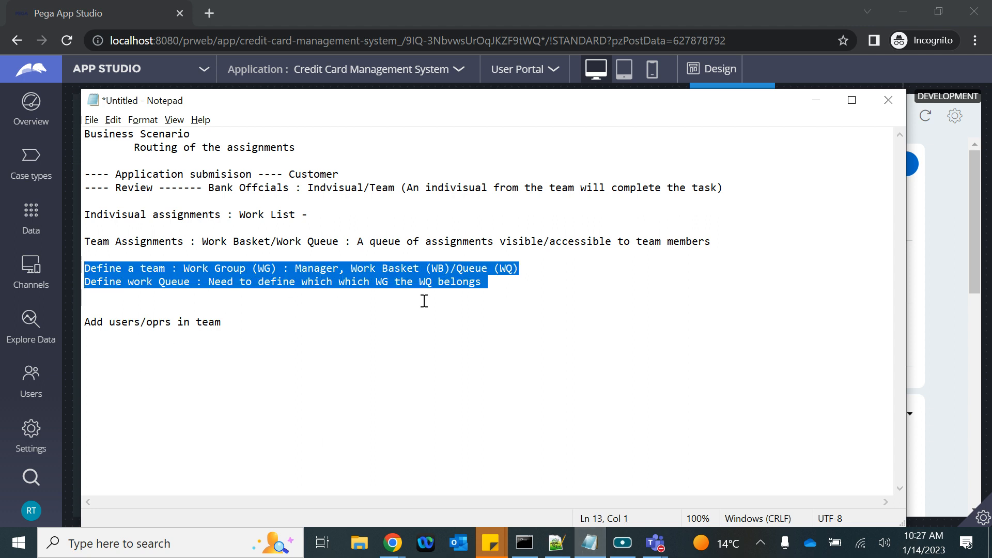
left_click_drag(222, 322, 85, 322)
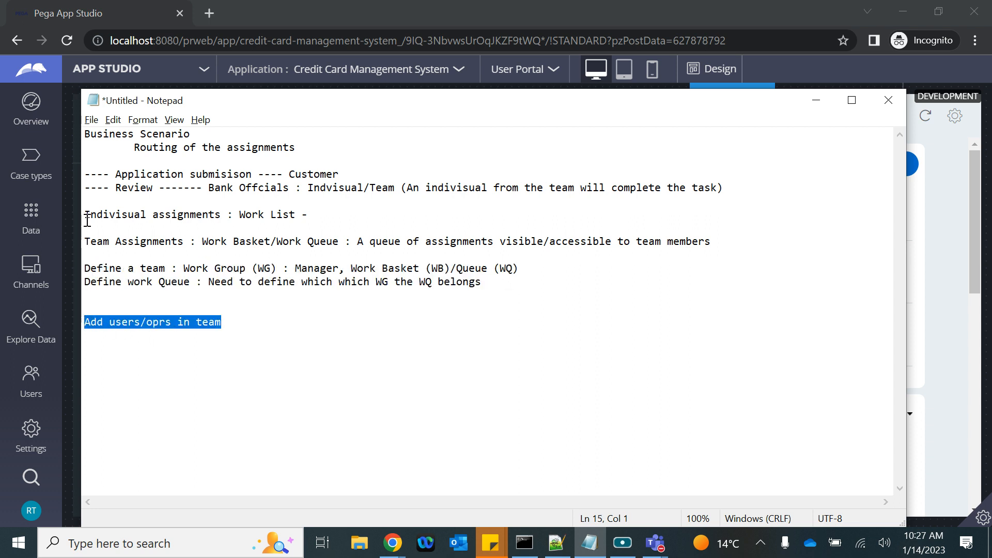
left_click_drag(87, 221, 346, 222)
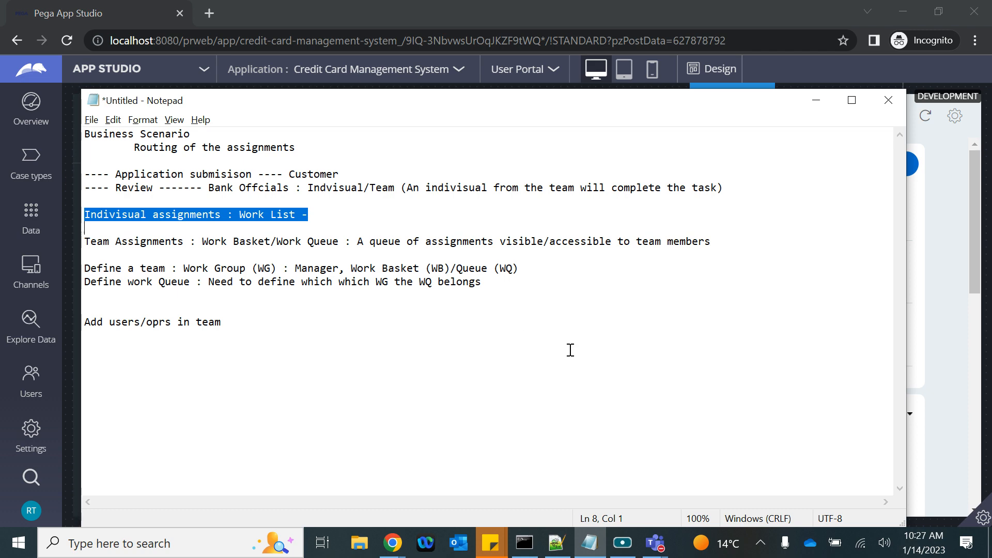
left_click(623, 543)
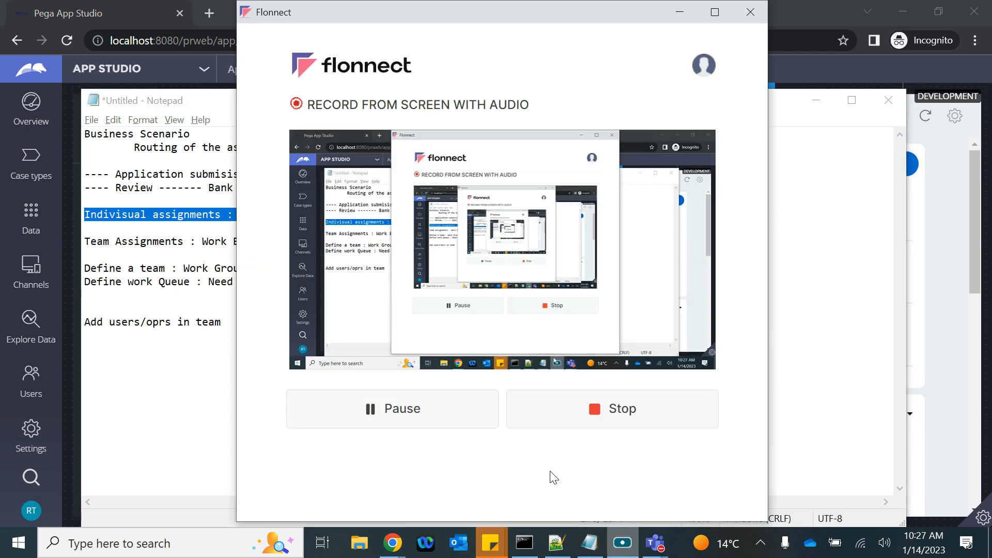